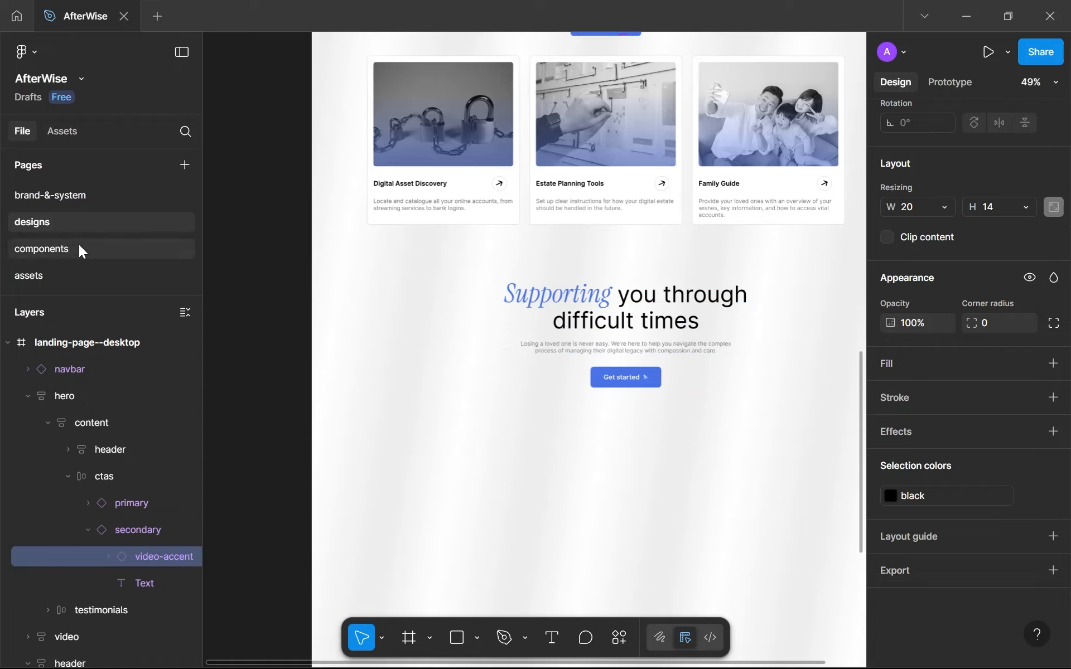
Review the landing page from the hero section down to the empty area below the "Supporting you through difficult times" section.
scroll(614, 351, up, 2)
scroll(575, 307, up, 3)
drag(645, 345, 571, 334)
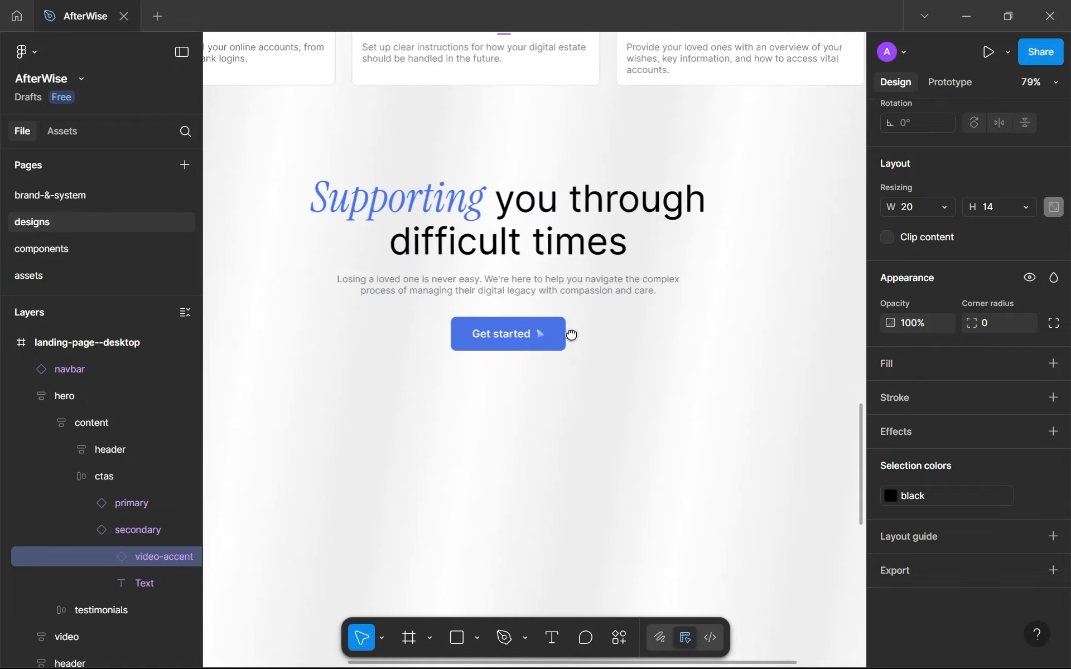
scroll(571, 334, down, 9)
drag(576, 159, 584, 440)
drag(592, 204, 609, 495)
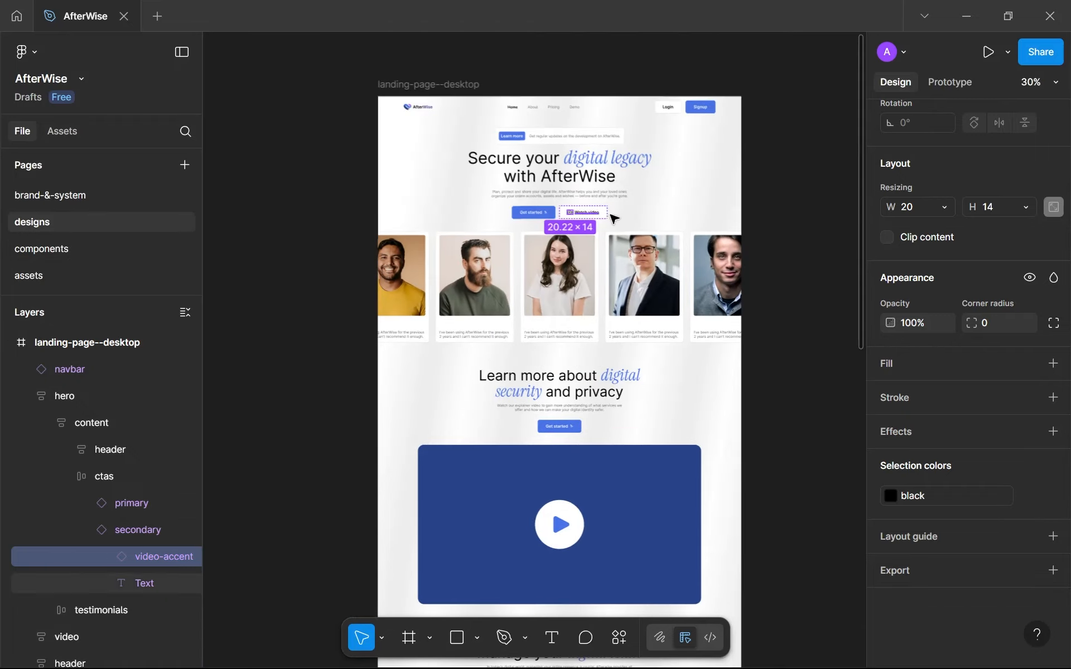
scroll(580, 449, down, 3)
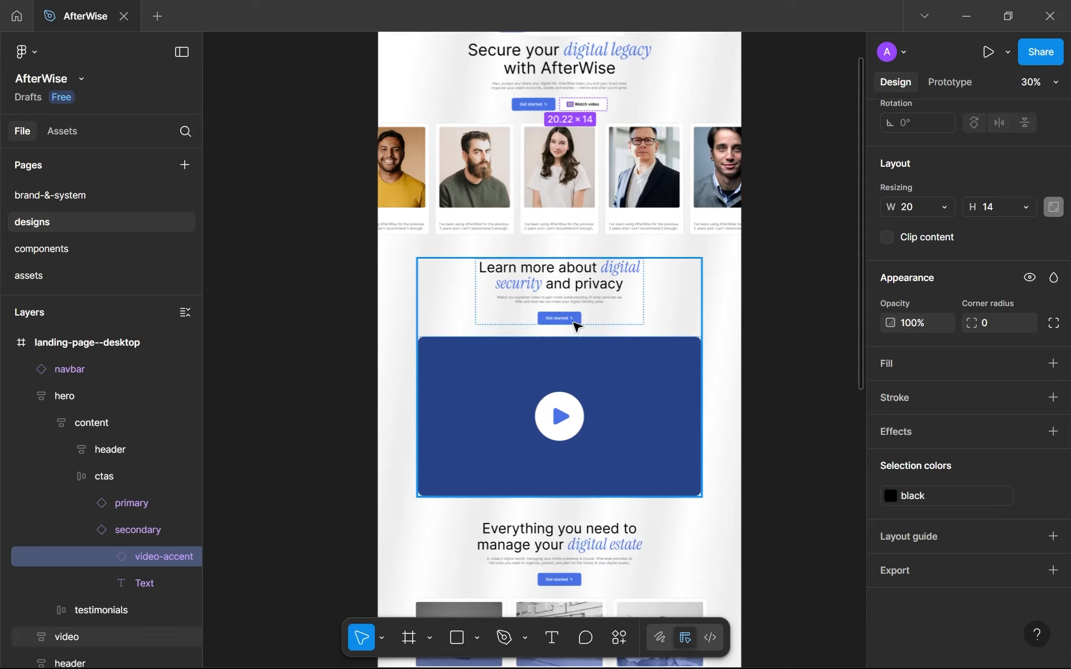
scroll(568, 357, down, 8)
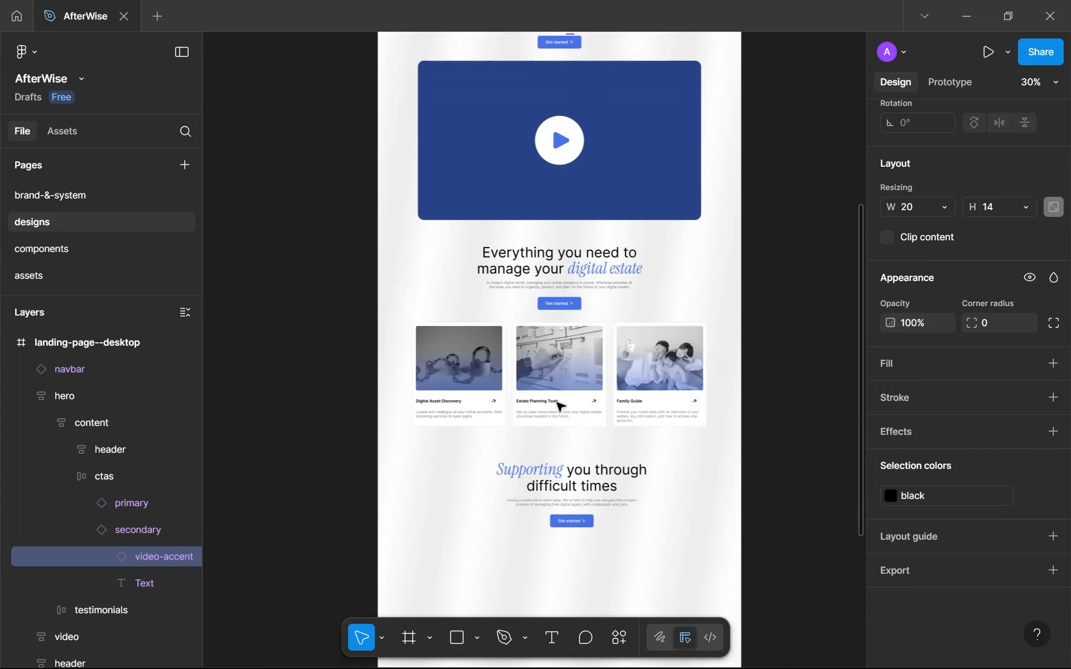
scroll(560, 406, up, 5)
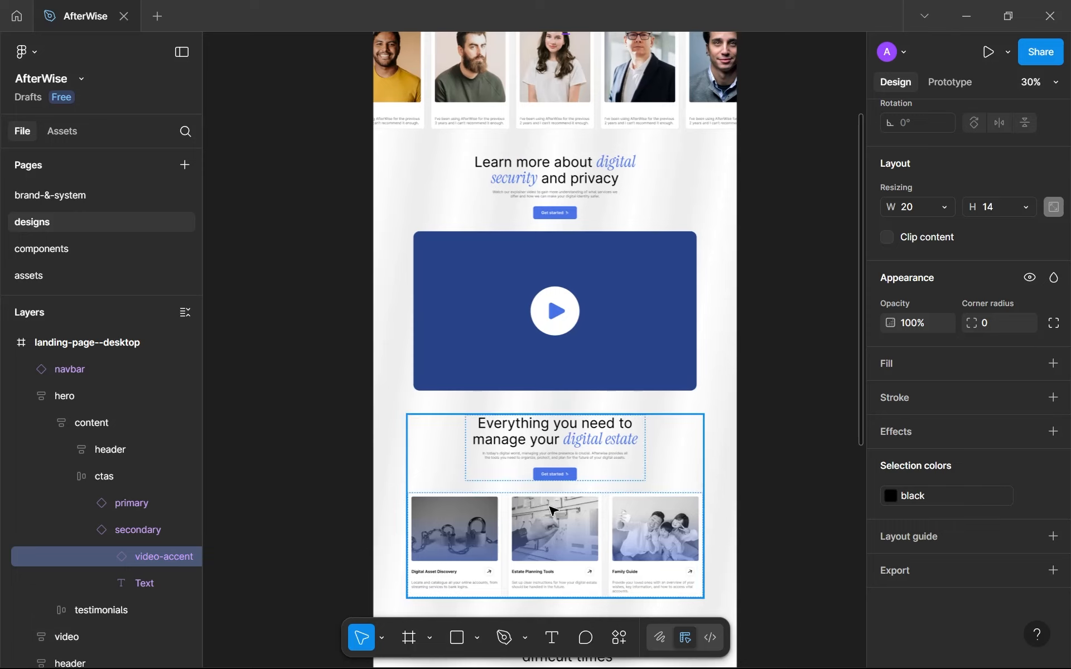
scroll(553, 406, up, 2)
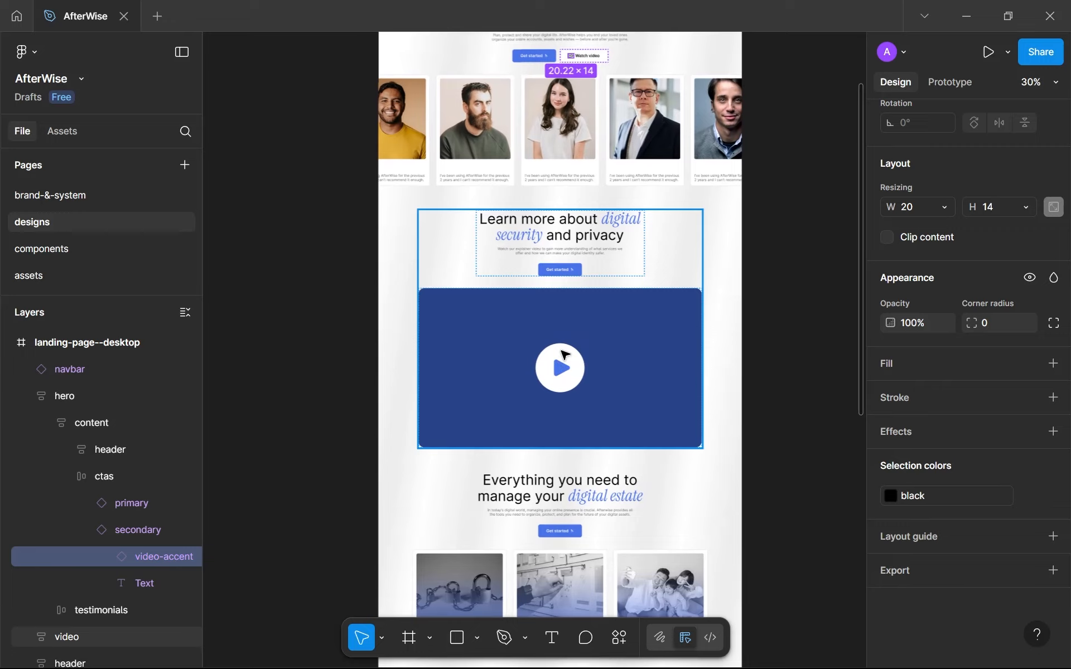
scroll(564, 354, up, 5)
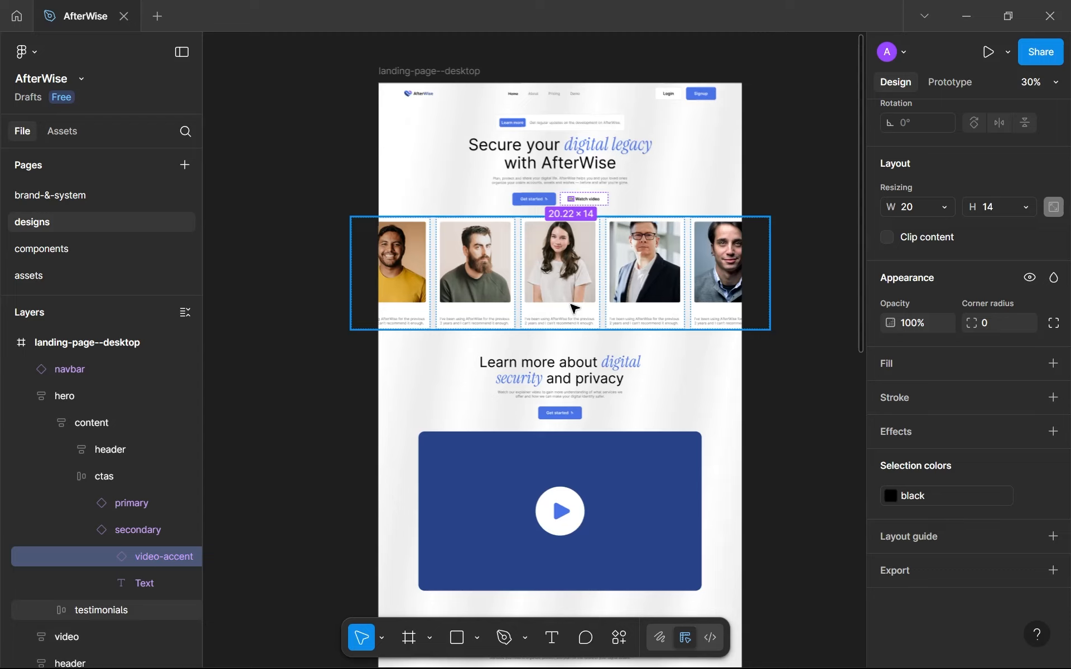
ctrl+scroll(576, 451, up, 5)
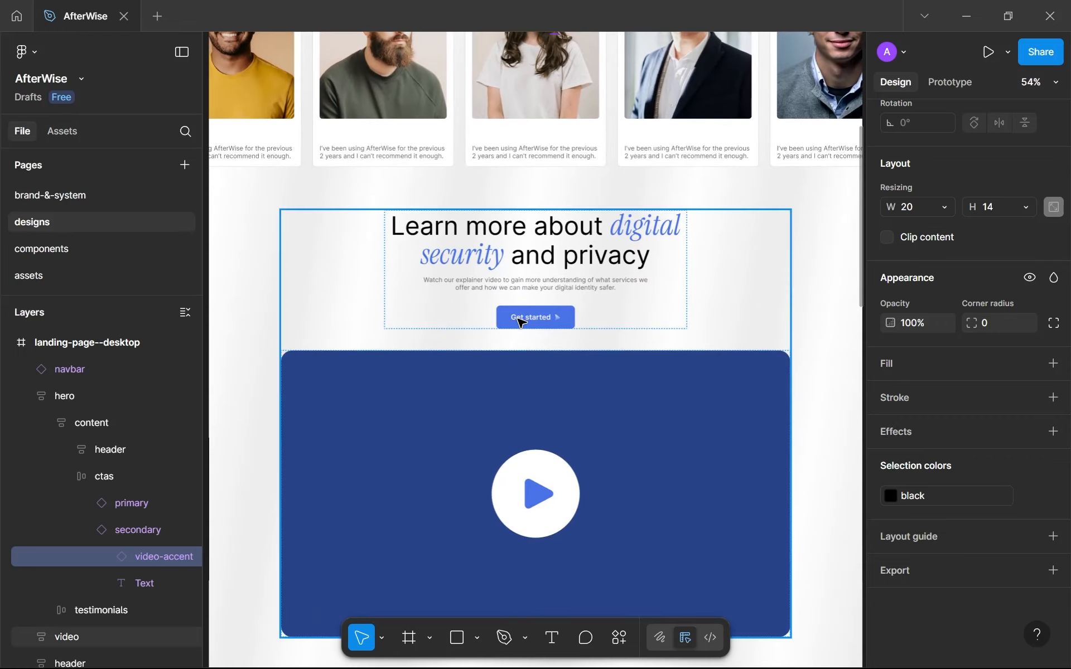
scroll(521, 323, down, 1)
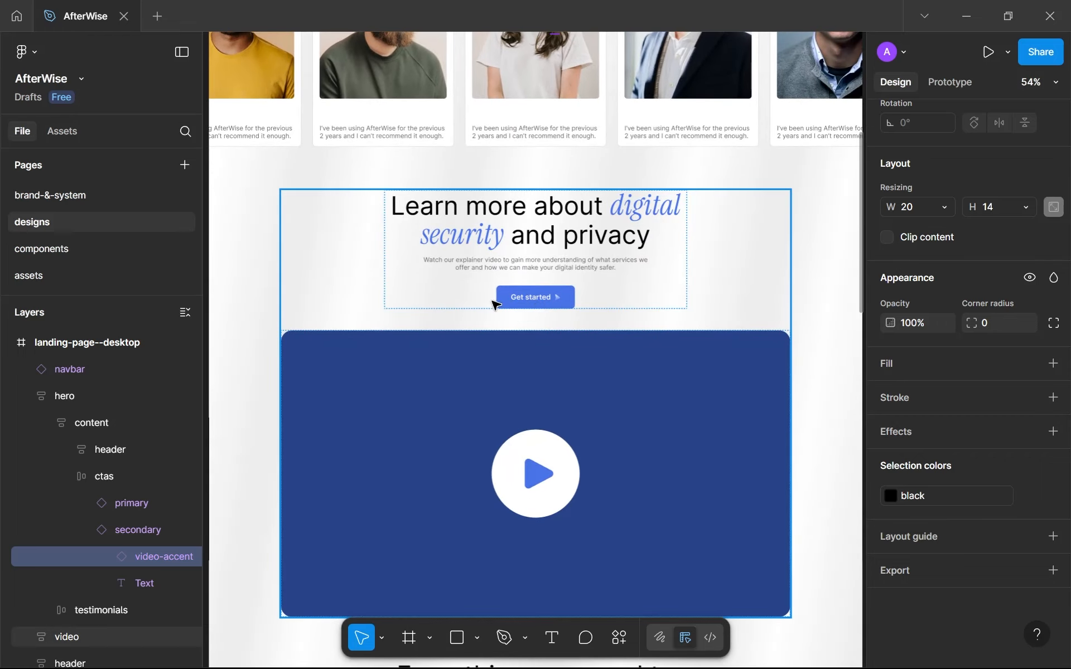
scroll(533, 312, down, 3)
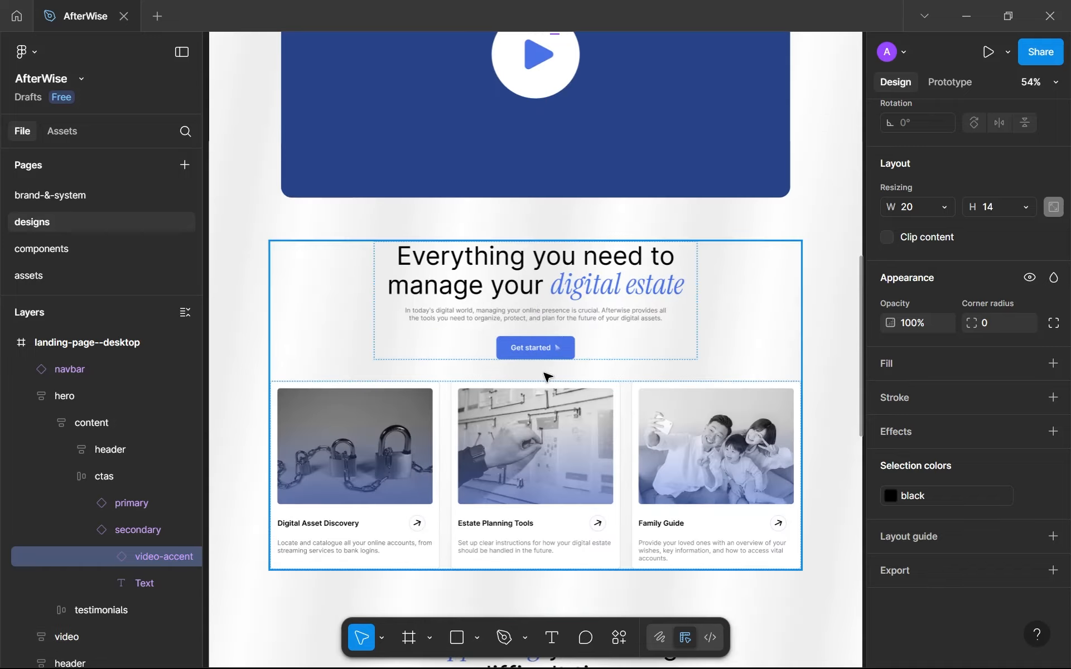
scroll(545, 375, down, 3)
scroll(545, 375, down, 2)
scroll(580, 282, down, 1)
scroll(581, 282, up, 3)
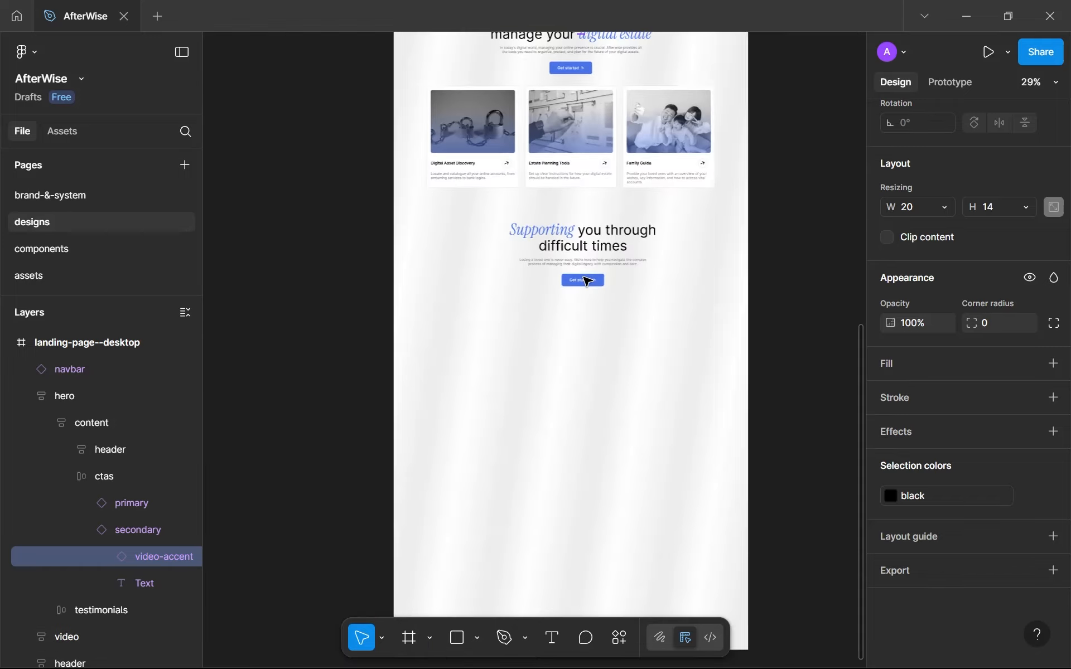
click(555, 357)
scroll(558, 345, up, 3)
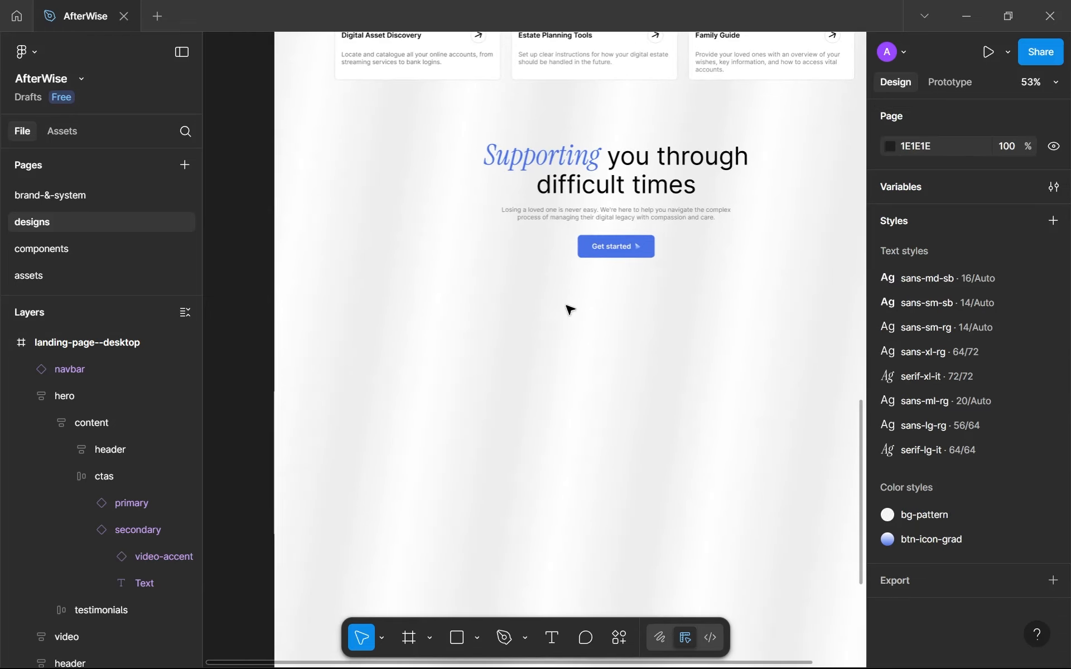
scroll(568, 310, down, 5)
scroll(575, 272, up, 5)
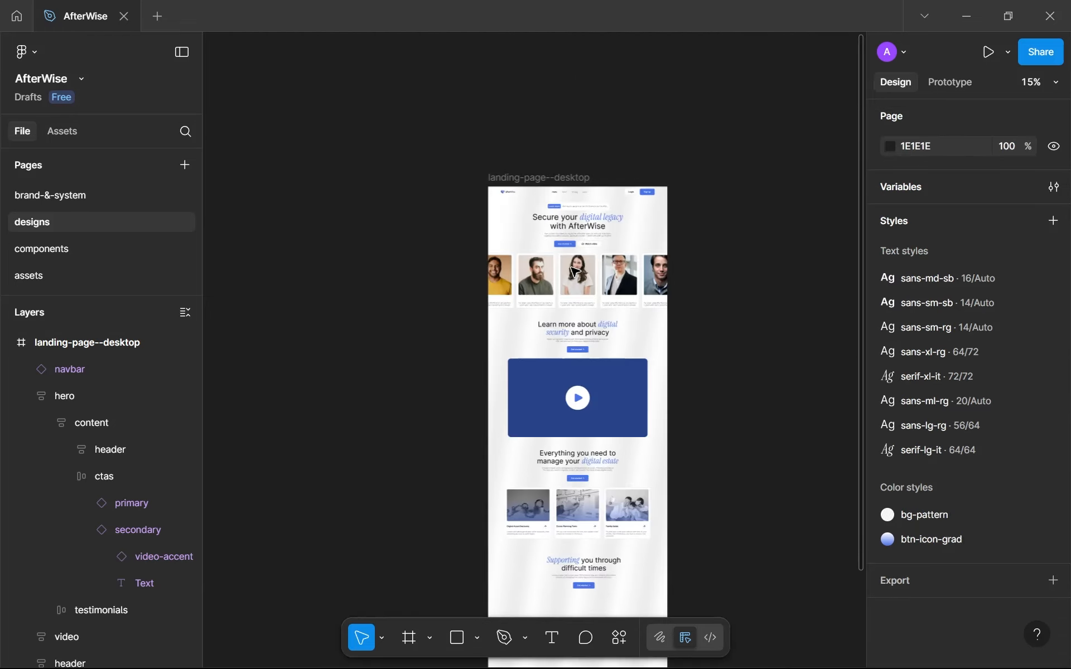
Place an instance of this file's testimony component below the "Supporting you through difficult times" header, at about X 431, Y 3356.
scroll(391, 207, down, 1)
click(71, 132)
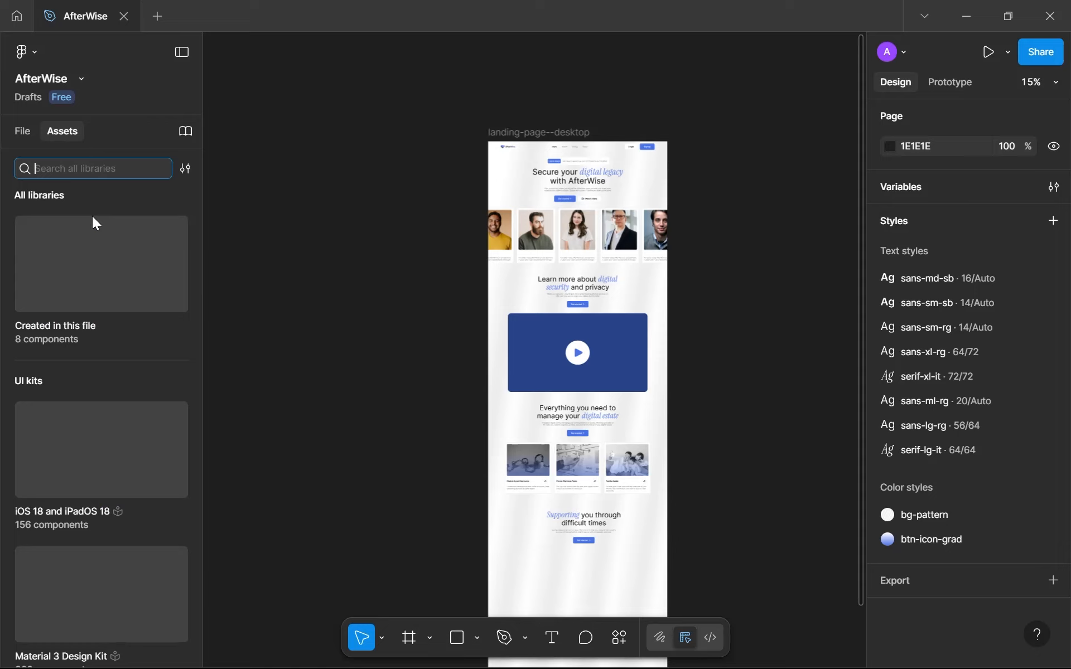
click(73, 296)
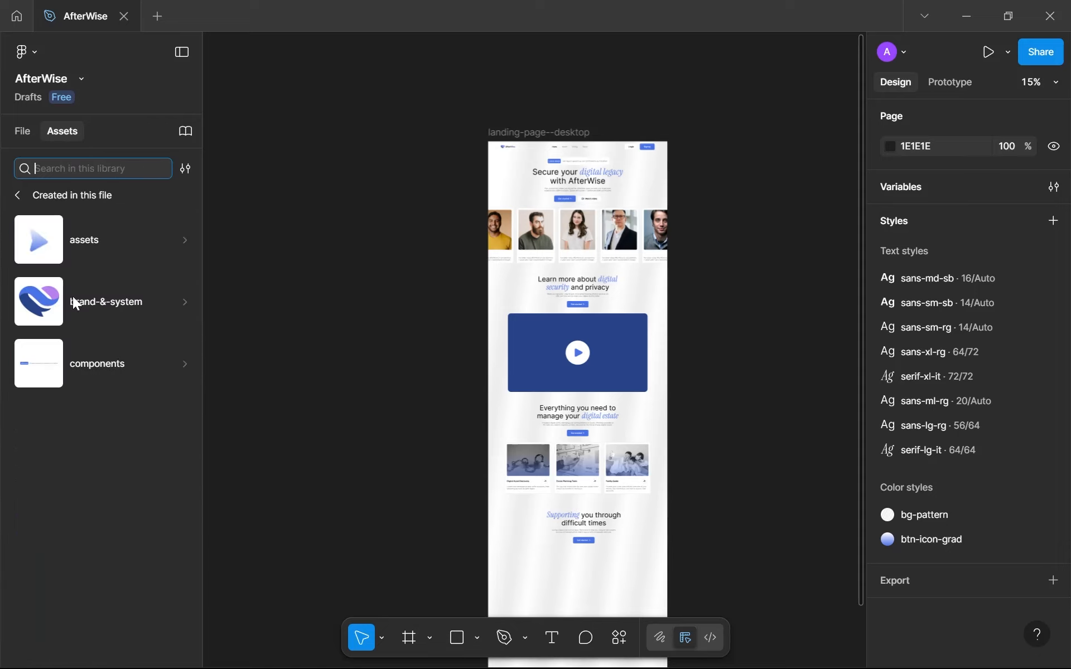
click(80, 352)
scroll(373, 403, down, 1)
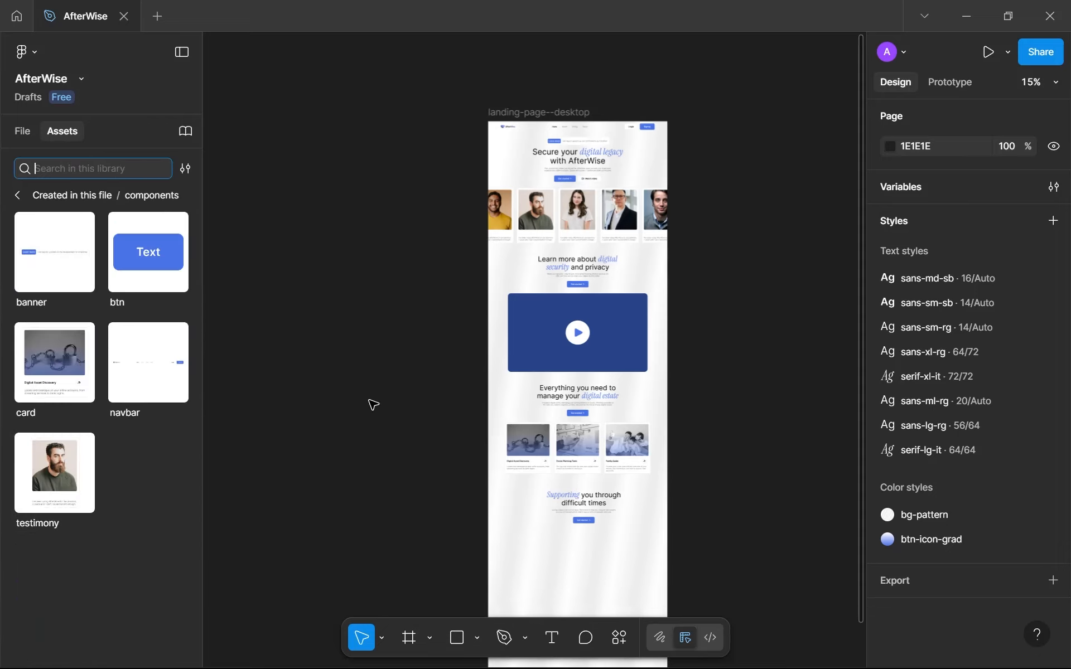
scroll(373, 404, down, 5)
drag(55, 473, 546, 277)
click(25, 132)
scroll(561, 256, up, 8)
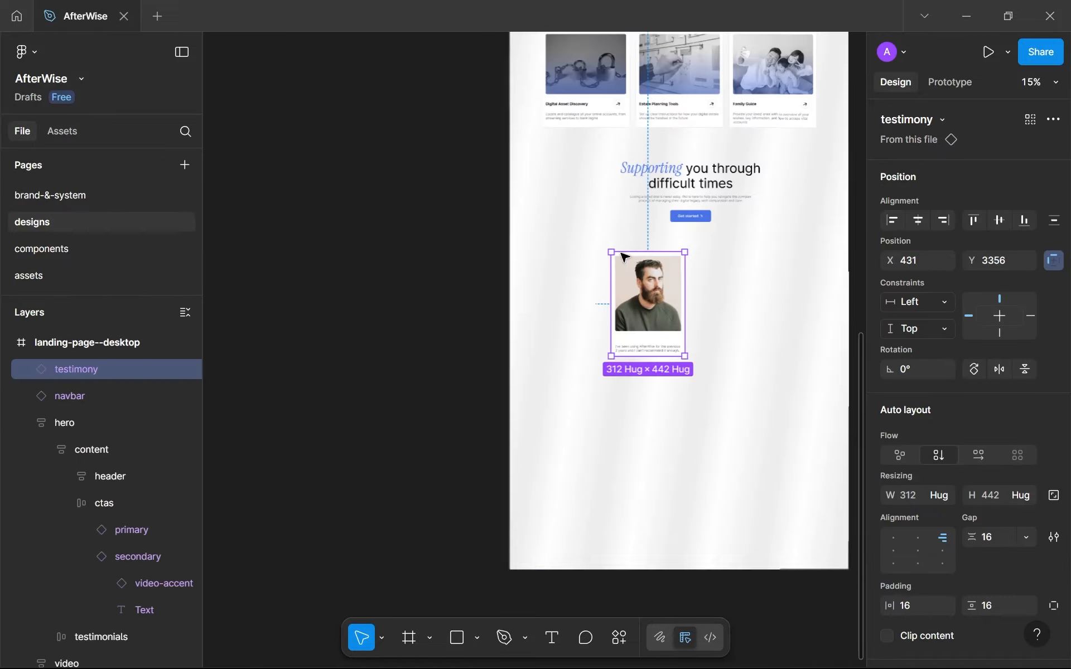
scroll(513, 357, down, 5)
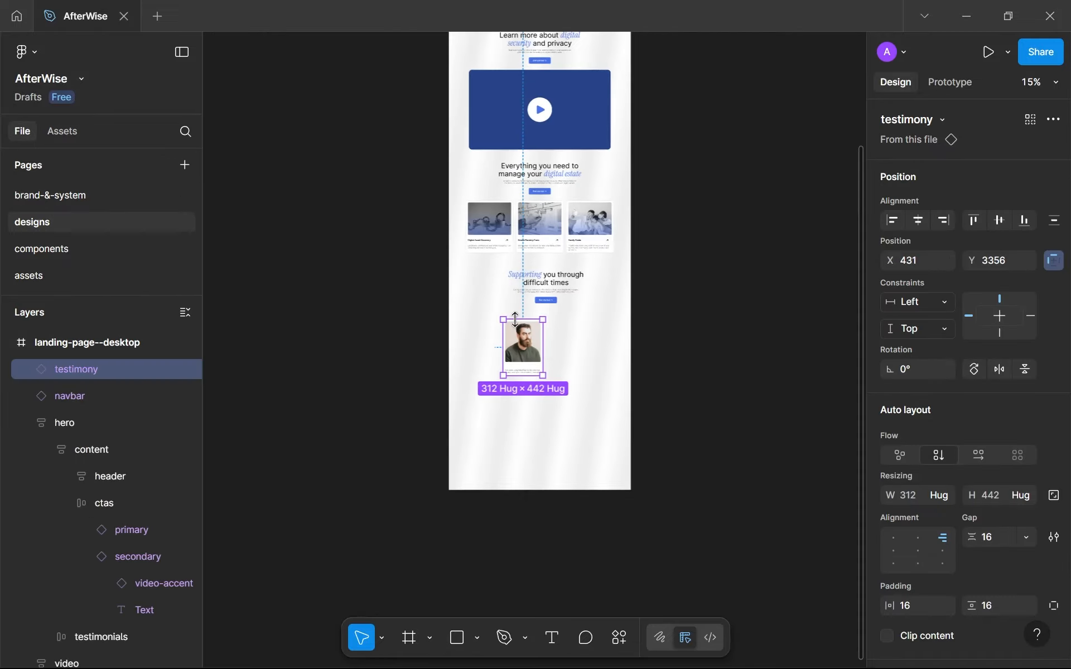
Inspect the name area of the hero section's testimonial cards and open the components page.
scroll(507, 379, up, 5)
scroll(504, 480, up, 4)
scroll(503, 491, up, 8)
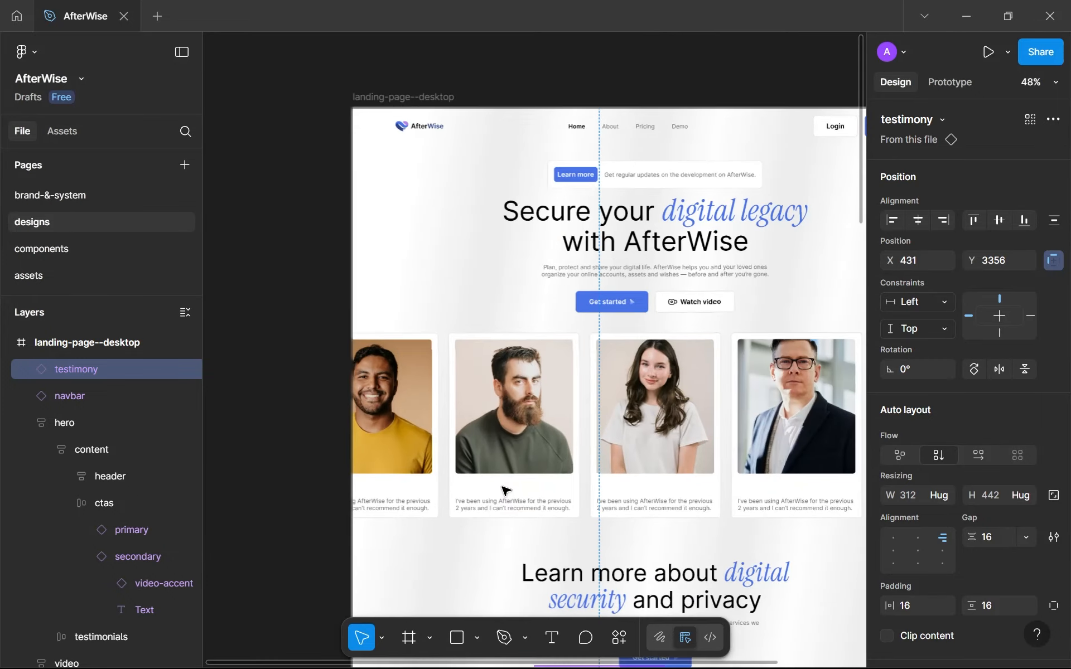
click(424, 498)
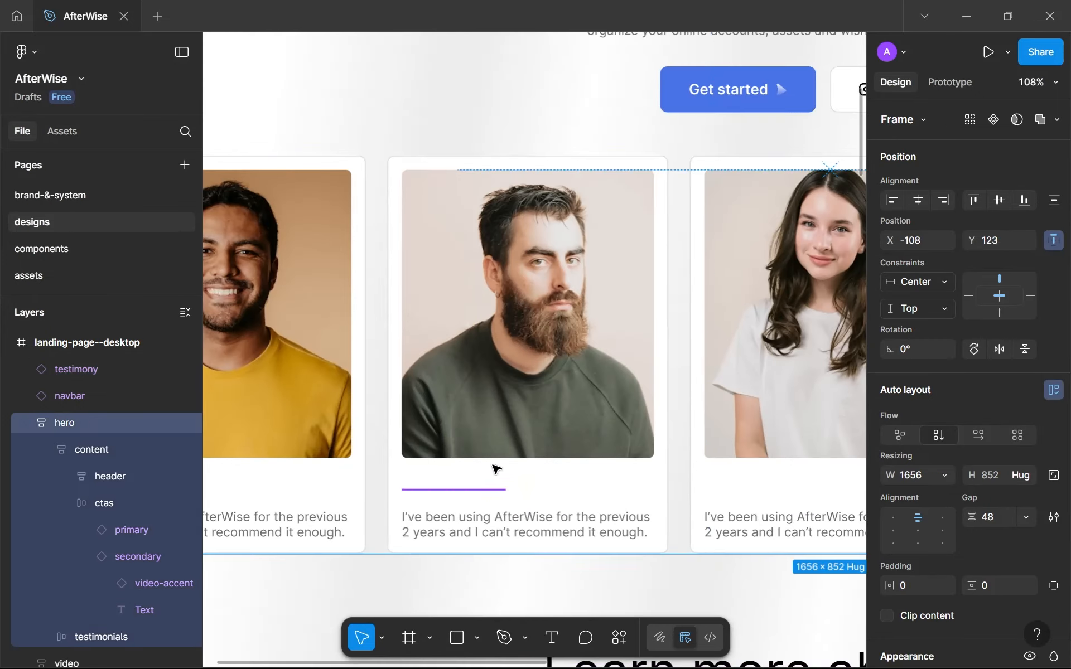
scroll(495, 469, down, 1)
scroll(901, 446, down, 5)
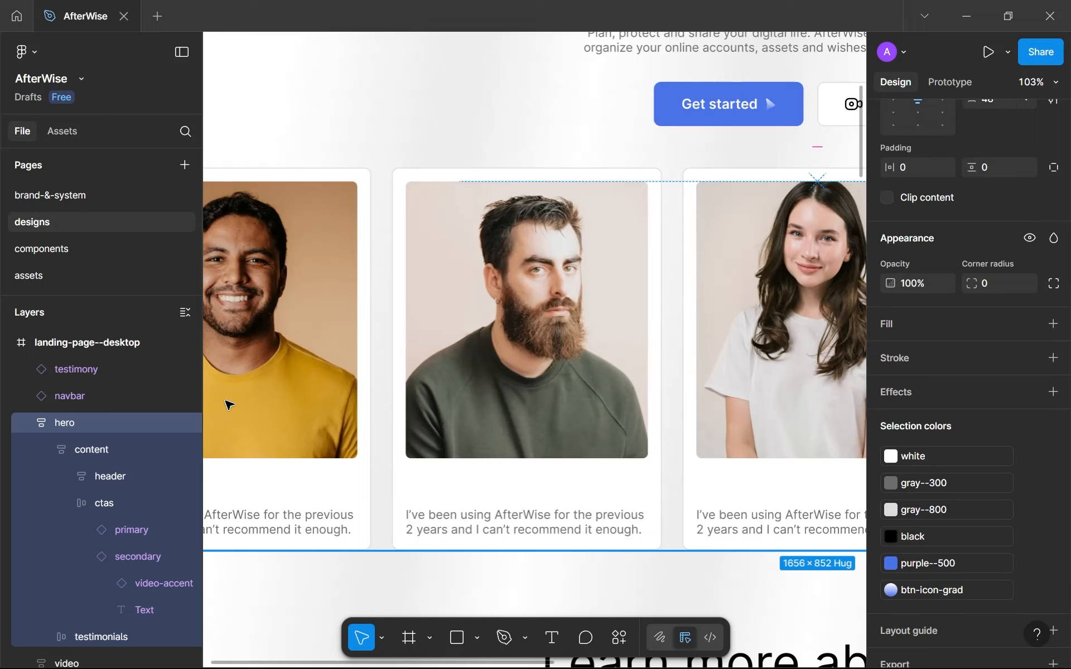
click(89, 248)
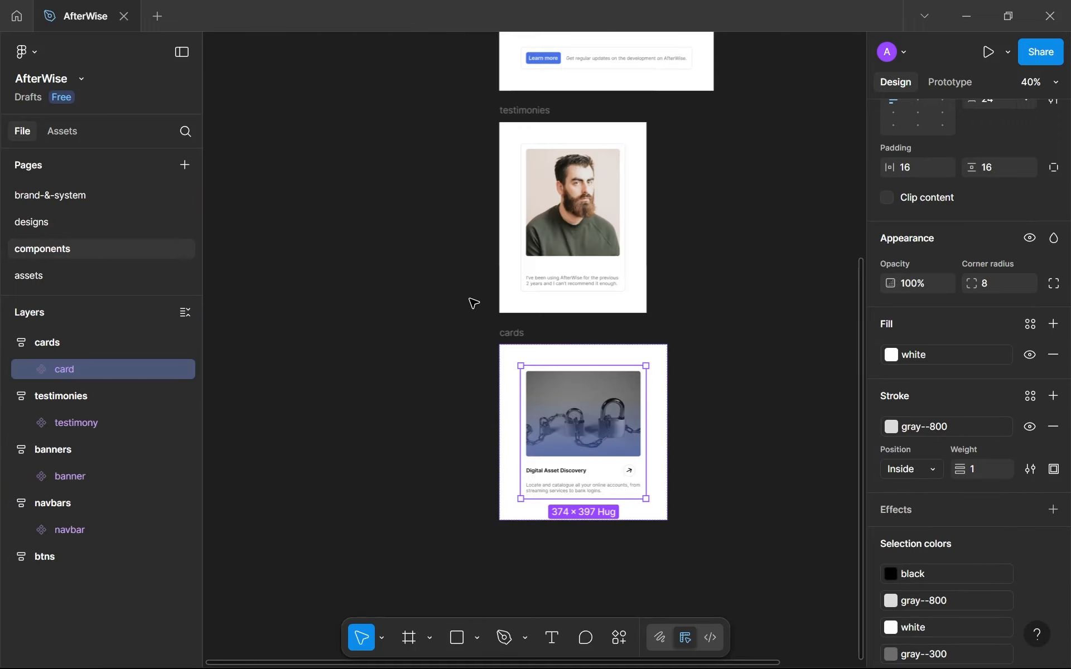
Try changing the white selection color of the secondary button variant to black, and undo the change.
scroll(567, 447, up, 3)
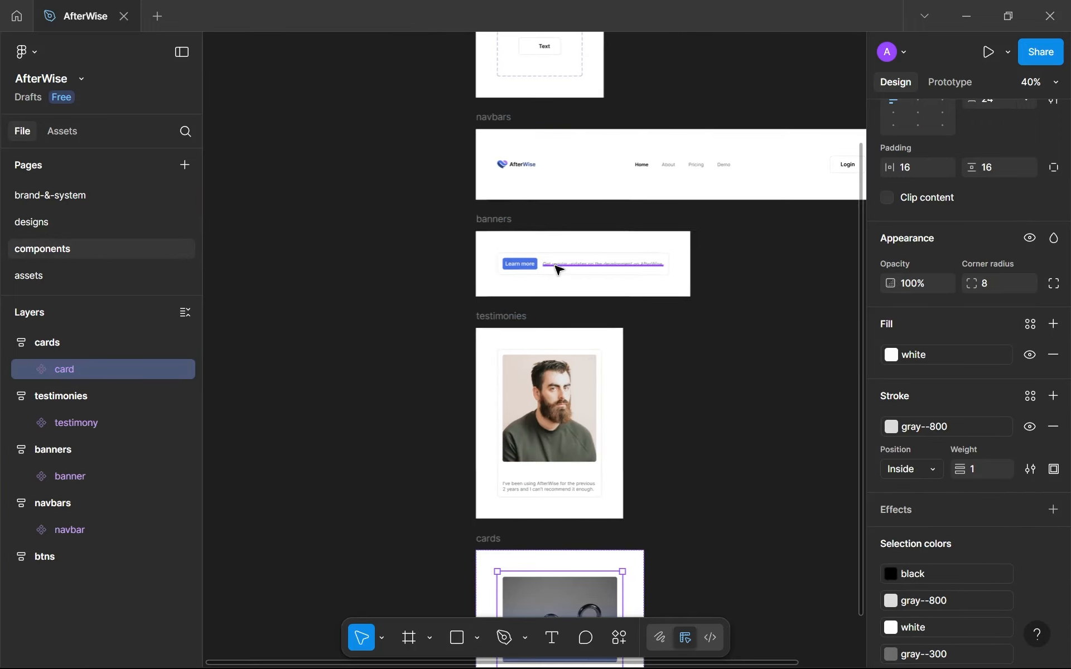
scroll(554, 269, down, 2)
click(490, 273)
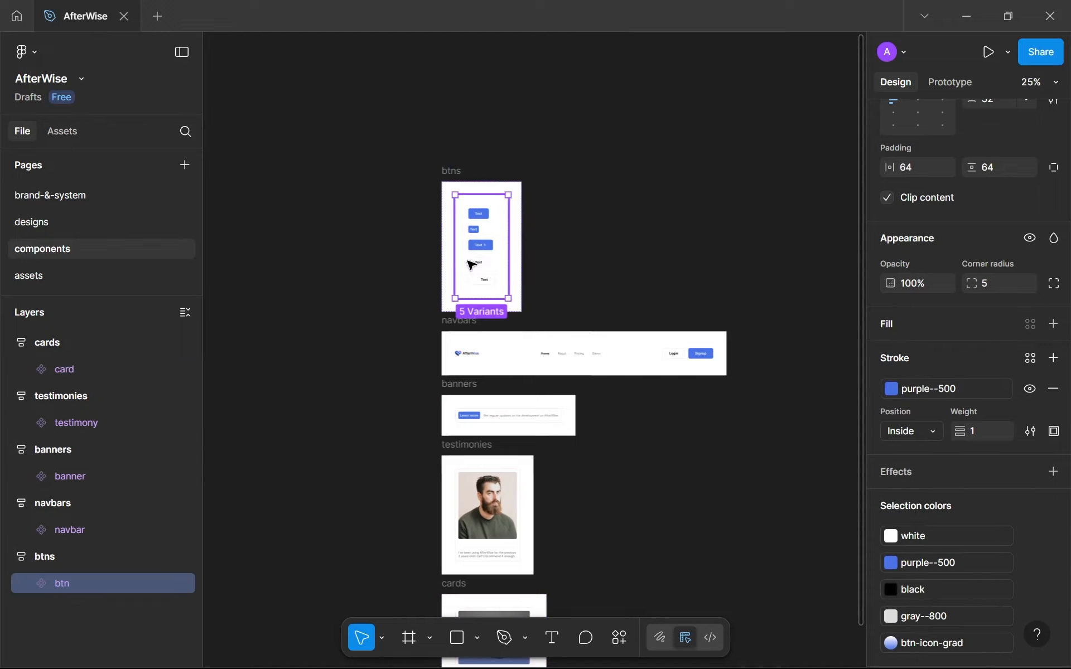
scroll(485, 269, up, 4)
click(478, 260)
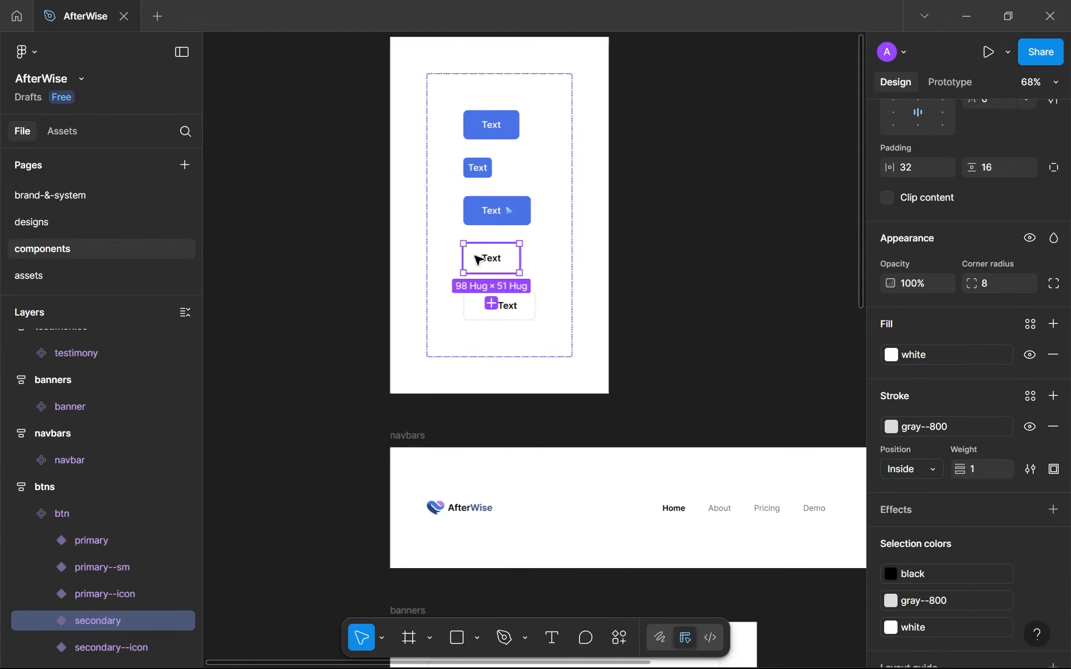
click(931, 625)
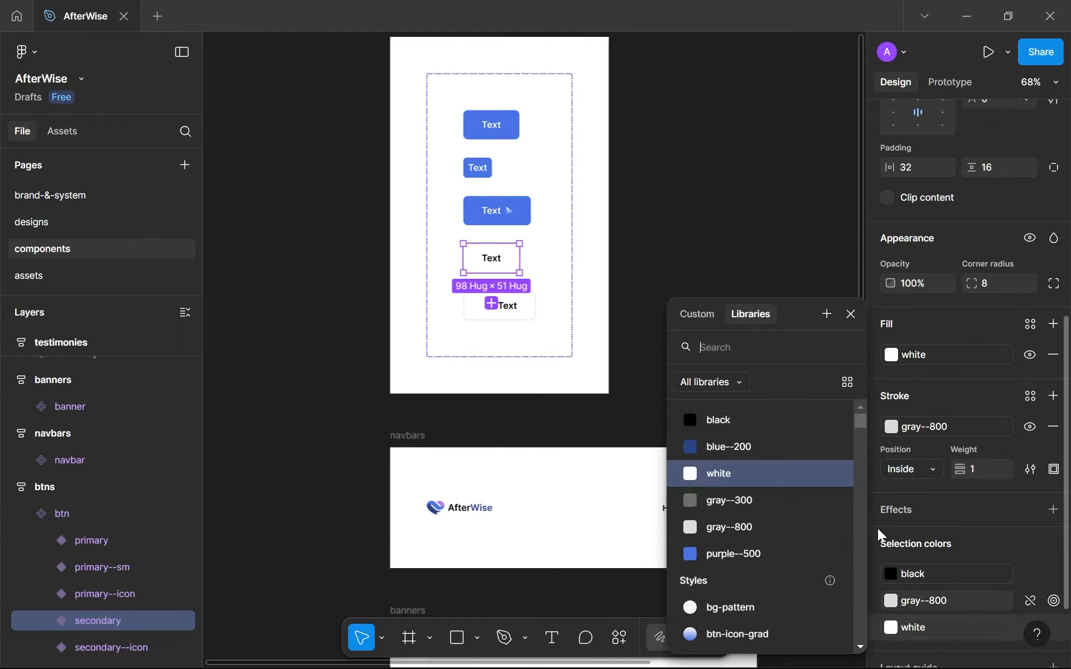
click(720, 421)
key(ctrl+z)
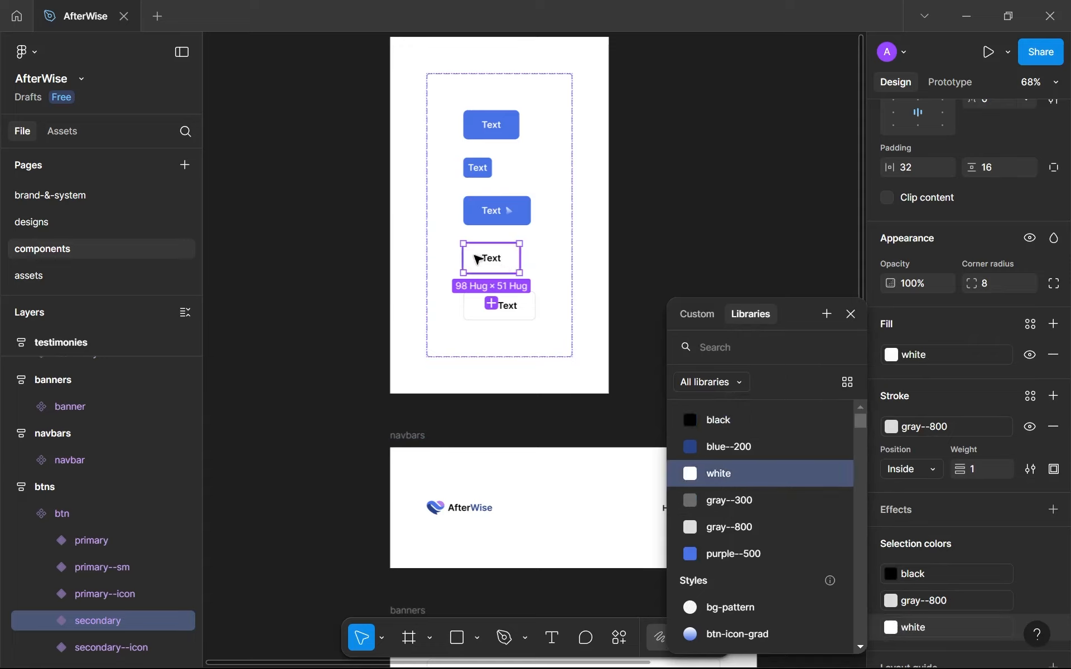
click(50, 620)
click(53, 615)
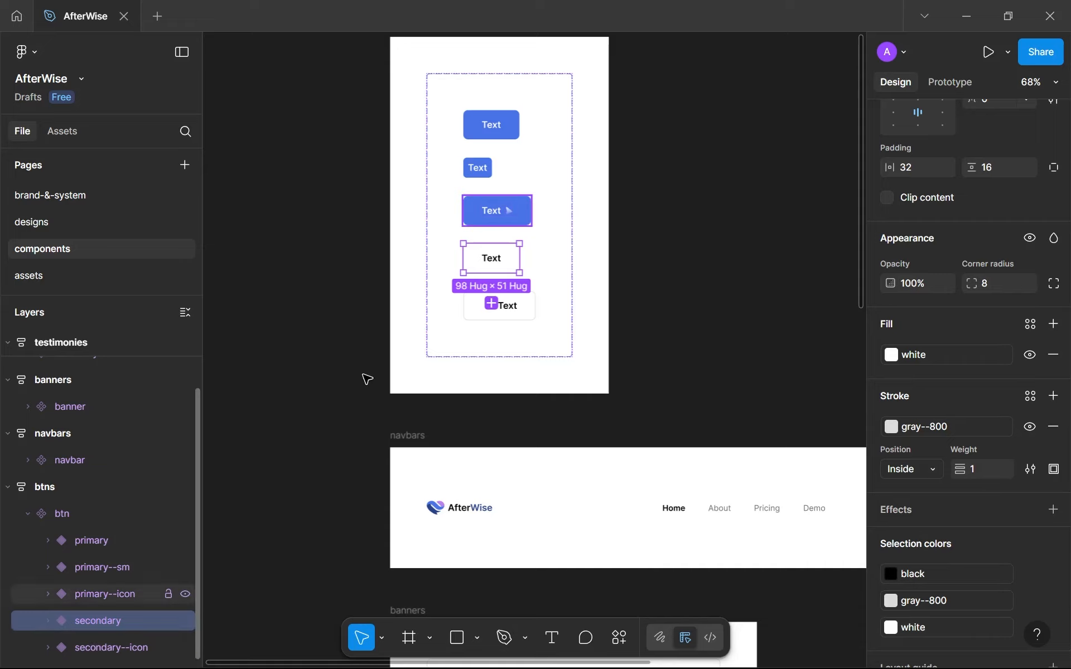
Change the video-accent icon in the secondary--icon button variant from white to the black library color.
click(485, 308)
click(486, 308)
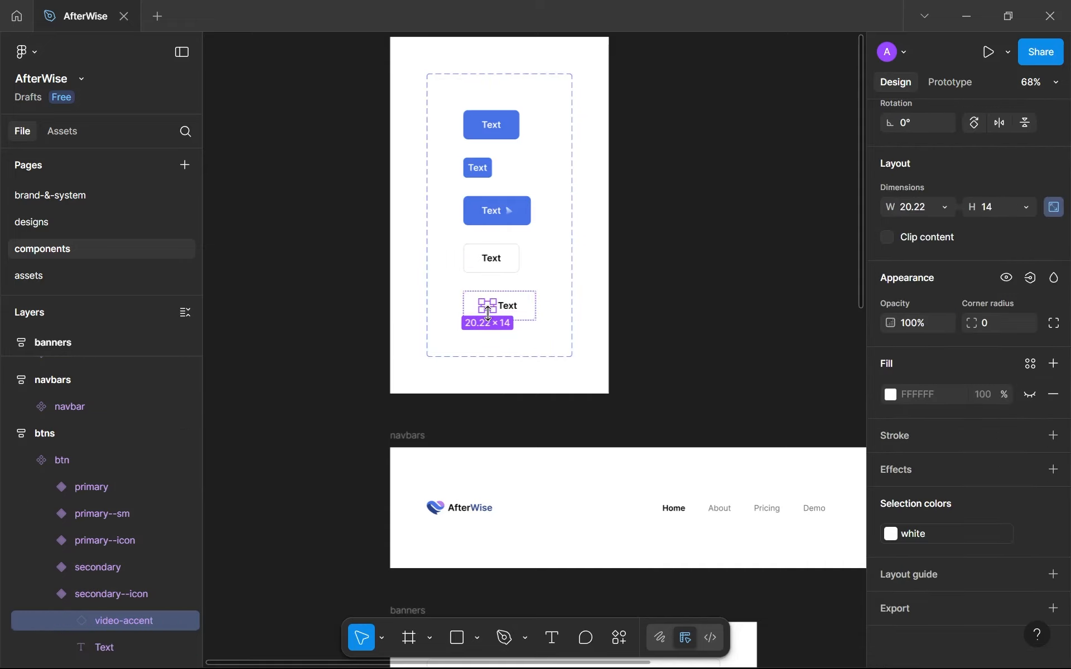
click(892, 534)
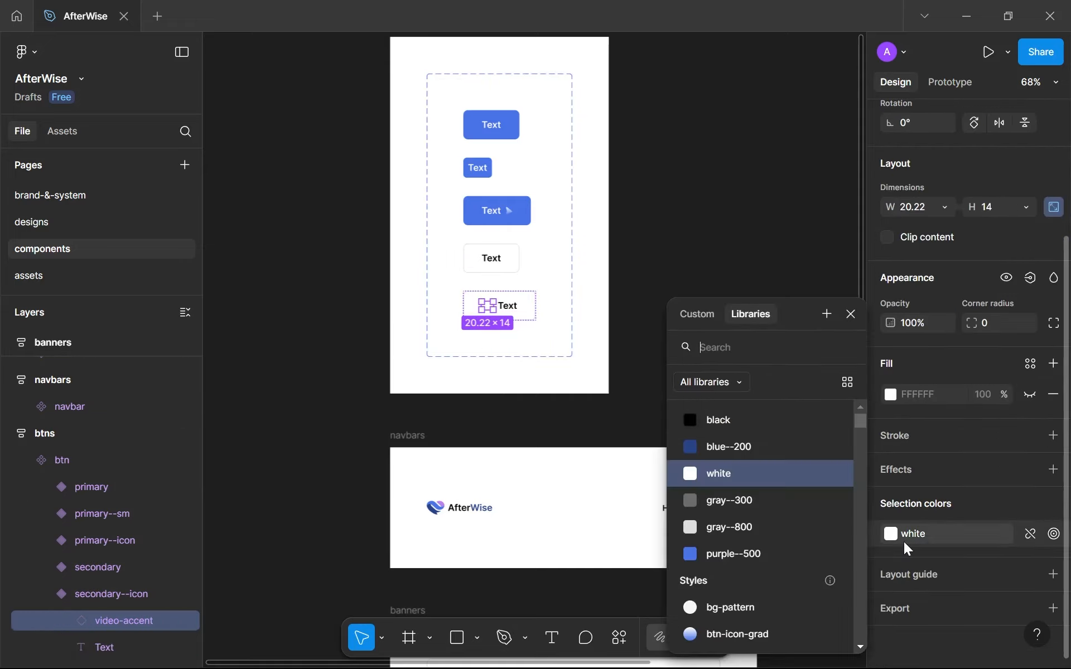
click(724, 428)
Set the fill of the person's name text in the testimony component to the black library color.
scroll(559, 446, down, 8)
drag(549, 414, 475, 203)
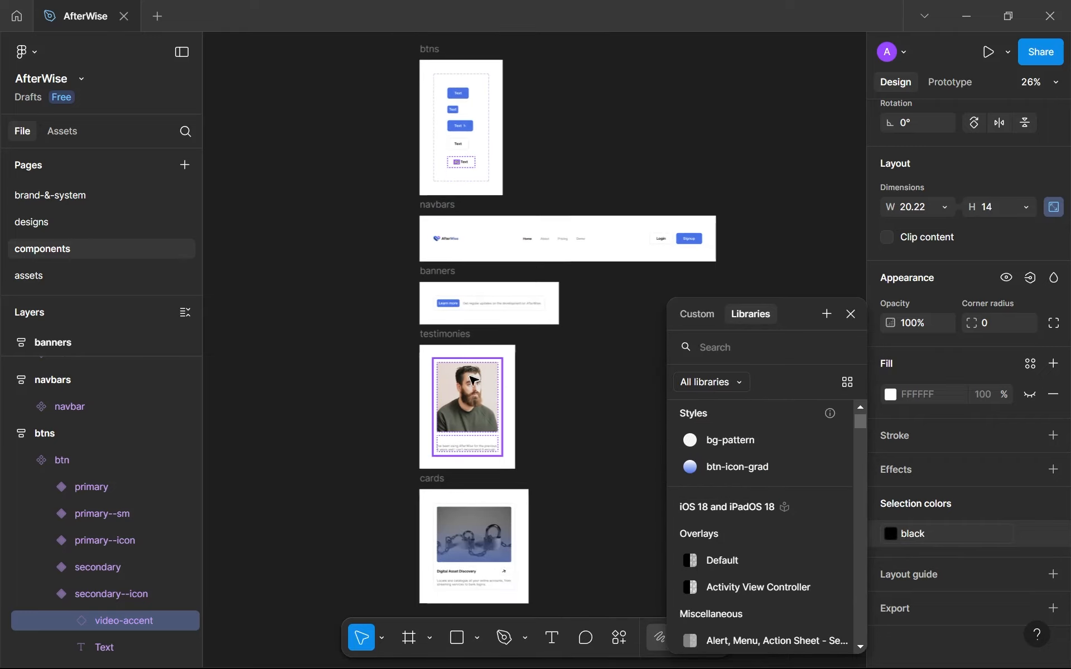
scroll(457, 437, up, 2)
scroll(456, 437, up, 3)
double_click(448, 449)
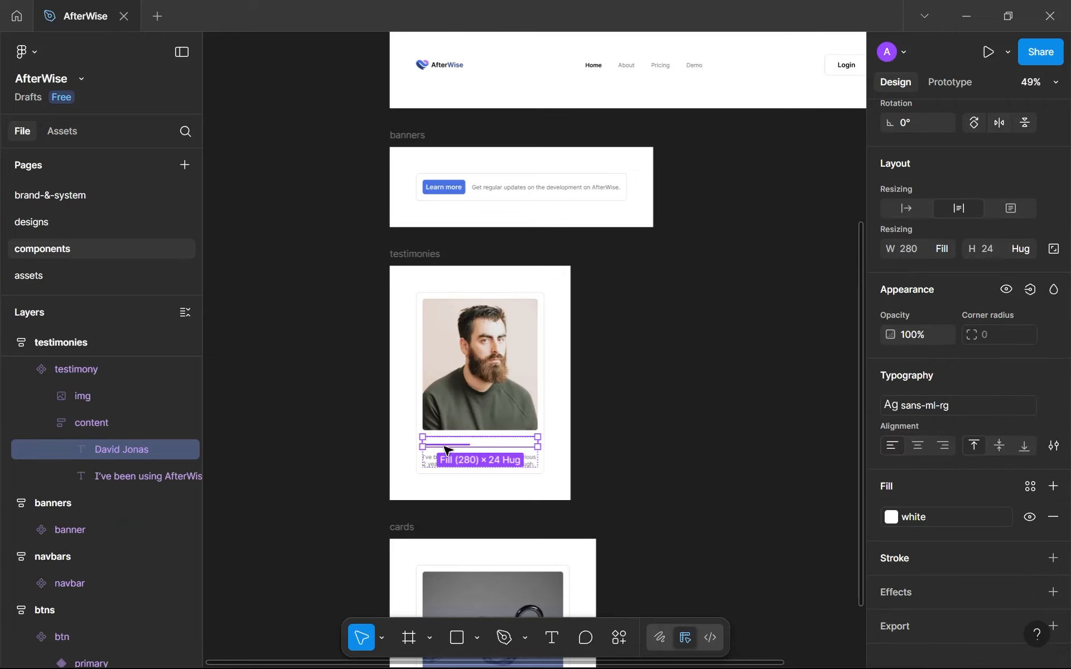
click(890, 516)
click(725, 419)
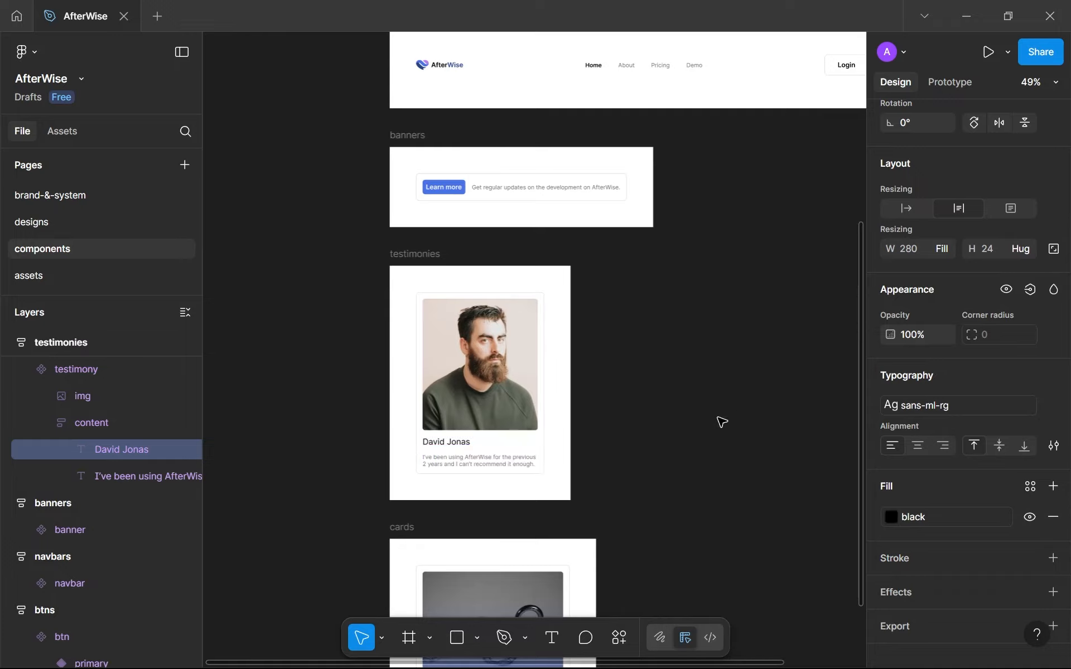
Return to the designs page to view the hero section's testimonial cards.
scroll(584, 481, down, 3)
scroll(584, 480, down, 3)
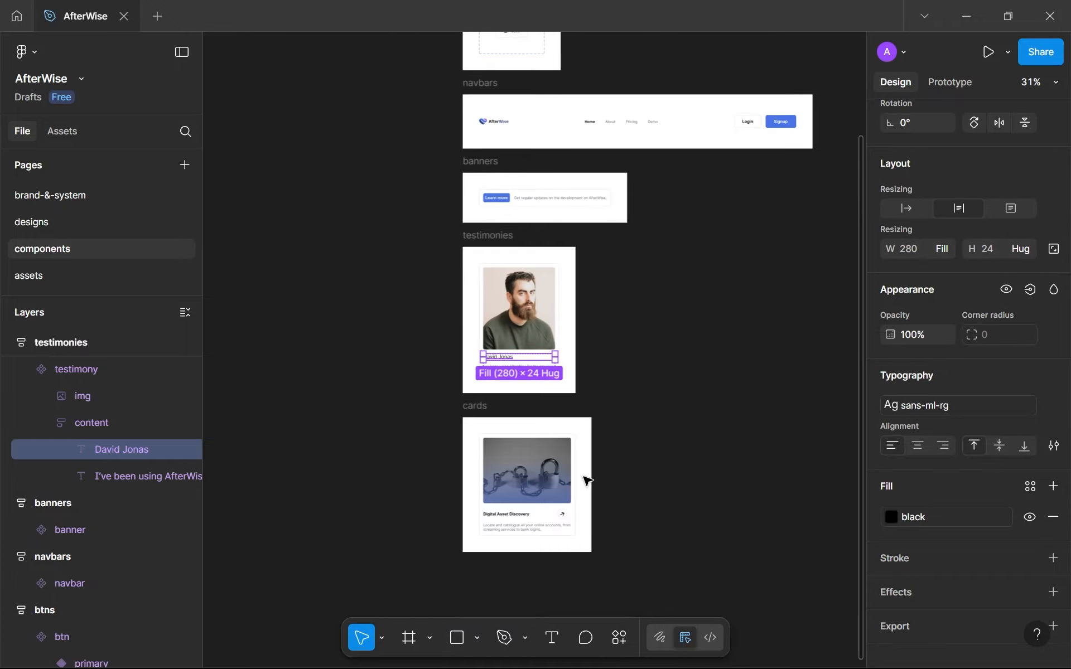
click(66, 225)
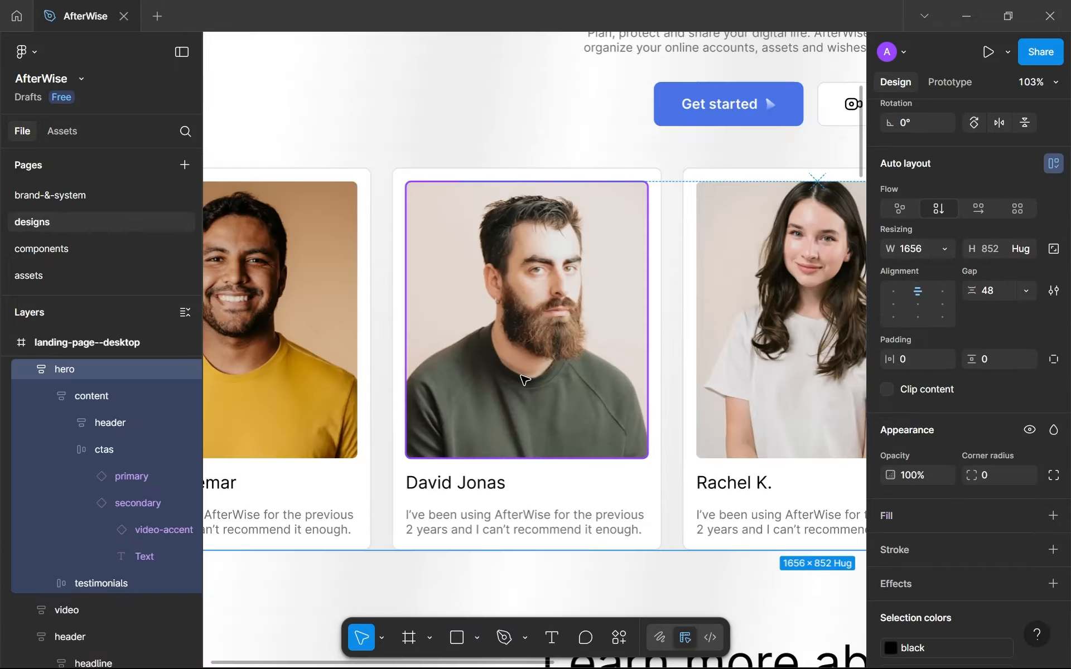
Reset the hero section's secondary "Watch video" button instance to match its main component.
scroll(521, 376, down, 5)
scroll(605, 276, up, 3)
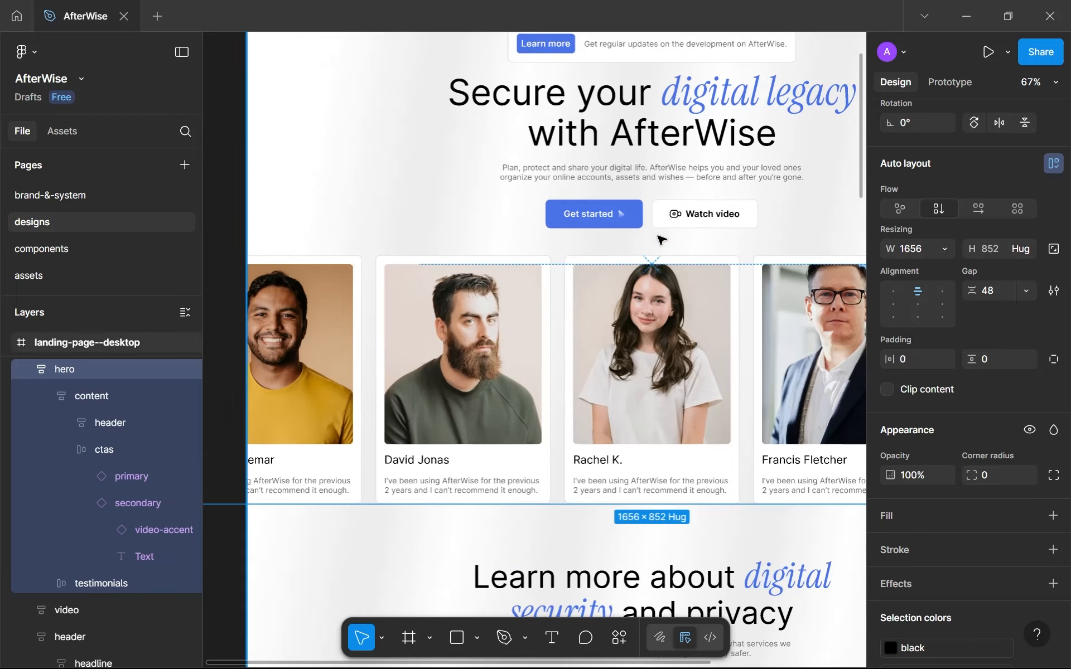
double_click(677, 214)
click(678, 214)
scroll(1005, 145, up, 2)
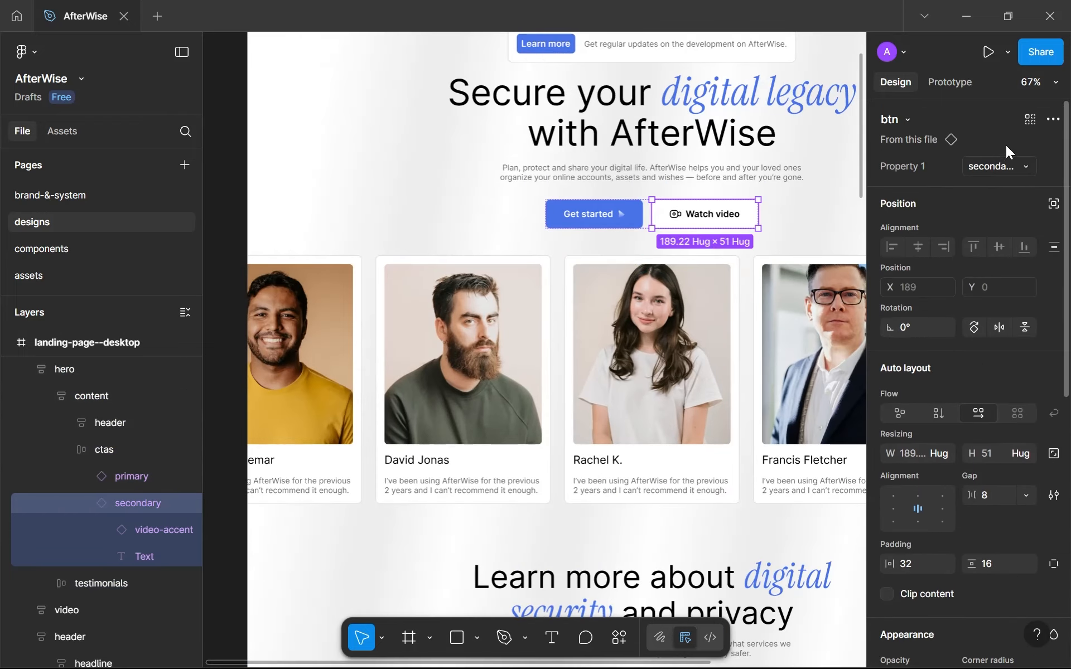
click(1052, 120)
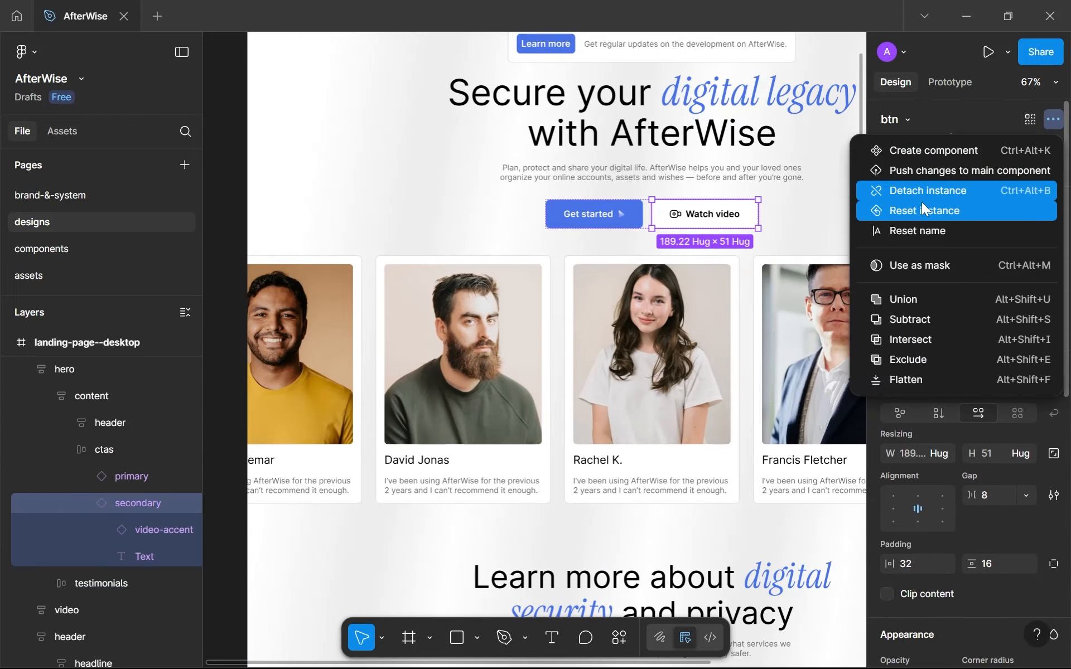
click(906, 210)
Replace the hero secondary button's placeholder label with "Watch video".
double_click(715, 215)
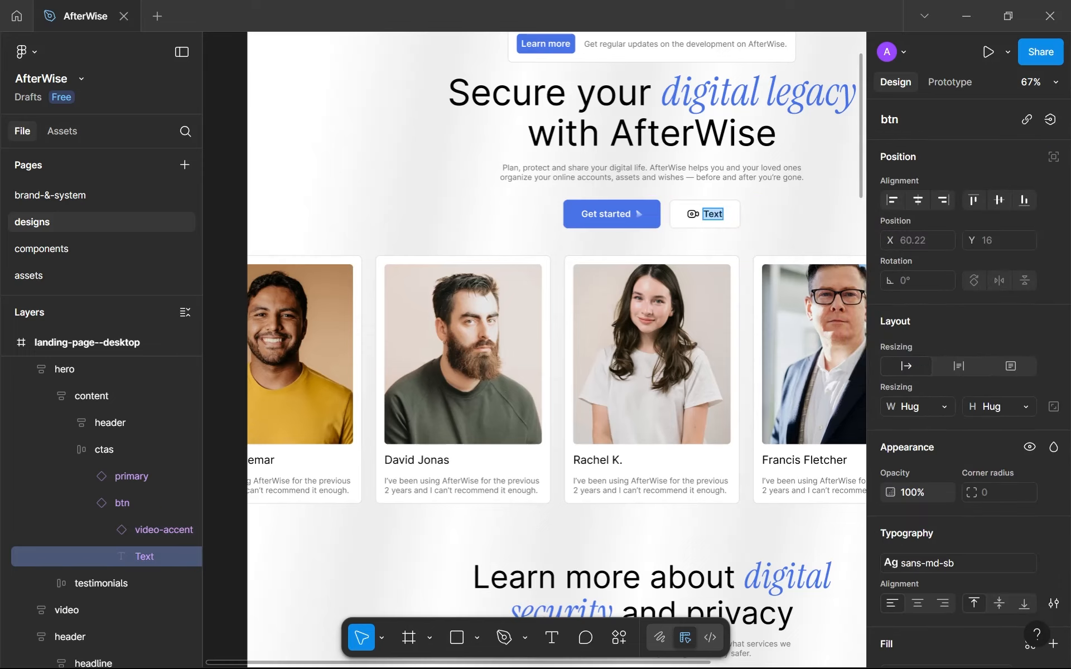
text(Watch video)
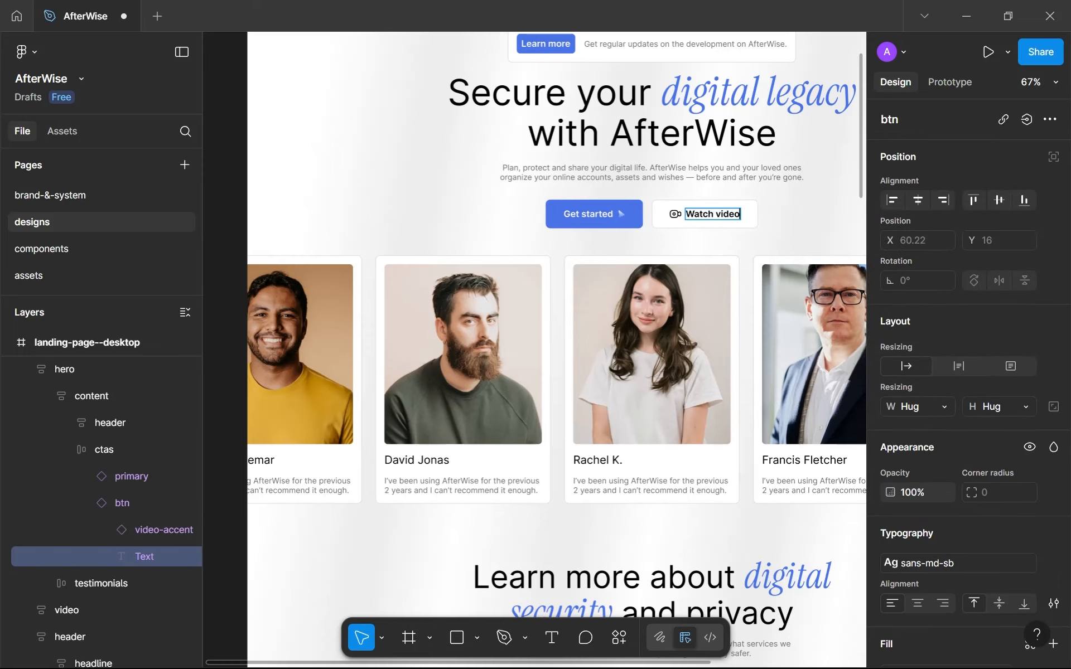
Examine the testimonial card in the support section and the empty space beside it.
scroll(733, 255, down, 10)
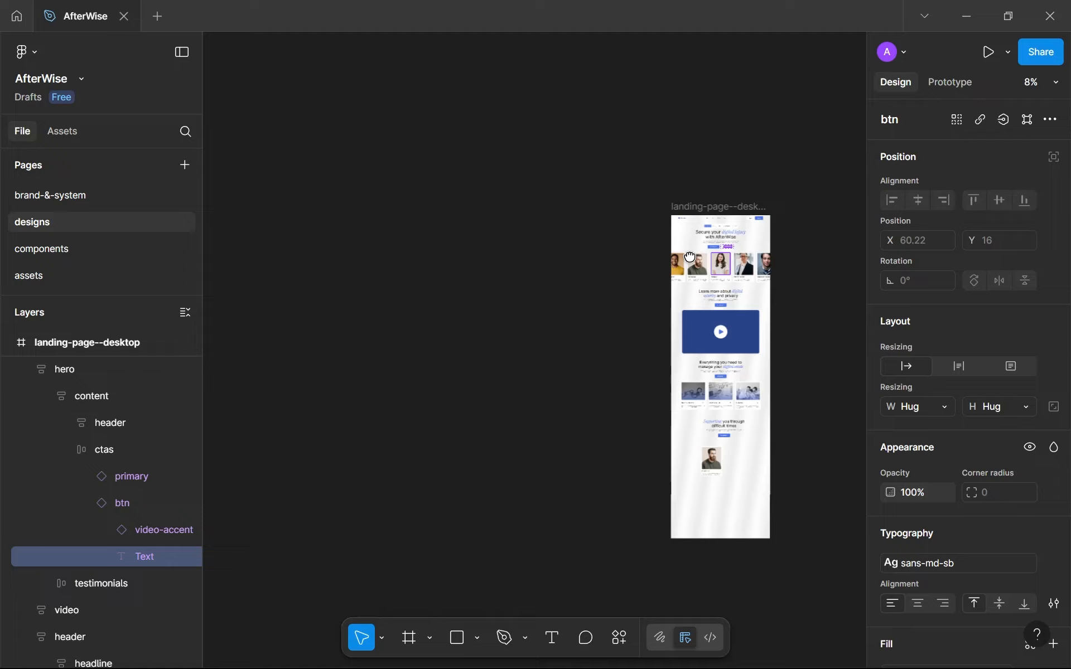
scroll(676, 355, up, 8)
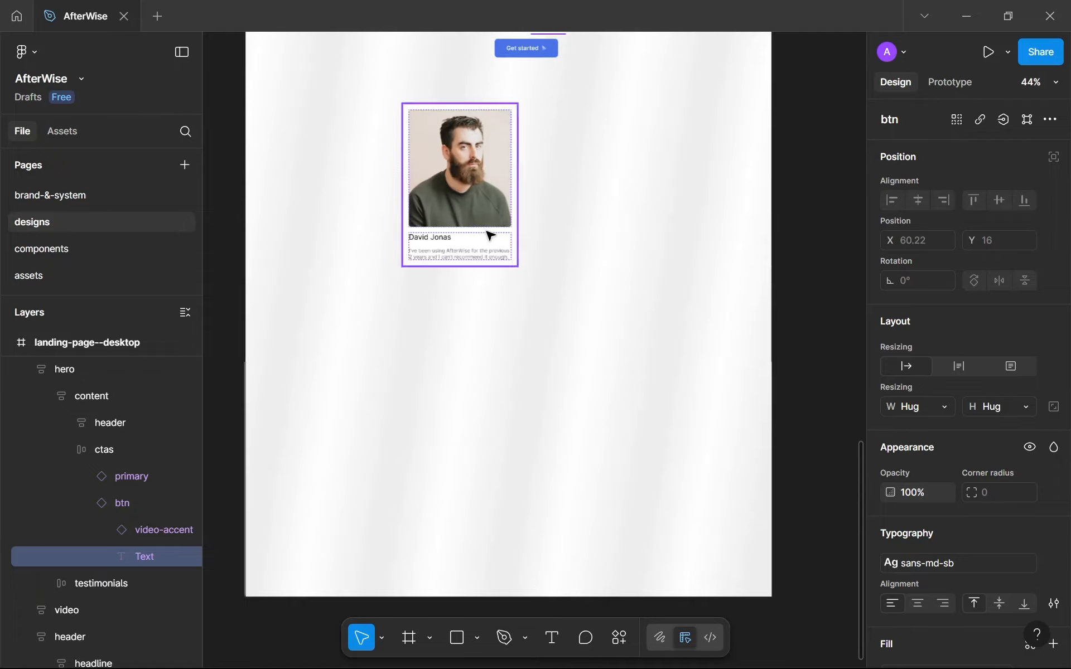
scroll(537, 288, up, 2)
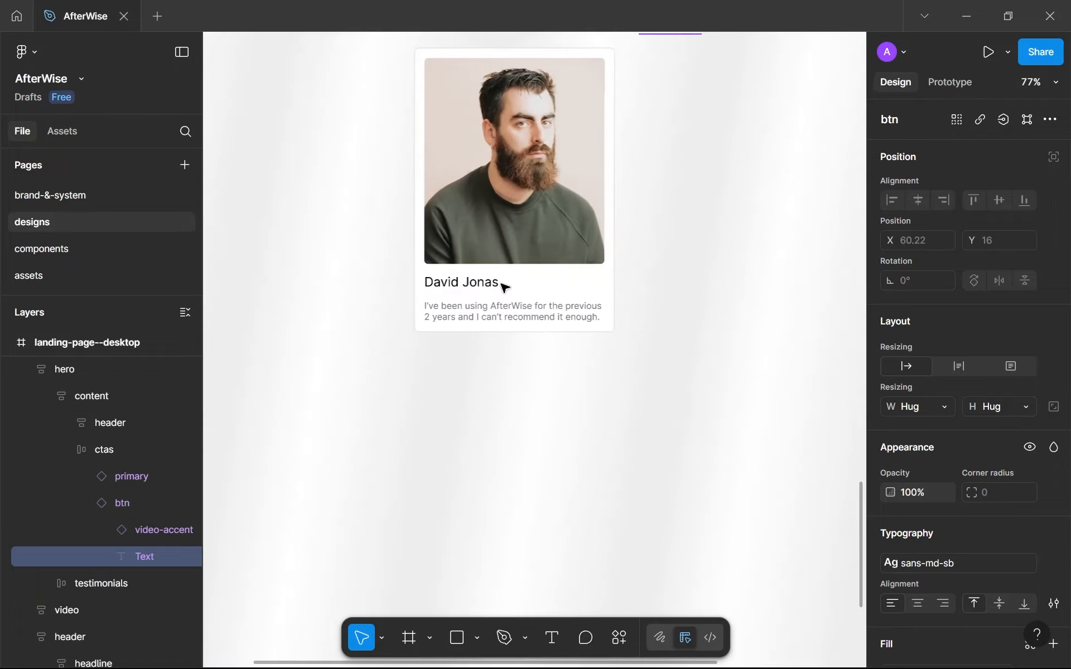
click(454, 237)
drag(441, 239, 389, 258)
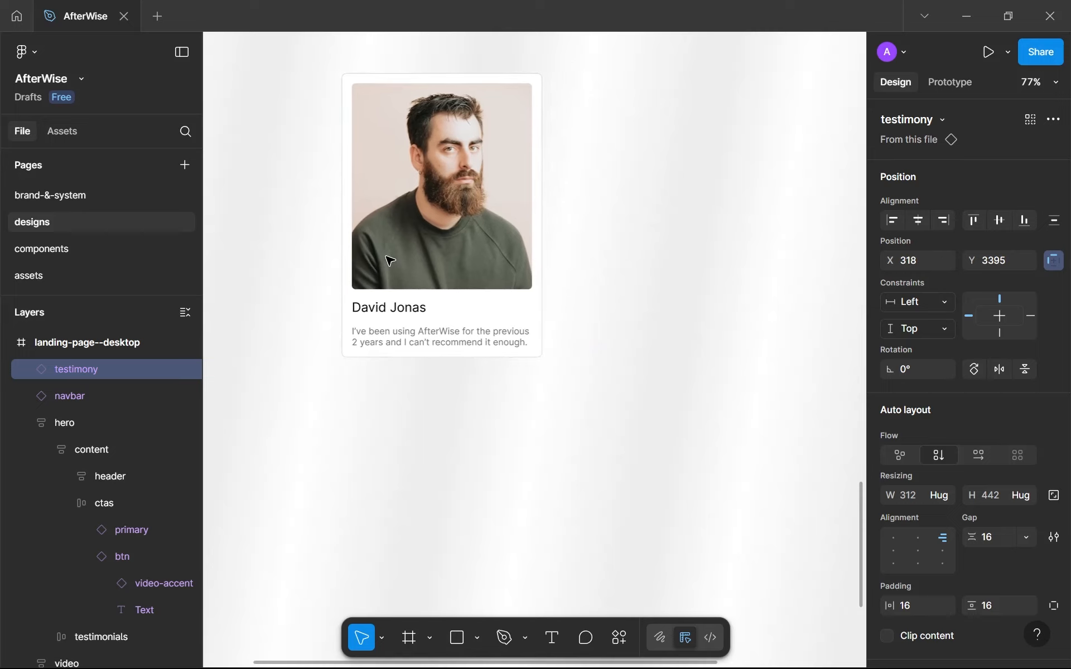
drag(557, 247, 523, 260)
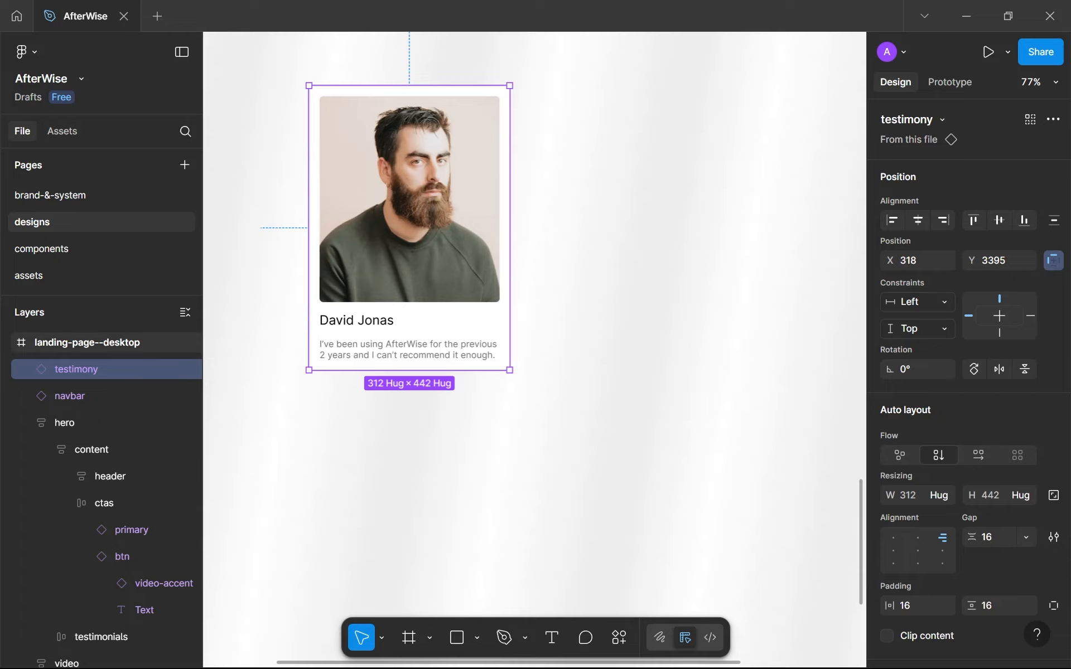
click(603, 240)
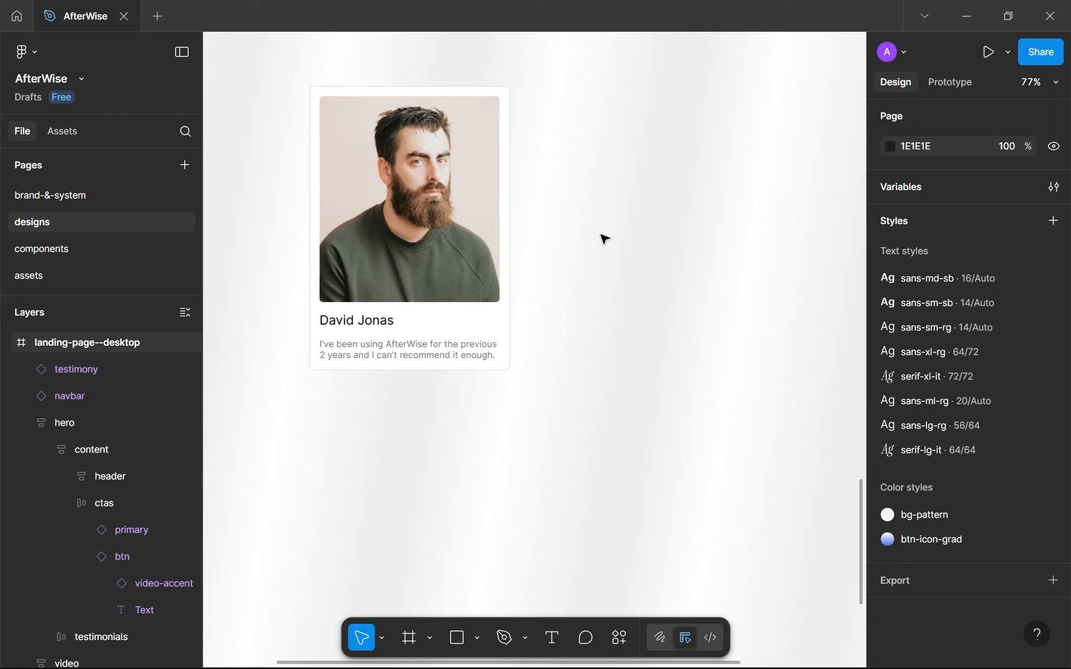
scroll(604, 238, up, 2)
drag(604, 239, 500, 267)
scroll(502, 268, down, 2)
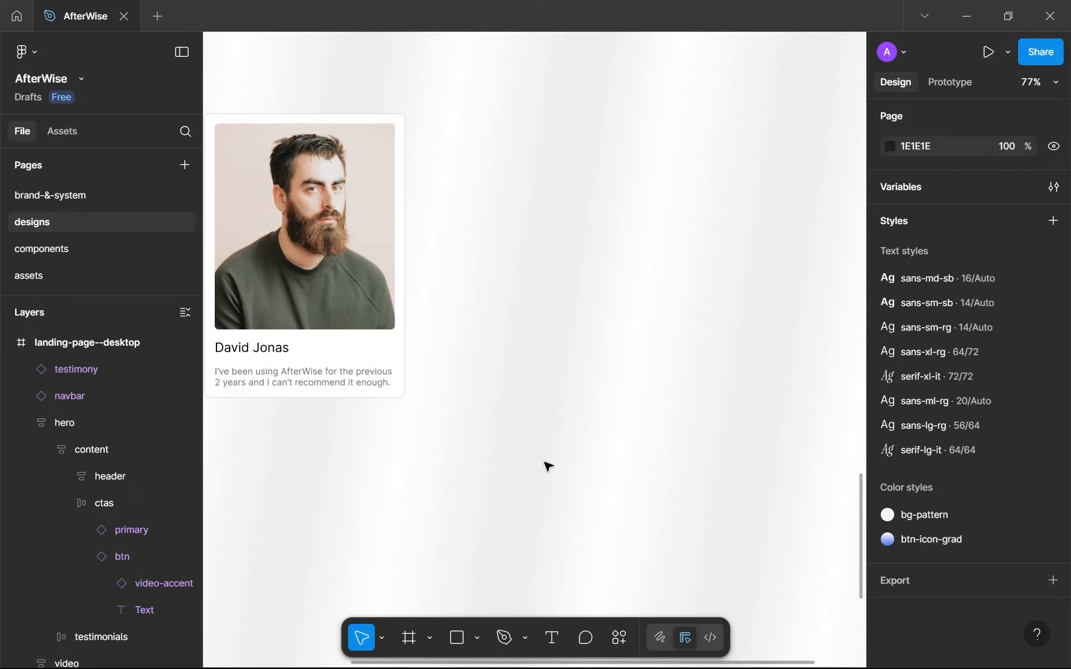
drag(527, 460, 497, 535)
scroll(480, 457, up, 1)
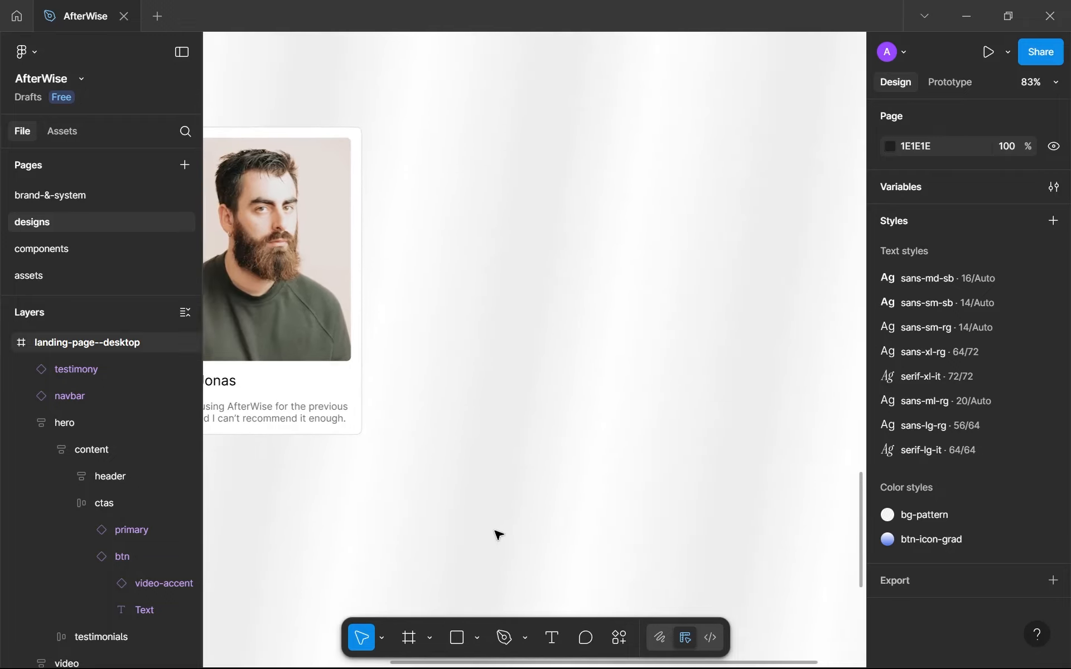
drag(493, 385, 517, 409)
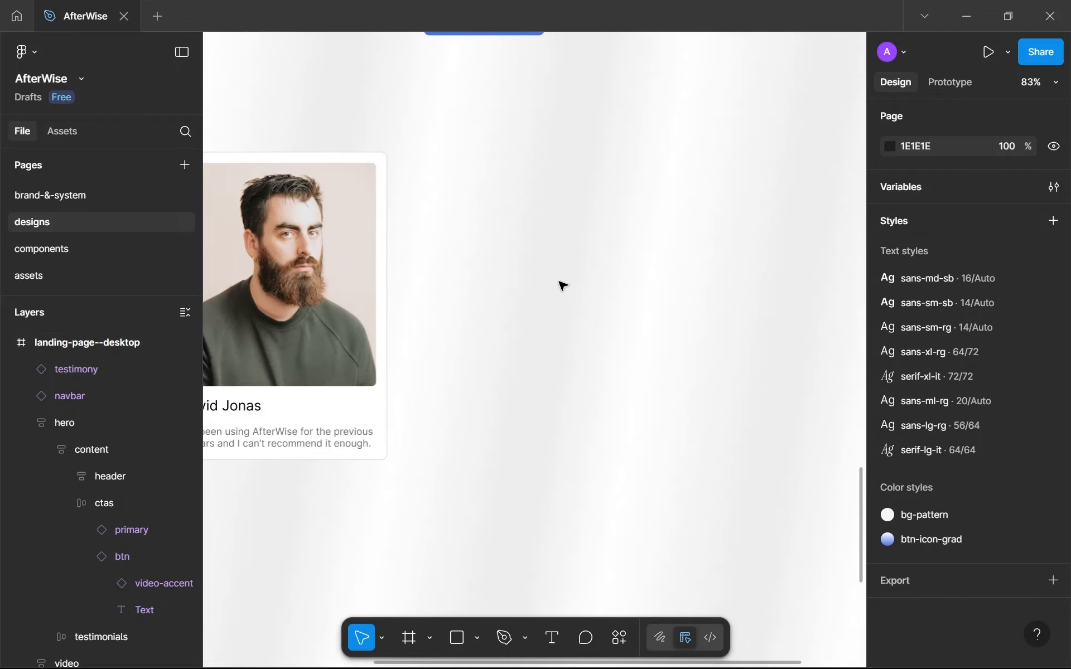
Add a text layer reading "01" in the empty space beside the support section's testimonial card.
key(t)
click(576, 328)
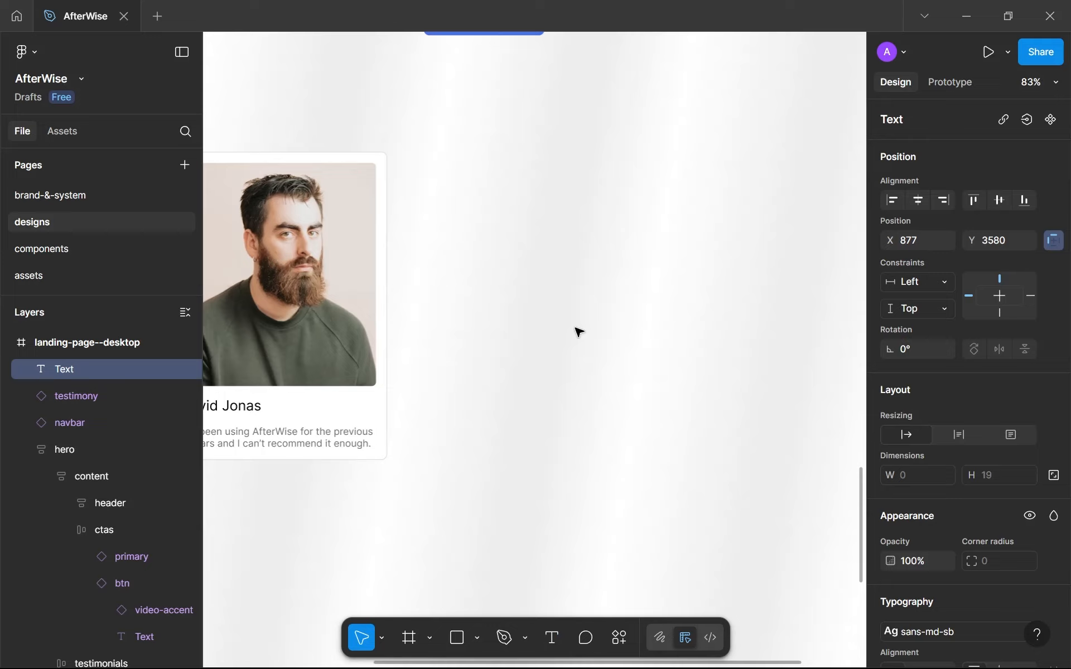
text(01)
key(Escape)
Apply the serif-lg-it text style to the "01" number and move it slightly up and closer to the testimonial card.
scroll(973, 491, down, 3)
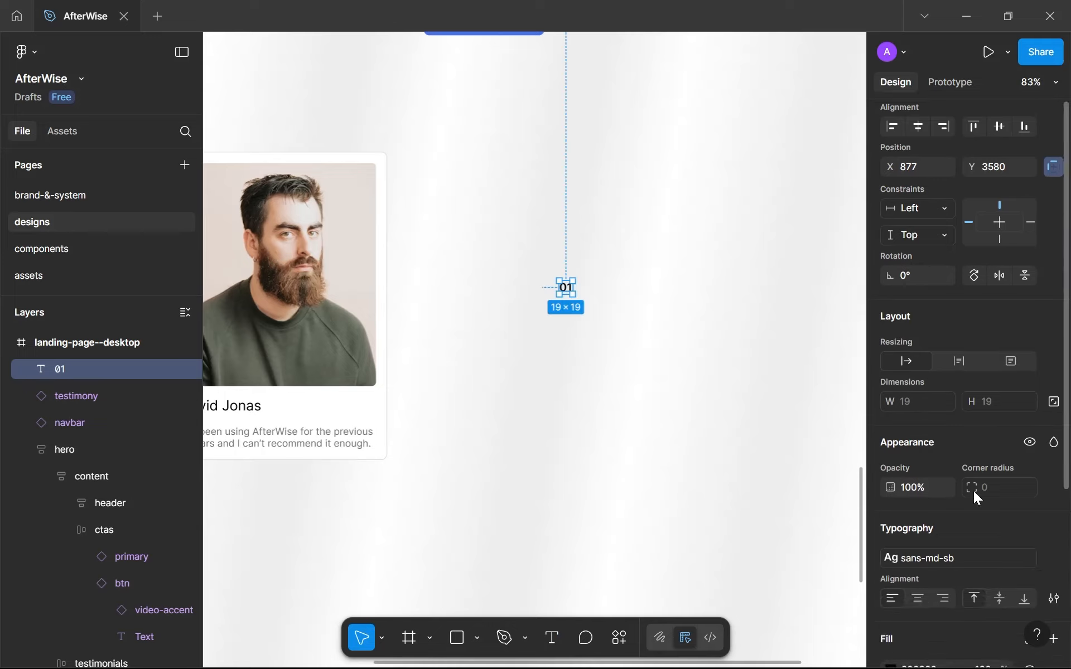
click(981, 468)
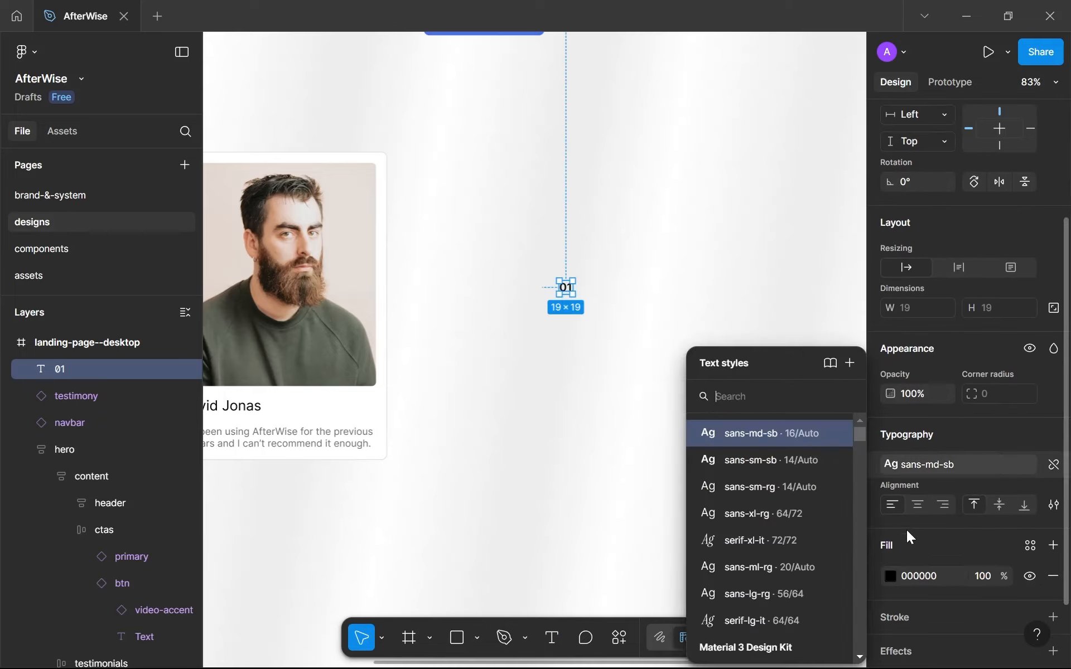
click(757, 619)
scroll(591, 304, down, 3)
scroll(591, 304, up, 3)
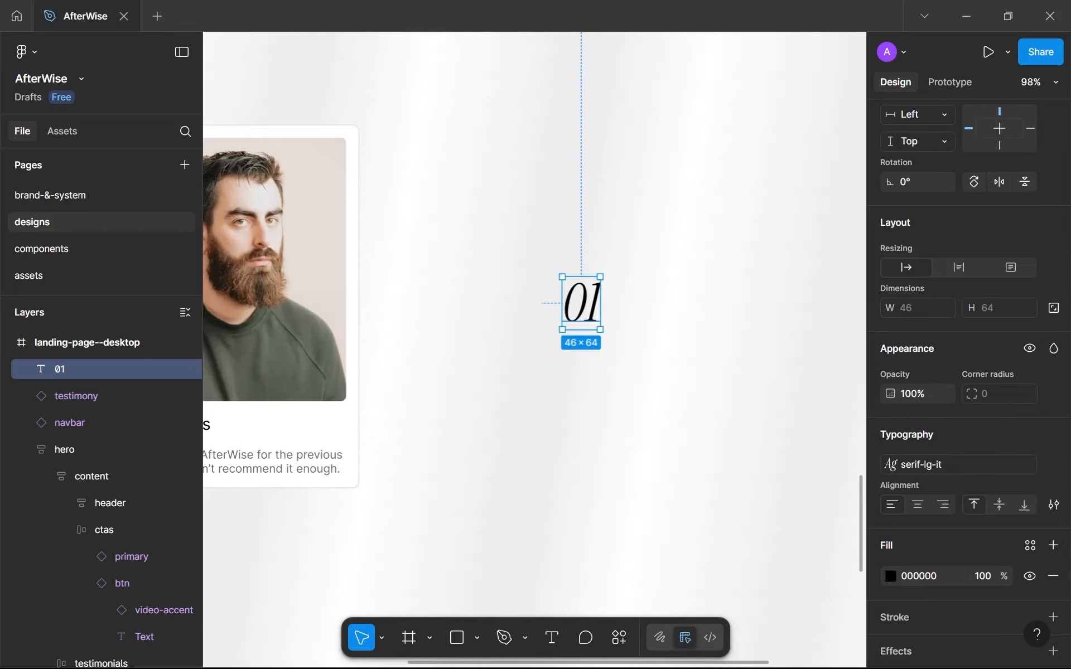
drag(575, 304, 499, 288)
scroll(551, 259, down, 5)
scroll(499, 288, up, 3)
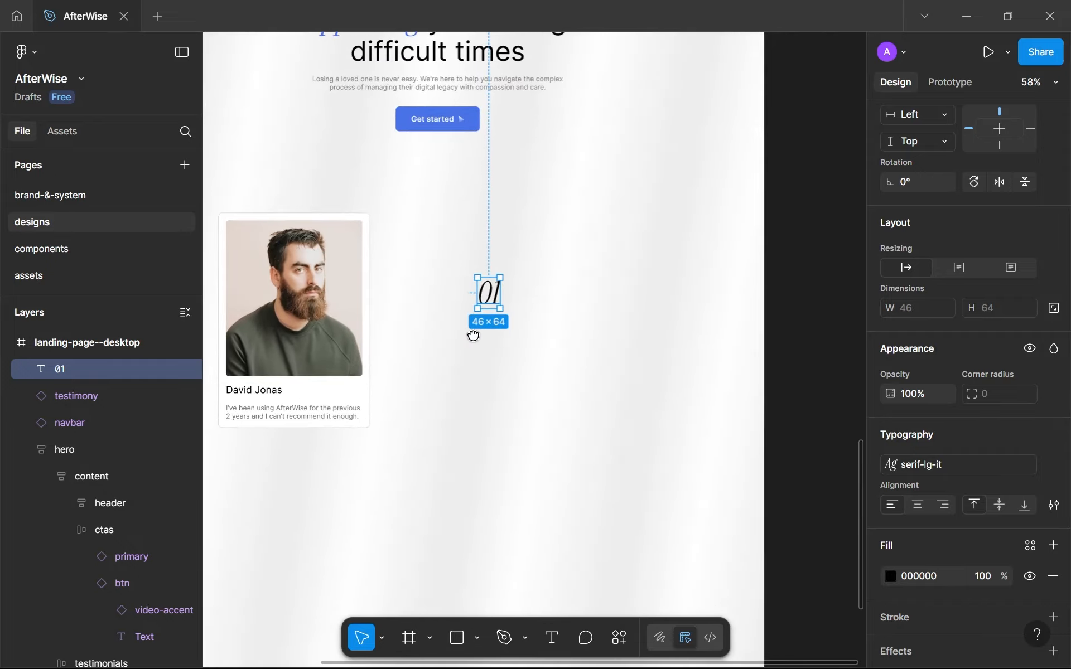
scroll(515, 287, up, 2)
Add a text layer reading "Guided Account Management" just after the "01" number.
click(534, 288)
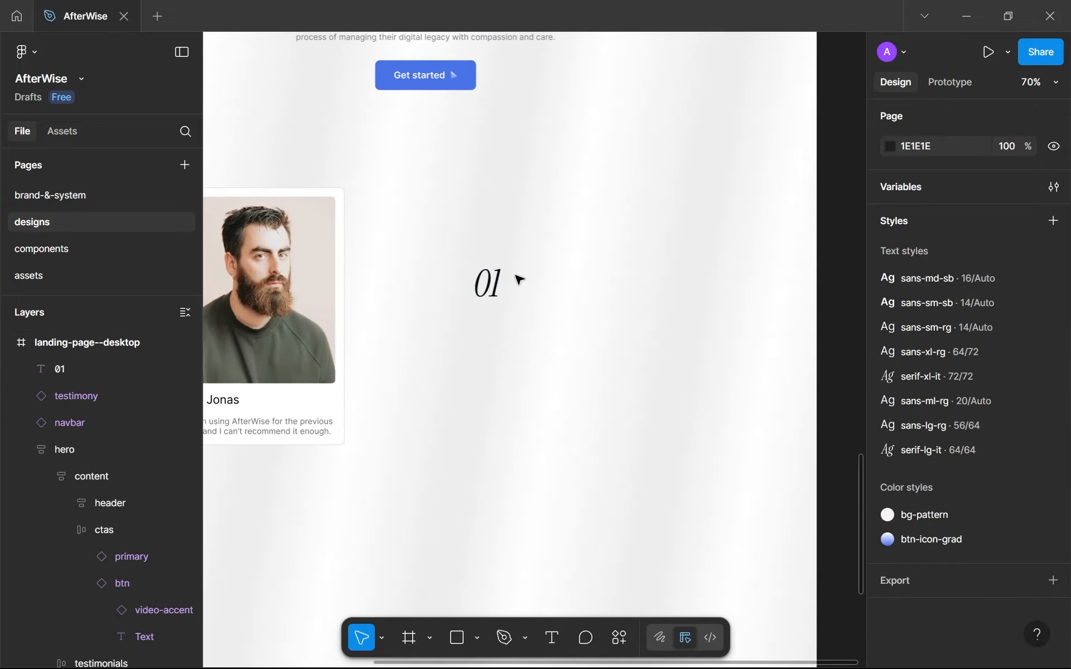
key(t)
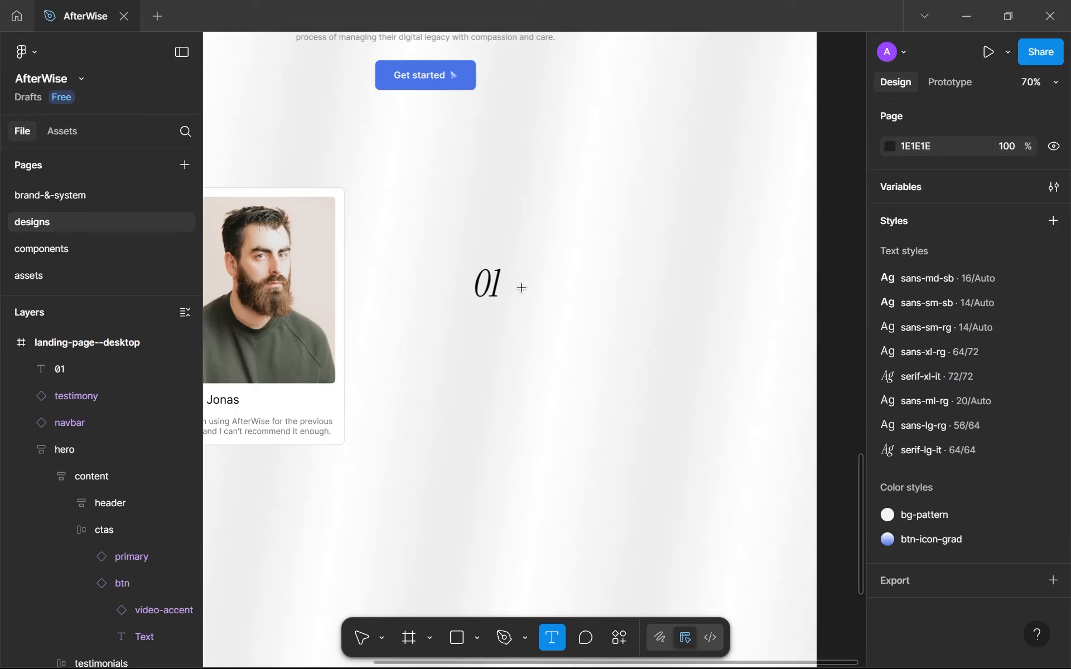
click(555, 318)
scroll(555, 318, up, 1)
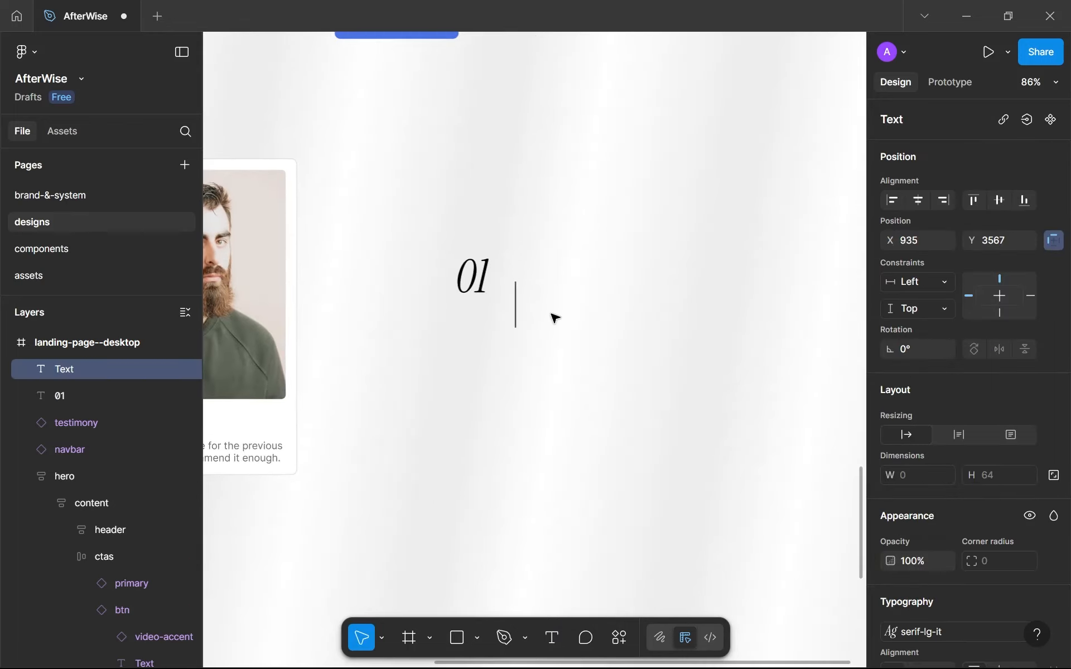
text(Guide)
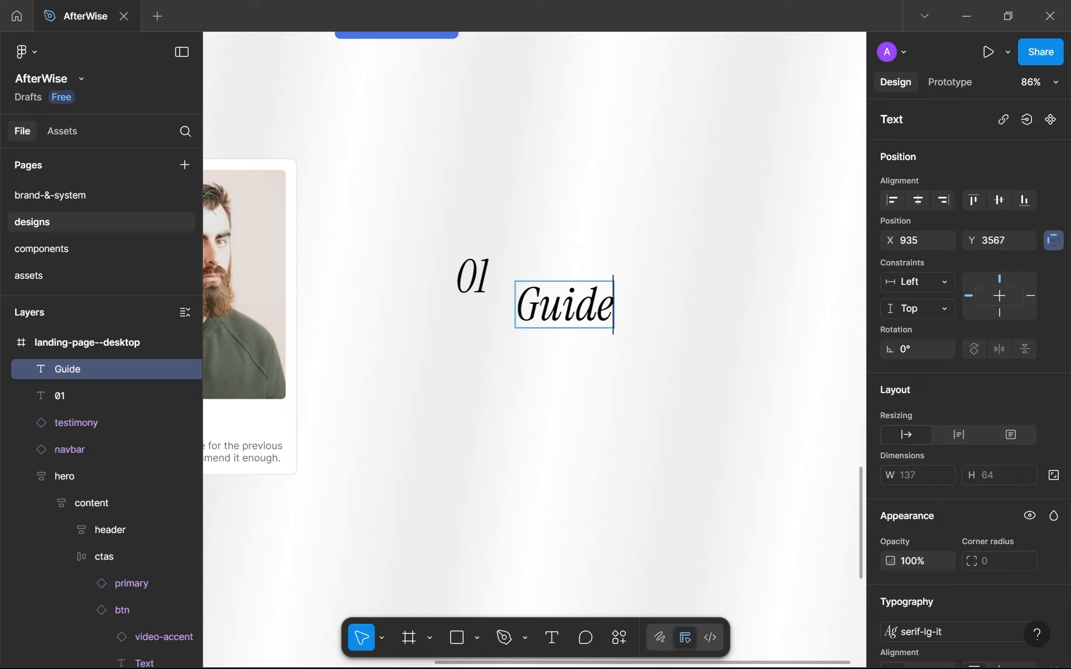
text(d Accou)
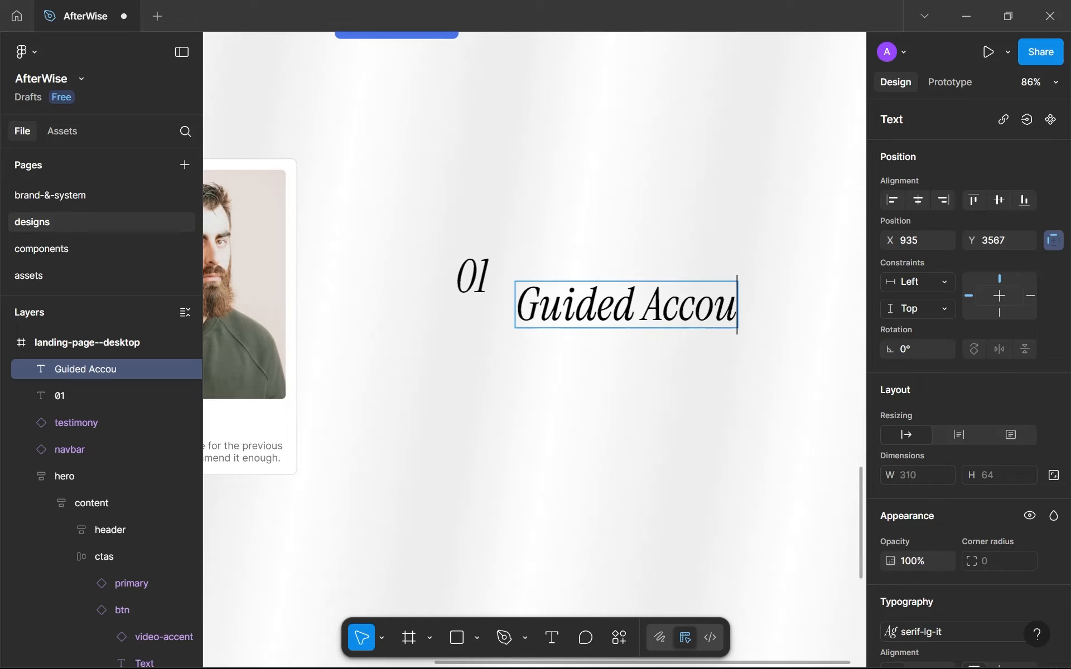
text(nt Management)
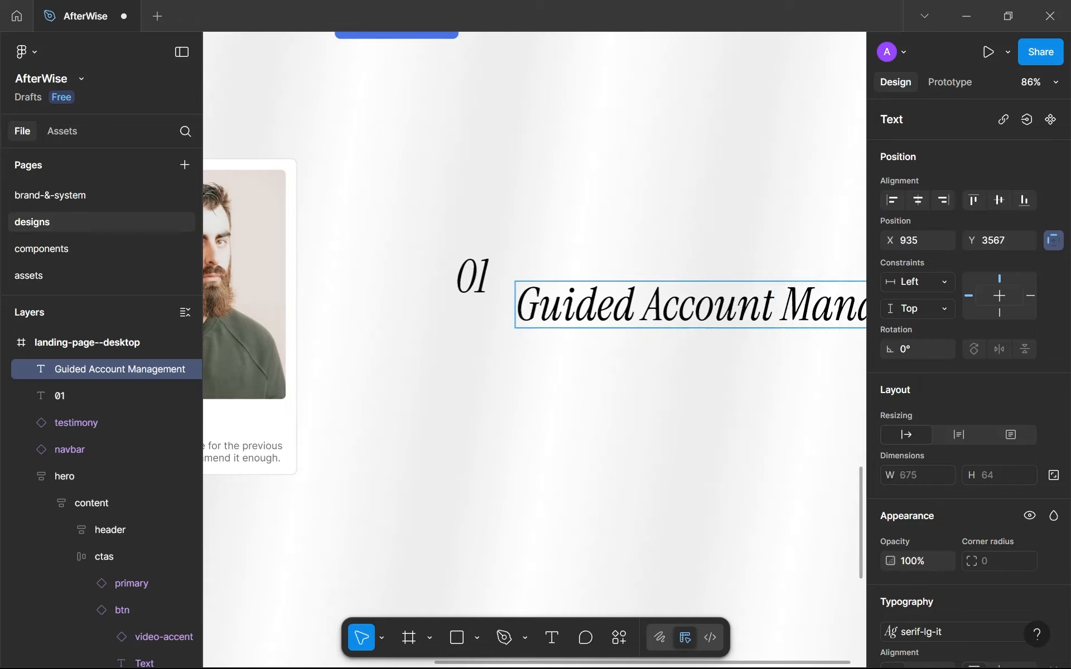
key(Escape)
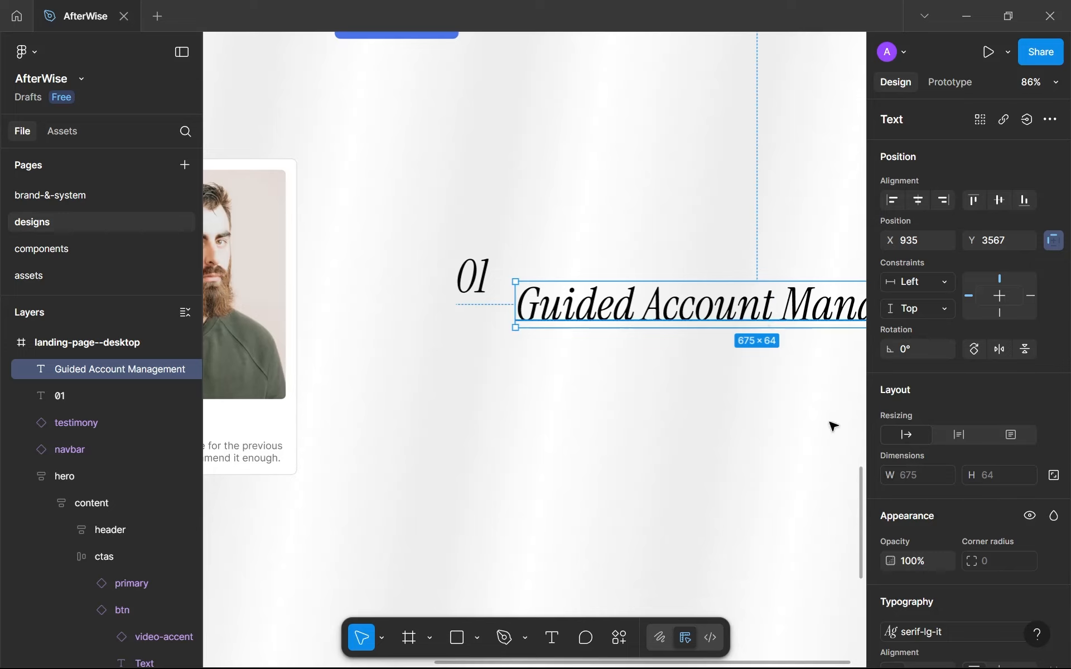
Apply the sans-md-sb text style to the "Guided Account Management" text and move it to X 916, Y 3563 beside the number.
click(944, 624)
scroll(797, 455, up, 3)
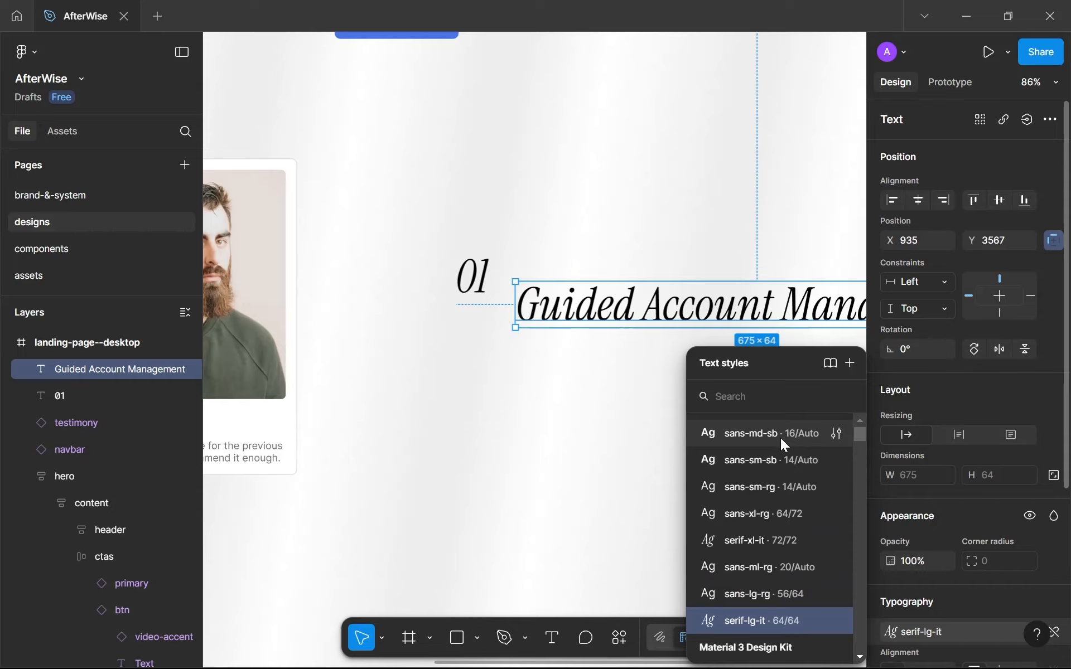
click(781, 437)
drag(653, 289, 610, 284)
scroll(446, 318, down, 5)
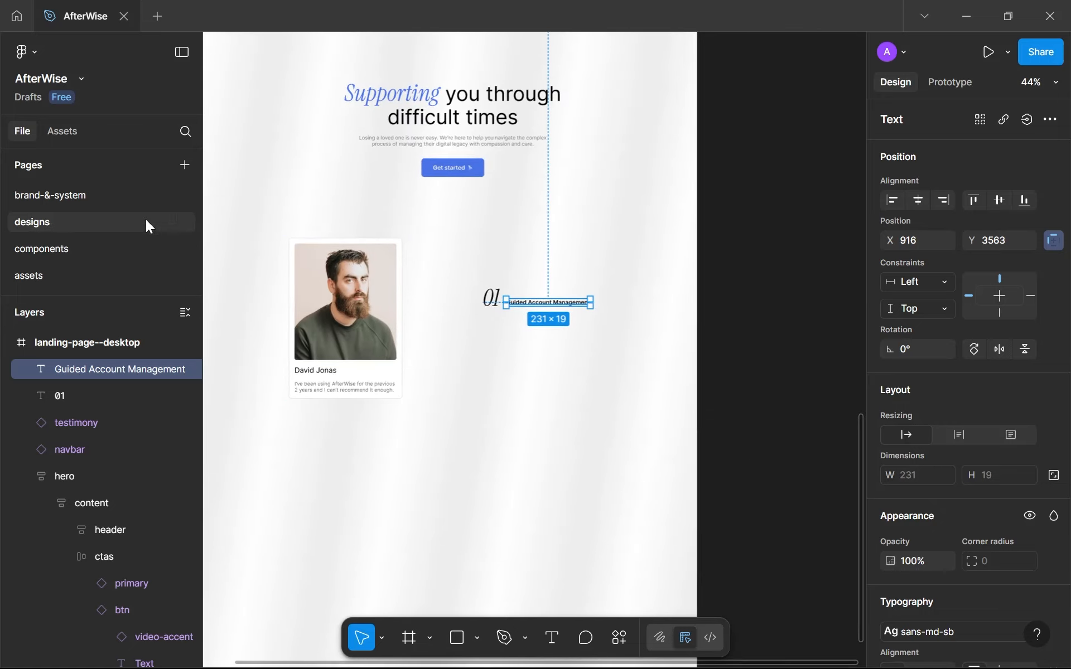
Detach the text style from the "Guided Account Management" text and set its font weight to Regular.
scroll(1026, 498, down, 3)
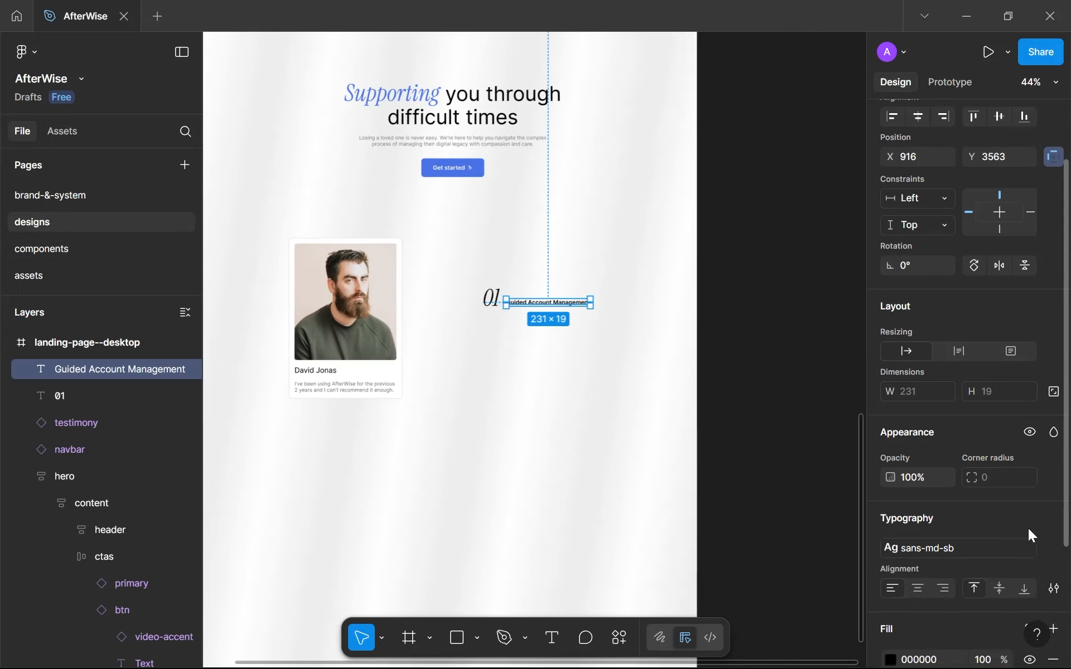
click(1012, 551)
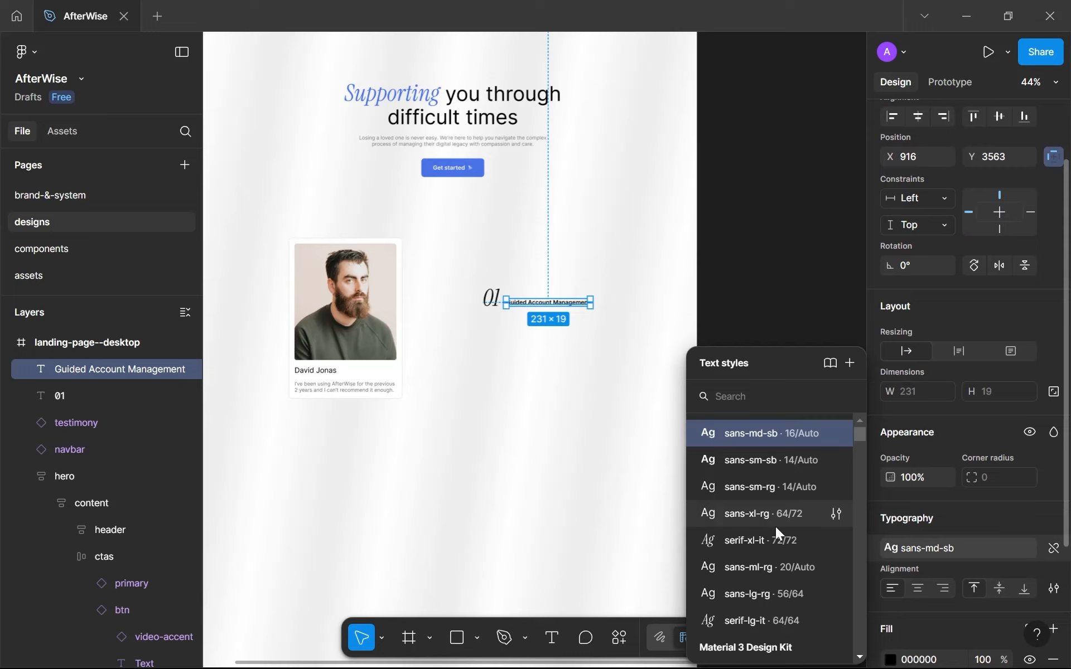
click(1053, 549)
click(937, 573)
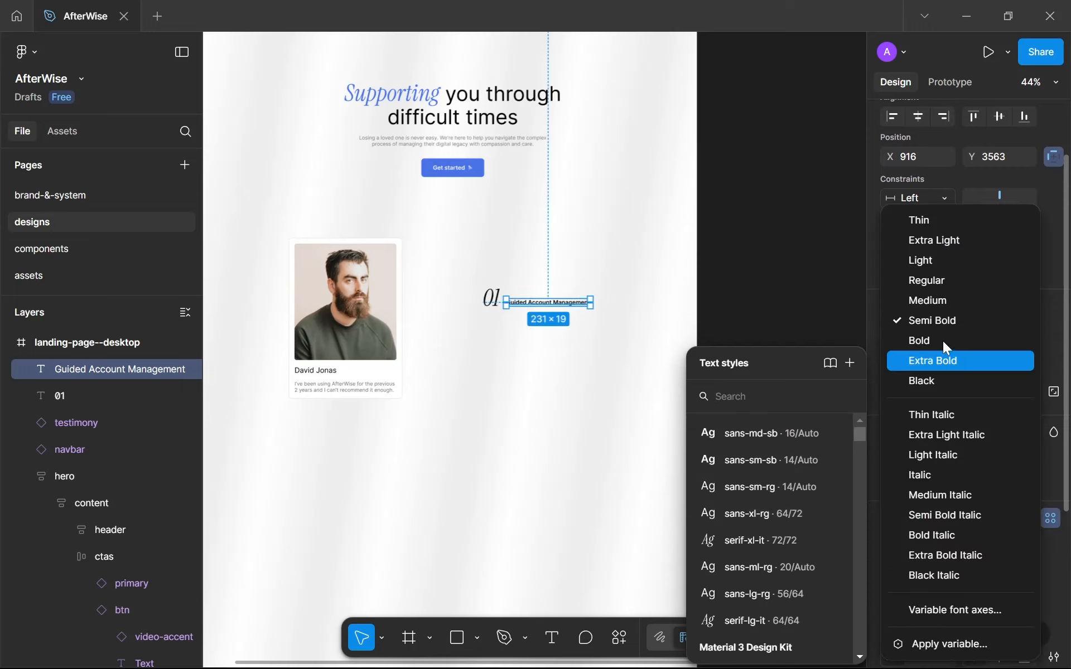
click(950, 286)
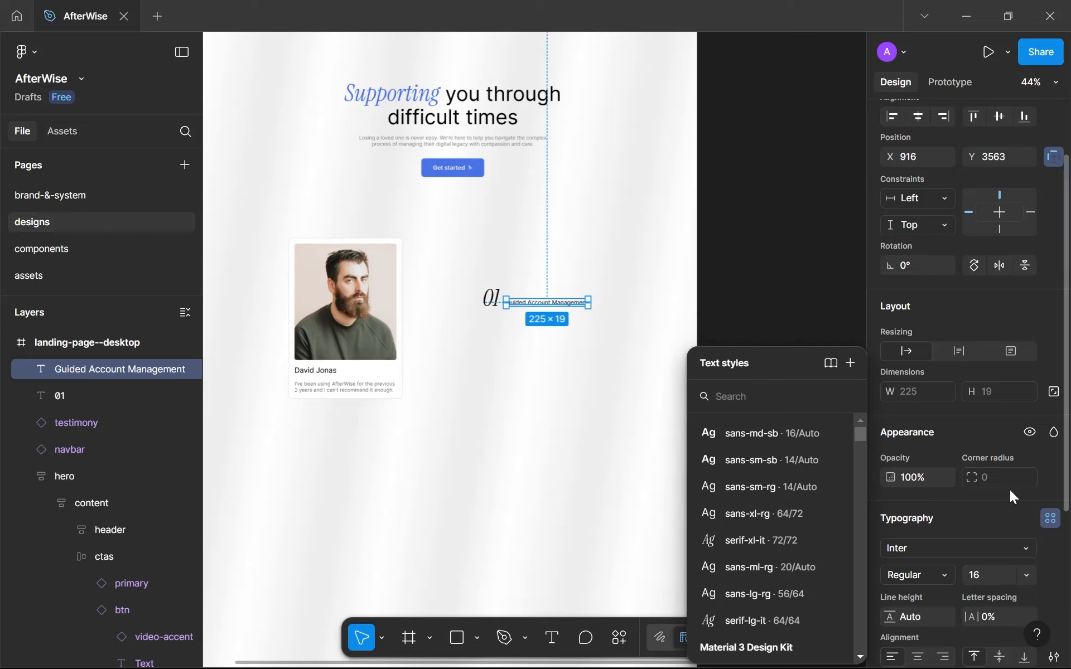
Create a text style named sans-md-rg from the "Guided Account Management" text's current typography.
click(1050, 518)
click(1050, 518)
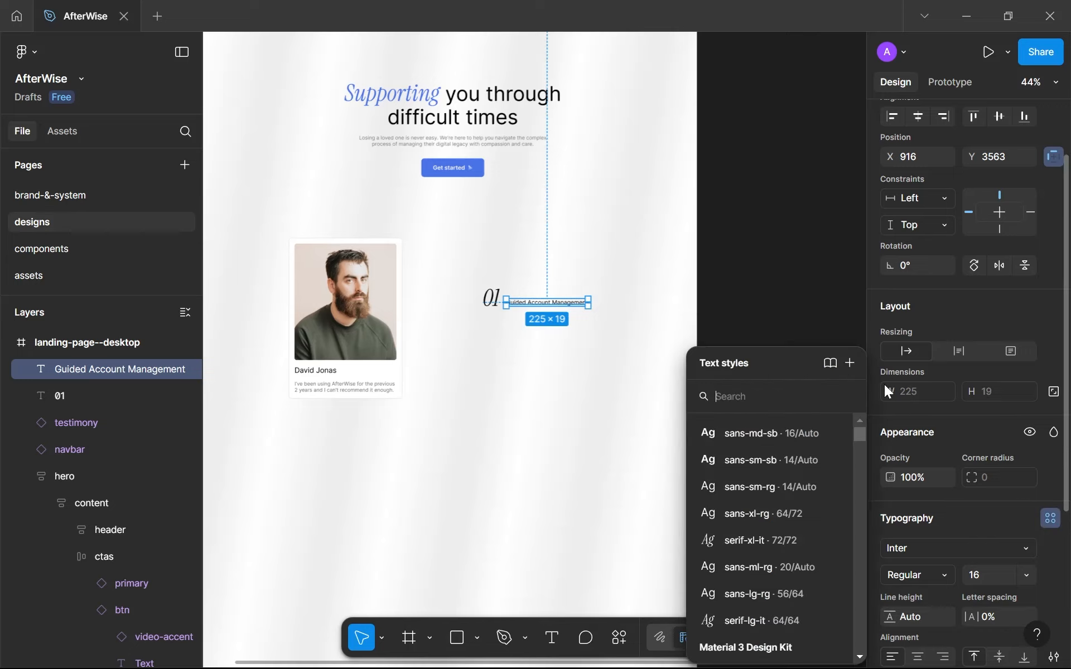
click(850, 363)
text(sans-md-rg)
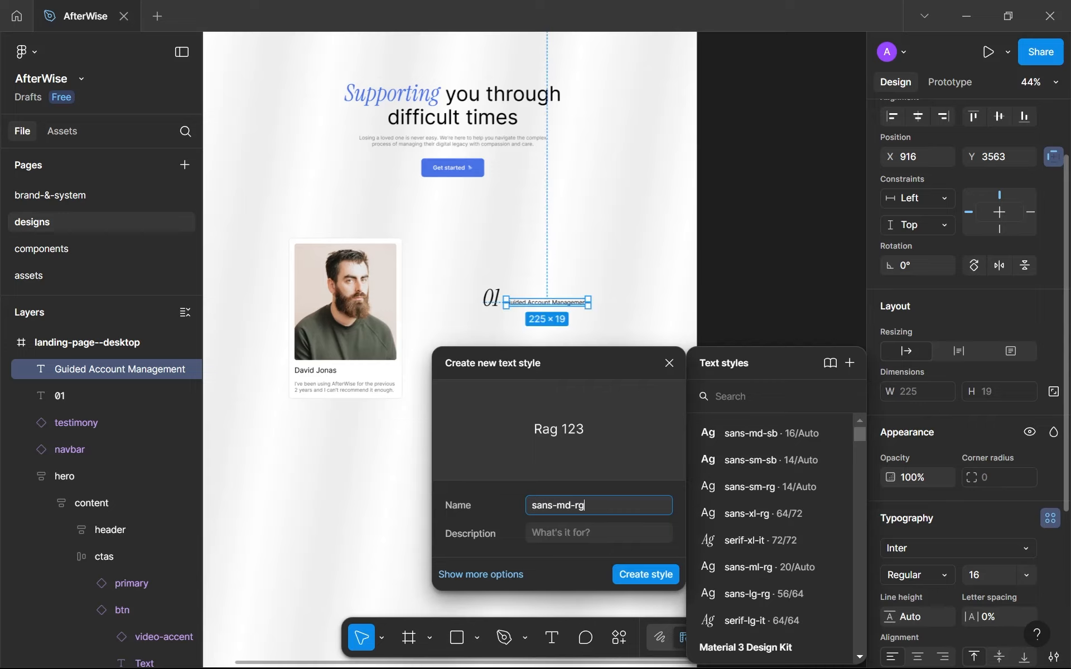
key(ctrl+a)
key(Return)
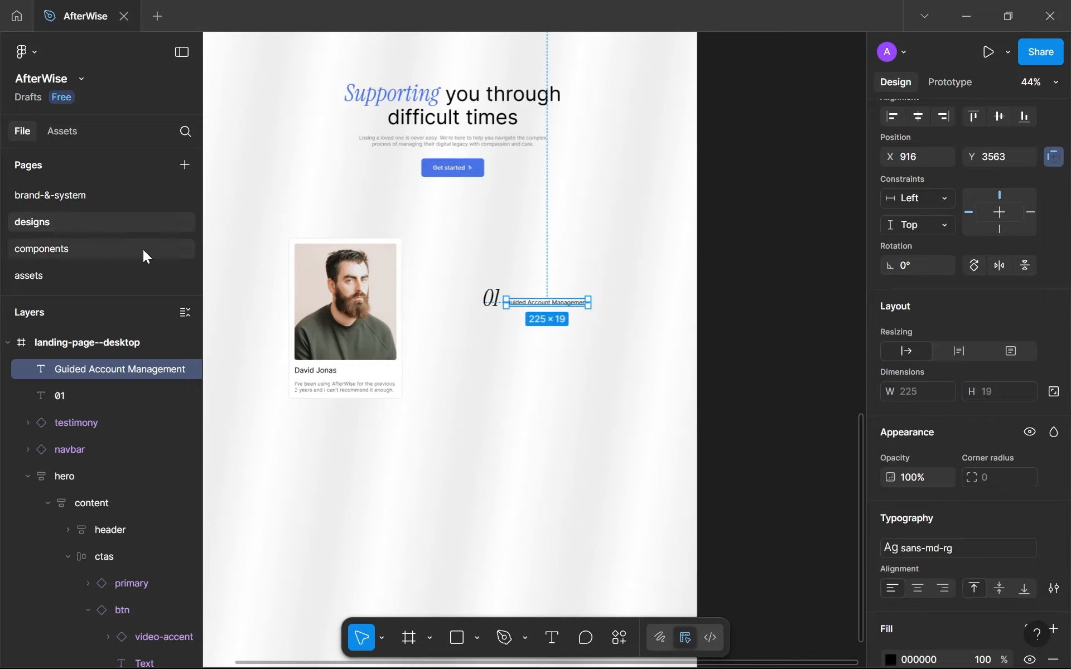
Duplicate the "Sans serif medium semi-bold" sample in the text-styles frame on the brand-&-system page.
click(143, 249)
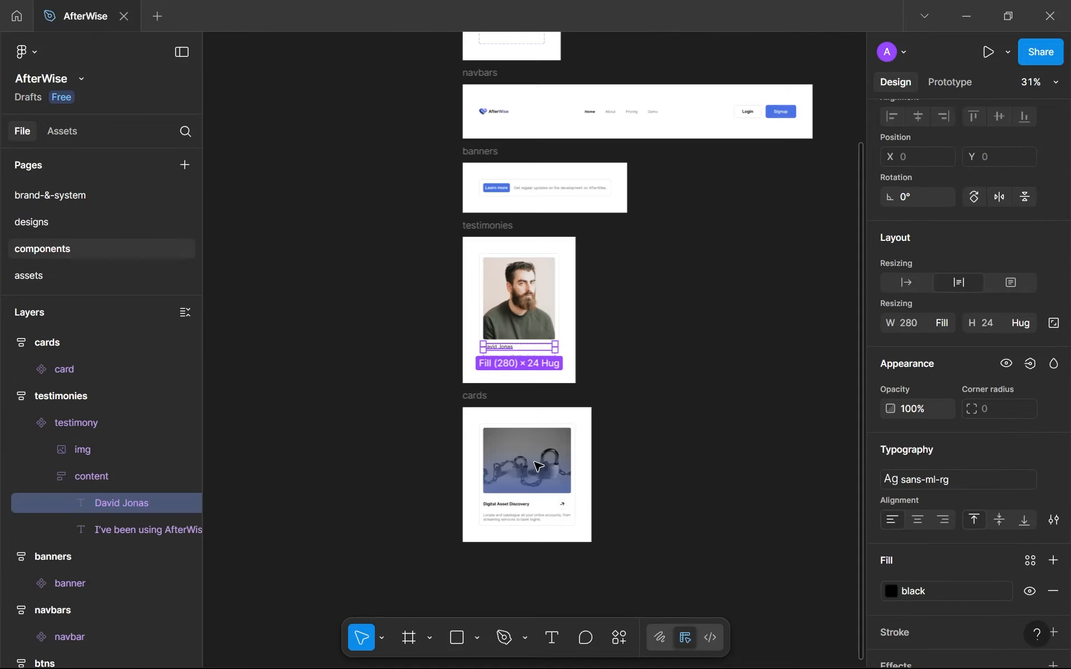
click(135, 198)
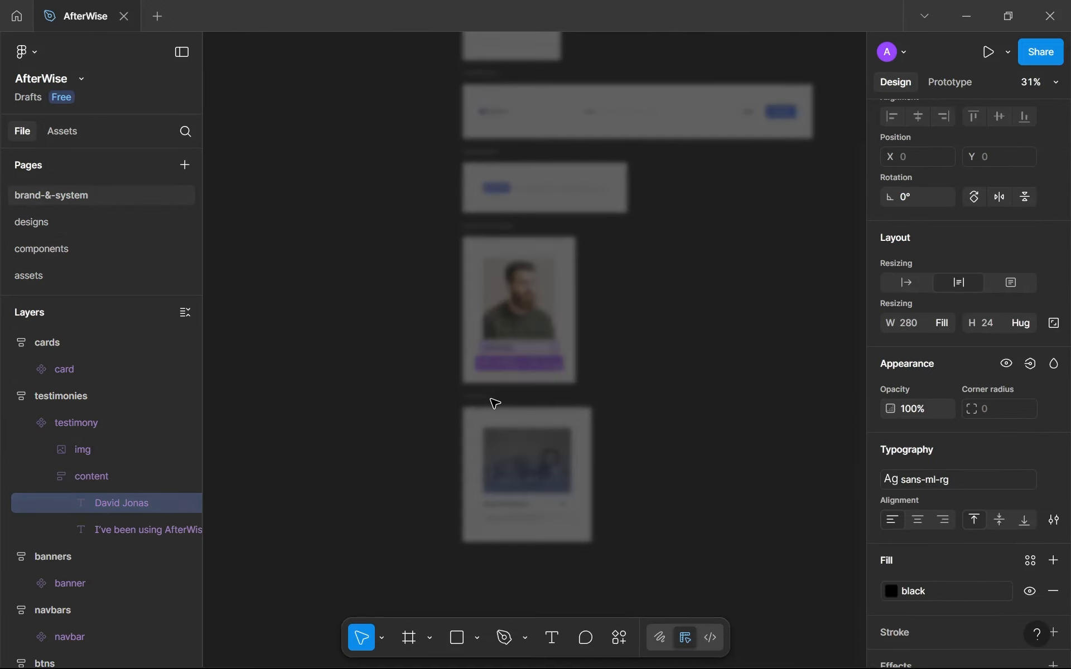
scroll(470, 433, up, 6)
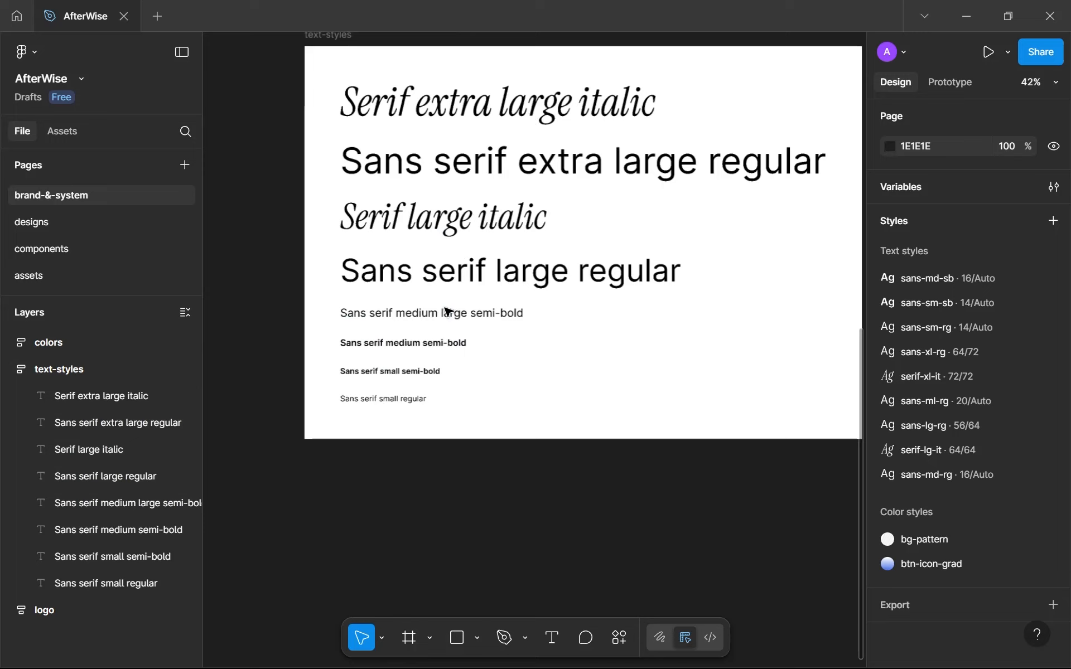
click(419, 360)
scroll(437, 378, up, 3)
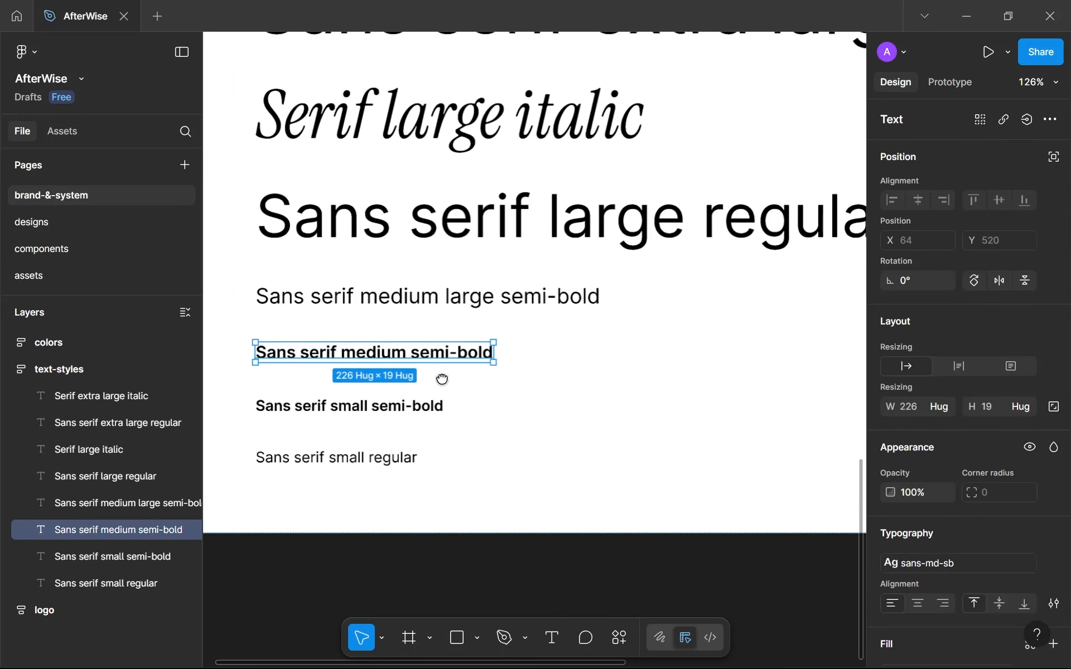
key(ctrl+d)
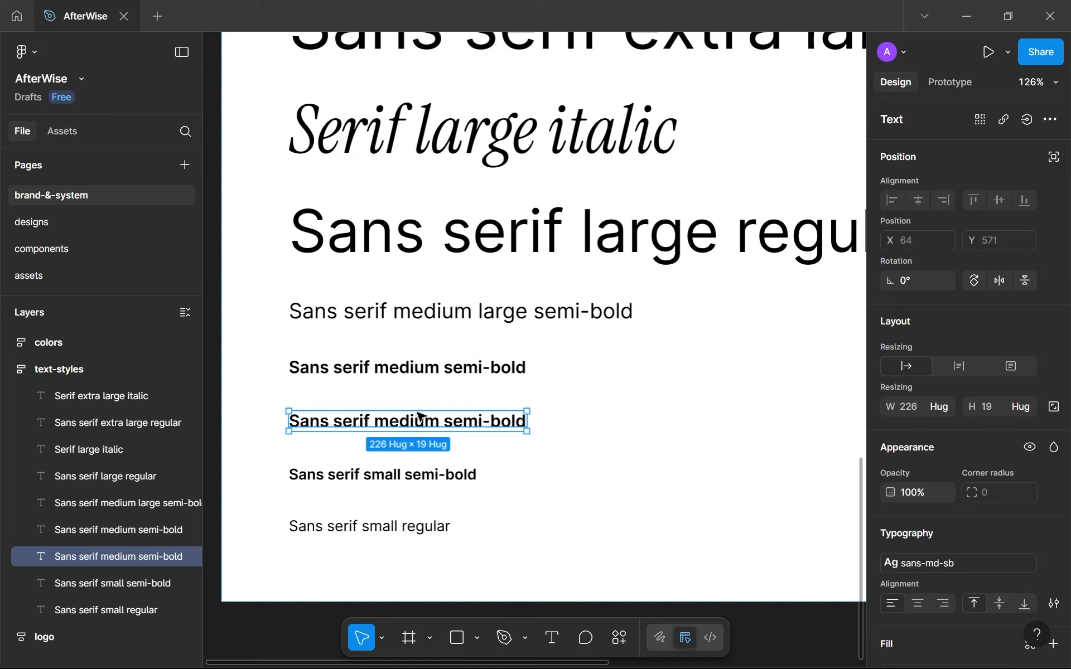
Change the duplicated sample's wording to "Sans serif medium regular" and apply the sans-md-rg text style to it.
double_click(468, 425)
double_click(481, 422)
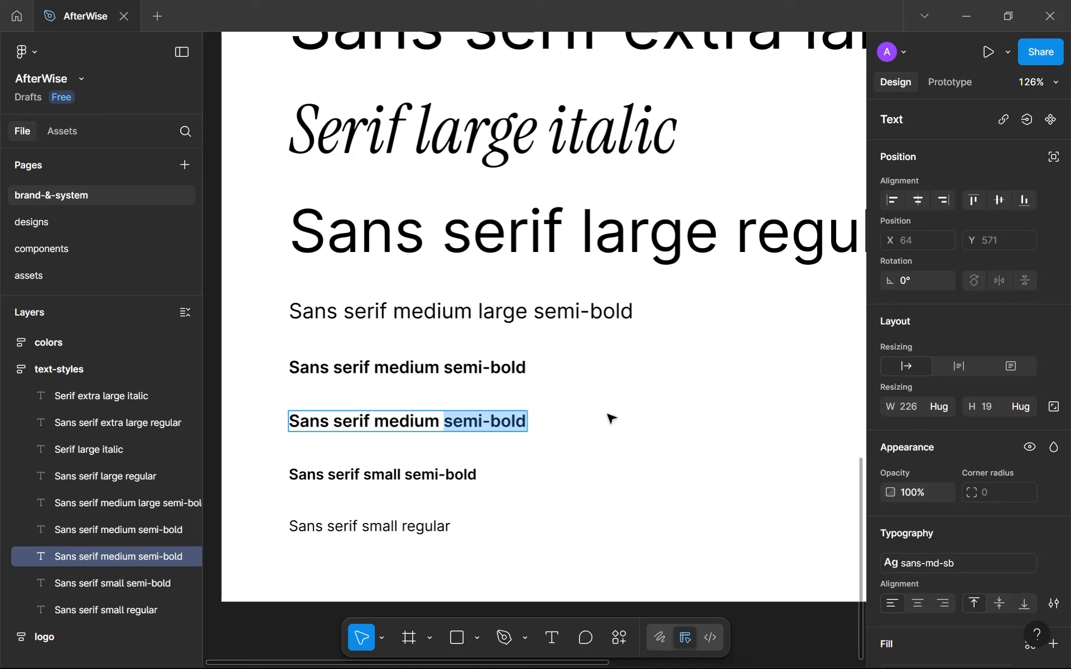
text(regular)
key(Escape)
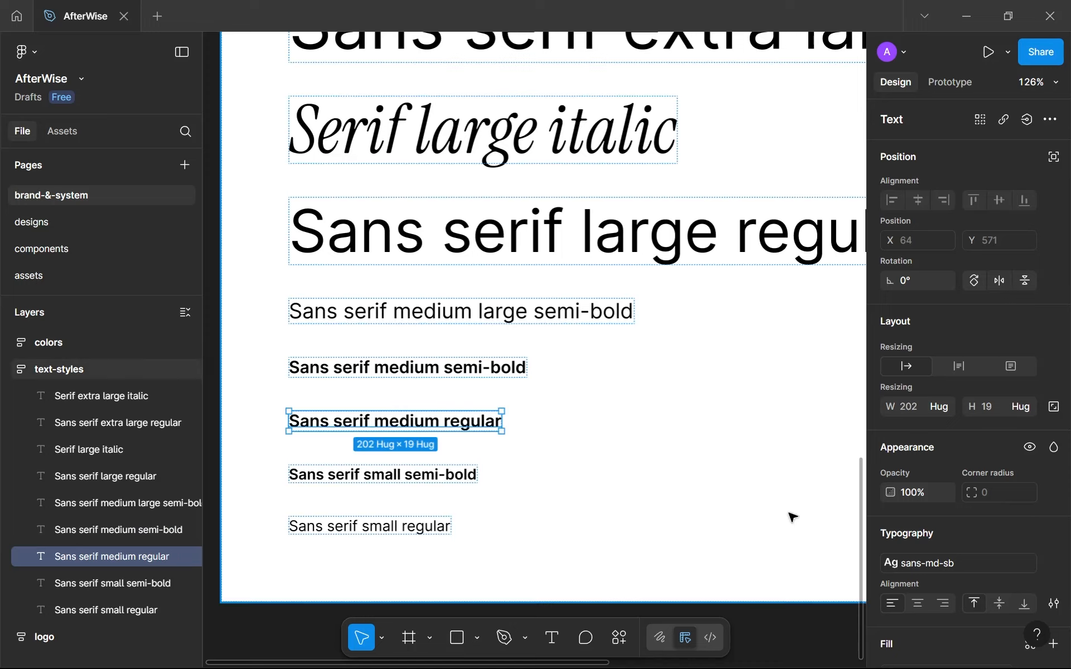
click(919, 561)
click(761, 620)
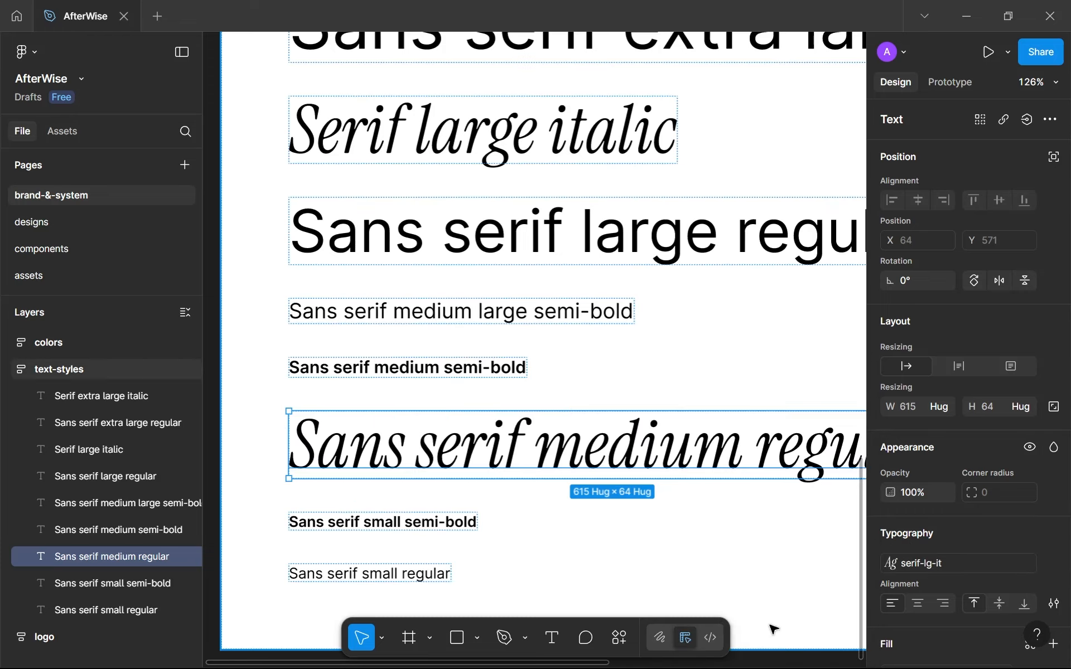
click(959, 565)
click(784, 553)
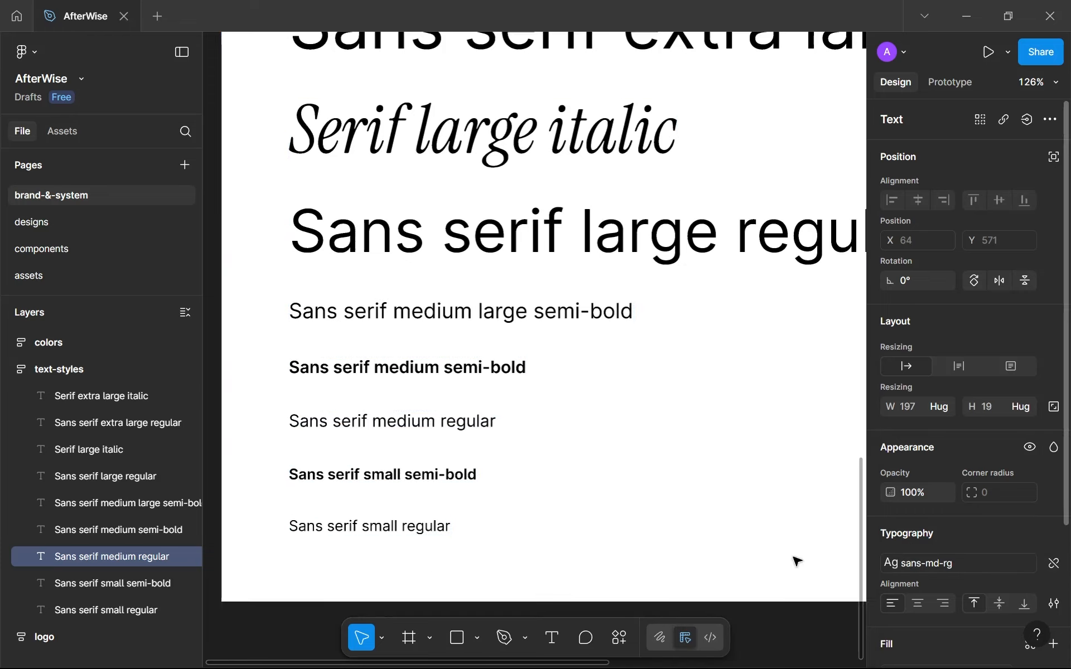
On the designs page, move the "Guided Account Management" text to X 919, Y 3545 beside the "01" number.
click(109, 221)
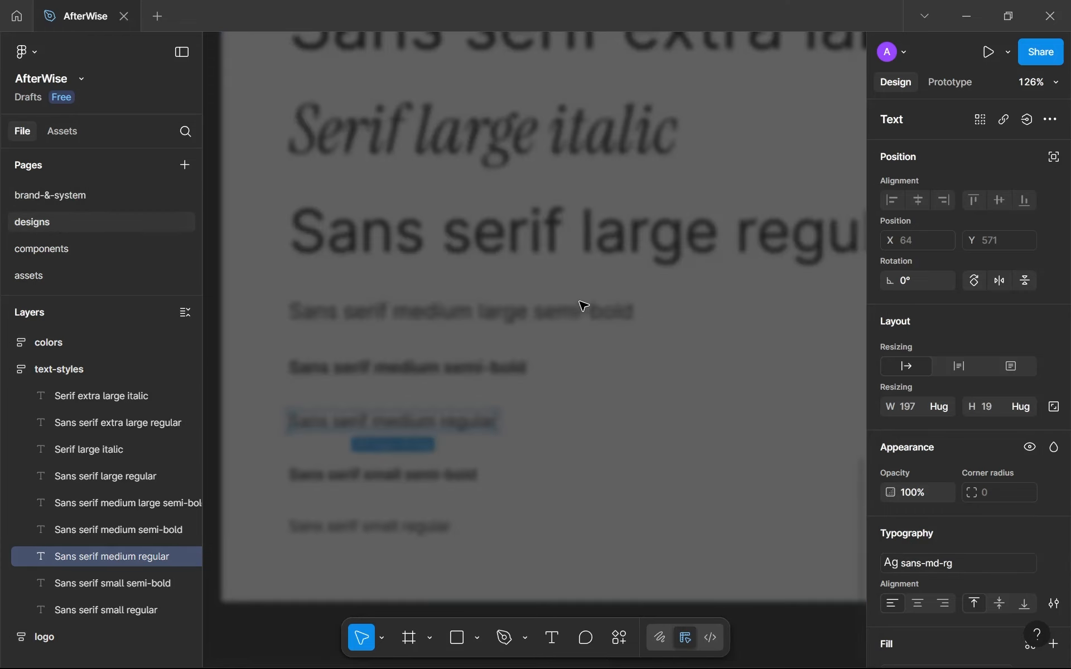
scroll(563, 323, up, 5)
drag(563, 326, 584, 310)
scroll(495, 318, down, 5)
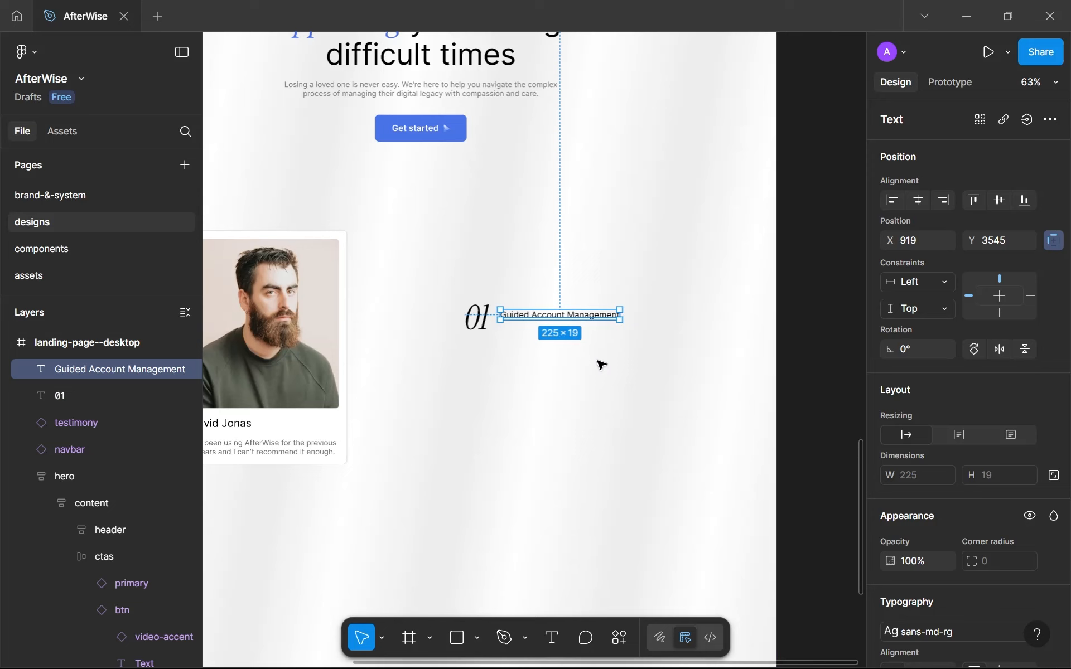
click(600, 365)
Detach the text style from the "01" number and set its font size to 48.
scroll(591, 369, down, 2)
scroll(586, 371, up, 6)
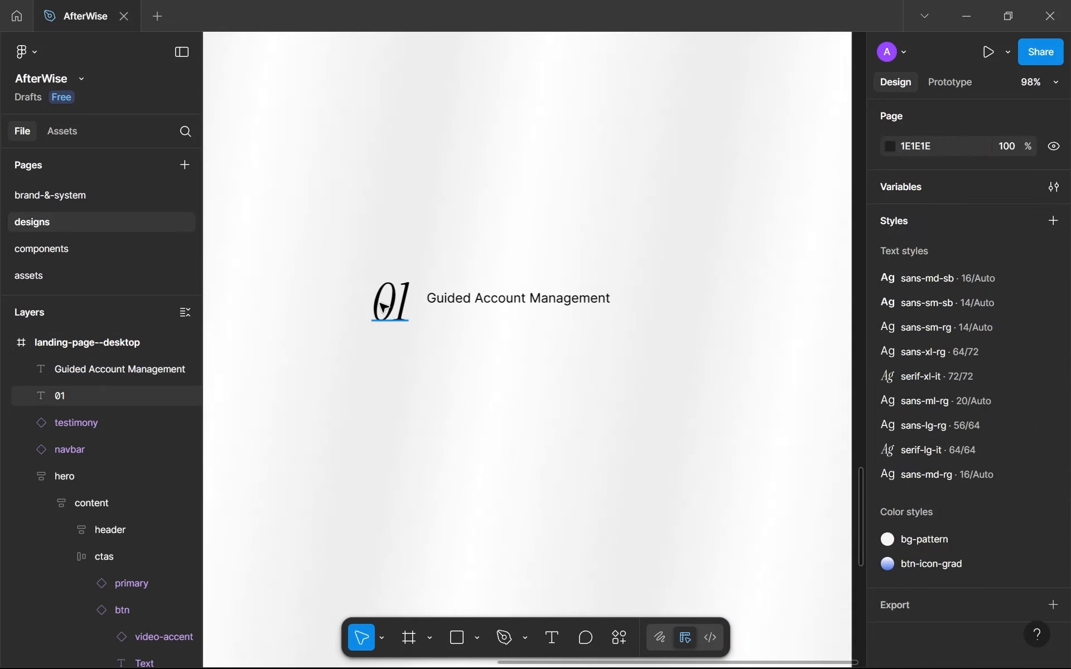
click(383, 307)
scroll(966, 588, down, 2)
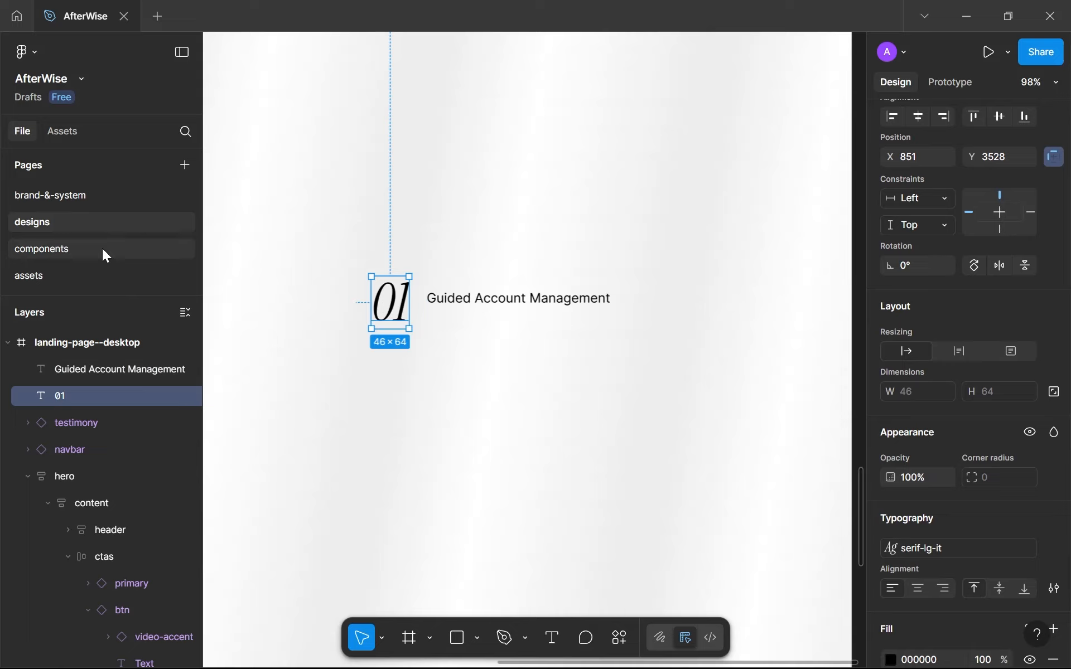
click(1054, 548)
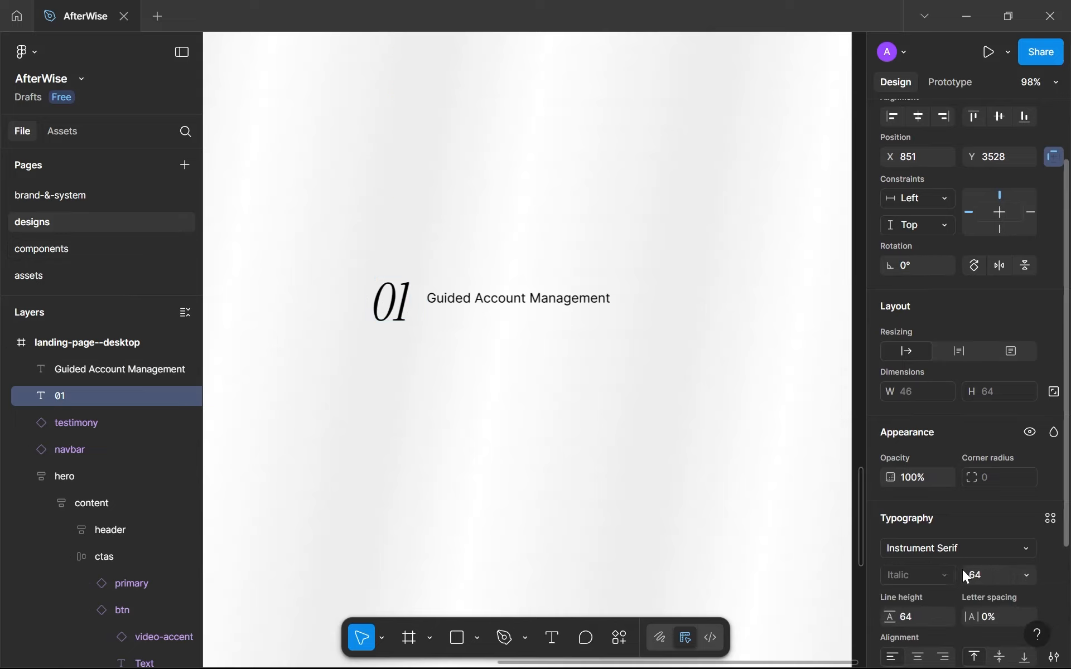
click(977, 575)
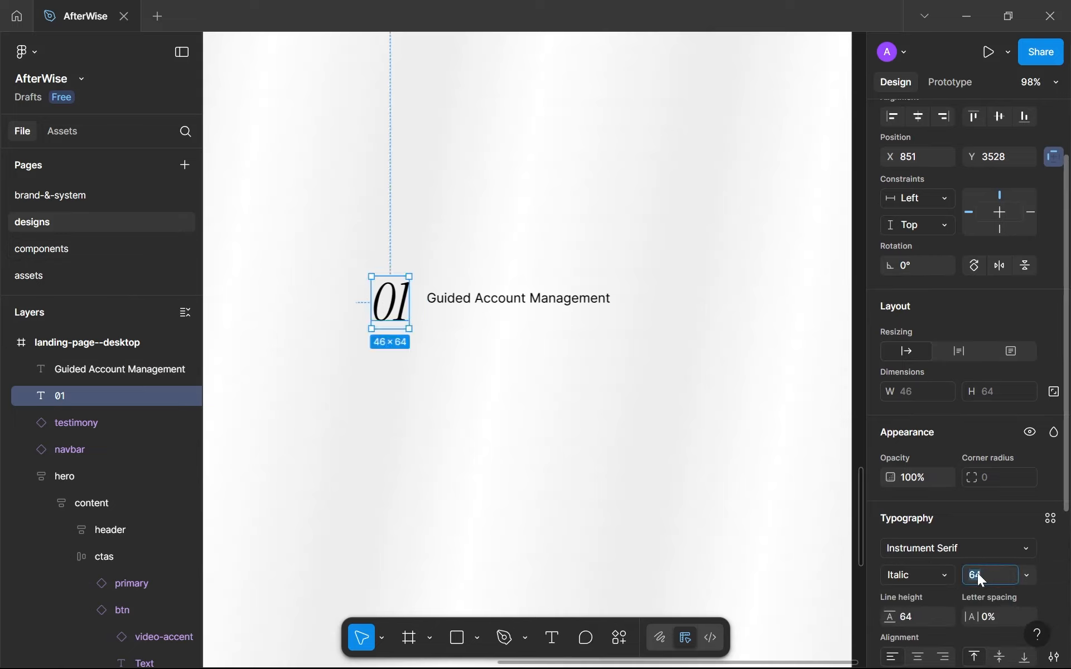
key(Down)
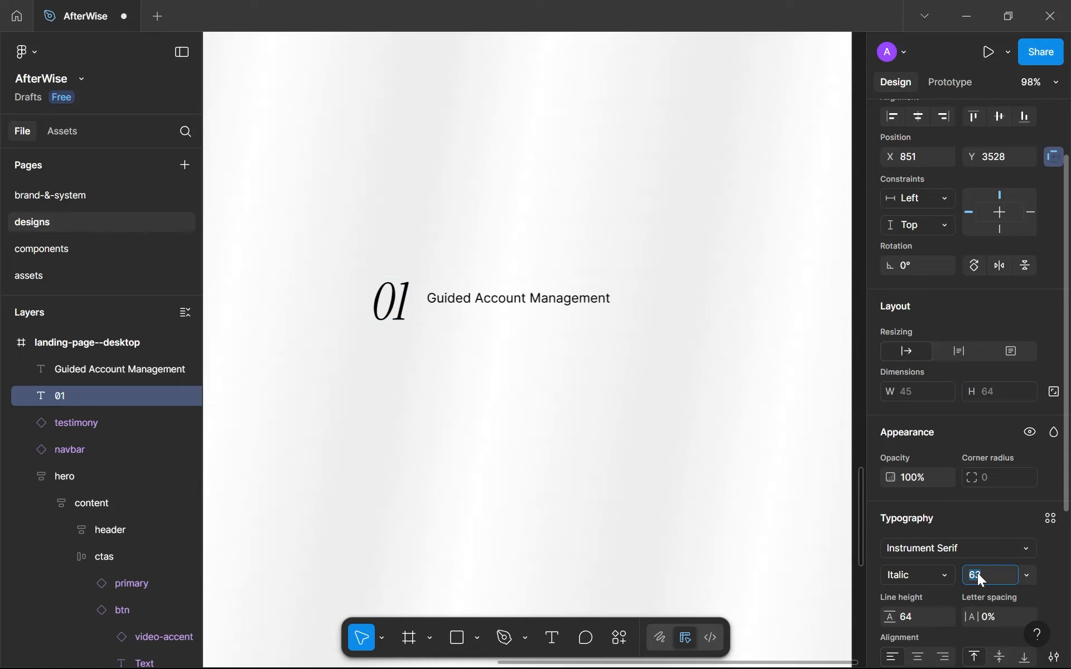
text(48)
key(Return)
Set the "01" number's line height to 48 and move it closer to the "Guided Account Management" text, vertically centred with it.
scroll(951, 564, down, 3)
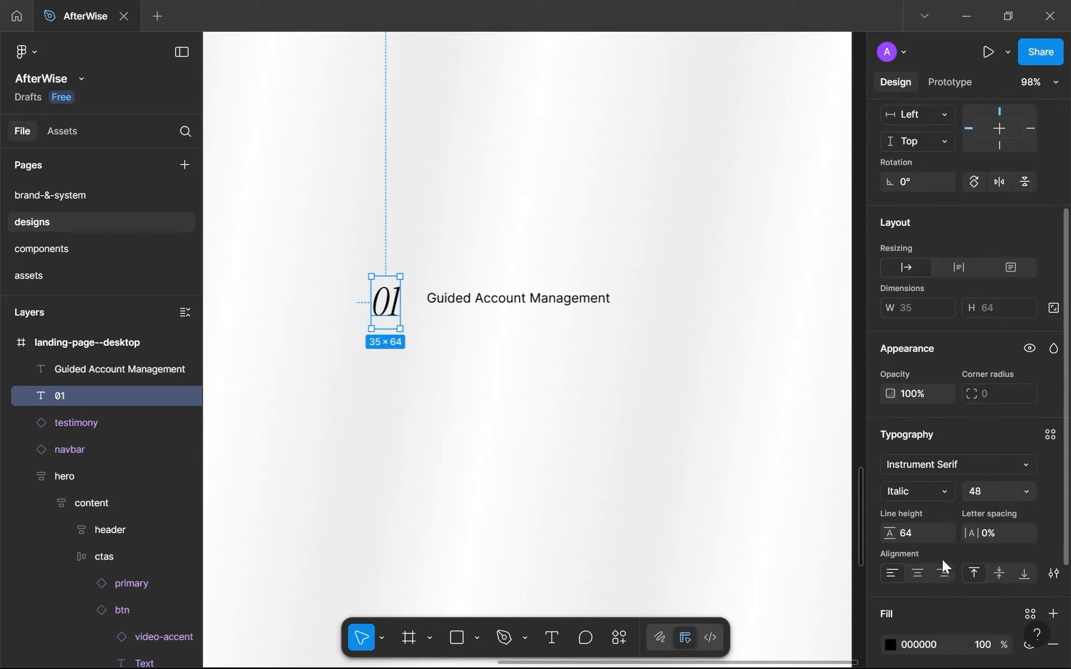
click(917, 539)
text(48)
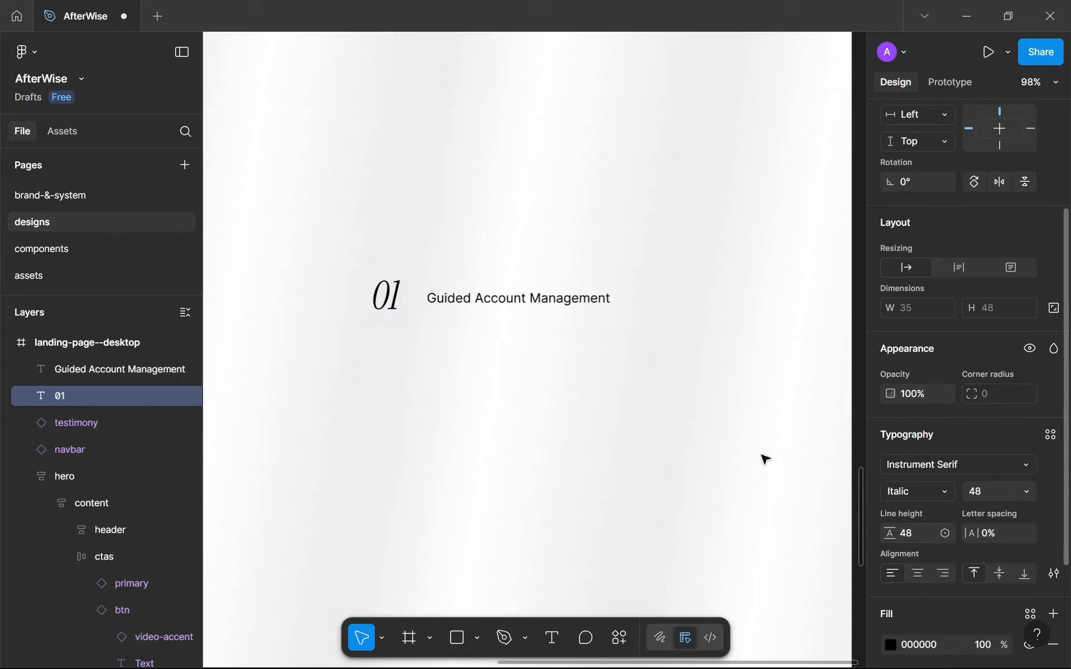
key(Return)
drag(390, 301, 409, 304)
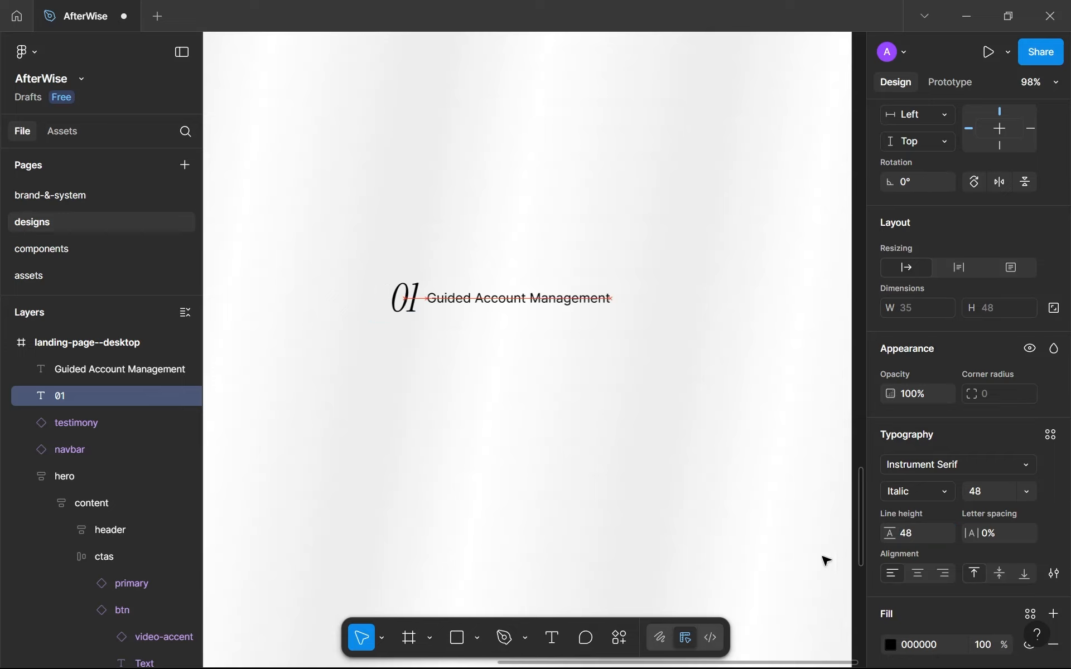
Create a text style named serif-ml-it from the "01" number's current typography.
click(1051, 433)
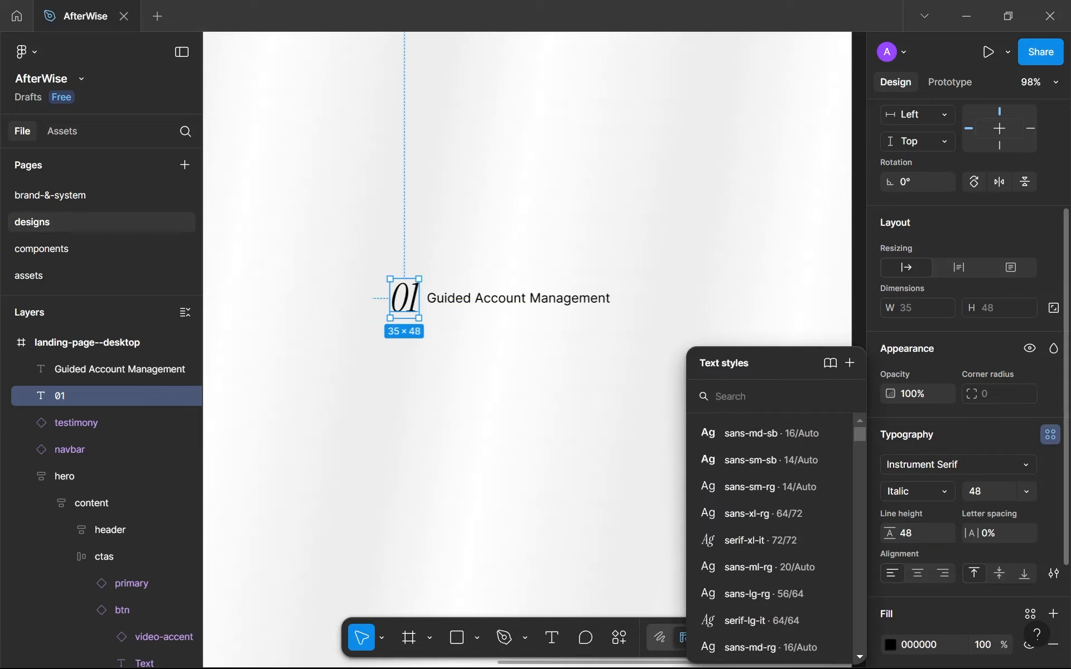
text(serif)
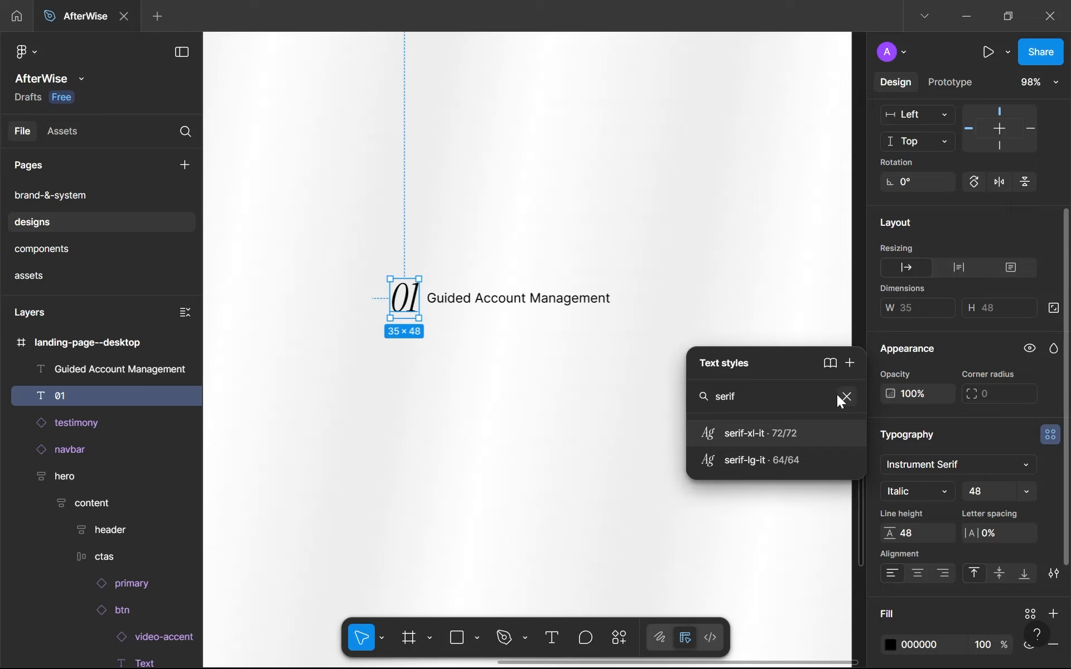
click(843, 397)
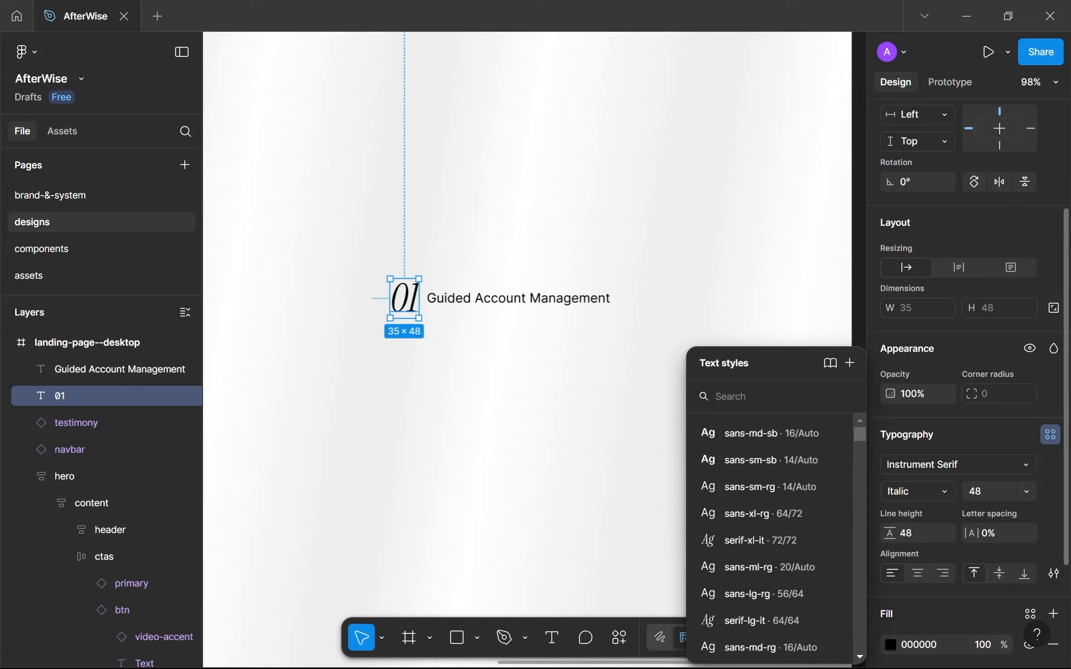
click(849, 369)
text(serif)
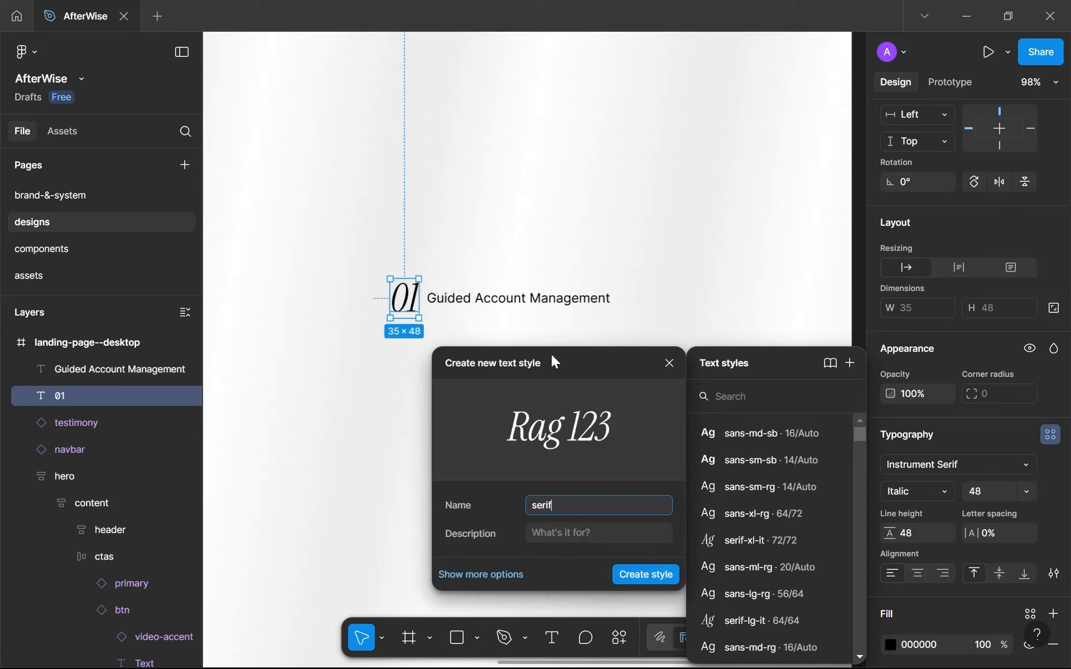
text(-ml-rg)
key(BackSpace)
key(BackSpace)
text(it)
key(ctrl+a)
key(Return)
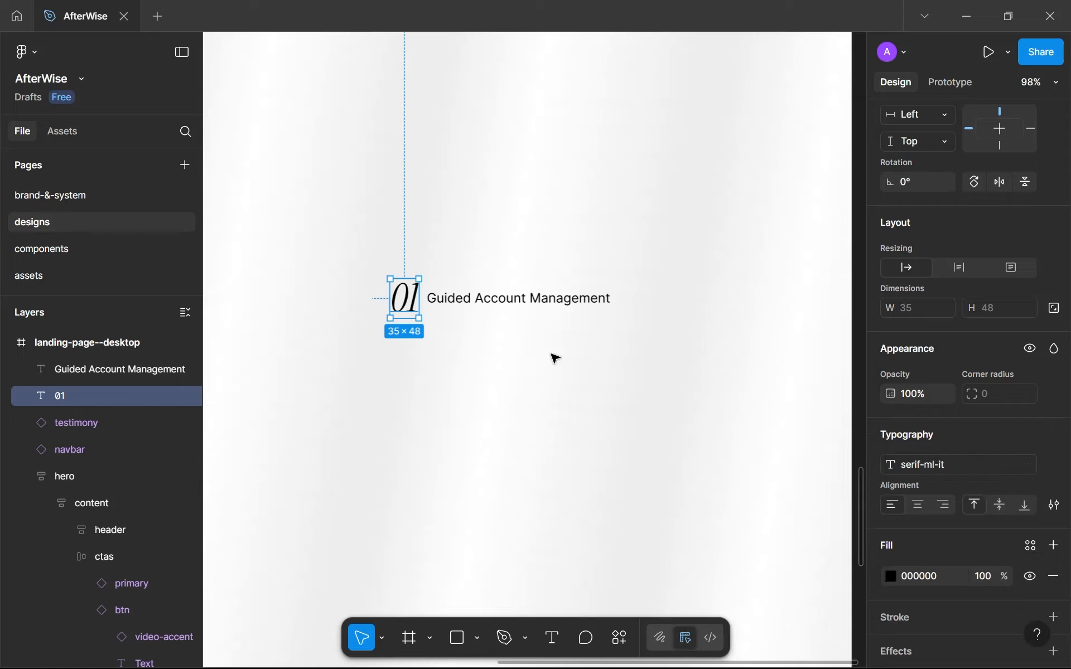
Duplicate the "Serif large italic" sample on the brand-&-system page and place the copy below "Sans serif large regular".
click(92, 196)
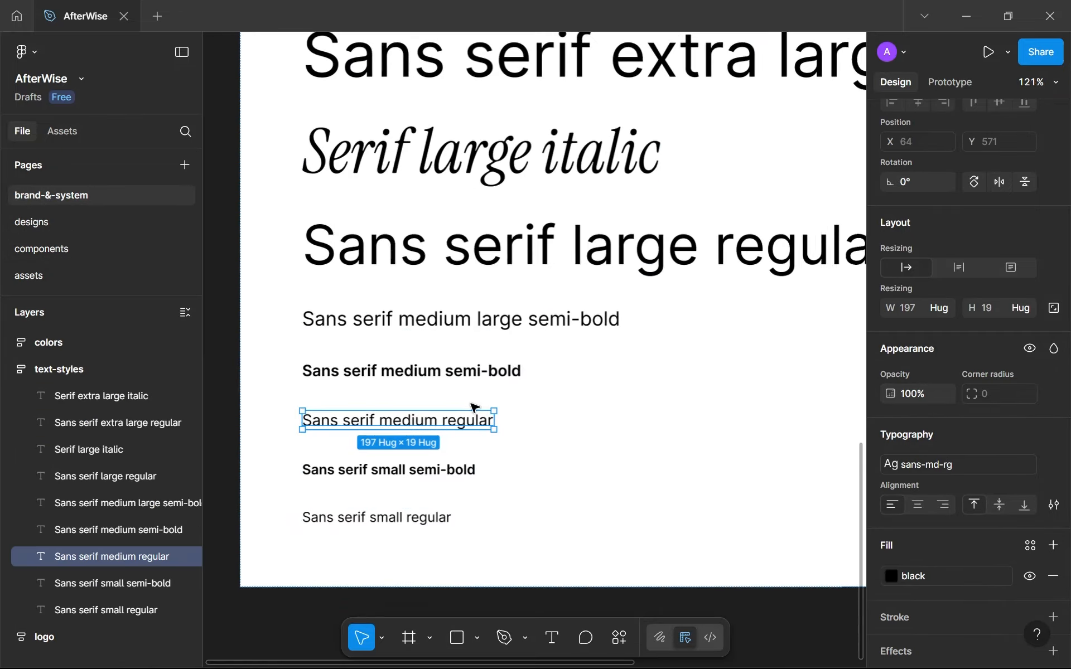
click(430, 162)
key(ctrl+d)
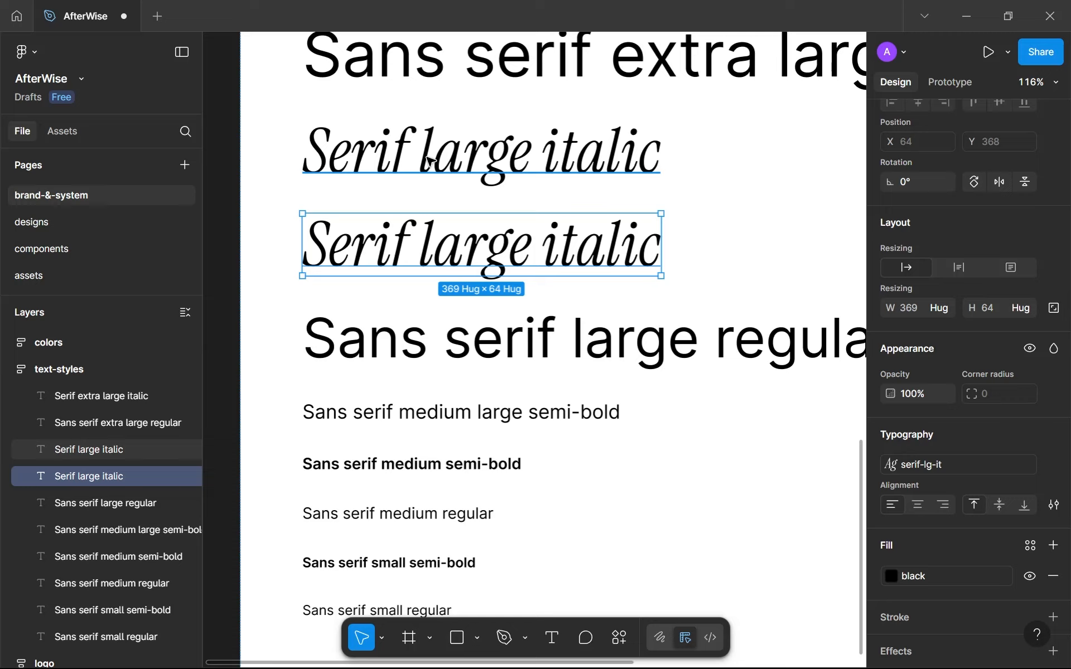
key(Down)
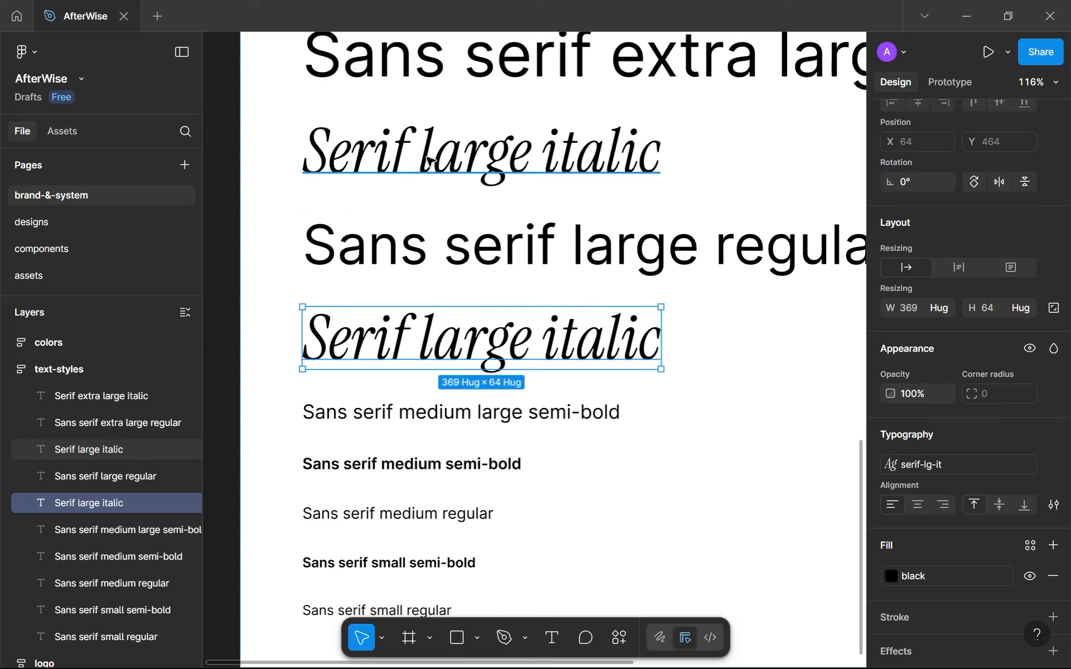
Change the copied serif sample's wording to "Serif medium large italic" and apply the serif-ml-it text style to it.
double_click(491, 335)
double_click(478, 338)
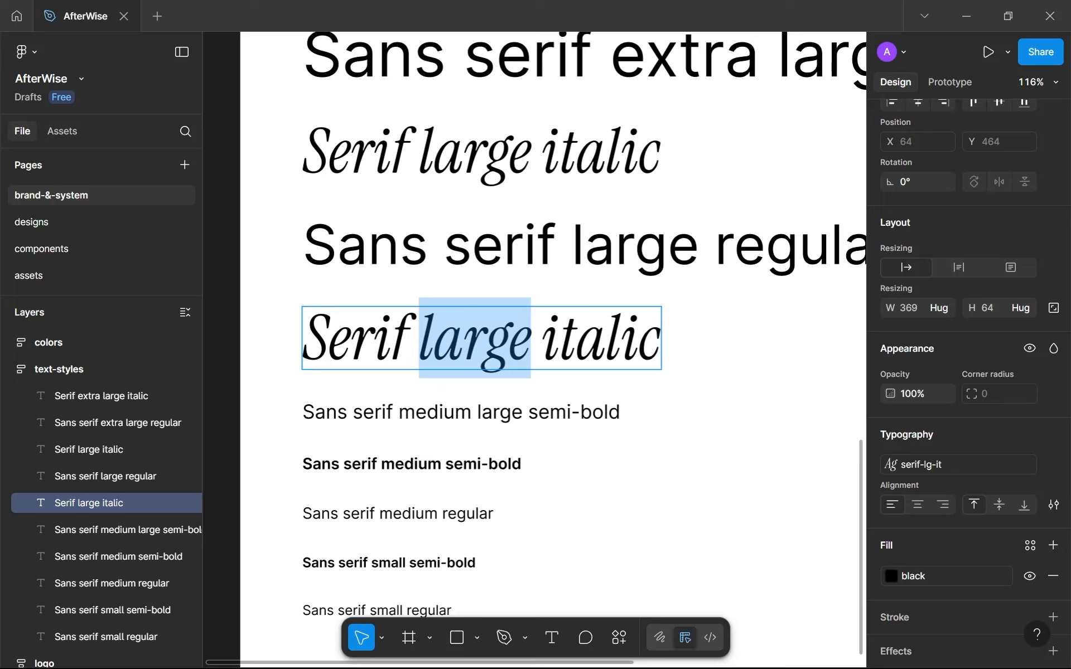
text(medium large)
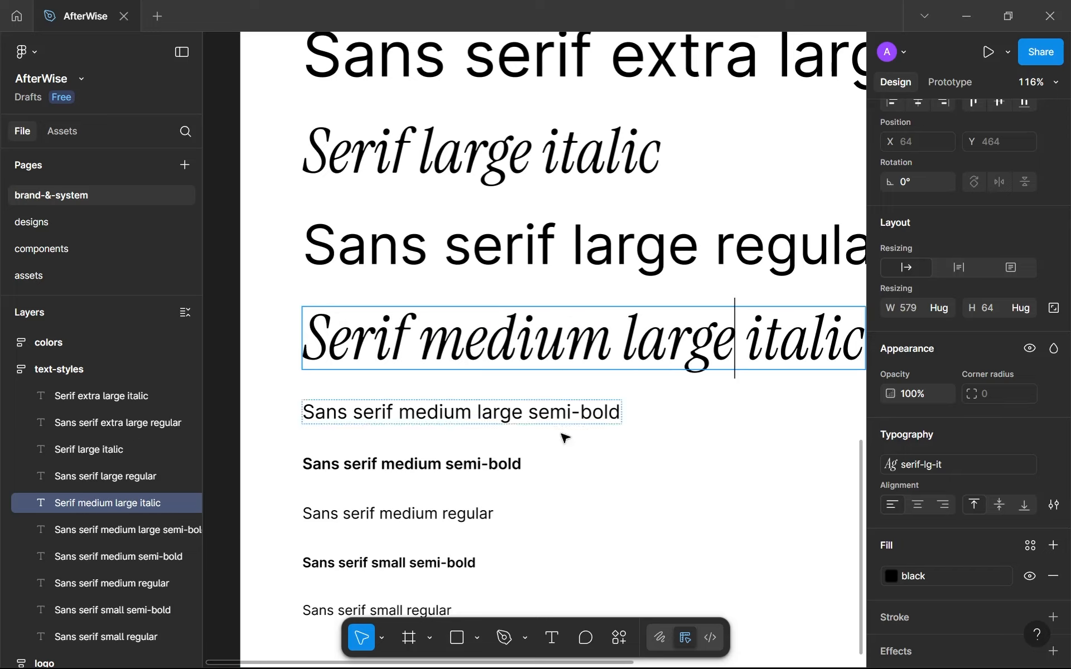
key(Escape)
click(908, 467)
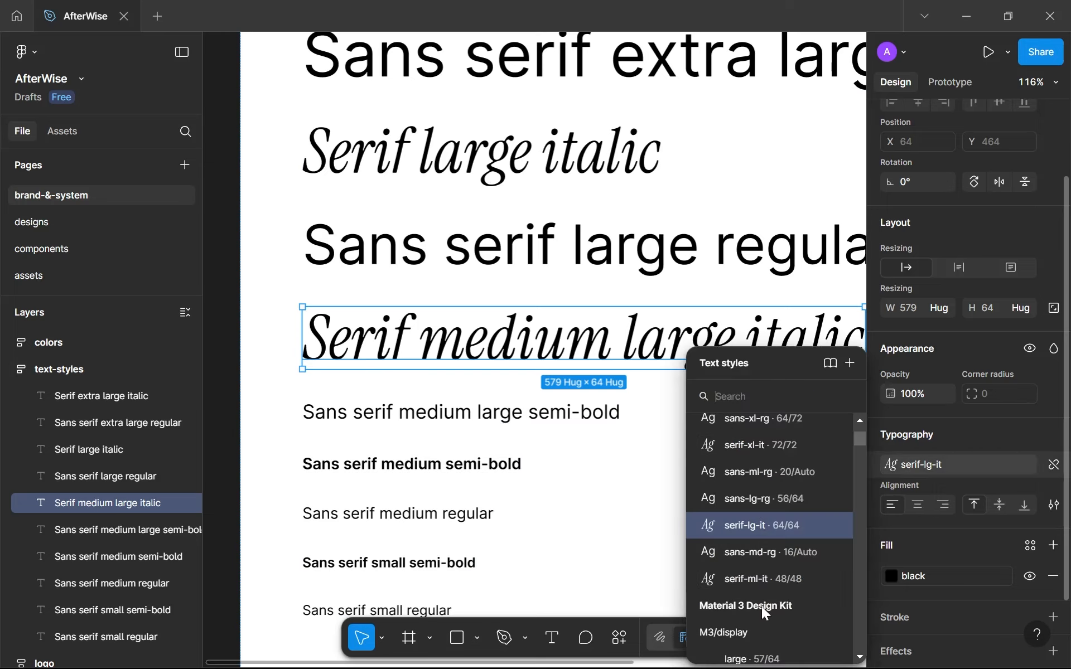
click(761, 578)
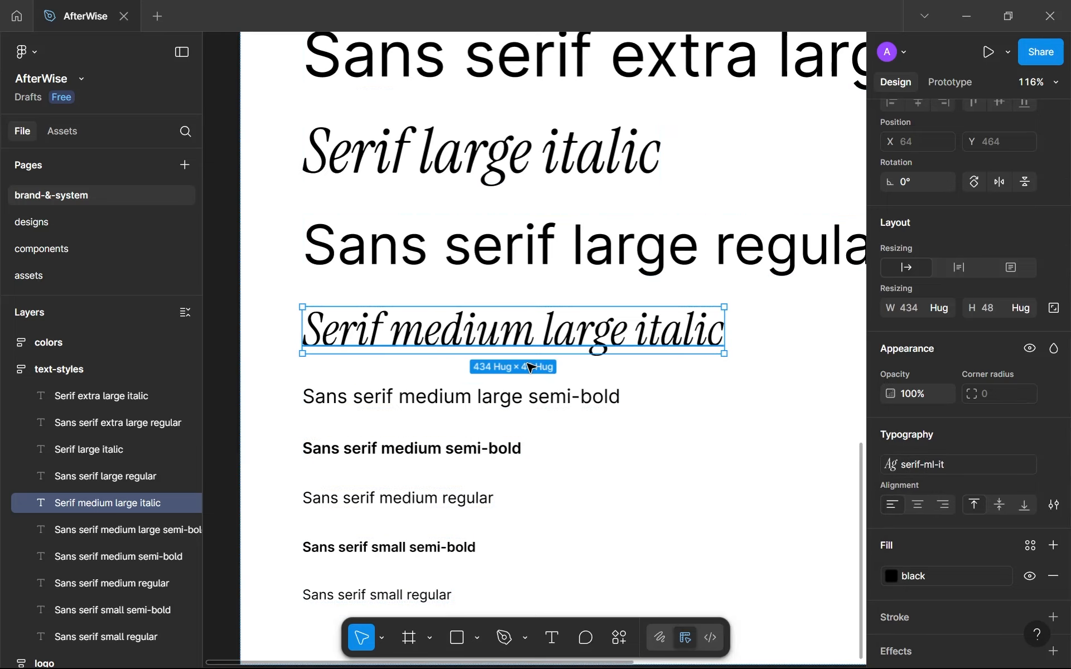
scroll(530, 368, down, 3)
click(509, 383)
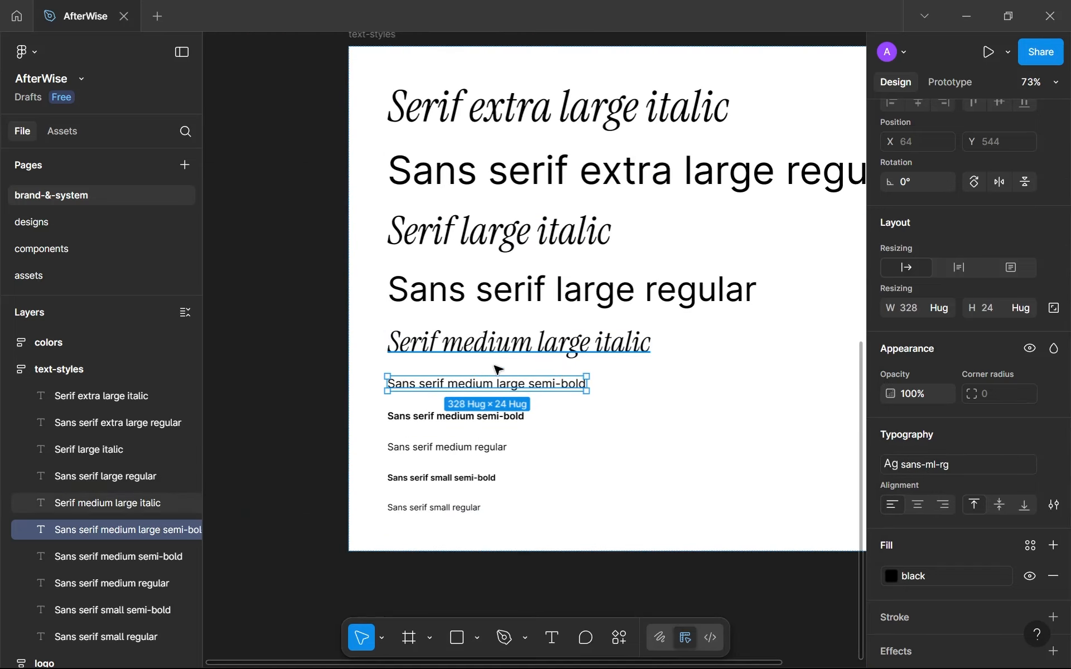
On the designs page, edit the "01" number's serif-ml-it text style to font size 32 and line height Auto.
click(99, 219)
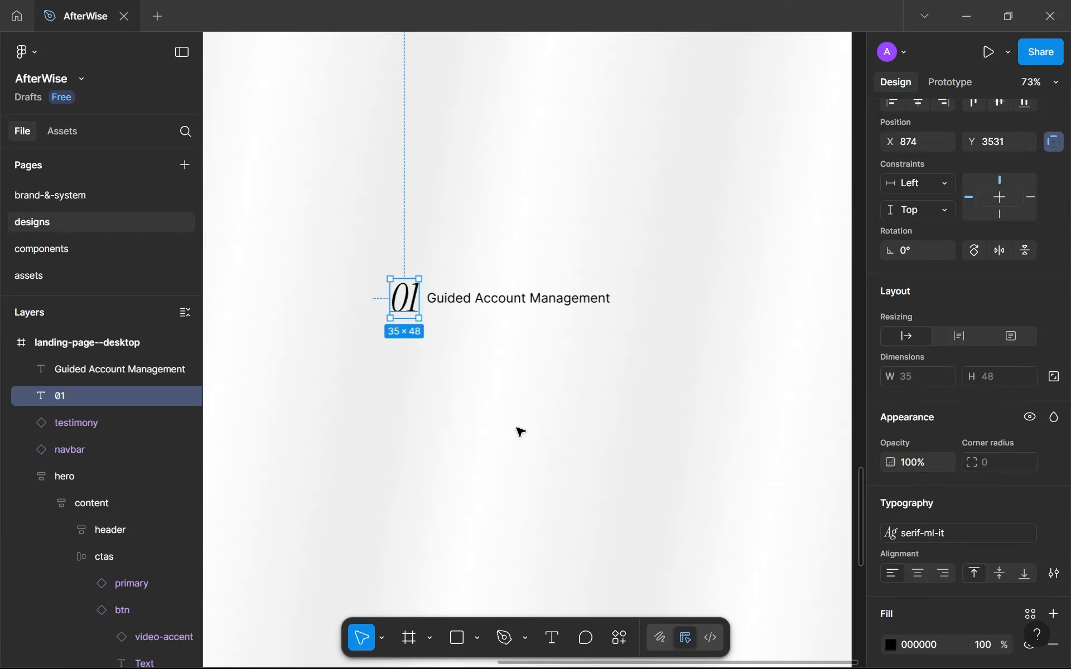
scroll(518, 435, down, 2)
scroll(438, 342, up, 4)
mouse_move(452, 354)
mouse_down()
mouse_move(480, 385)
mouse_move(457, 368)
mouse_up()
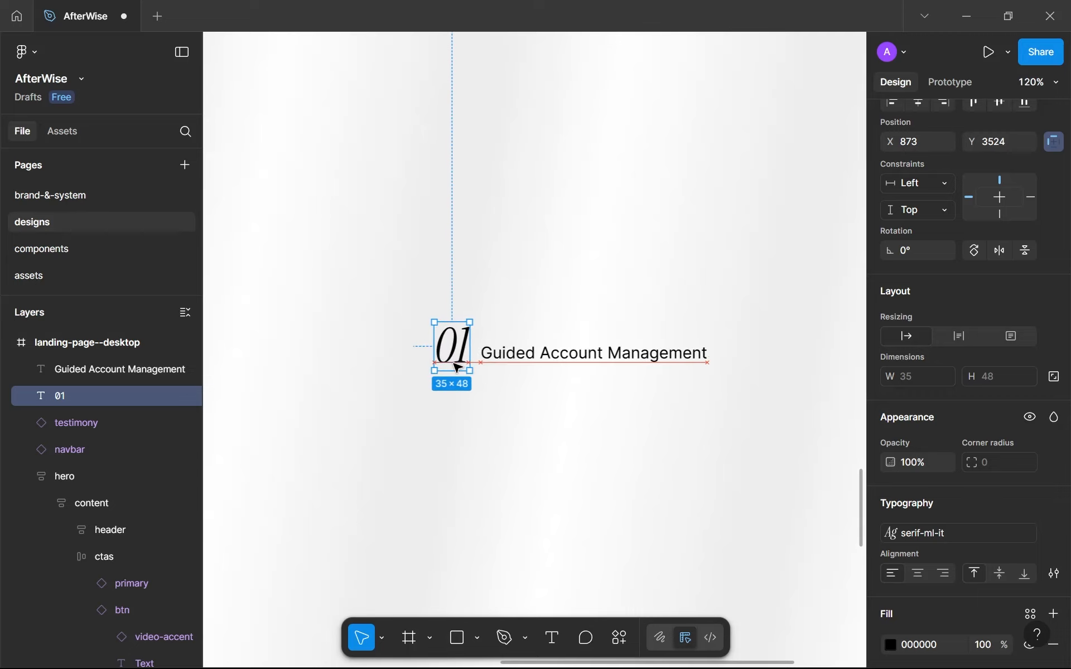
click(968, 532)
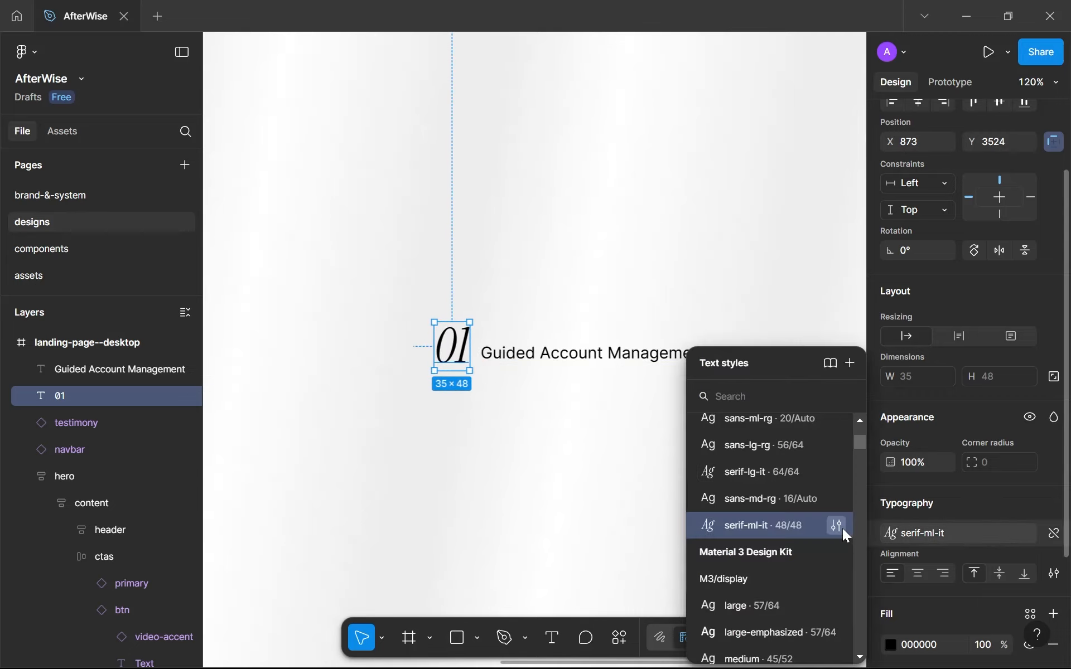
click(841, 528)
click(569, 587)
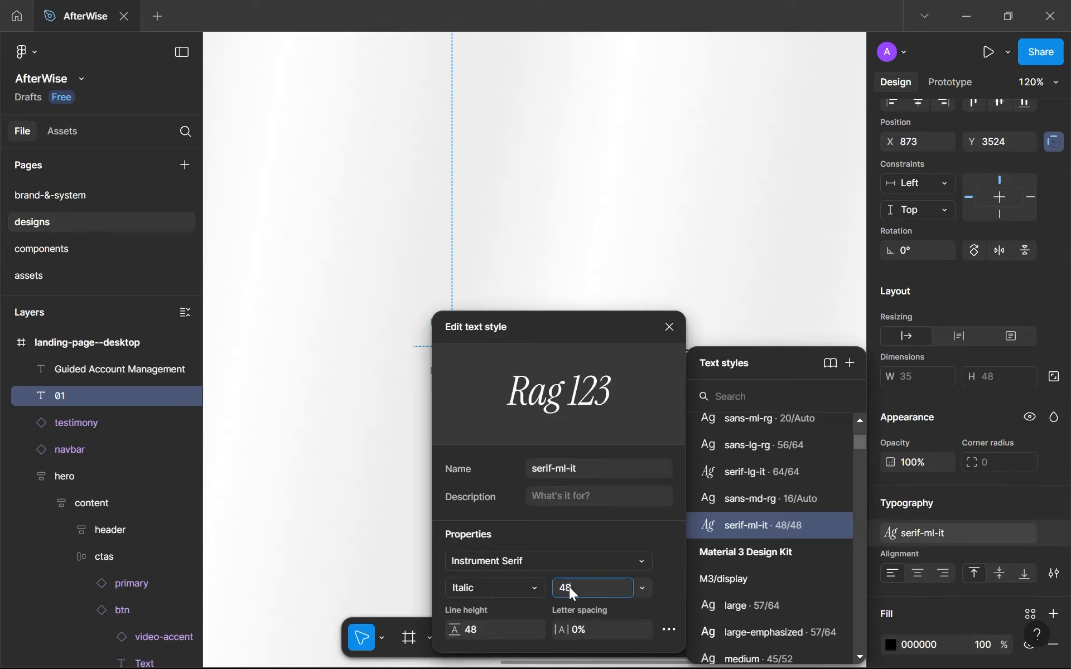
click(477, 627)
text(auto)
key(Return)
click(389, 519)
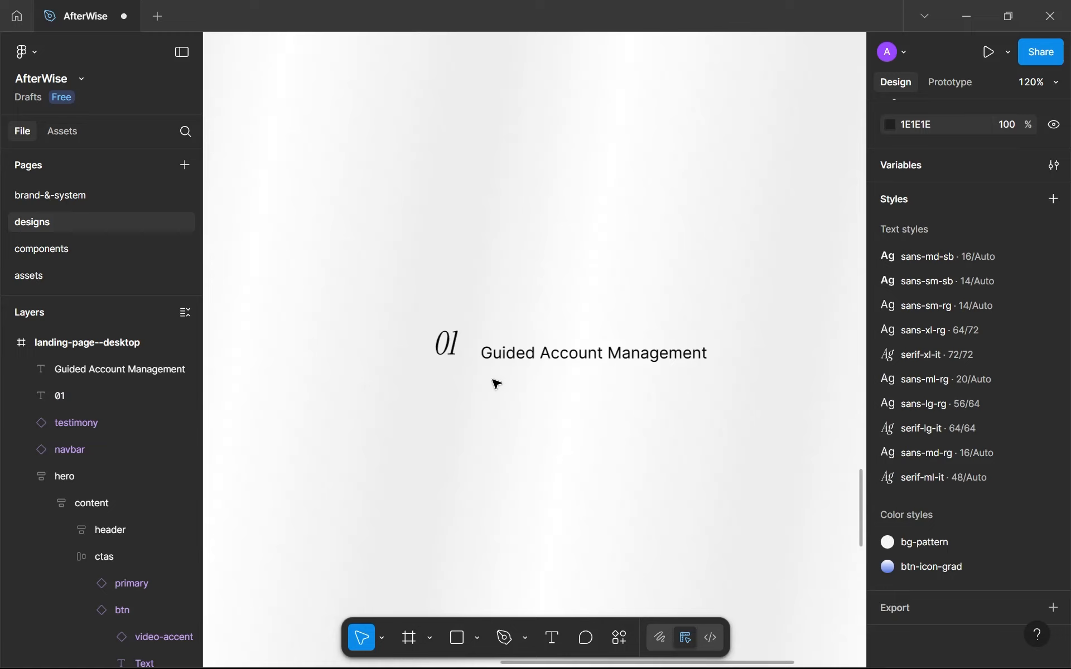
Set the serif-ml-it text style's line height to 32.
click(453, 347)
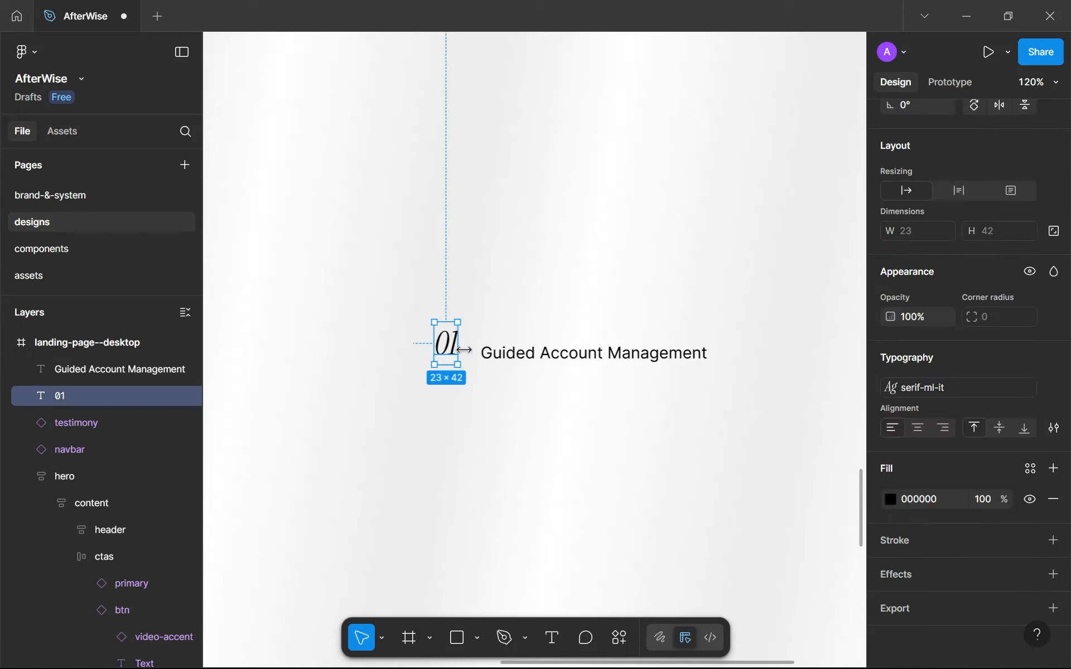
click(1029, 474)
click(1029, 474)
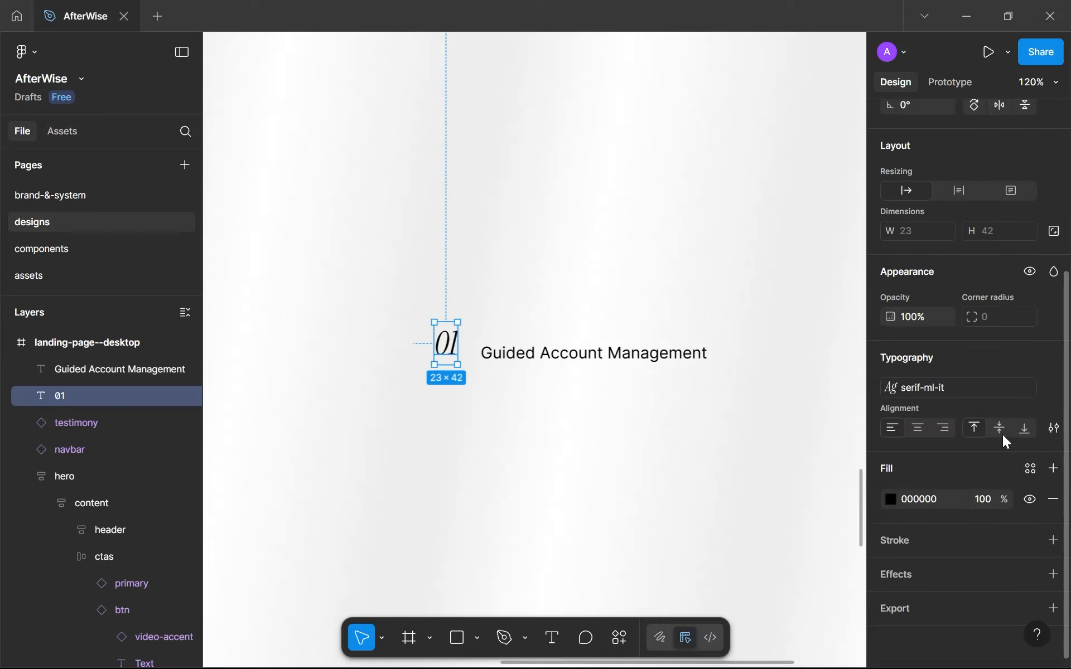
click(980, 388)
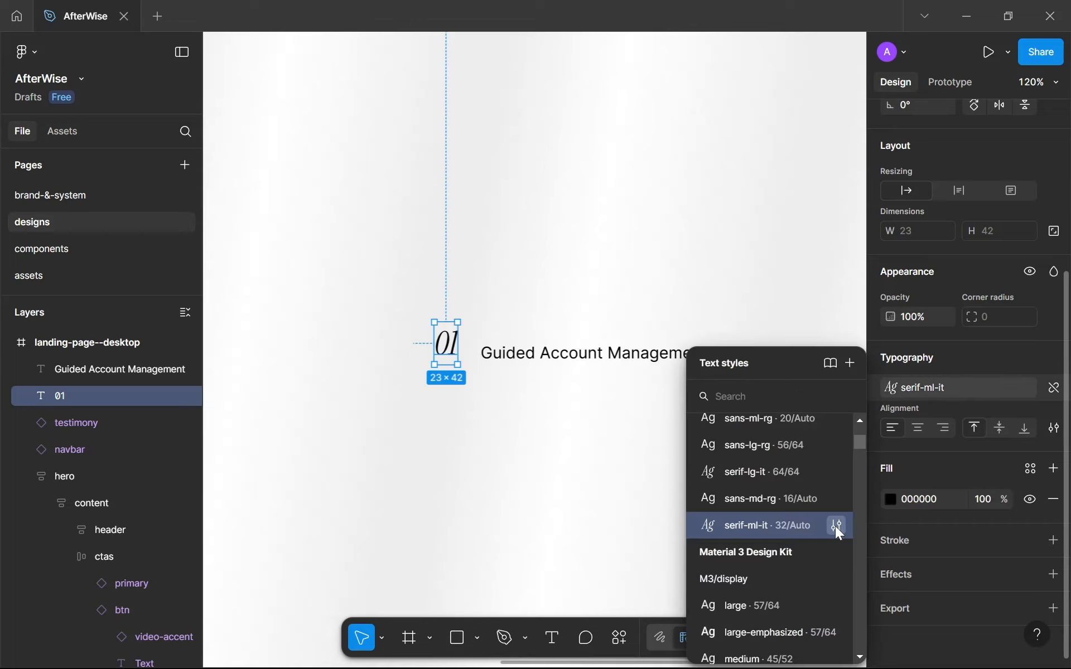
click(834, 527)
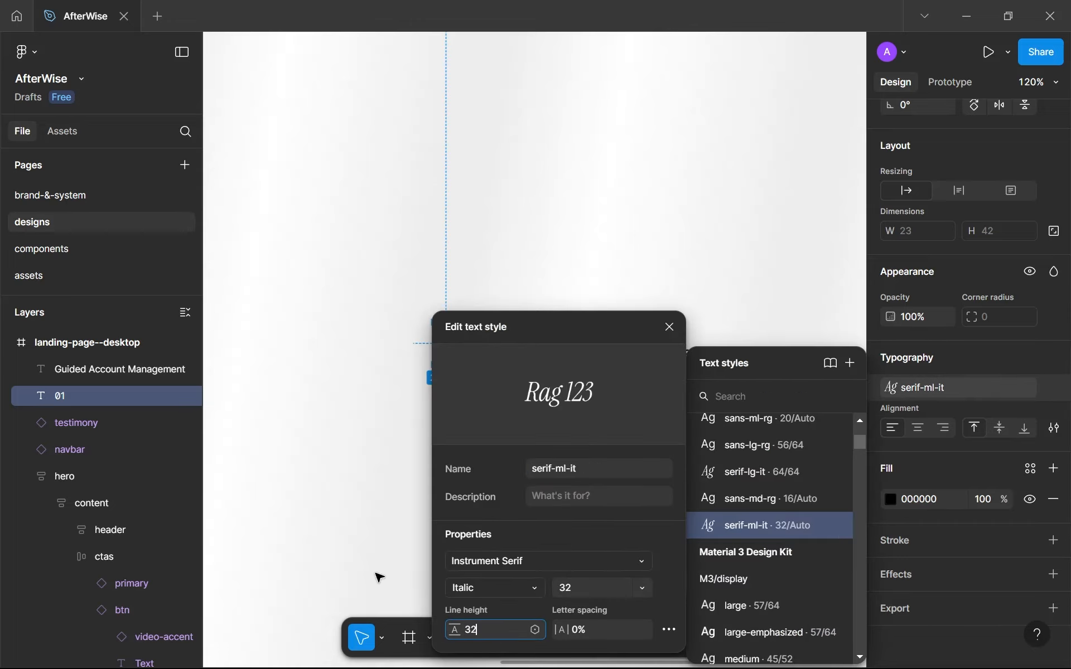
click(423, 439)
Move the "01" number closer to the "Guided Account Management" text and fill it with purple--500.
drag(462, 352, 461, 340)
click(1026, 468)
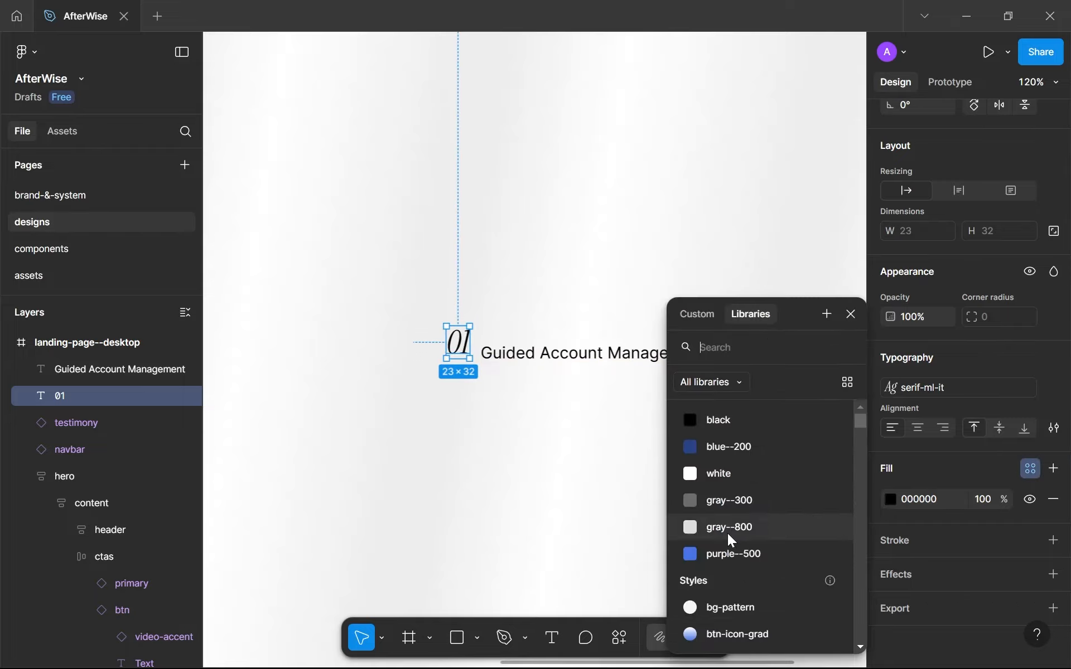
click(728, 557)
click(491, 427)
Move the "Guided Account Management" text so it sits vertically centred beside the "01" number.
scroll(490, 427, down, 5)
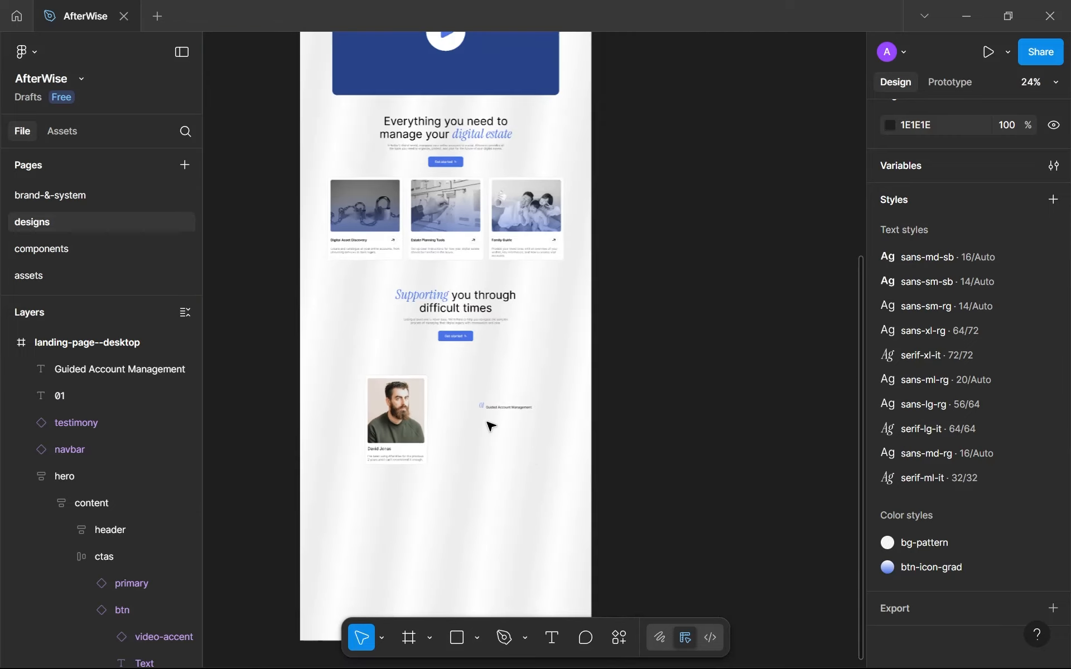
scroll(549, 471, up, 4)
drag(491, 427, 503, 461)
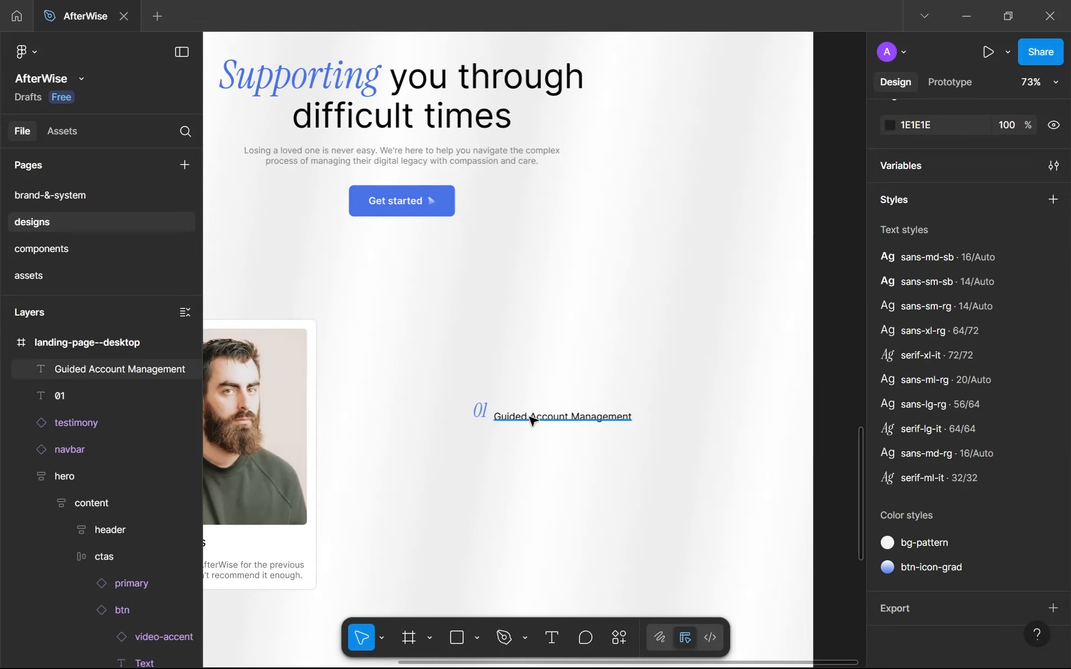
drag(528, 419, 486, 418)
scroll(487, 419, up, 1)
scroll(486, 418, up, 5)
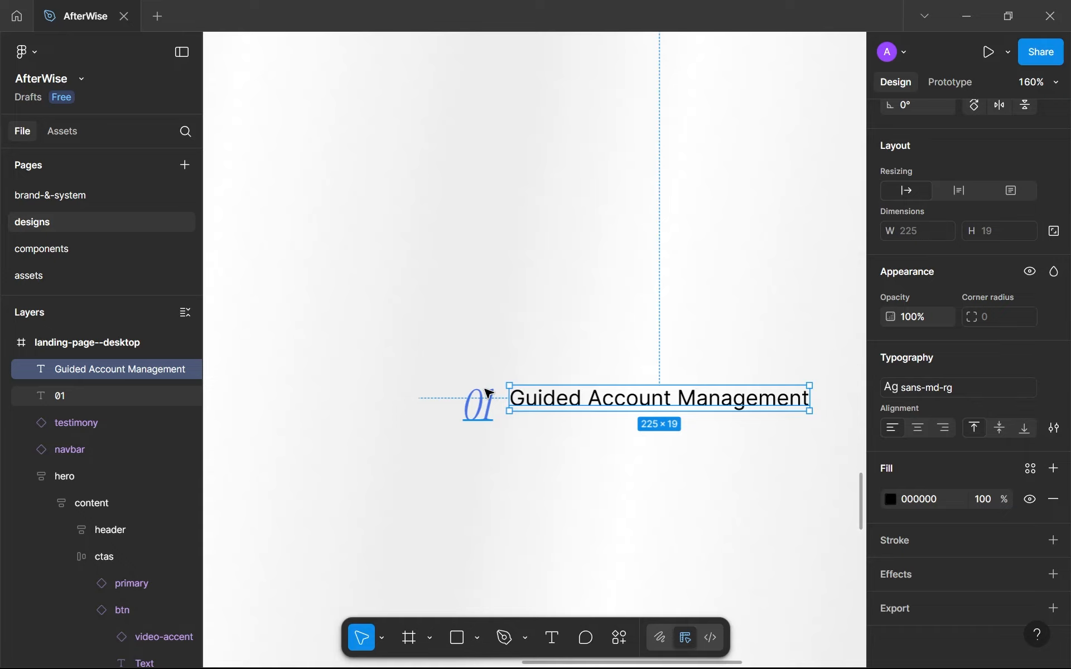
scroll(488, 393, down, 4)
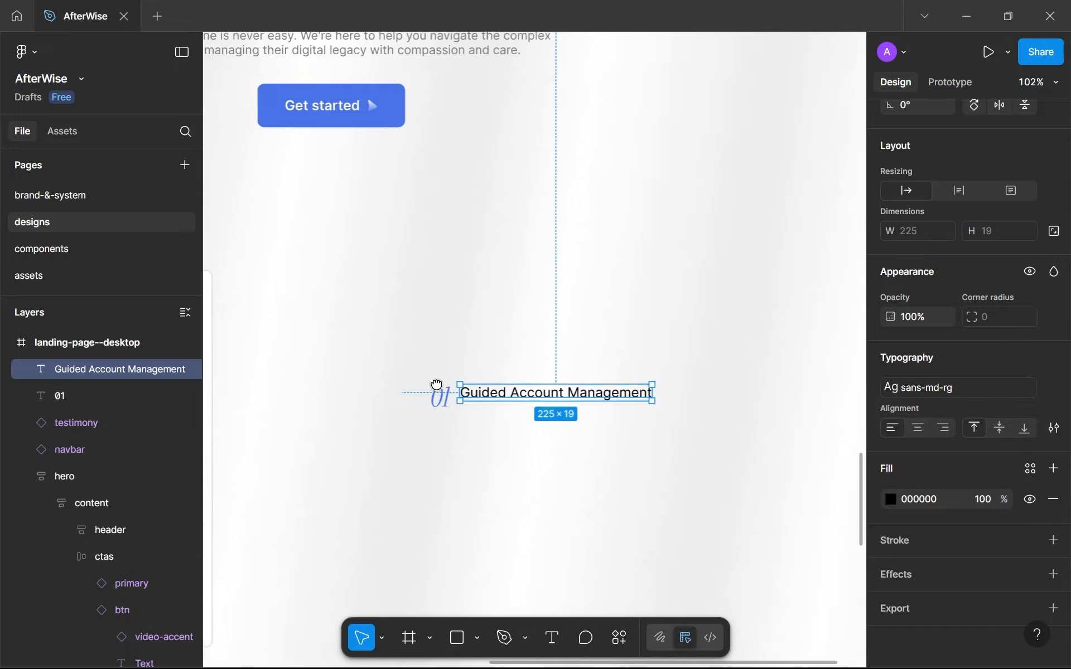
drag(513, 387, 518, 390)
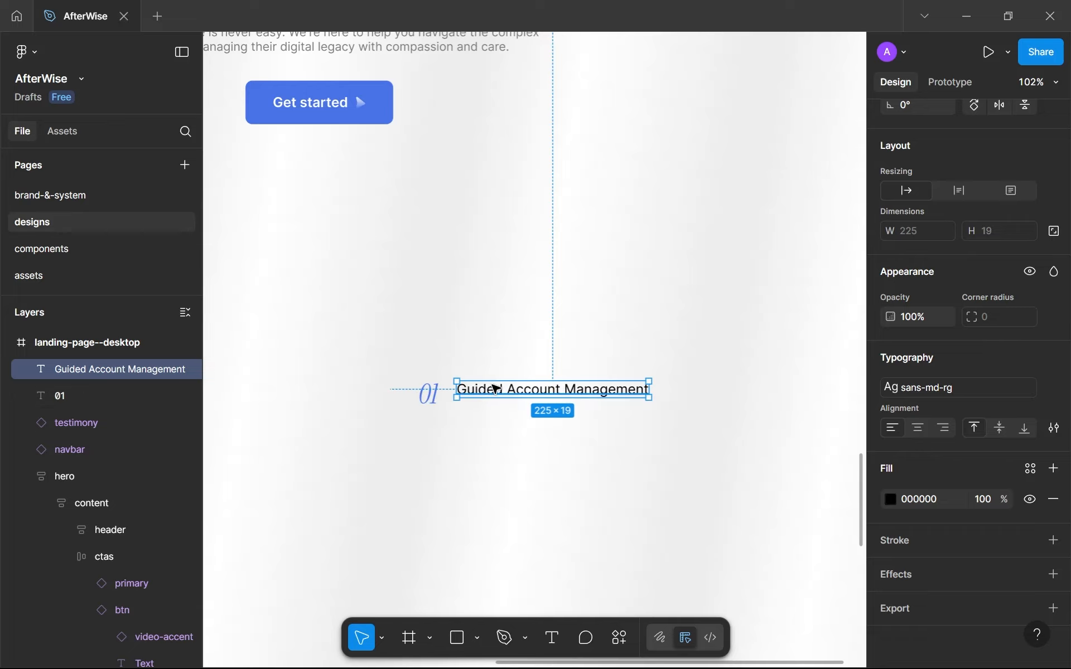
drag(494, 386, 496, 395)
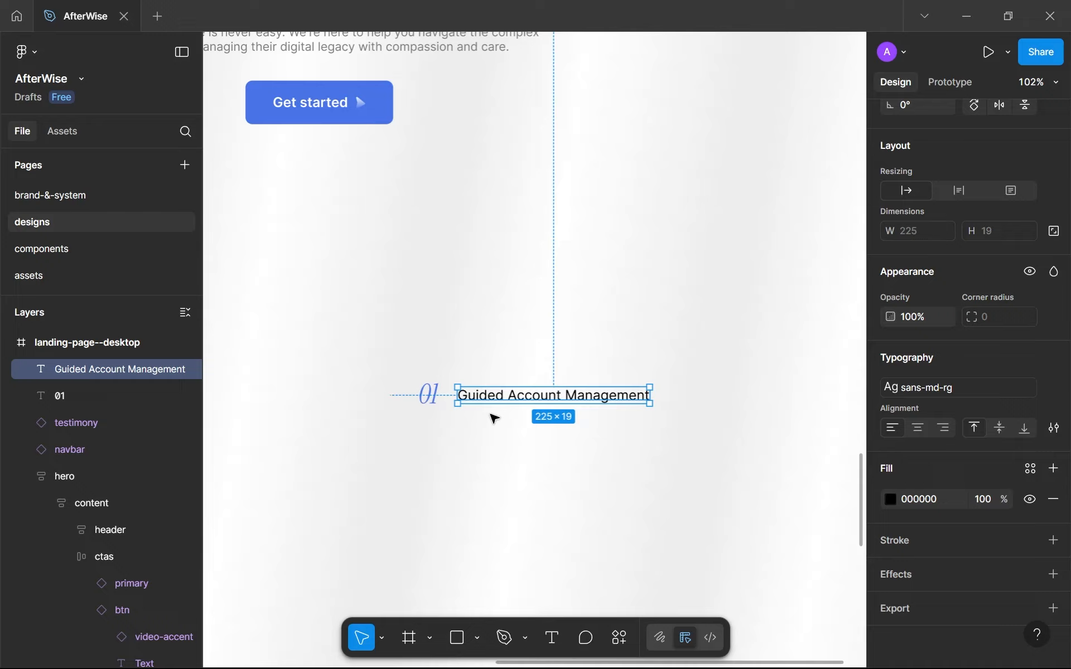
scroll(602, 406, down, 5)
scroll(604, 411, up, 2)
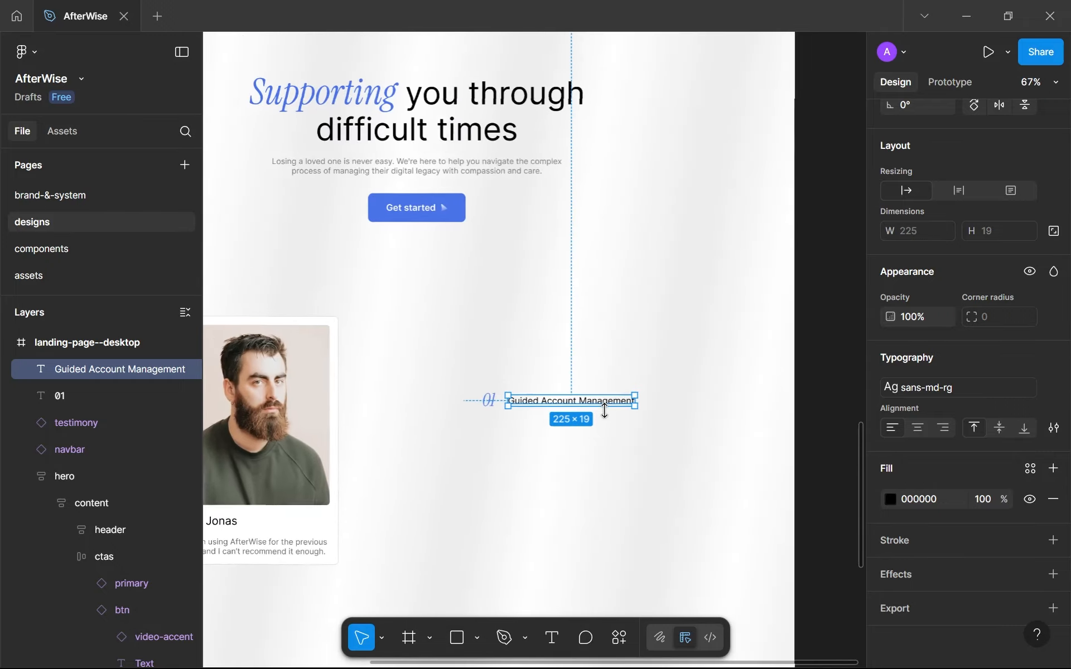
scroll(604, 411, up, 3)
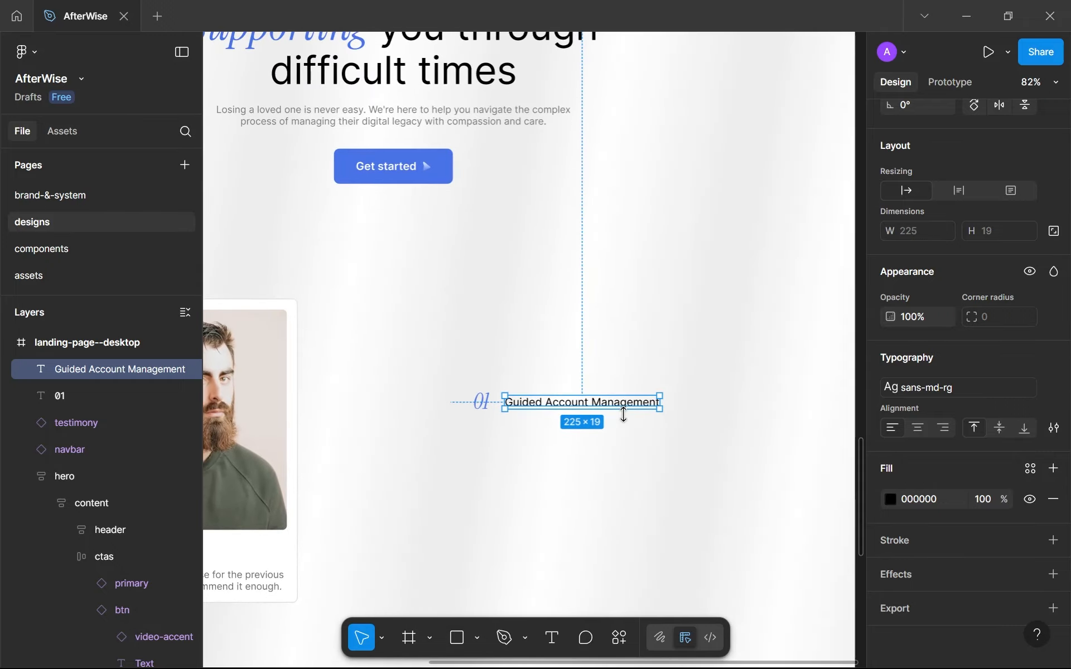
click(698, 419)
scroll(698, 420, up, 5)
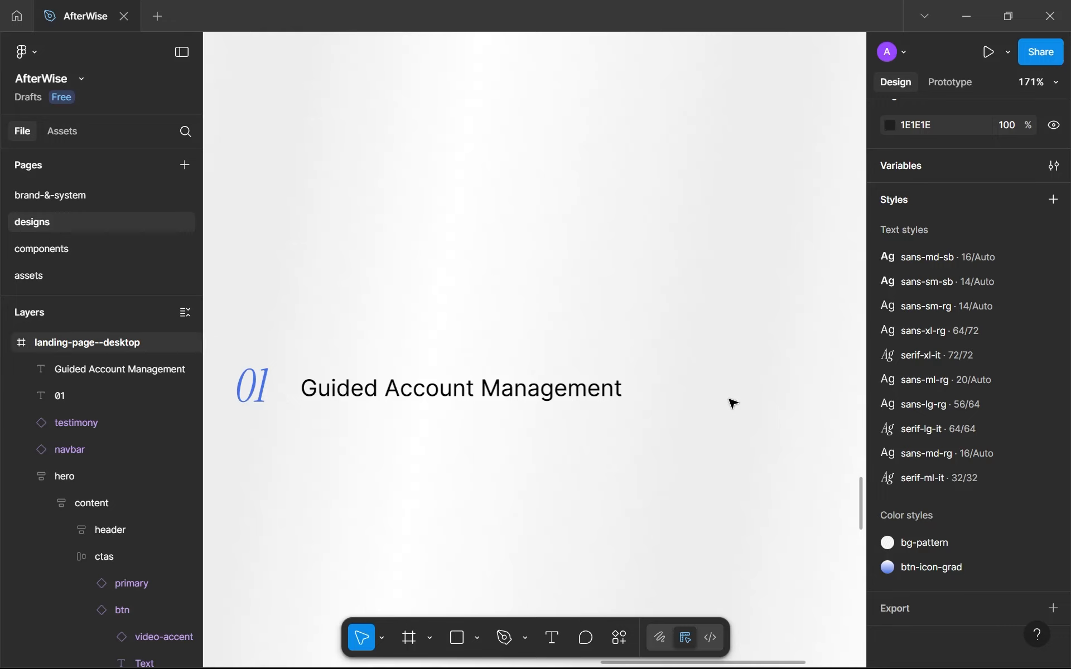
key(ctrl+v)
scroll(548, 342, up, 6)
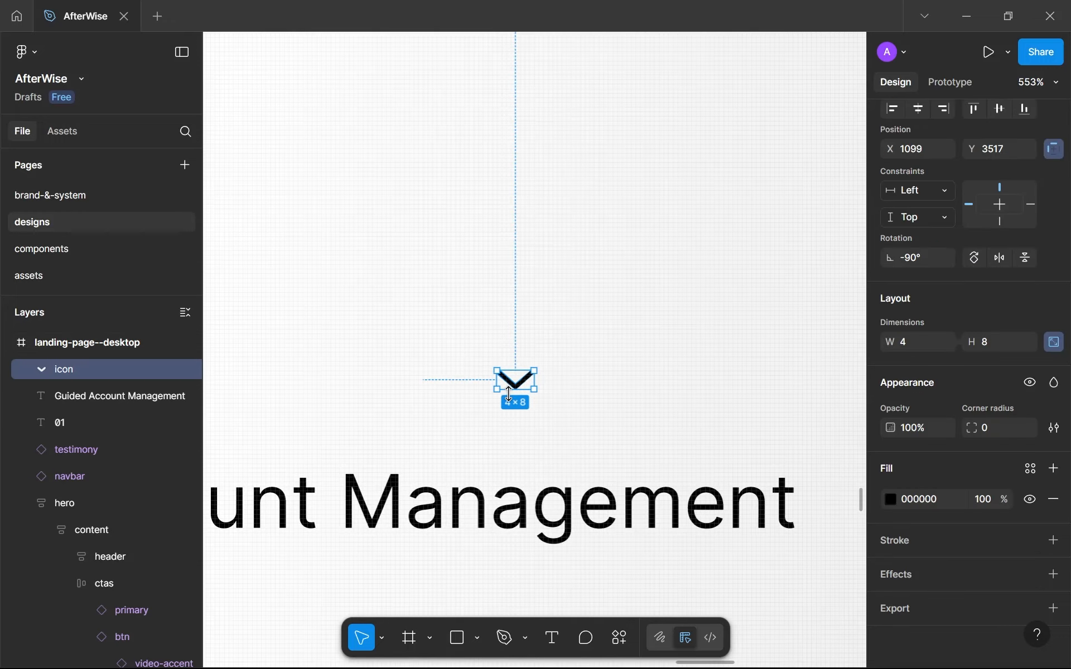
key(Delete)
Paste the copied chevron icon into the icons frame on the assets page and switch the frame's auto layout flow to horizontal.
click(69, 277)
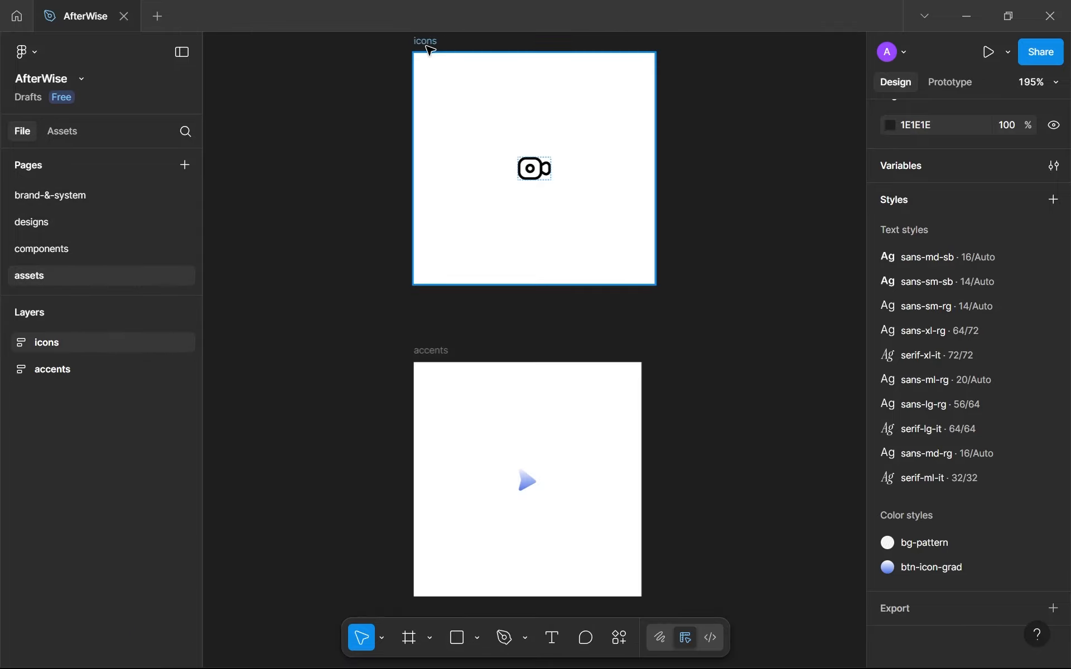
click(429, 51)
key(ctrl+v)
click(569, 208)
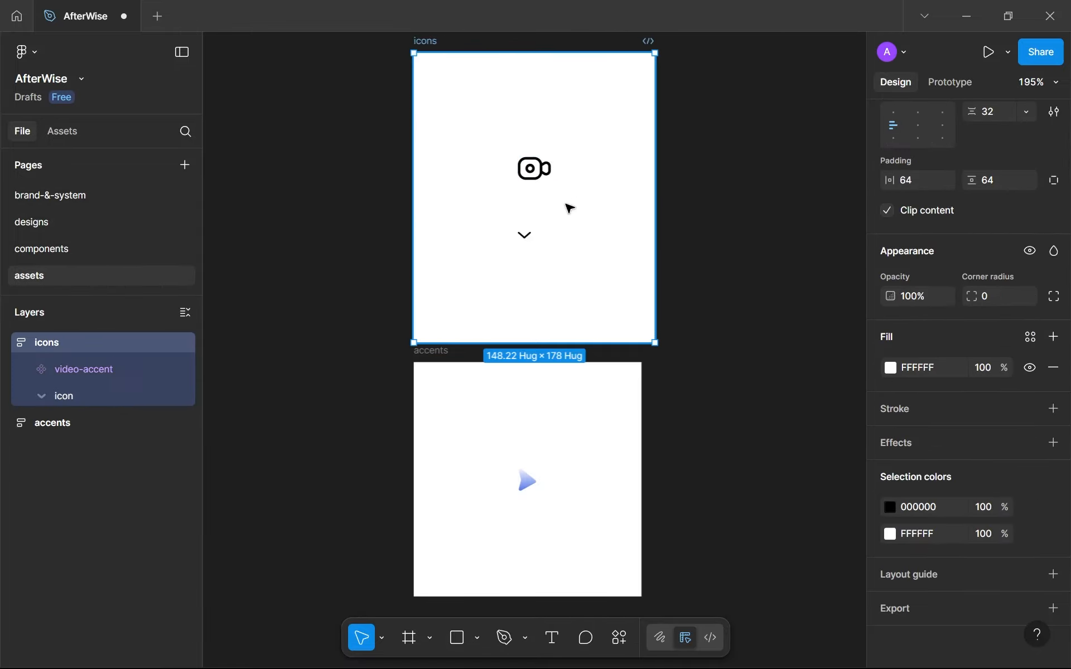
scroll(951, 223, up, 5)
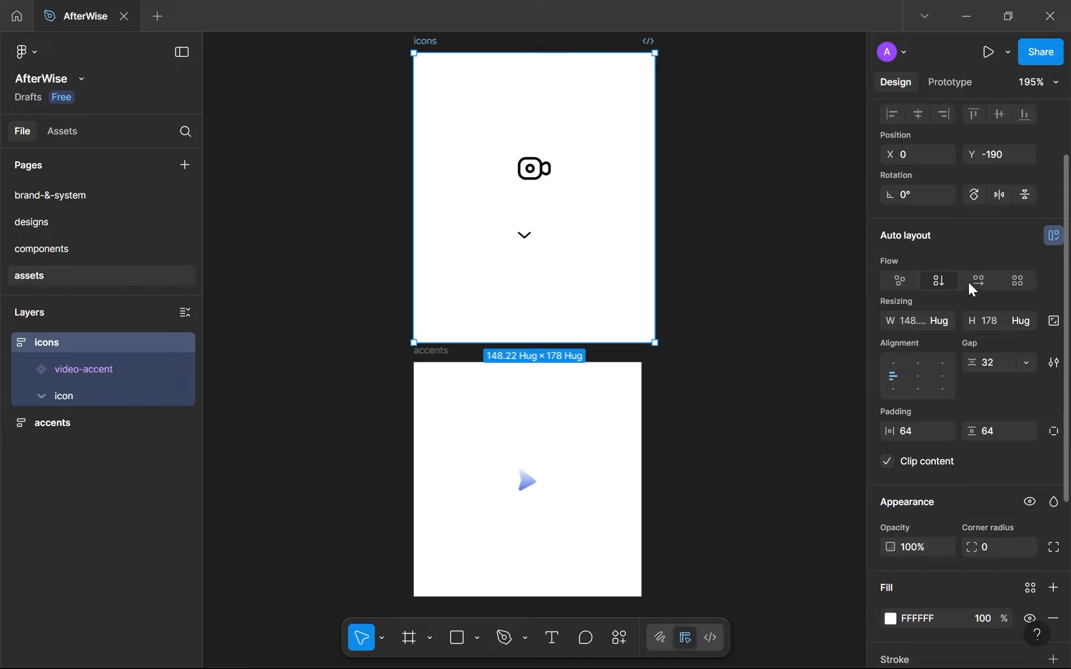
click(970, 284)
Rename the pasted chevron layer in the icons frame to drop-down-icon.
scroll(594, 207, up, 5)
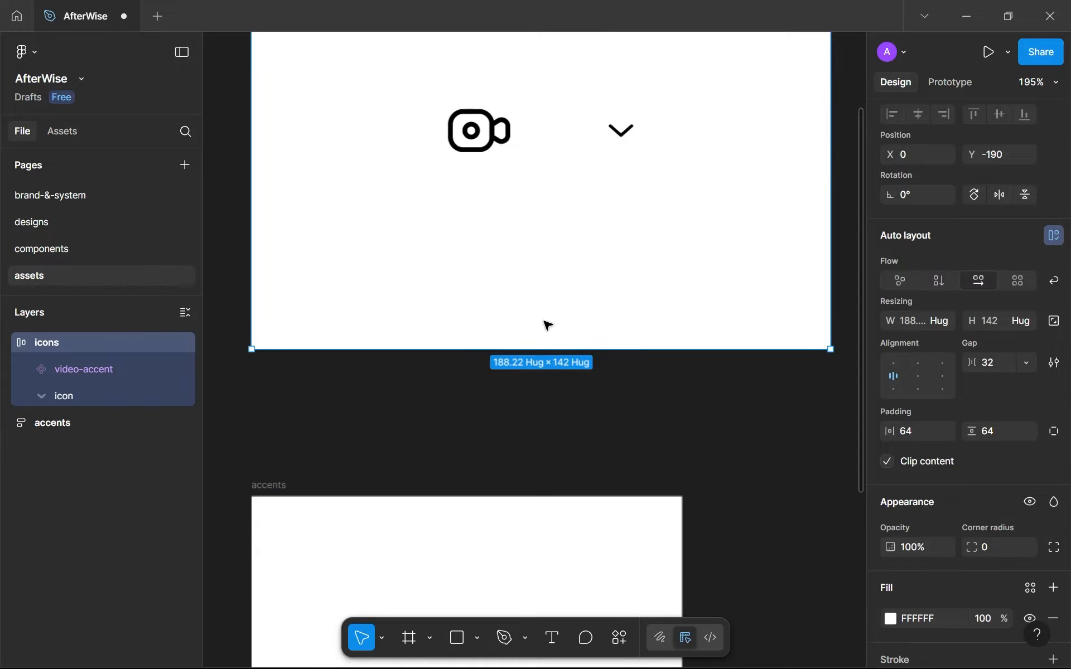
scroll(620, 133, up, 4)
scroll(620, 133, right, 2)
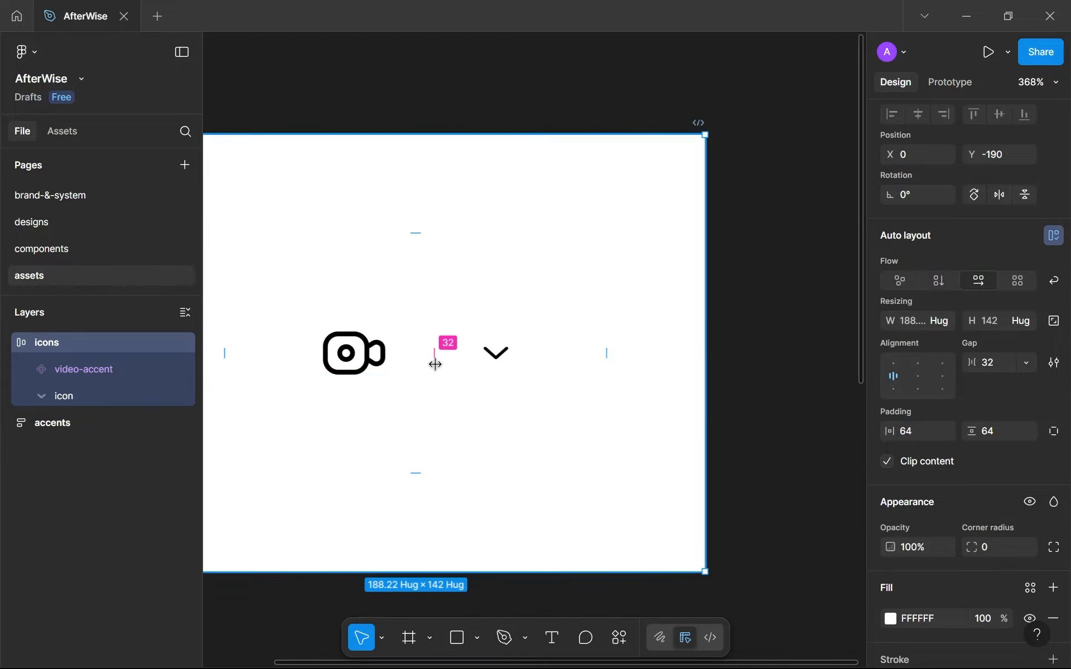
click(495, 353)
double_click(73, 402)
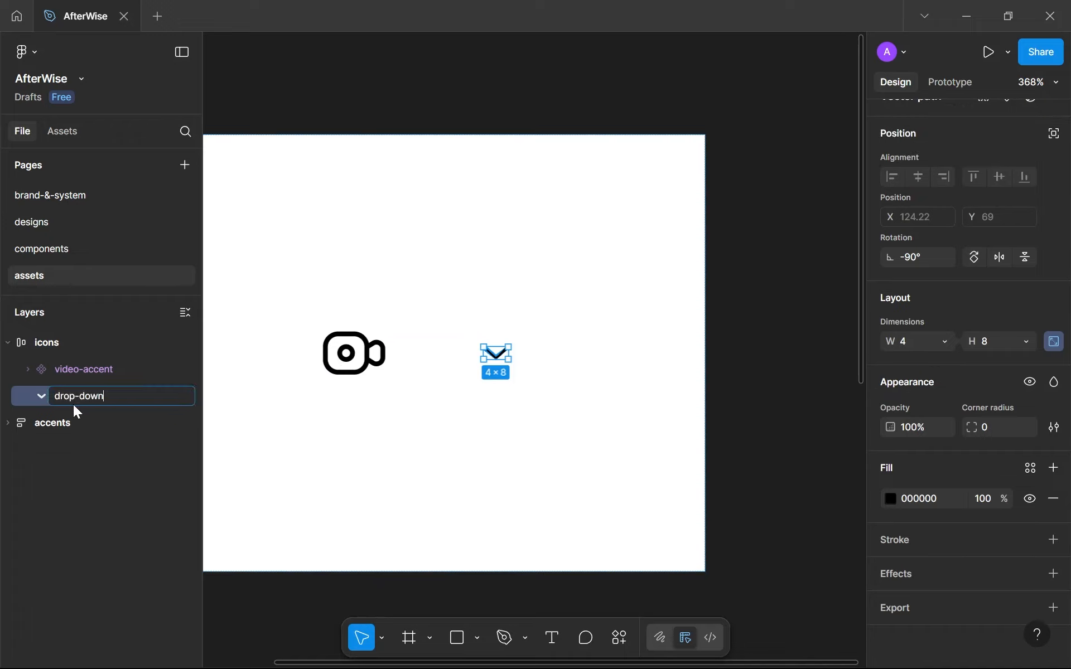
key(Return)
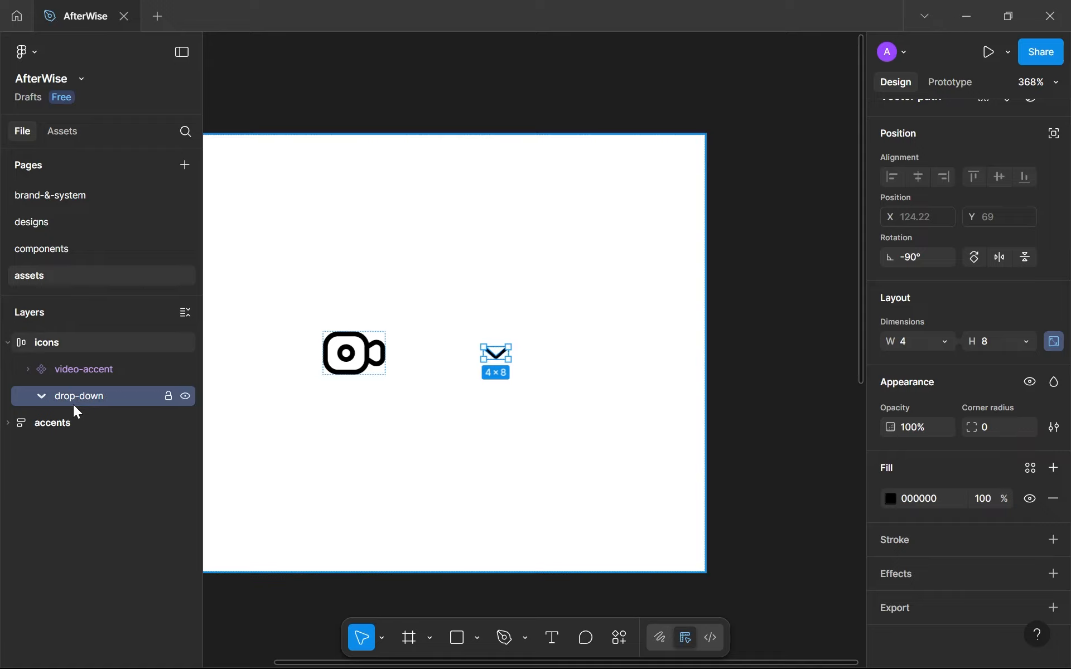
double_click(123, 394)
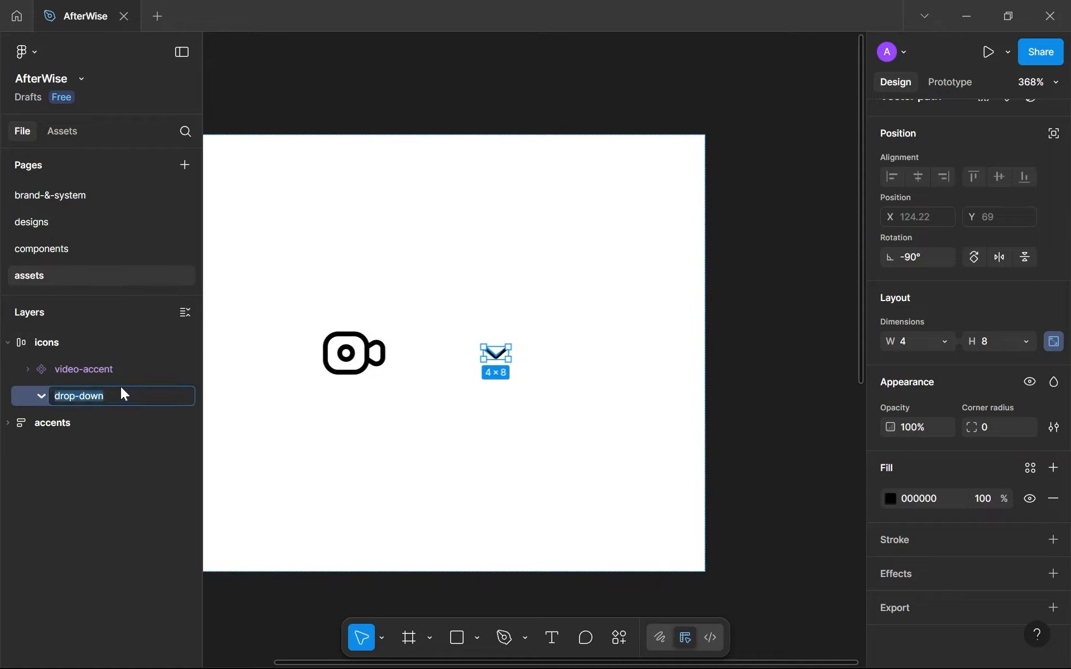
click(123, 394)
text(-icon)
key(Return)
Try to turn the drop-down-icon vector into a component while its aspect ratio is locked.
scroll(947, 169, up, 2)
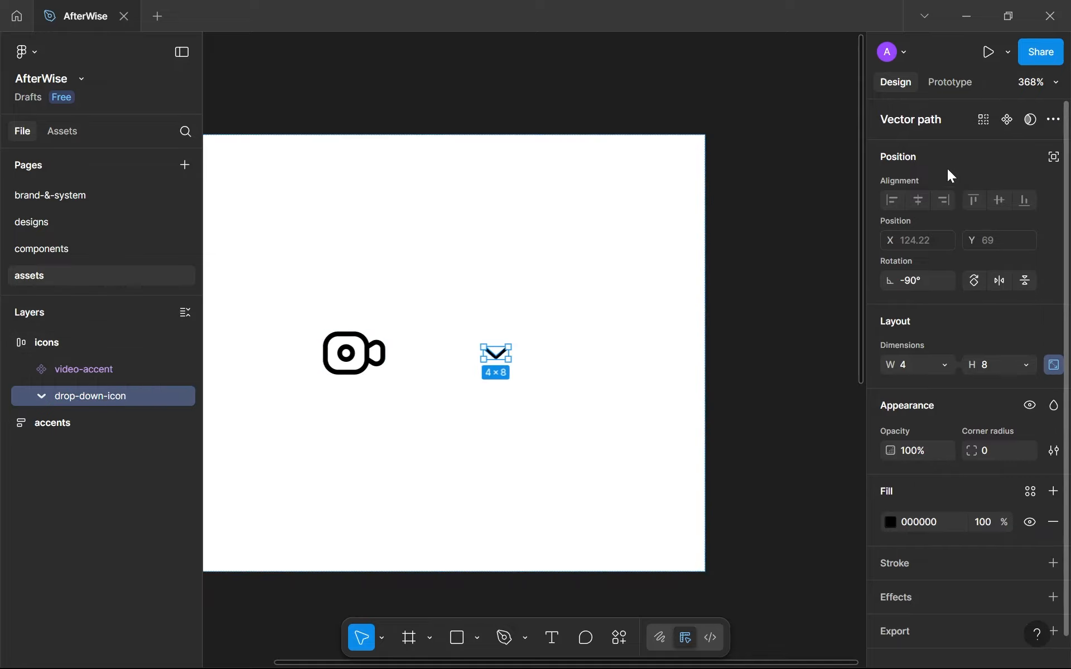
click(1006, 119)
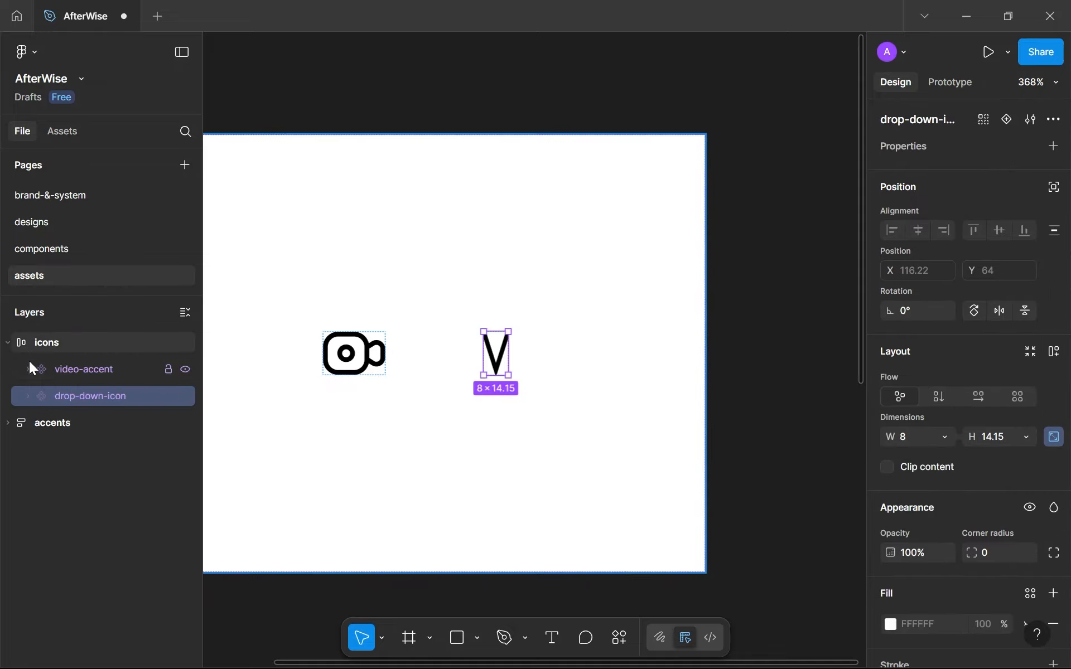
key(ctrl+z)
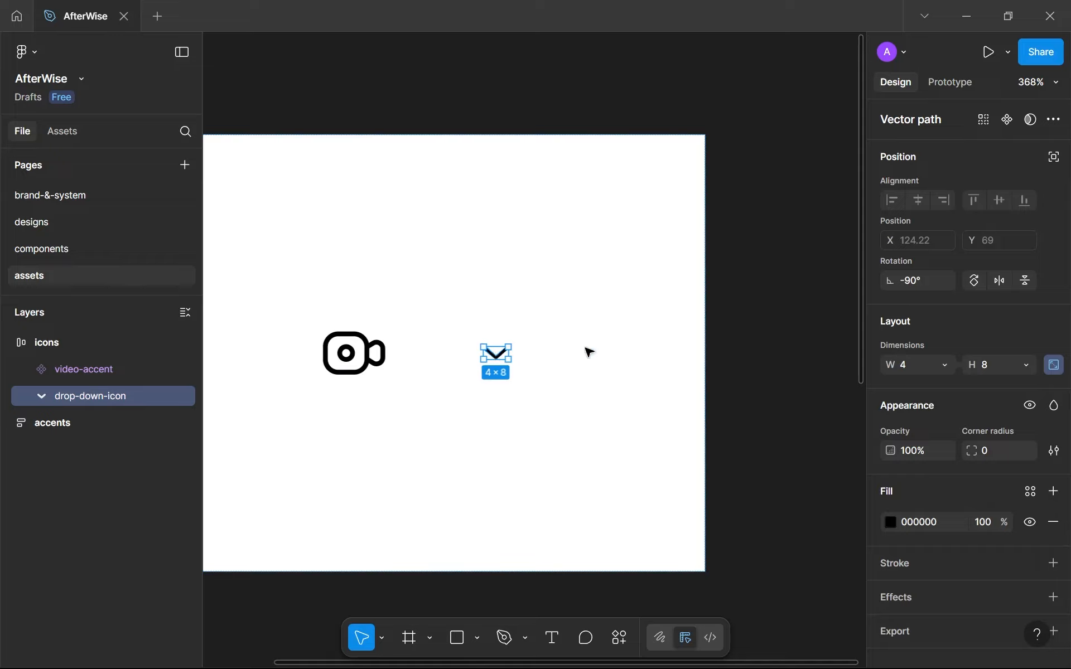
click(945, 365)
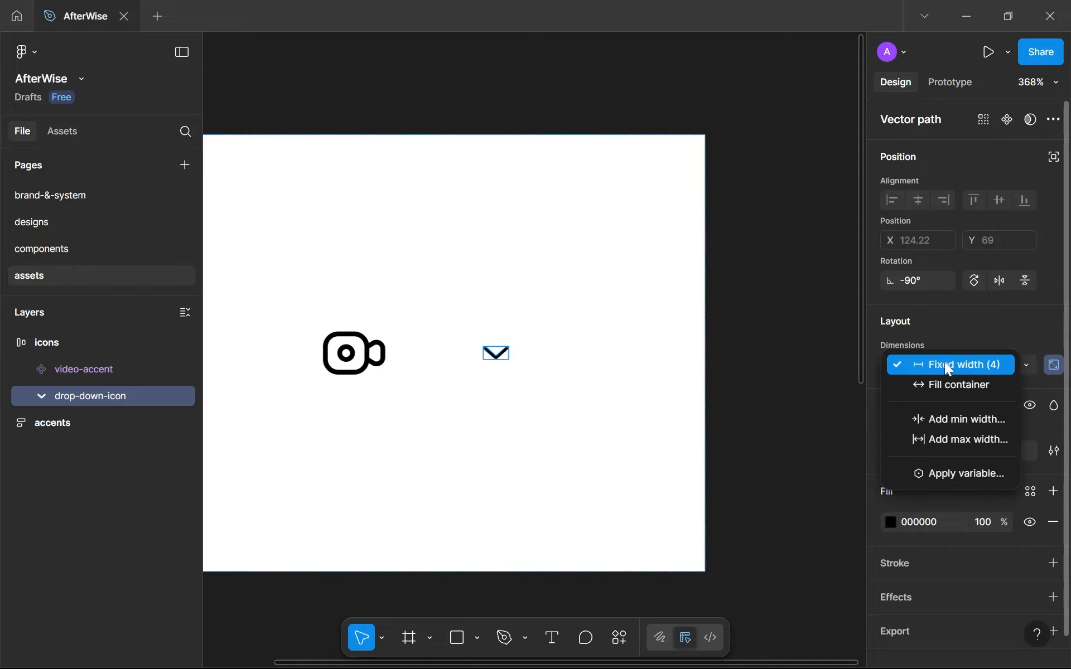
click(948, 365)
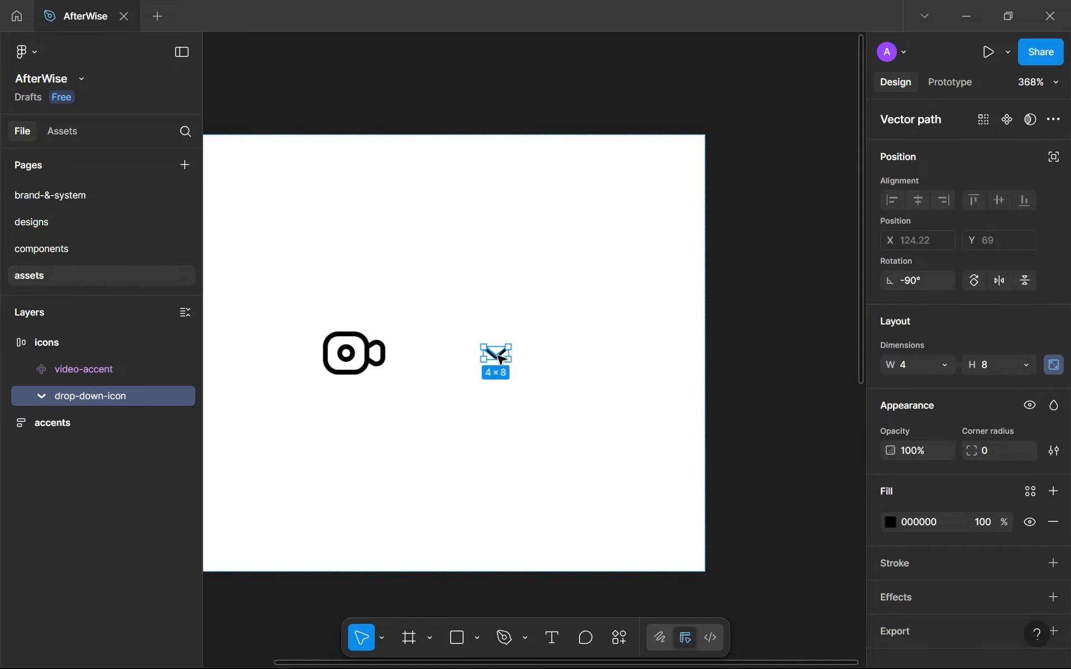
click(1007, 120)
key(ctrl+z)
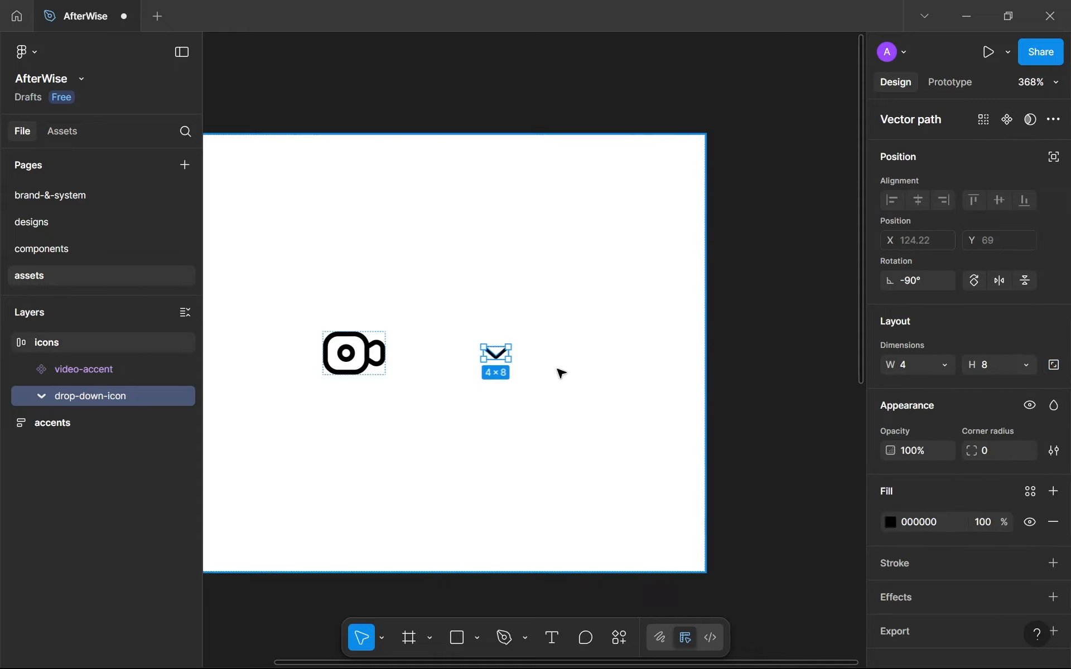
Unlock the drop-down-icon's aspect ratio, turn it into a component, and return to the designs page.
click(1001, 120)
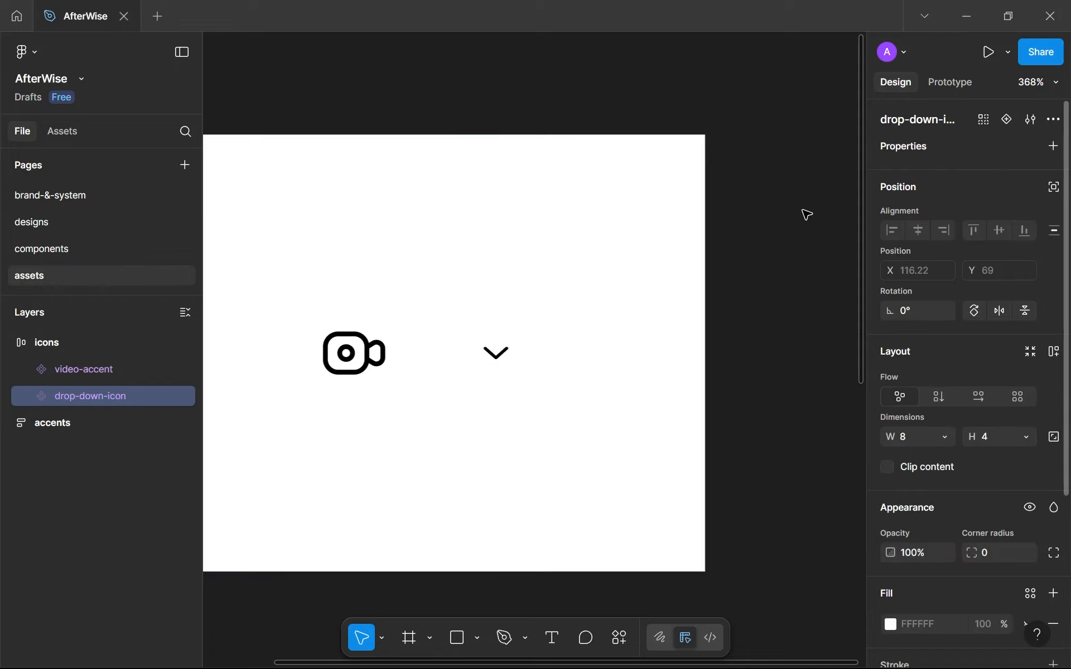
click(83, 220)
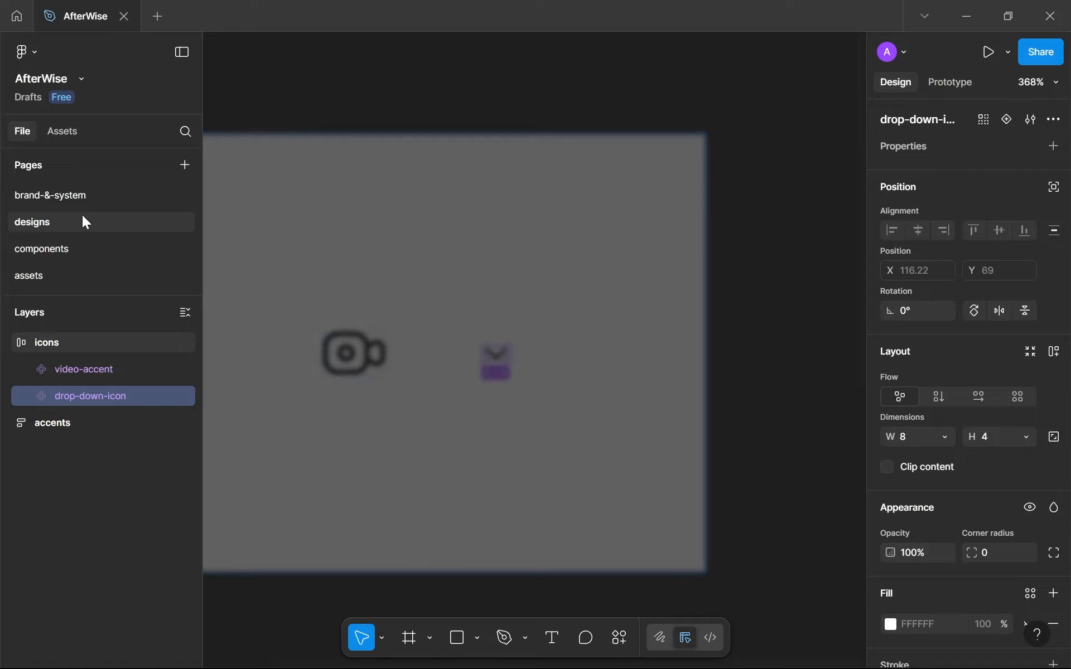
Paste the drop-down-icon instance near the Guided Account Management text and wrap it in an auto layout frame named cta.
scroll(573, 426, down, 5)
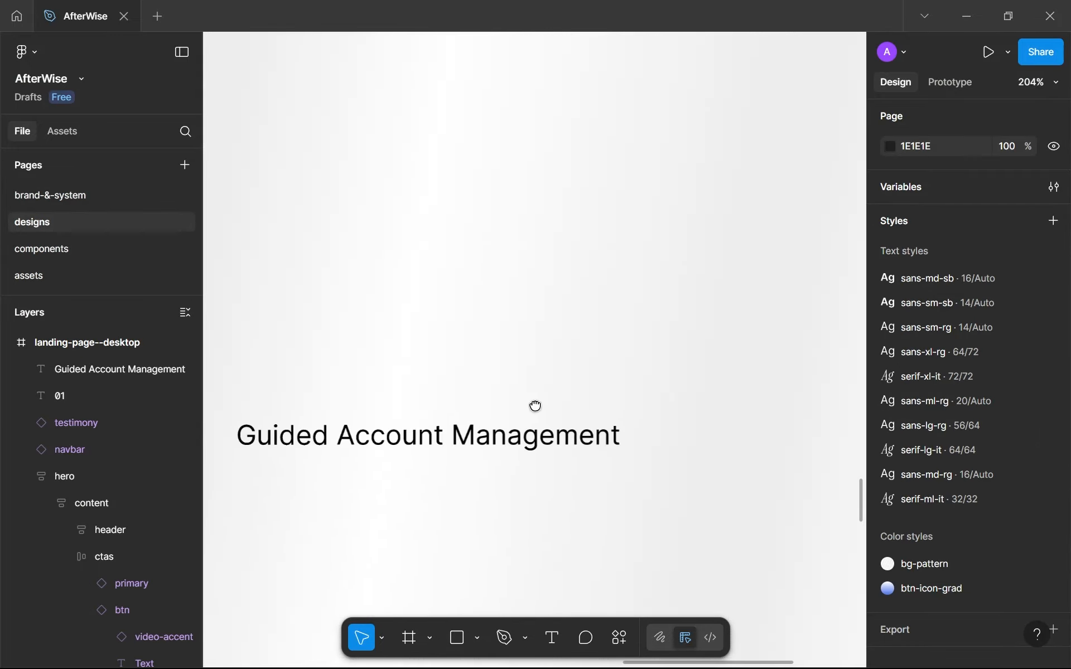
key(ctrl+v)
scroll(638, 513, up, 3)
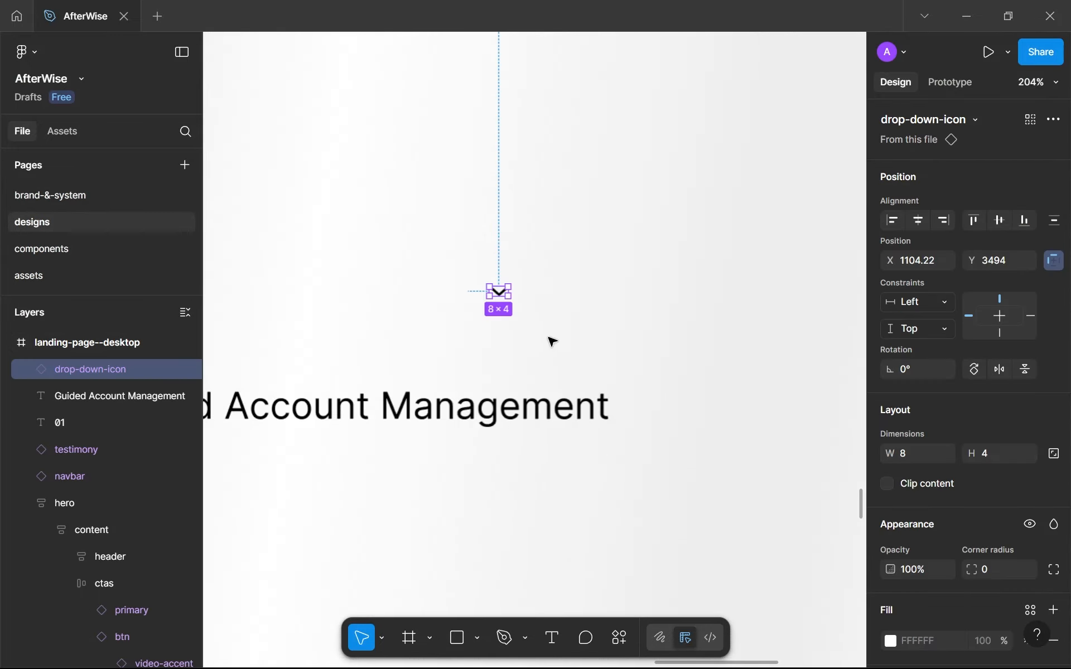
key(shift+a)
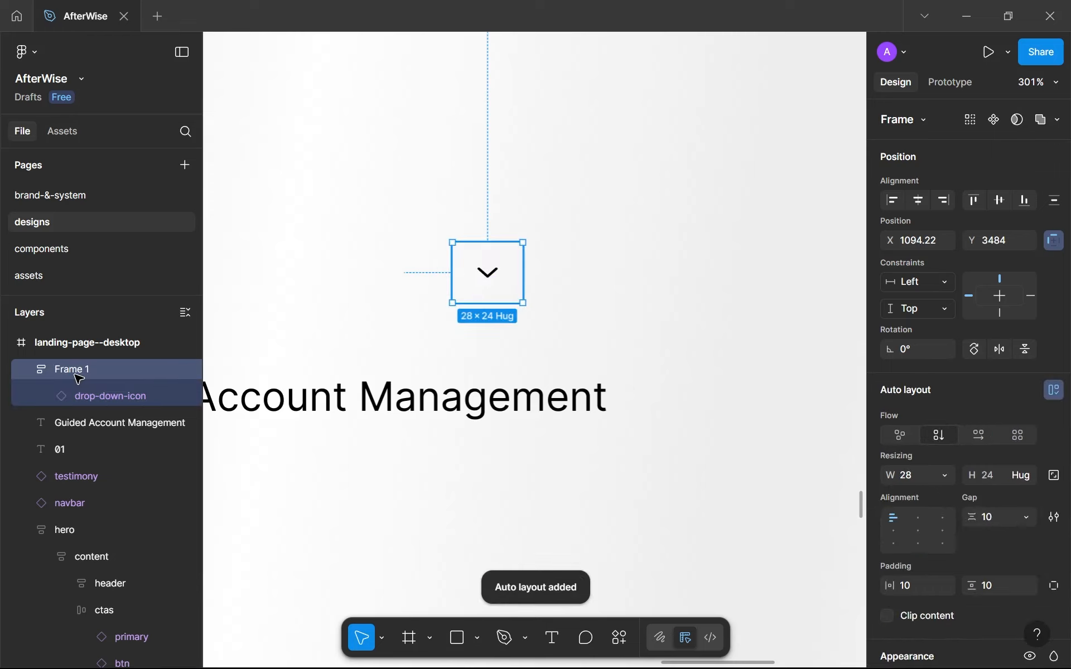
double_click(73, 375)
text(cta)
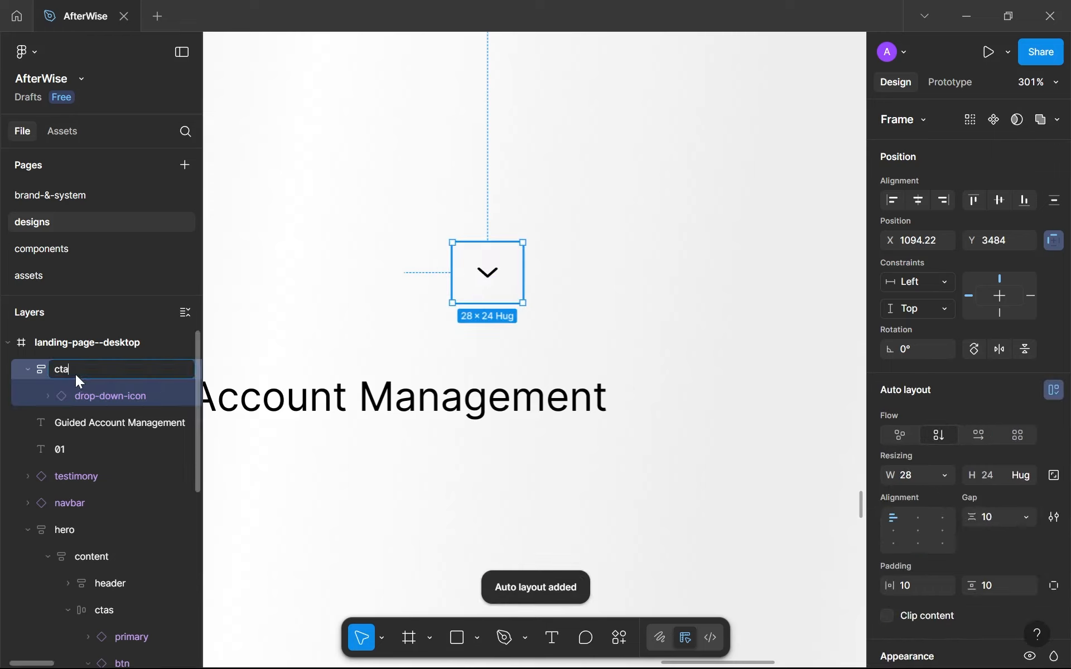
key(Return)
Set the cta frame's gap to 0, width to 24 and horizontal padding to 0, with its content centred.
scroll(928, 497, down, 1)
scroll(928, 497, down, 2)
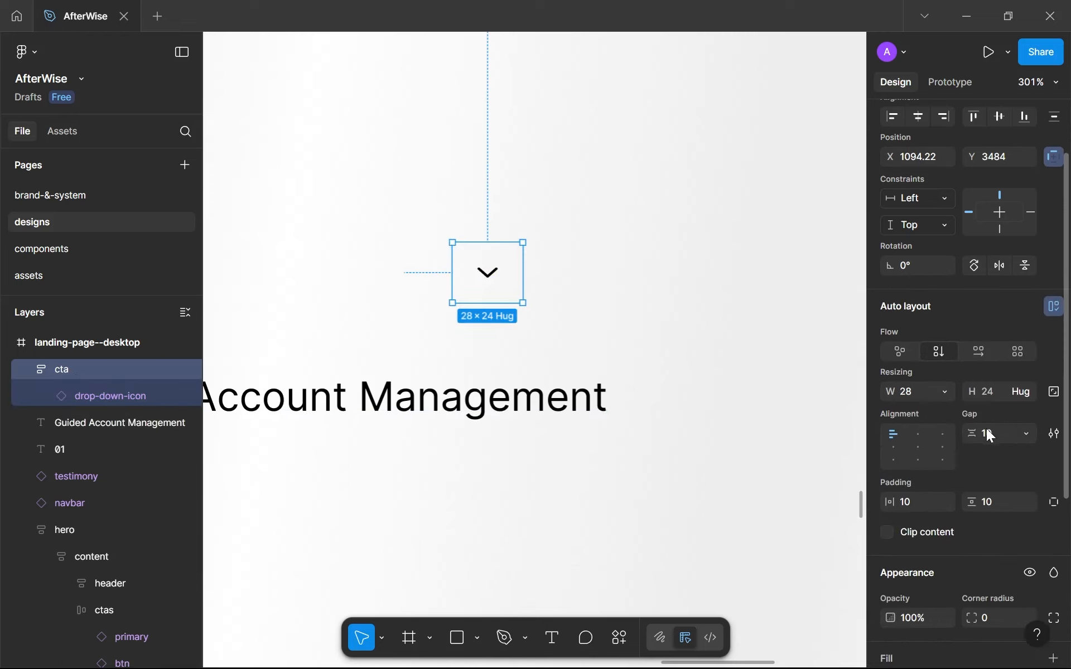
text(0)
key(Return)
click(917, 390)
text(24)
click(922, 500)
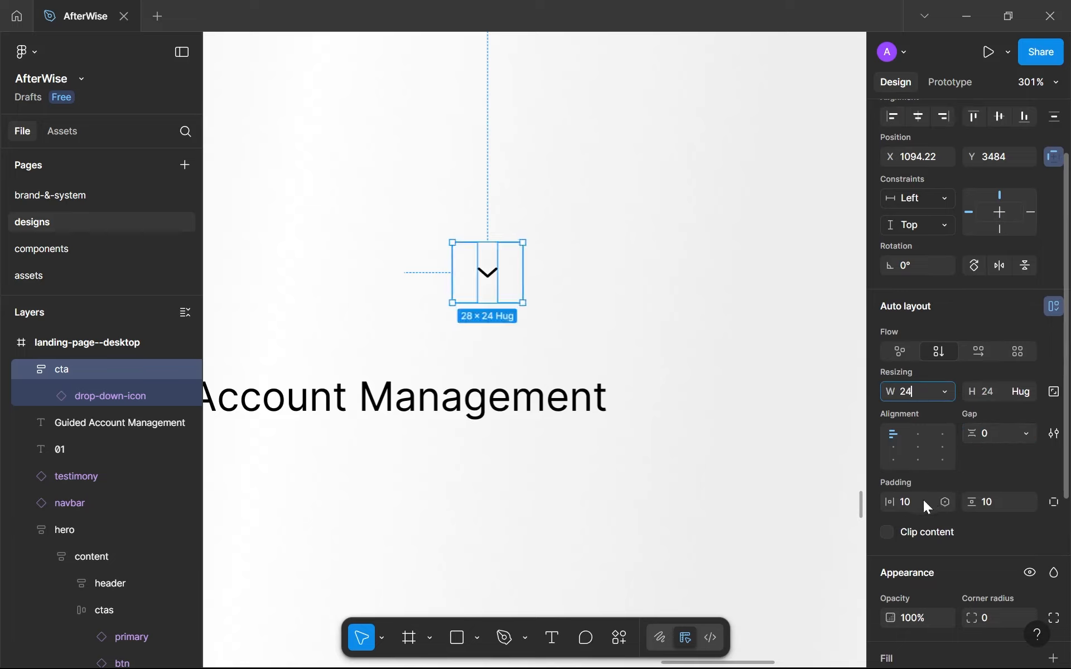
text(0)
click(1005, 497)
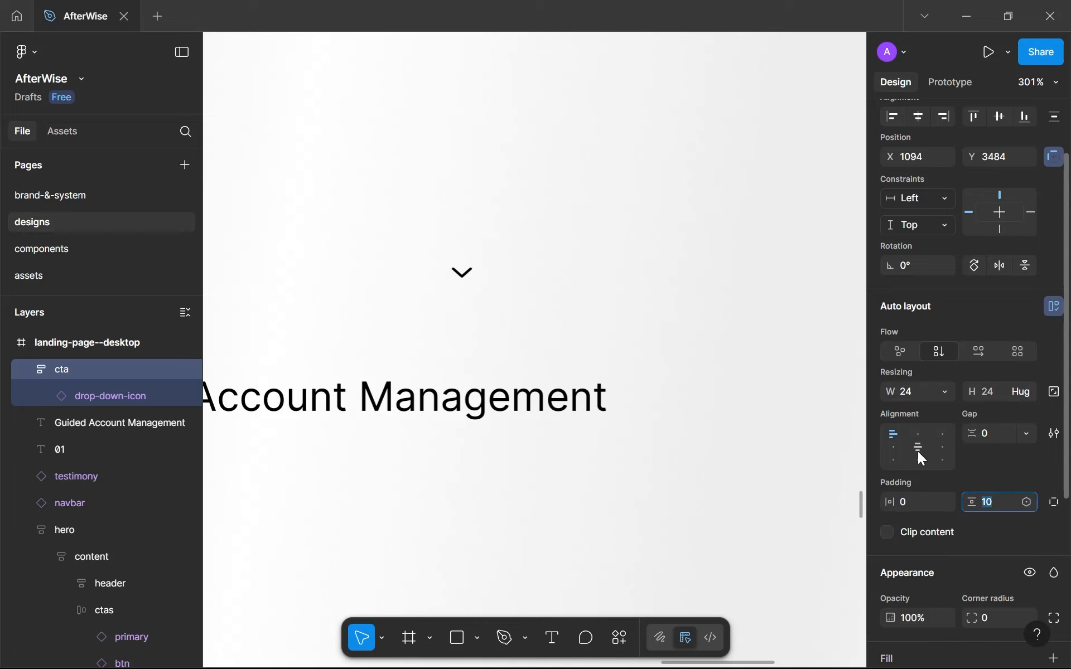
click(918, 451)
Fill the cta frame with purple--500 and recolour its black chevron to white.
scroll(918, 450, down, 5)
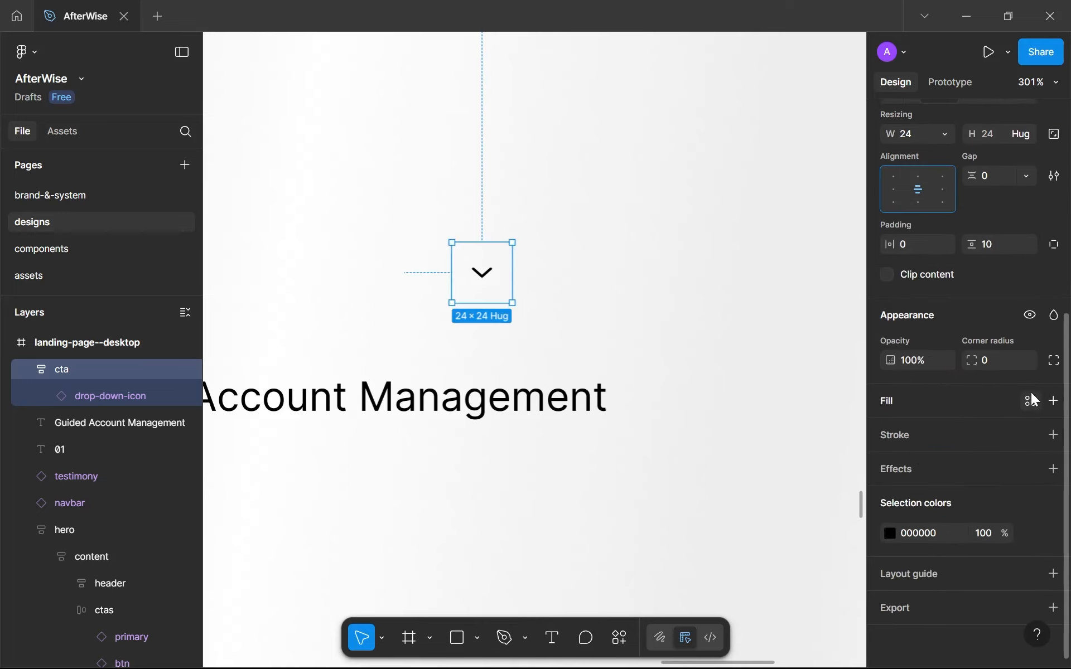
click(1031, 400)
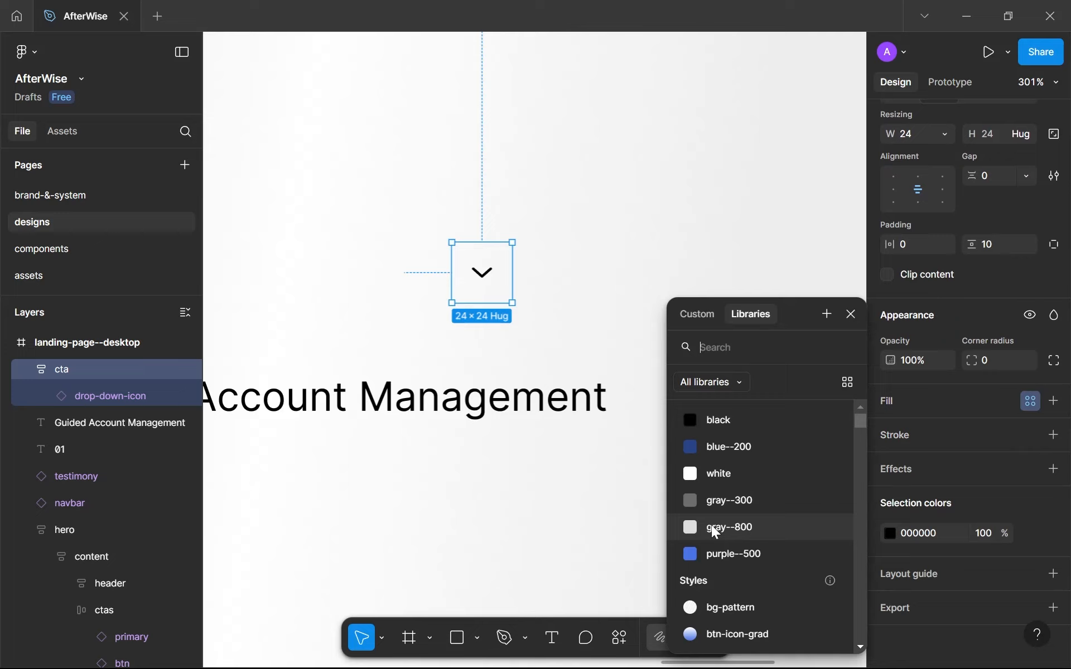
click(724, 554)
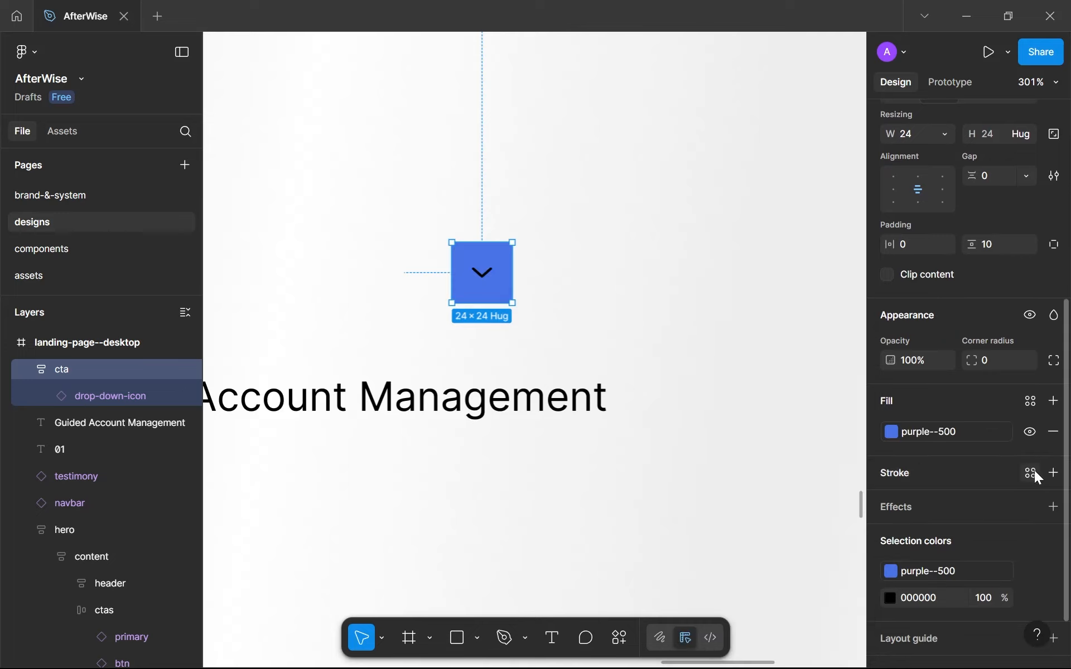
click(1029, 602)
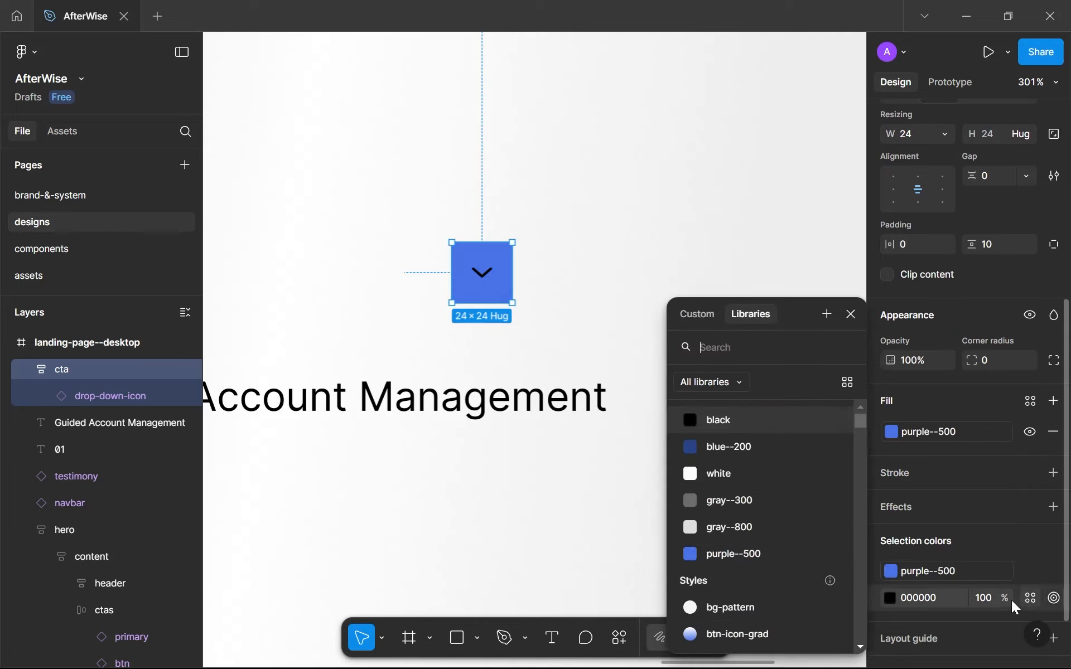
click(725, 474)
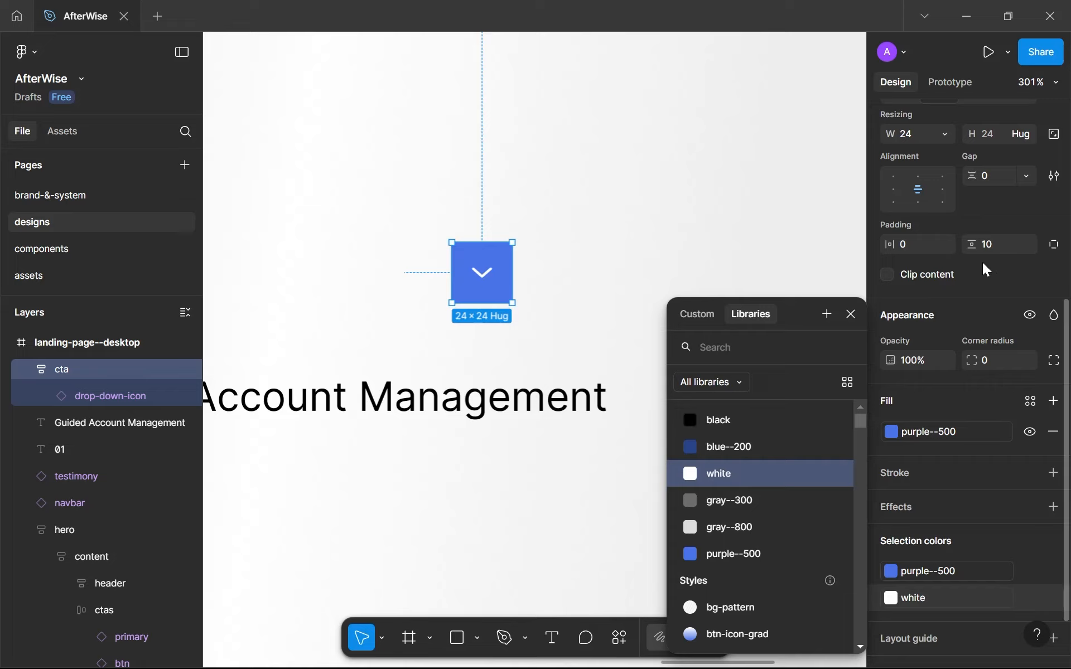
Set the cta frame's corner radius to 999 and move it to the right of the Guided Account Management text.
click(986, 364)
text(999)
key(Return)
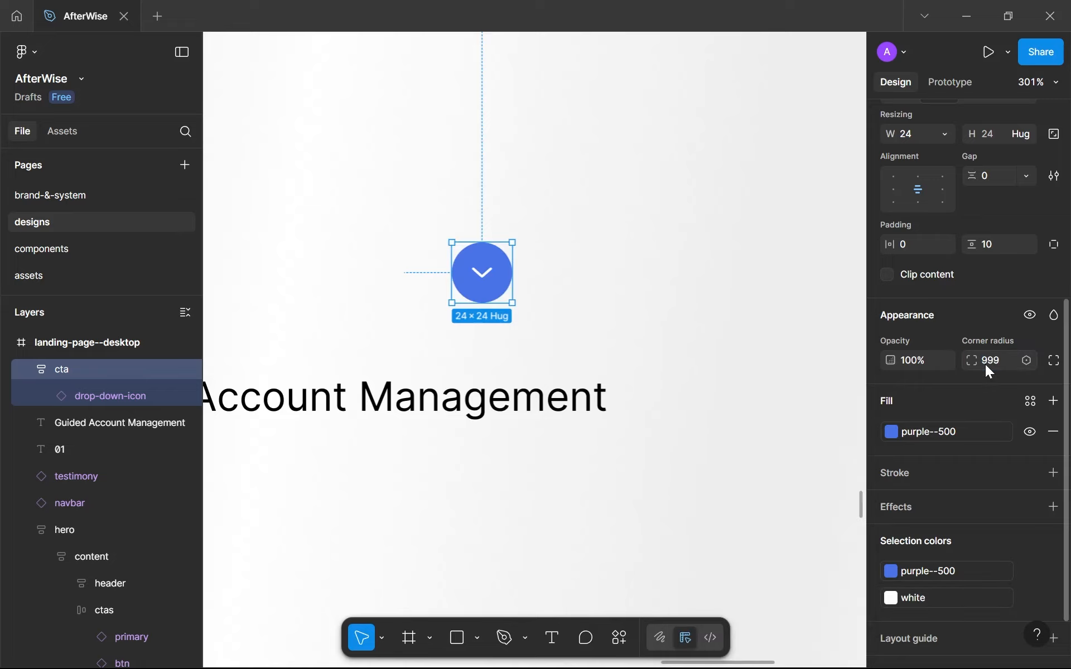
scroll(748, 375, down, 5)
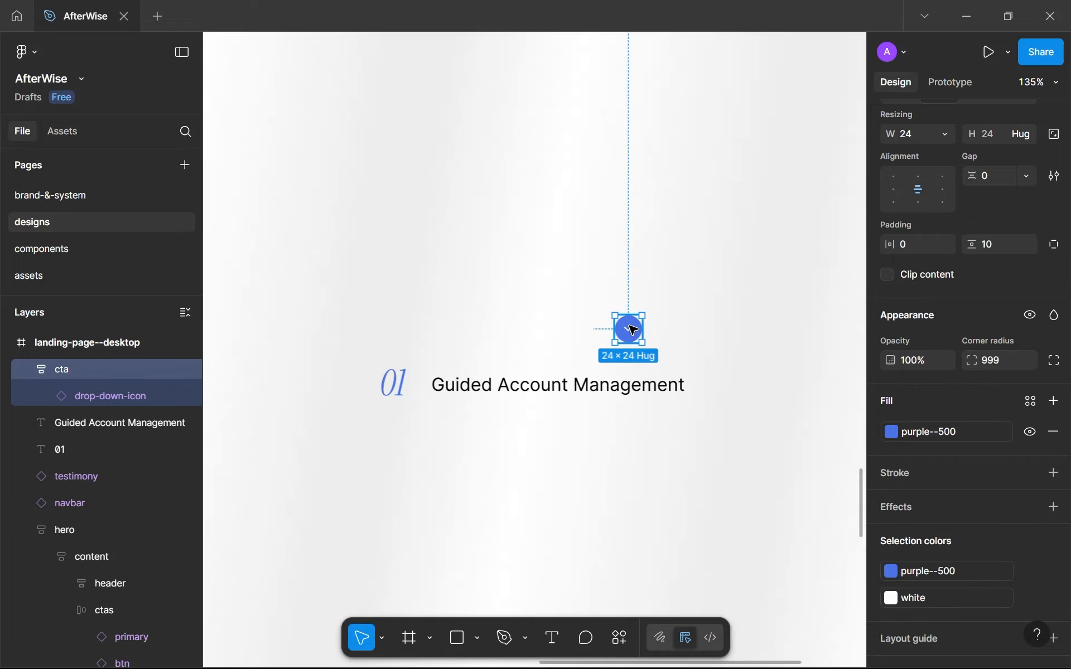
drag(628, 328, 741, 370)
scroll(742, 370, up, 5)
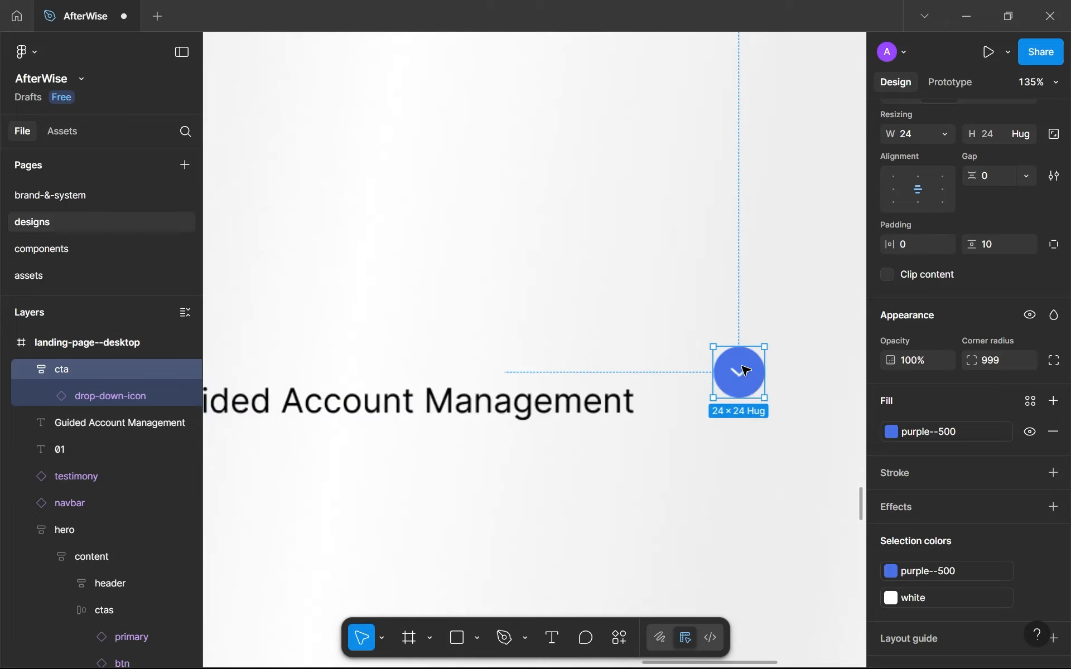
Resize the cta frame to 16 by 16.
click(917, 136)
text(1)
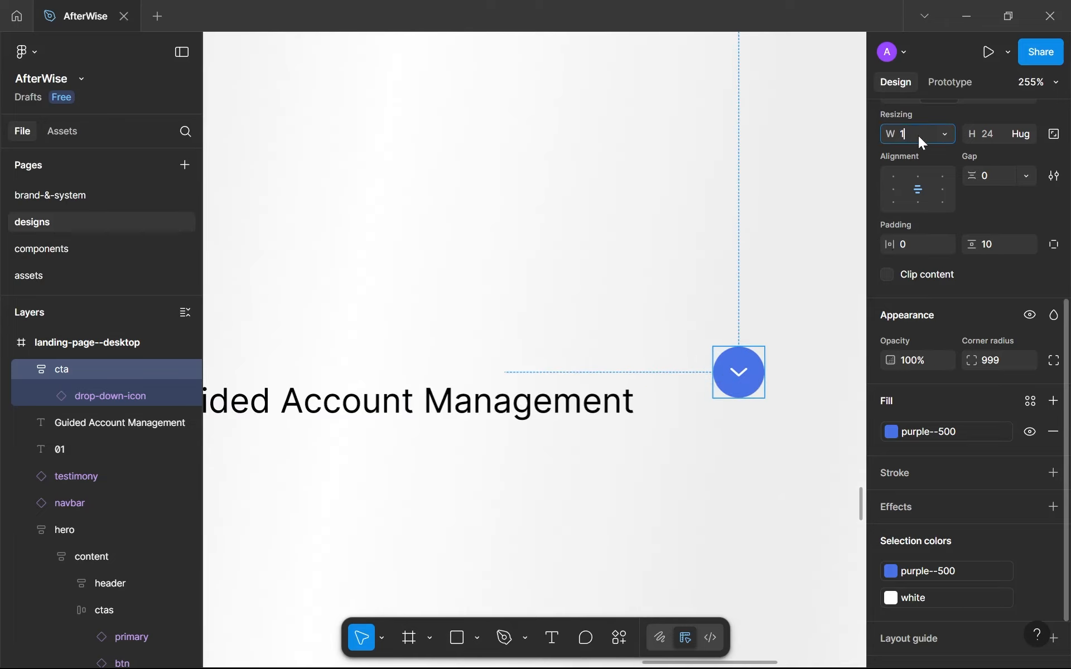
text(6)
click(982, 136)
text(14)
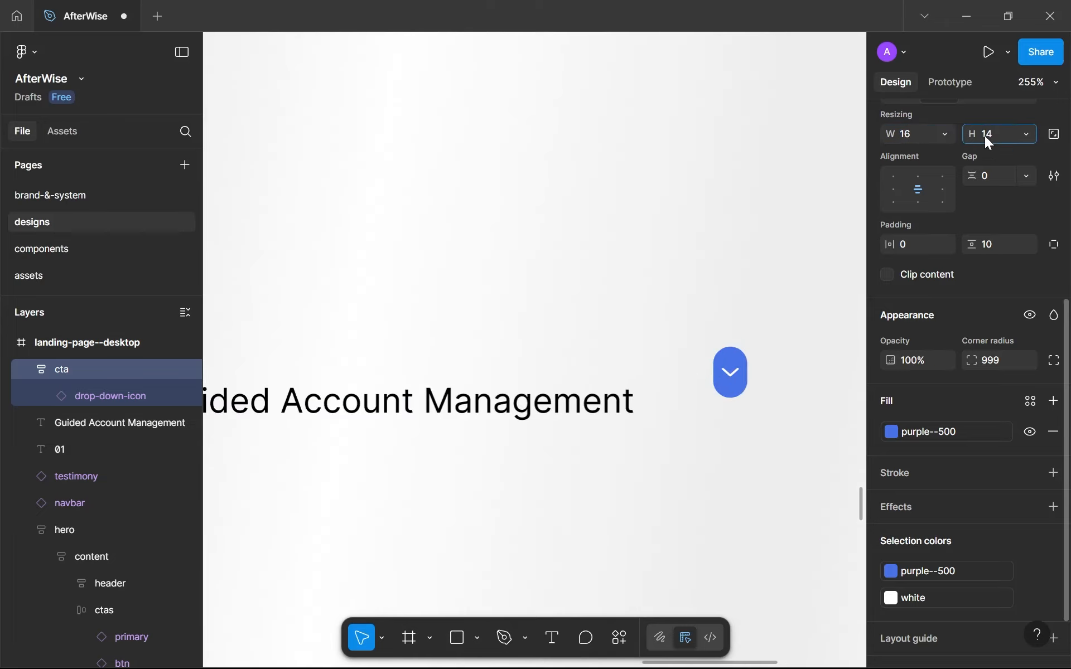
text(4)
key(Return)
text(1)
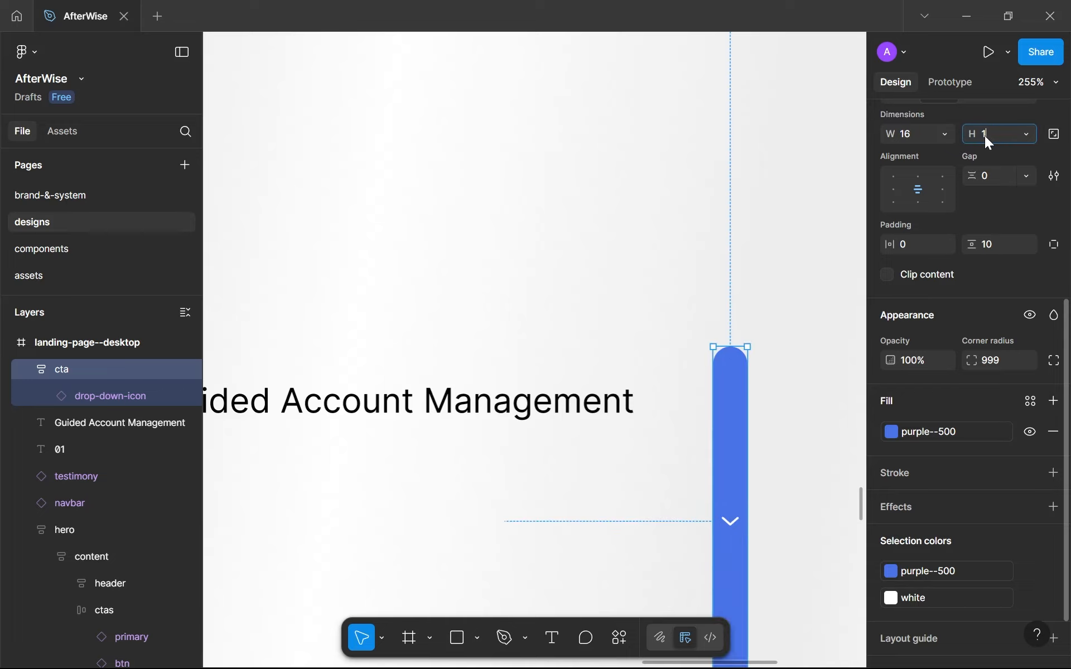
text(6)
key(Return)
Set the cta frame's size to 20 by 20.
scroll(839, 282, up, 3)
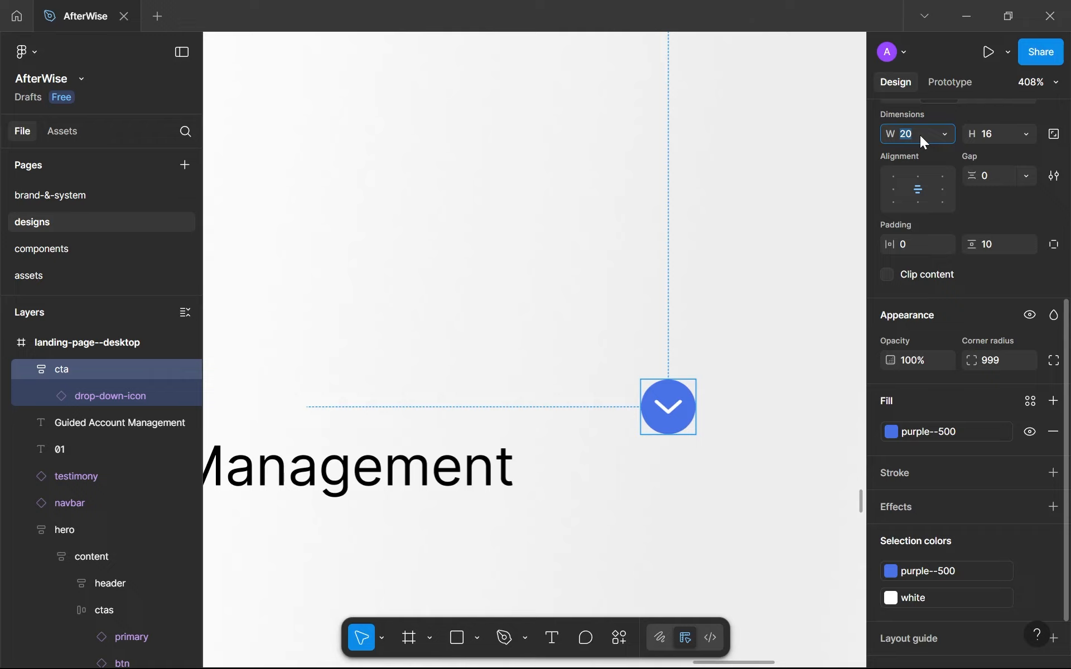
click(988, 139)
text(20)
key(Return)
click(743, 364)
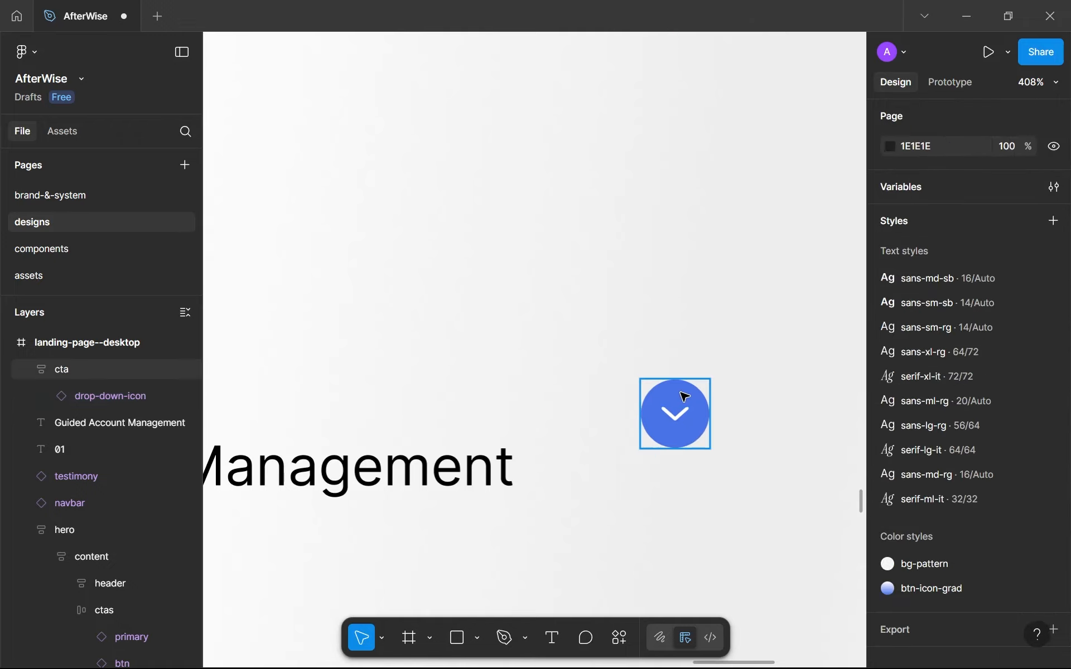
Flip the drop-down-icon inside the cta frame vertically.
click(682, 418)
click(682, 418)
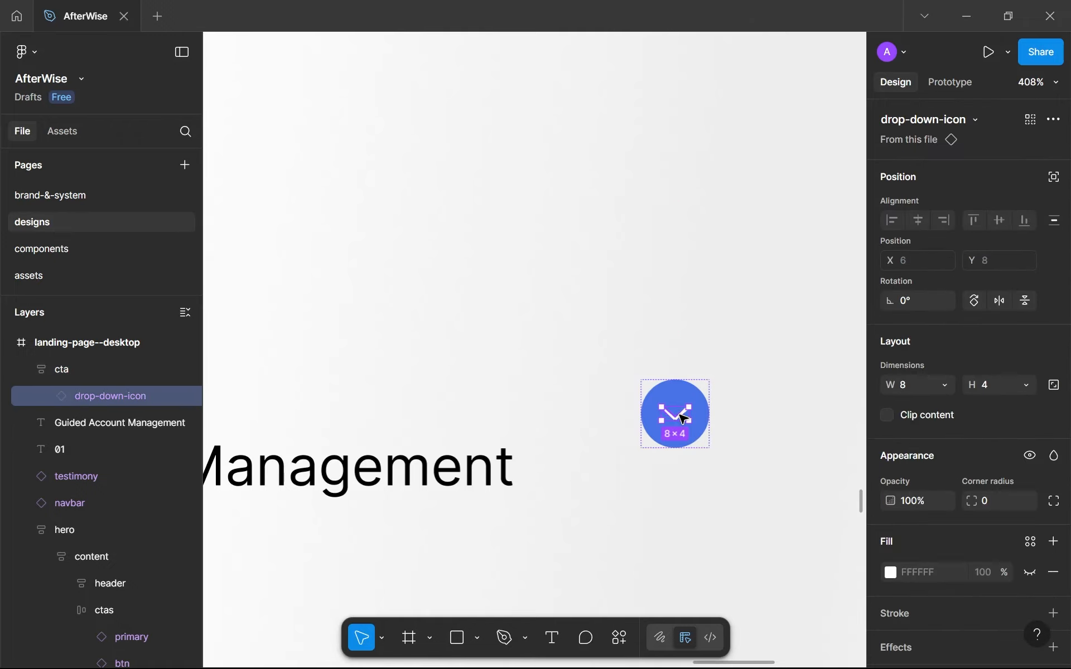
scroll(683, 418, up, 5)
right_click(680, 415)
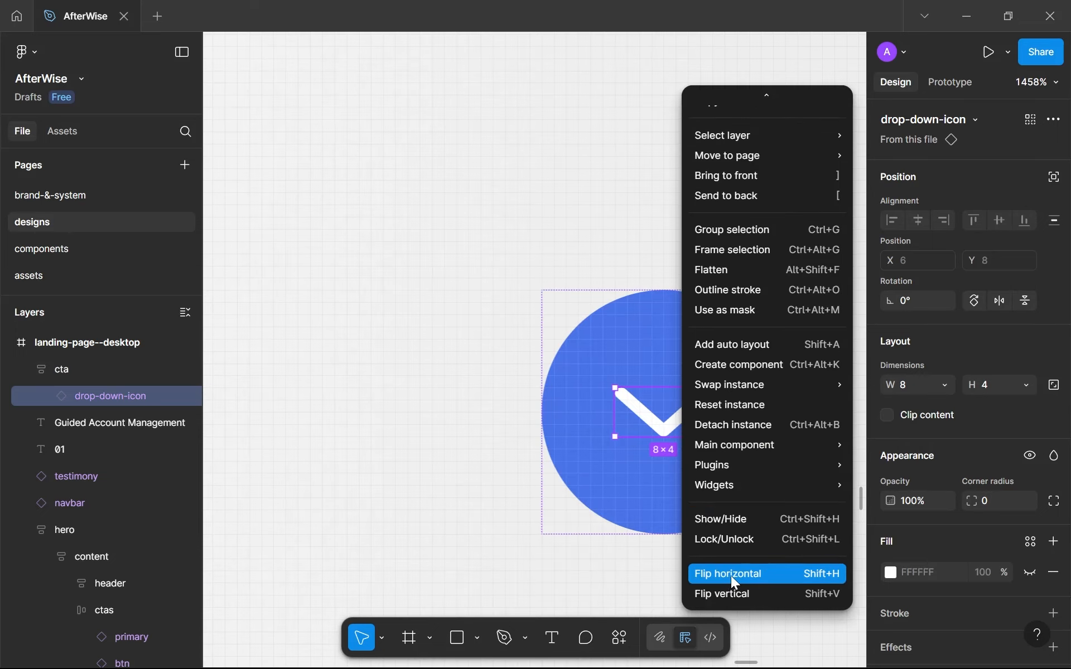
click(735, 591)
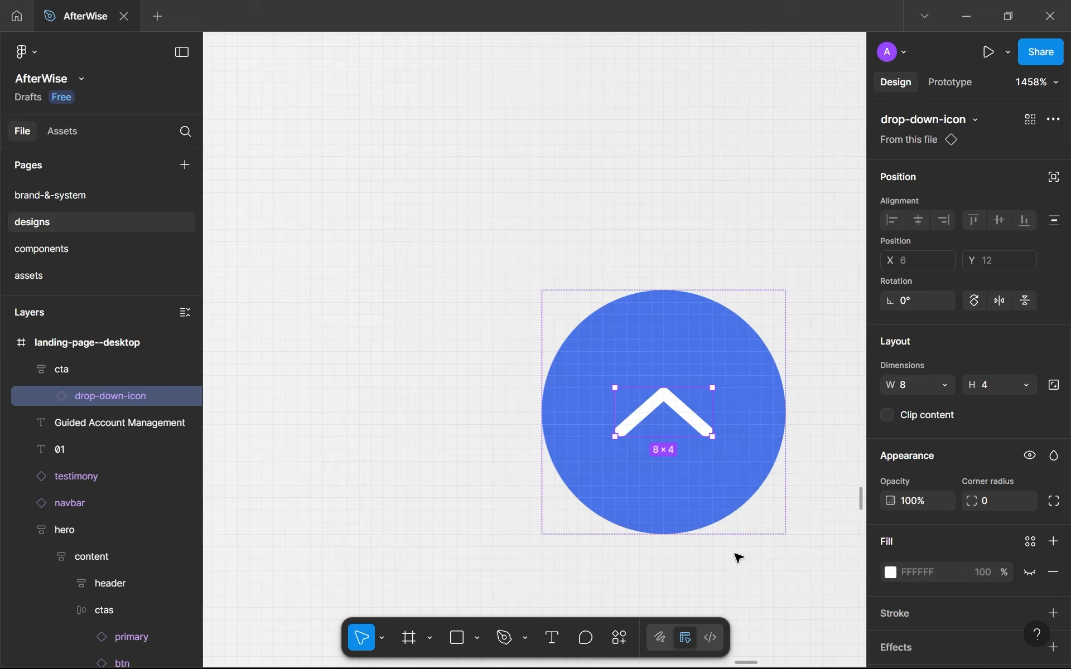
scroll(699, 502, down, 3)
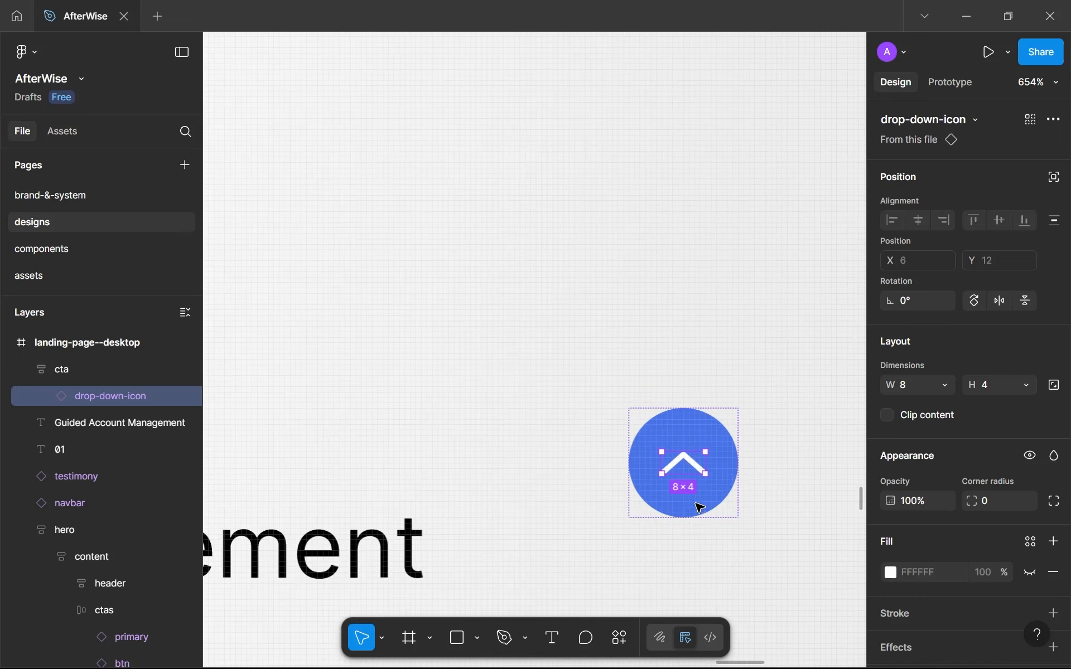
click(693, 572)
Wrap the 01 number and the Guided Account Management text in an auto layout frame with a gap of 16.
drag(690, 518, 739, 306)
scroll(693, 200, down, 5)
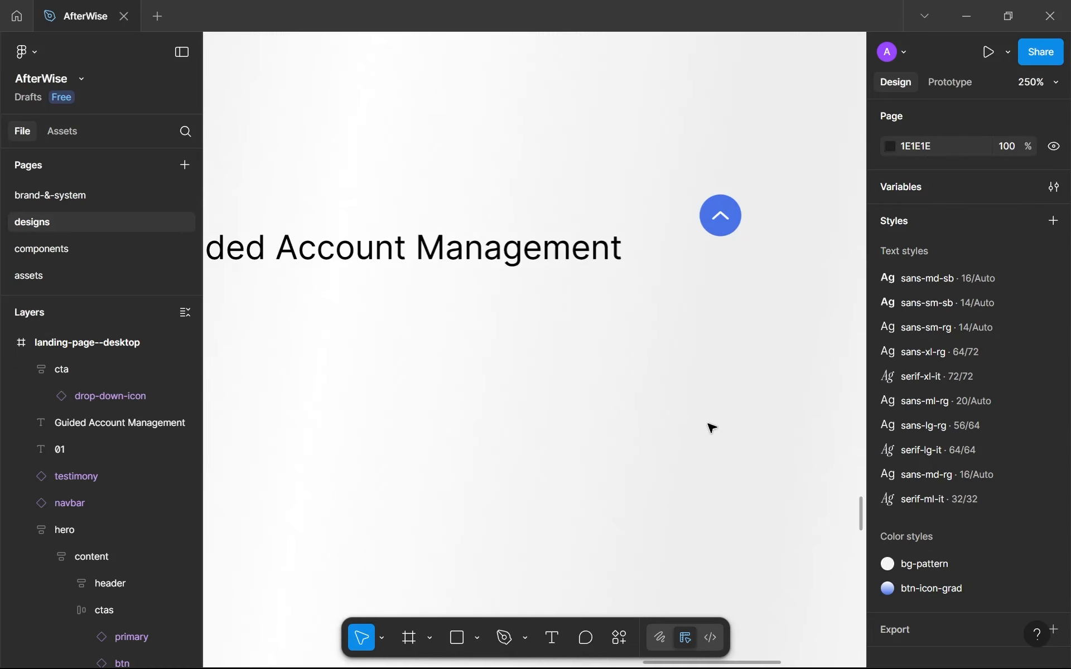
scroll(691, 162, down, 4)
click(797, 233)
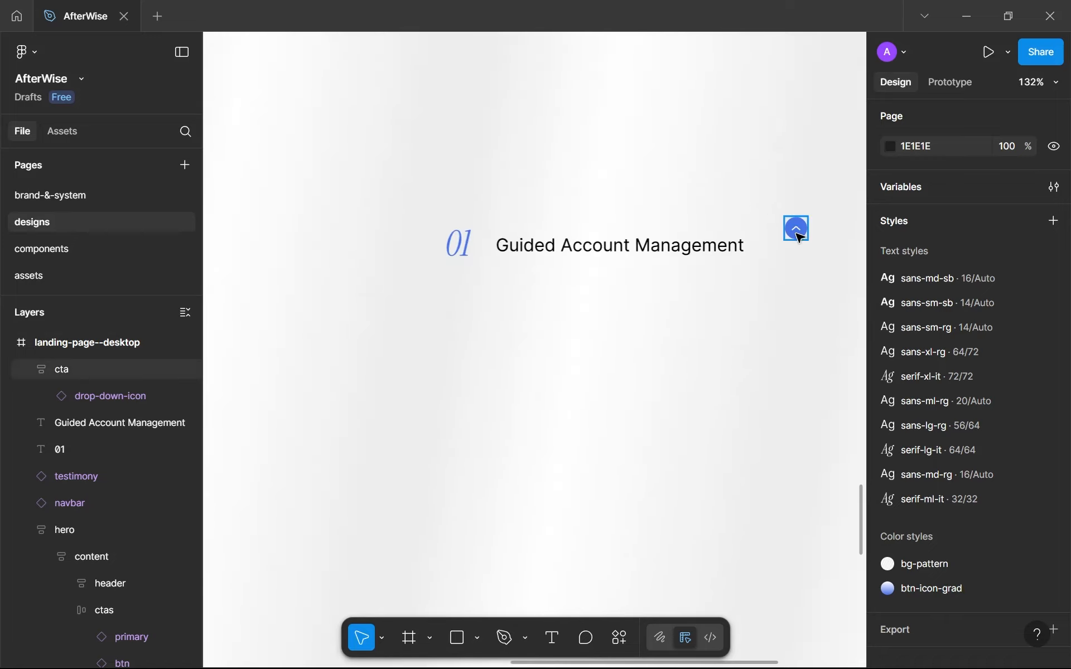
click(660, 248)
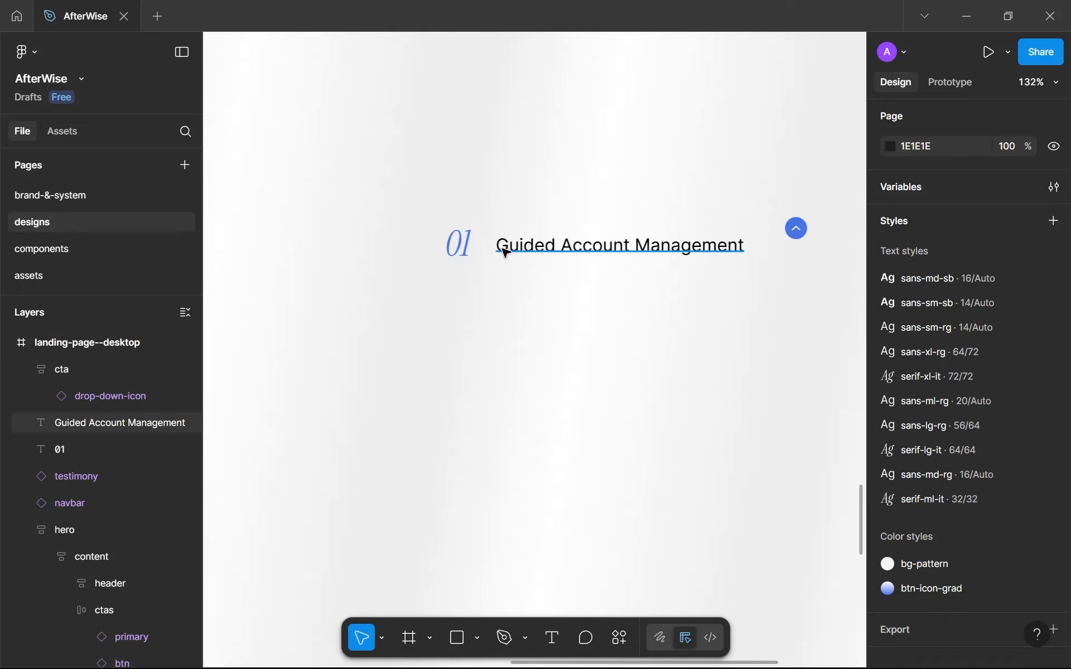
shift+click(459, 241)
key(shift+a)
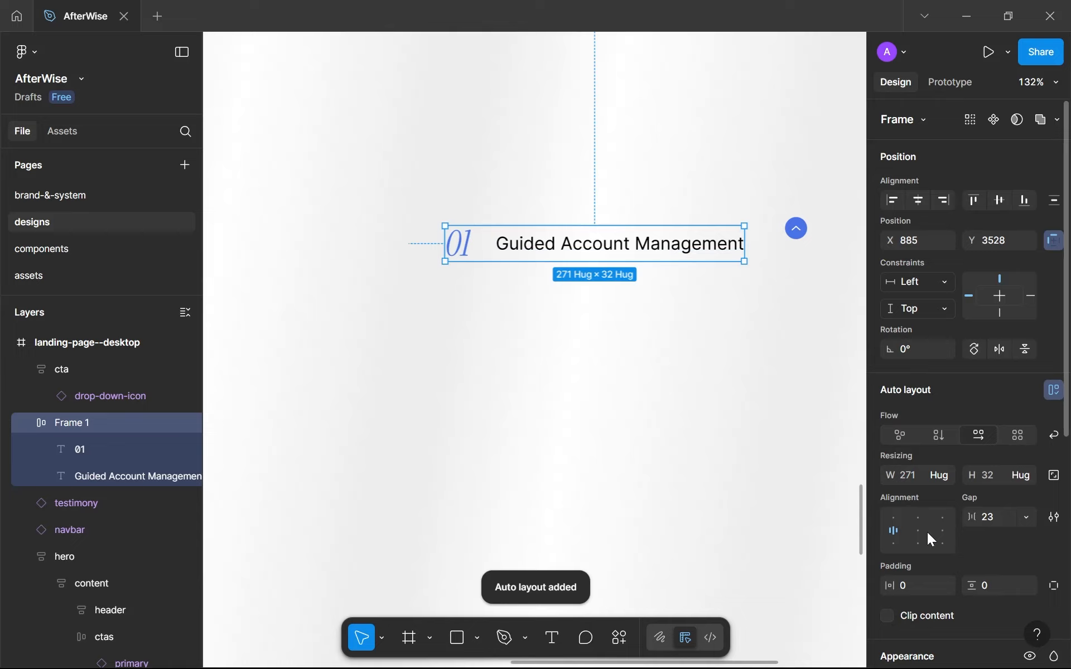
click(994, 520)
text(16)
key(Return)
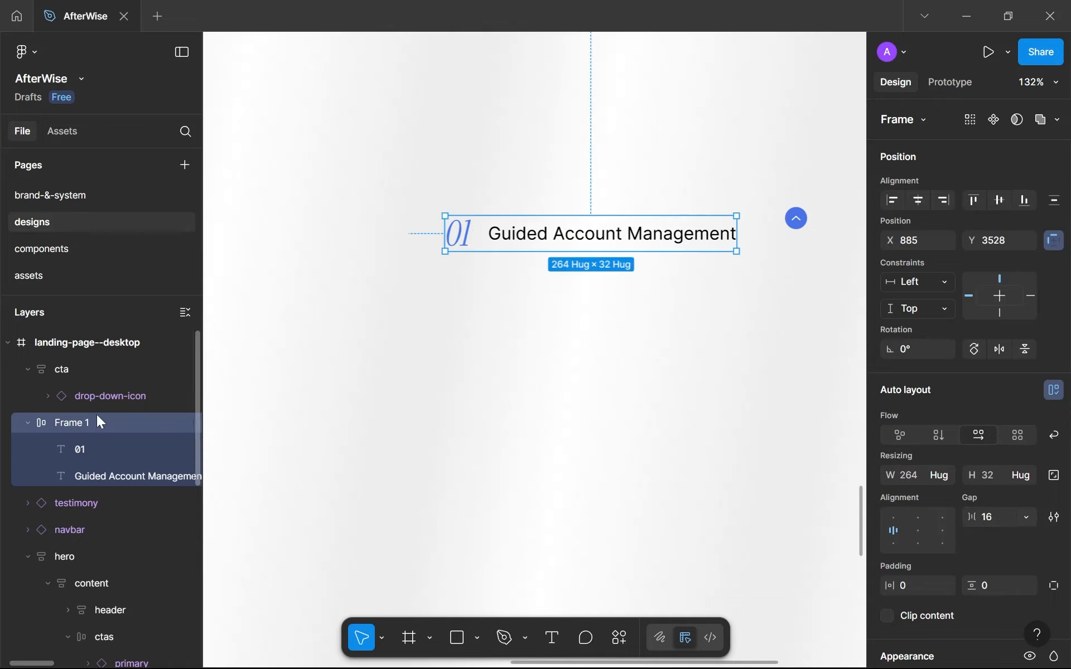
Rename the frame holding the number and the Guided Account Management text to content.
double_click(83, 420)
text(c)
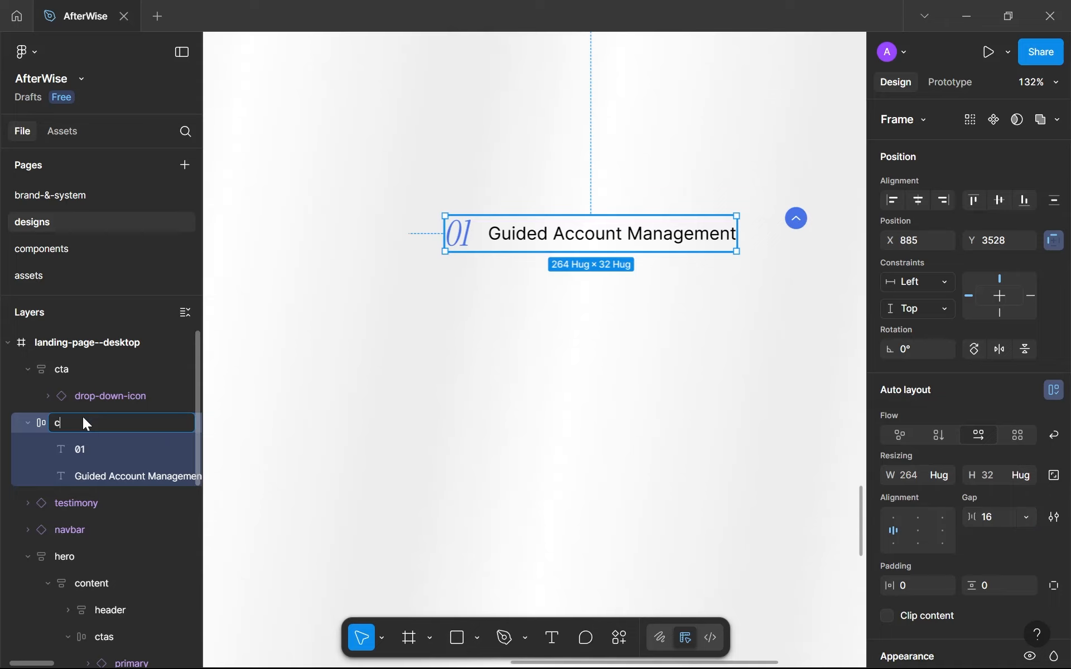
text(ontent)
key(Return)
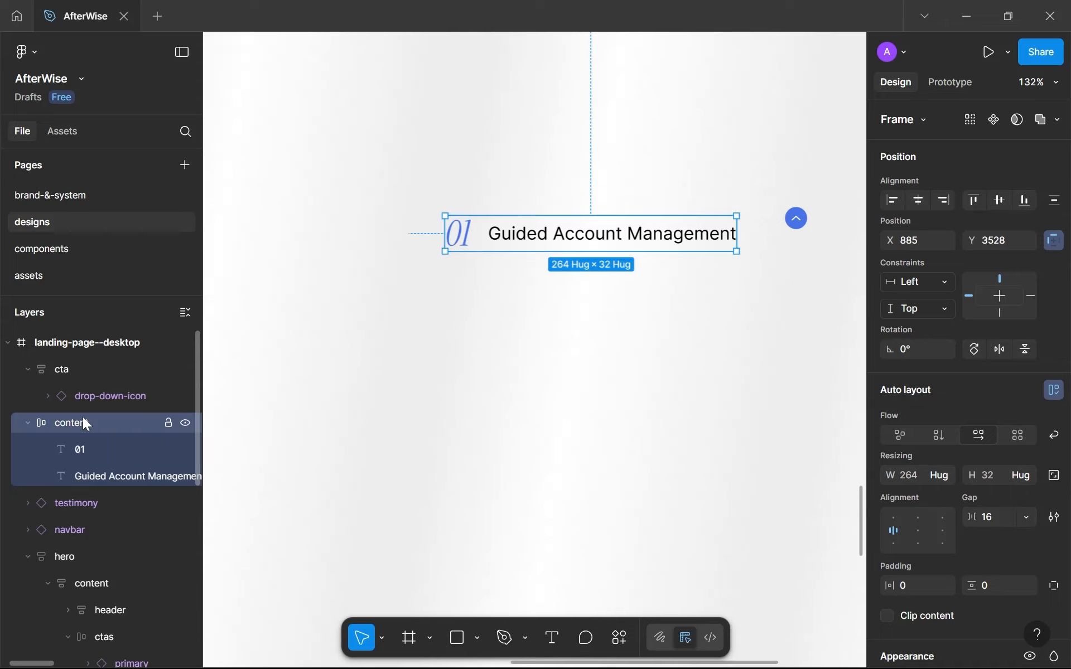
Combine the new content frame and the cta frame in an auto layout frame named item.
shift+click(796, 218)
key(shift+a)
scroll(457, 304, down, 3)
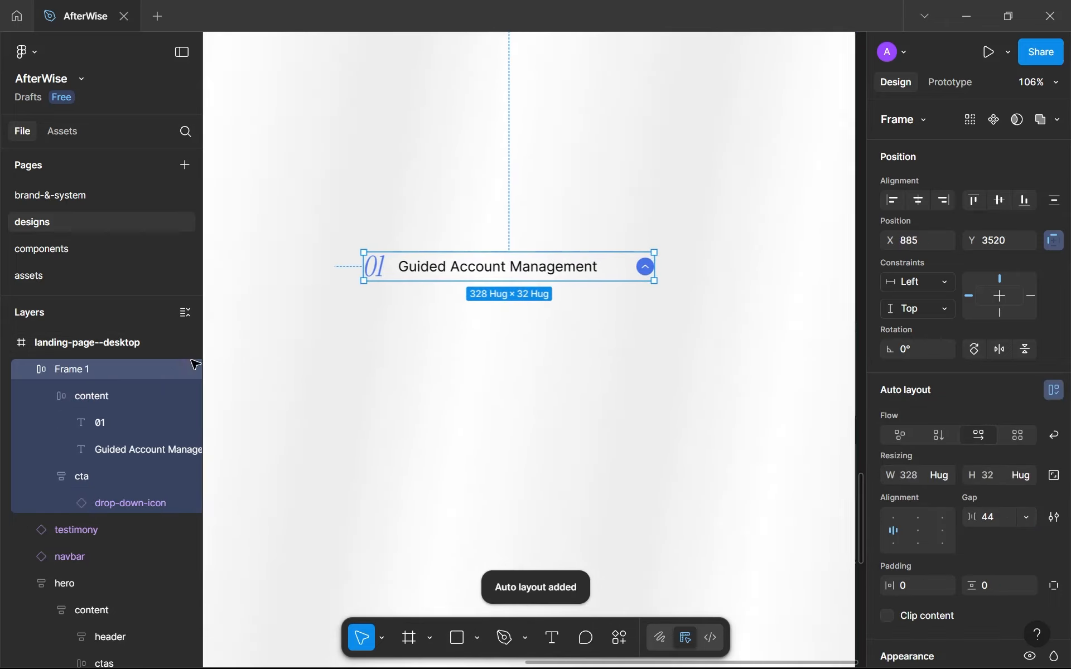
double_click(85, 377)
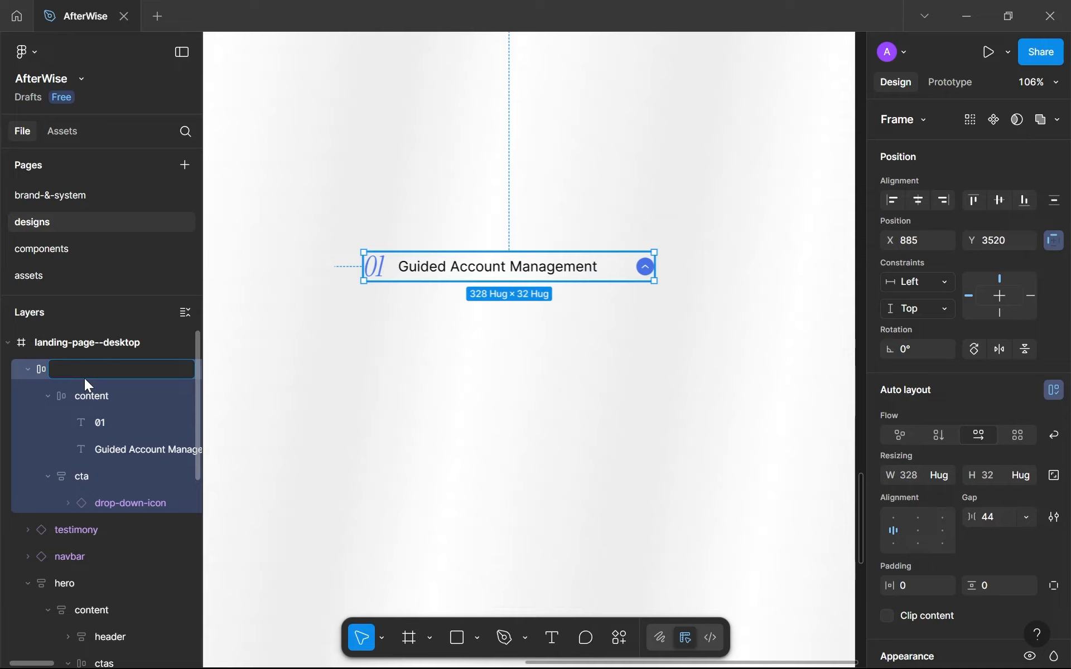
text(item)
key(Return)
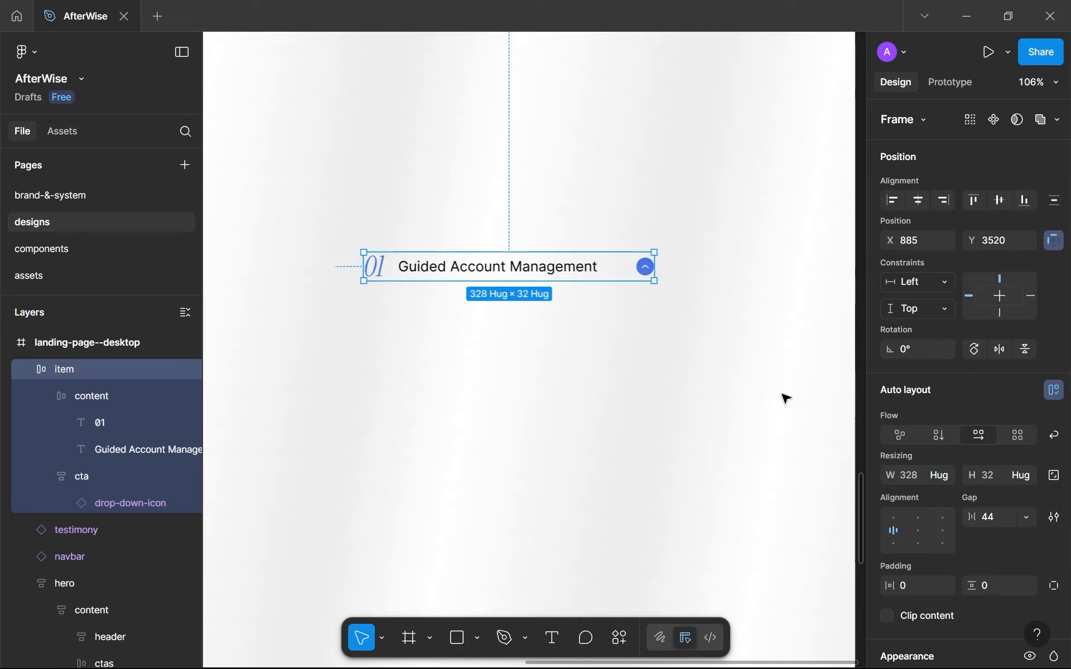
Set the item frame's horizontal and vertical padding to 16 and its gap to Auto.
scroll(899, 408, down, 3)
scroll(899, 409, down, 3)
click(925, 257)
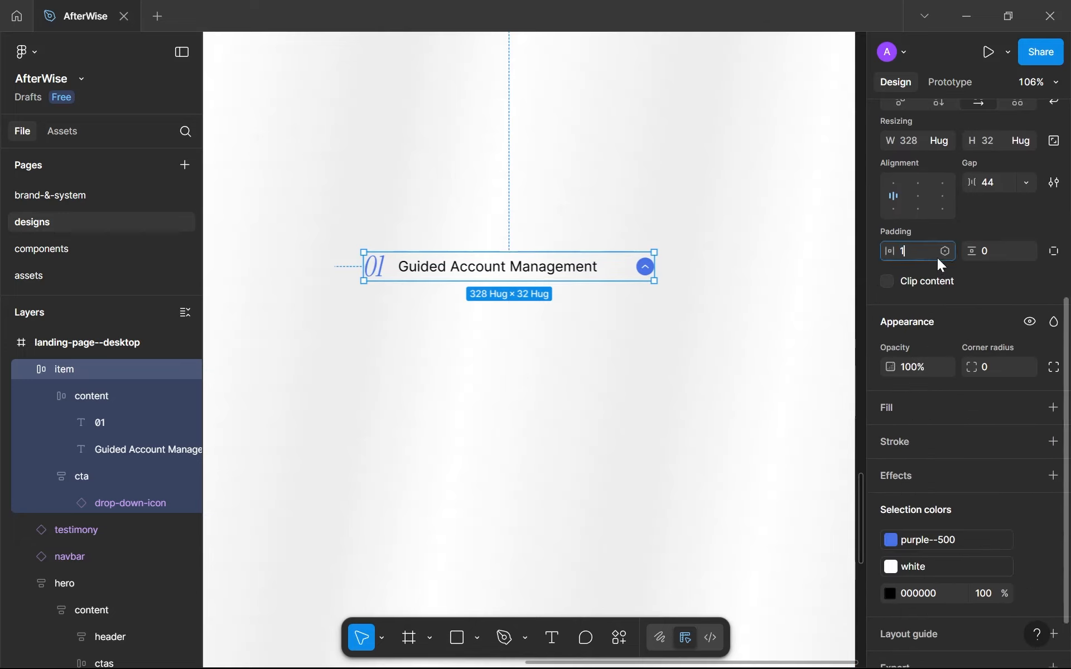
text(16)
click(1002, 246)
text(1)
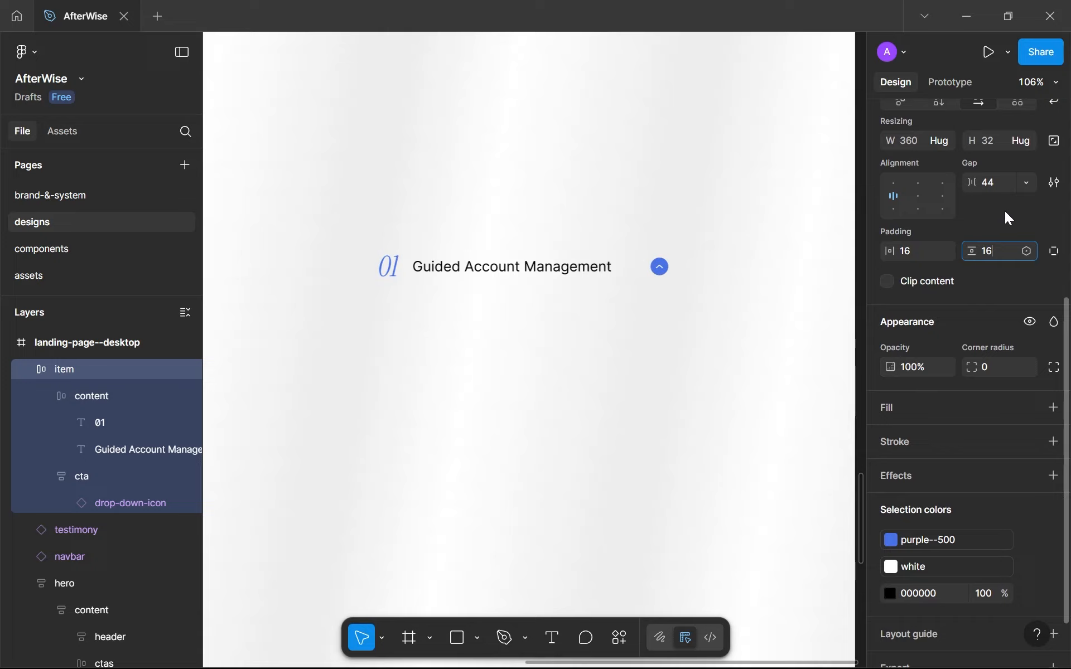
click(1026, 182)
click(994, 210)
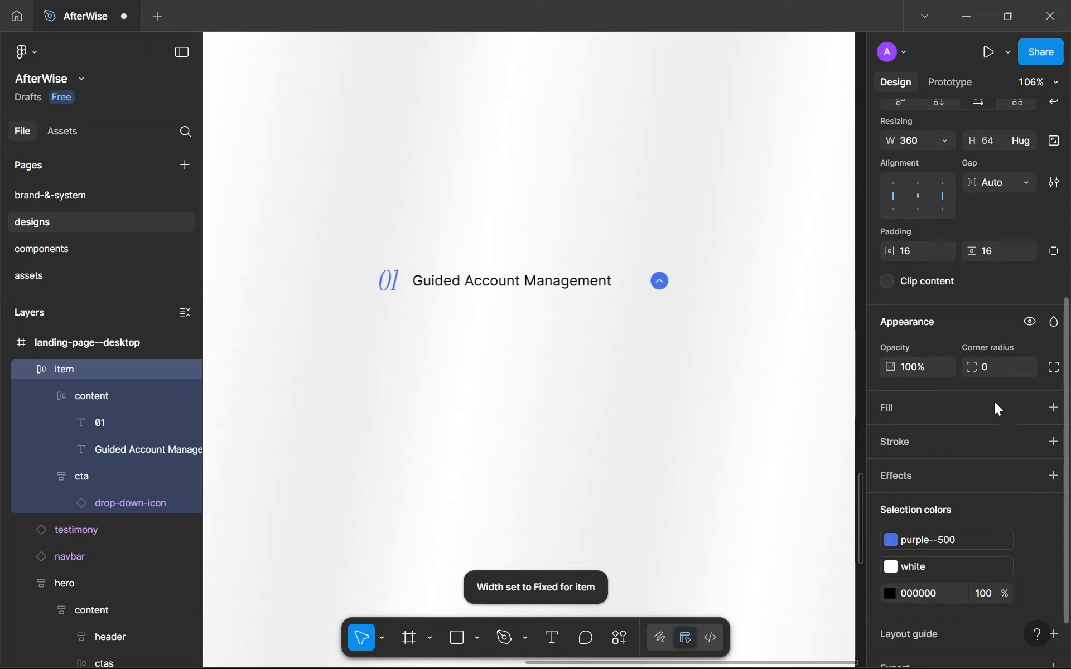
Give the item frame a white fill and a gray--800 stroke.
click(1030, 407)
click(772, 467)
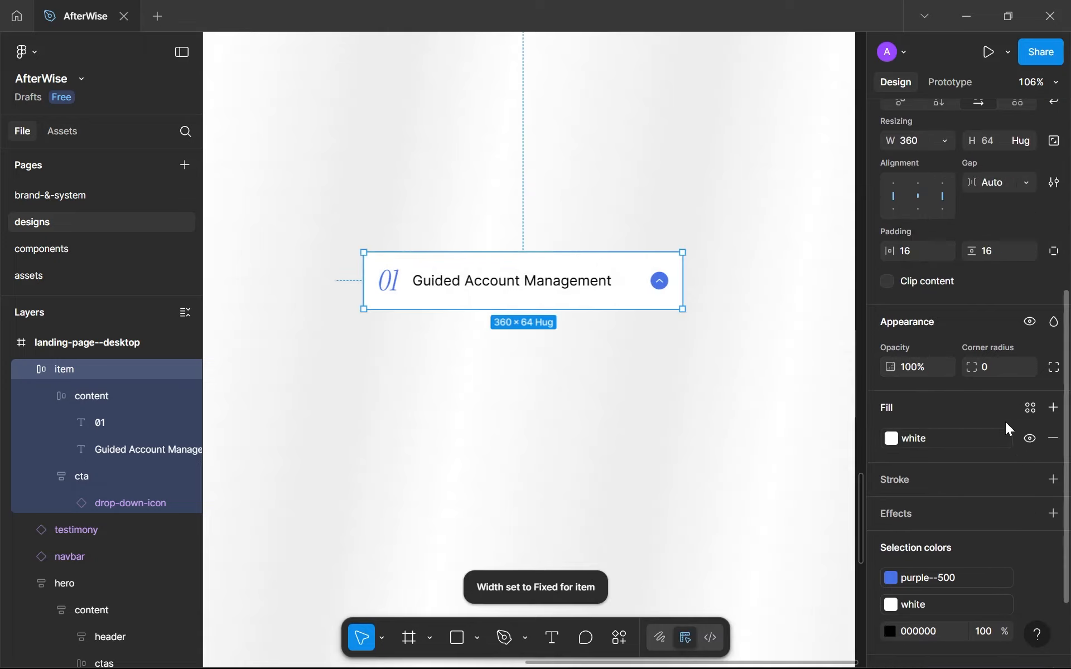
click(1027, 478)
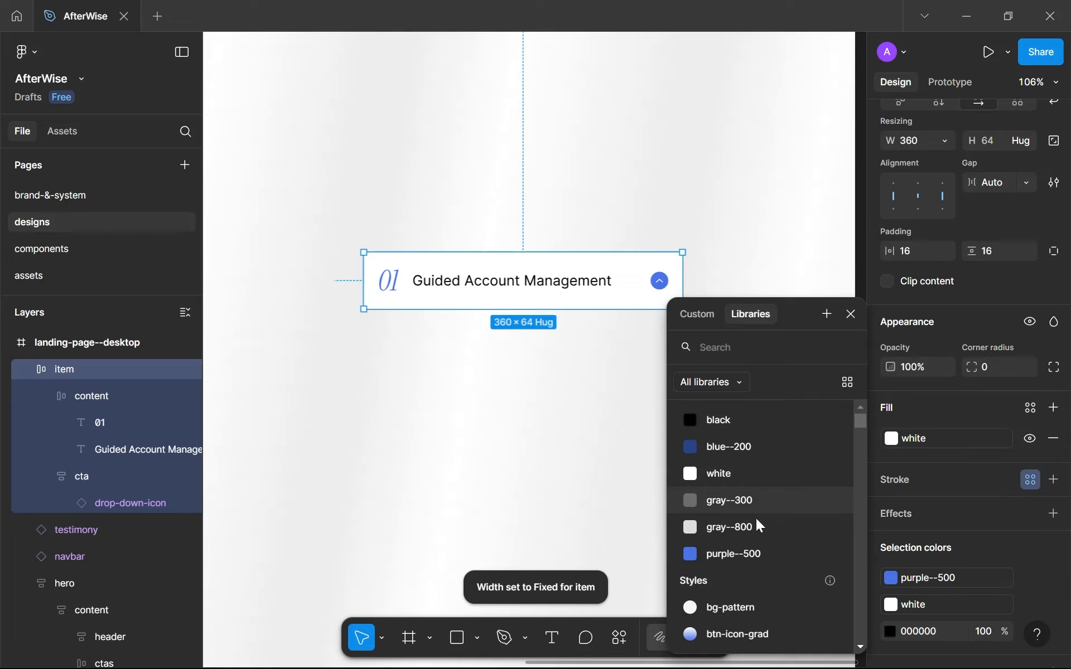
click(756, 520)
Set the item frame's corner radius to 8.
click(984, 367)
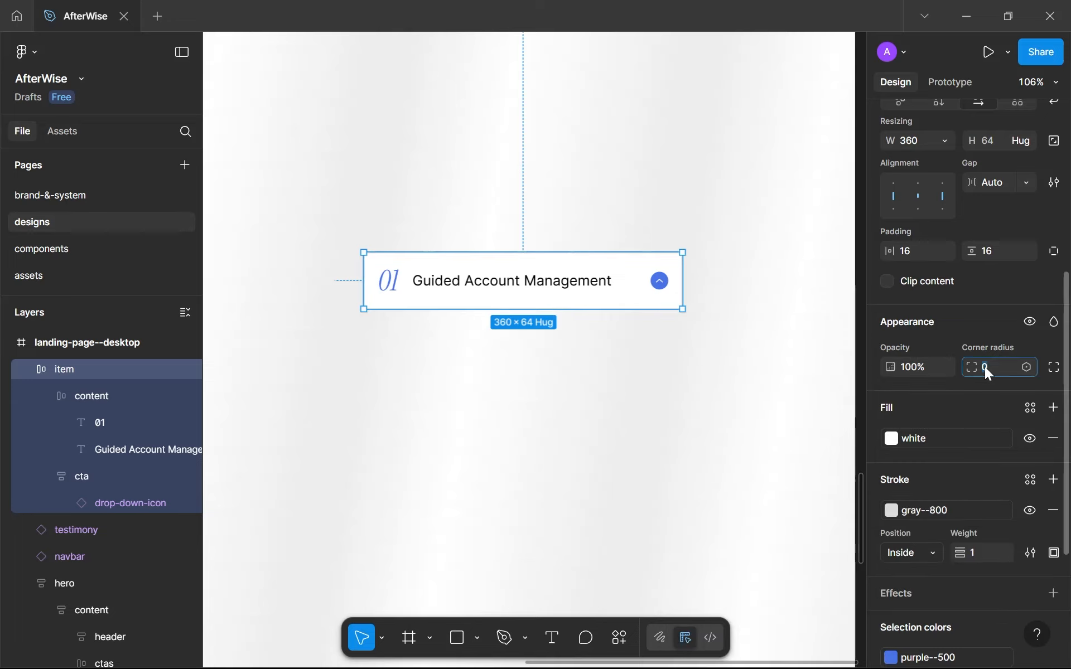
text(8)
key(Return)
Move the item frame slightly higher in the empty area beside the testimony card.
click(435, 390)
scroll(437, 393, down, 2)
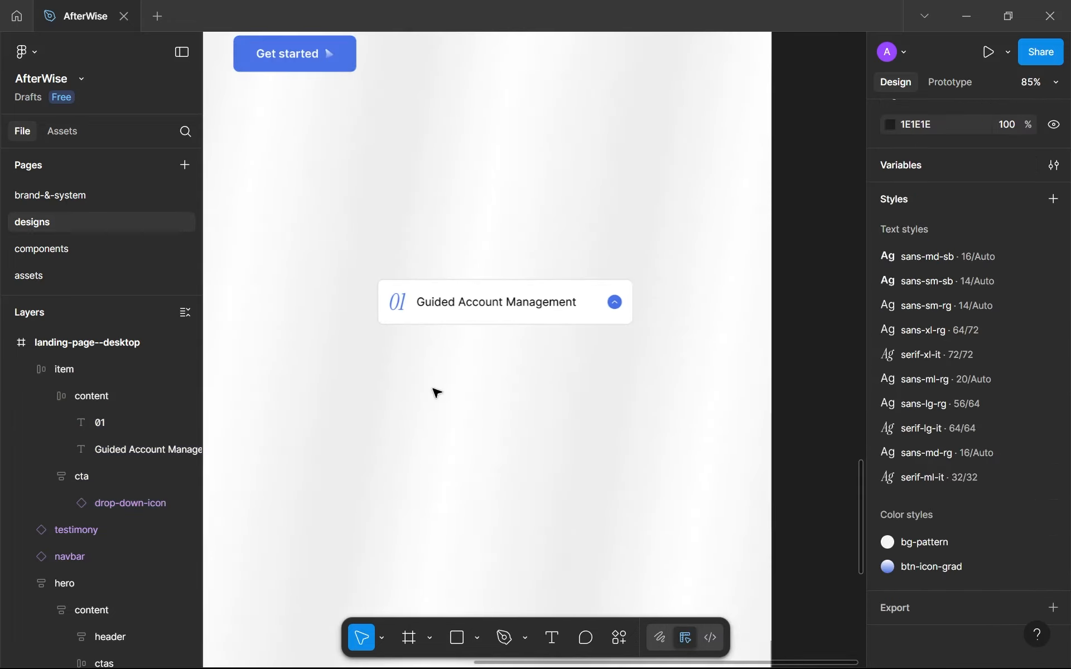
scroll(434, 389, down, 1)
drag(445, 392, 497, 416)
scroll(498, 417, up, 2)
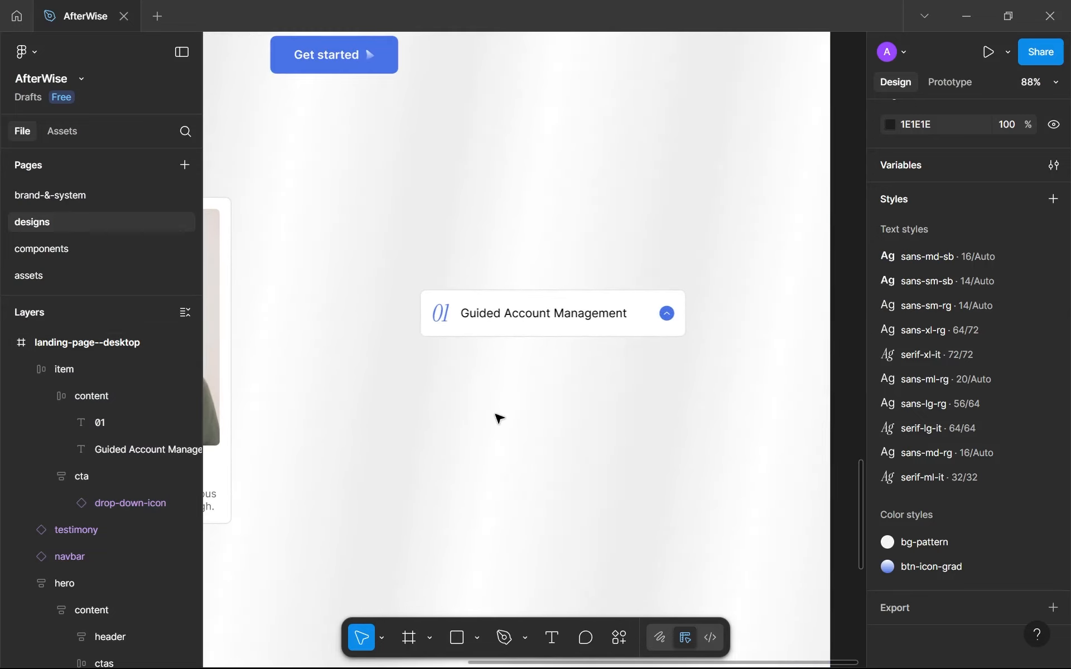
drag(481, 308, 487, 266)
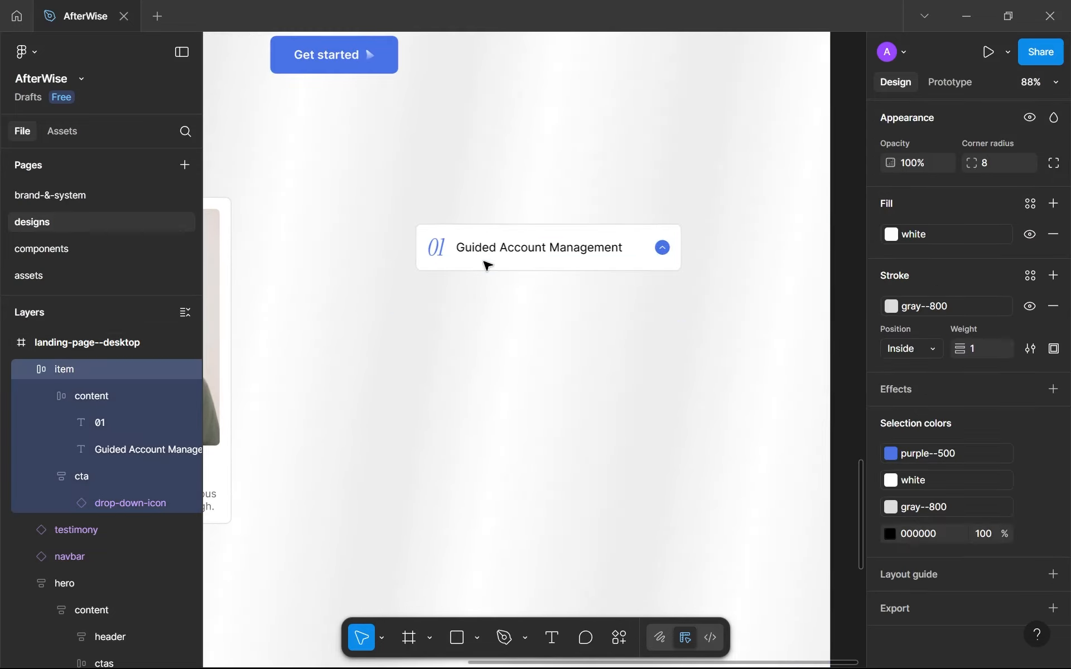
On the components page, duplicate the cards frame and place the copy directly below the original.
click(75, 249)
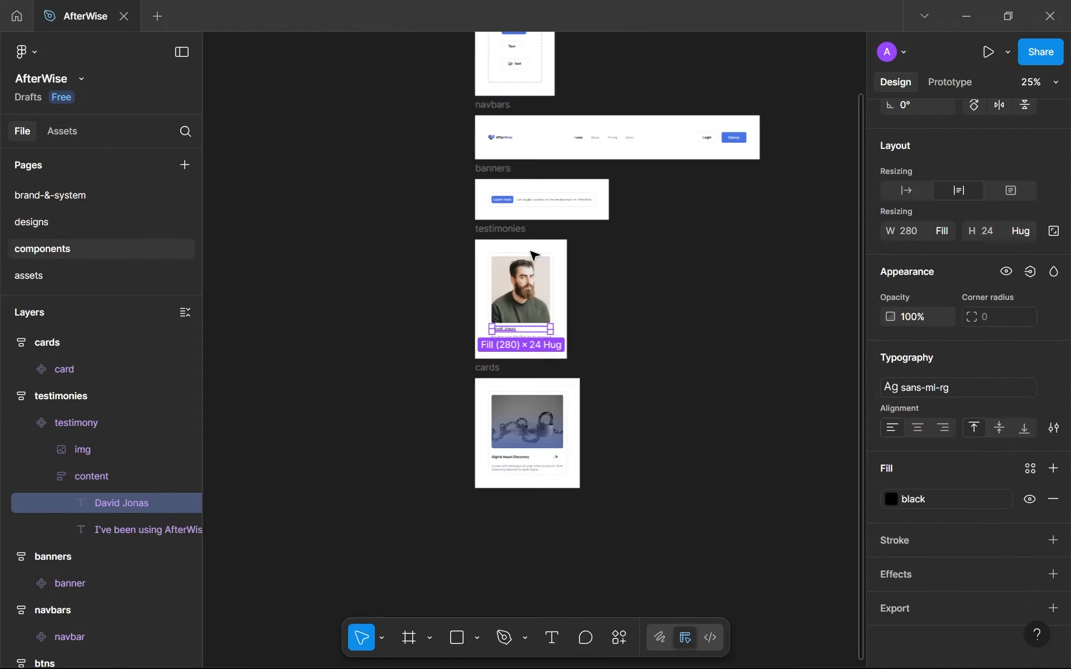
click(502, 359)
scroll(502, 359, down, 3)
drag(502, 360, 541, 255)
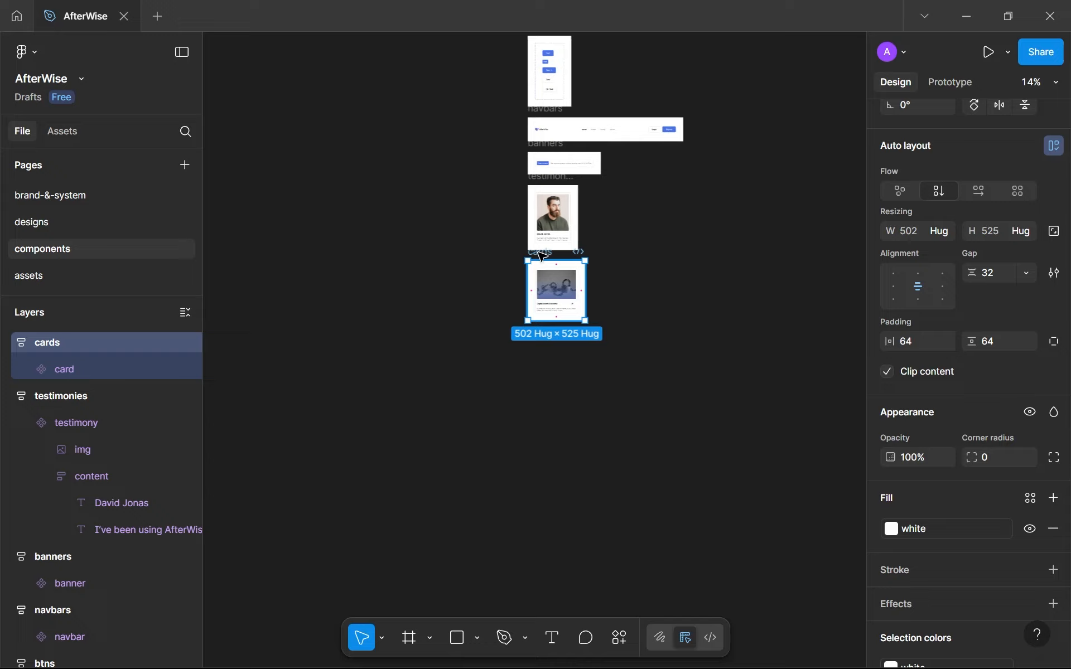
key(ctrl+d)
drag(608, 254, 547, 327)
Replace the card inside the duplicated cards frame with the Guided Account Management item.
scroll(547, 326, up, 5)
click(570, 396)
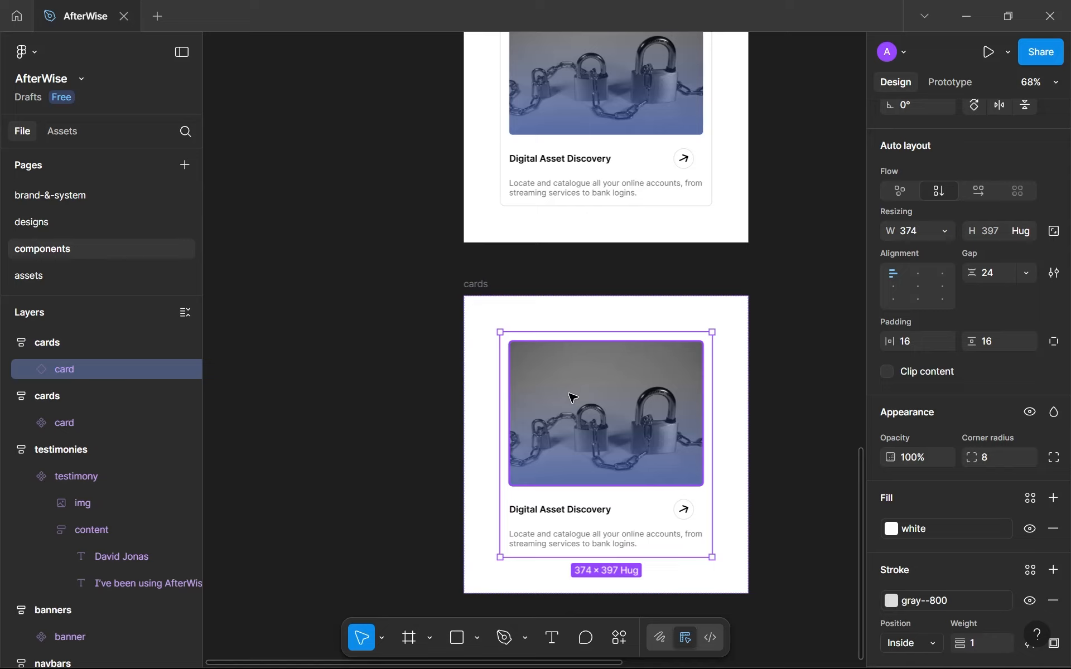
key(ctrl+shift+r)
Rename the duplicated cards frame to accordion-items.
double_click(473, 286)
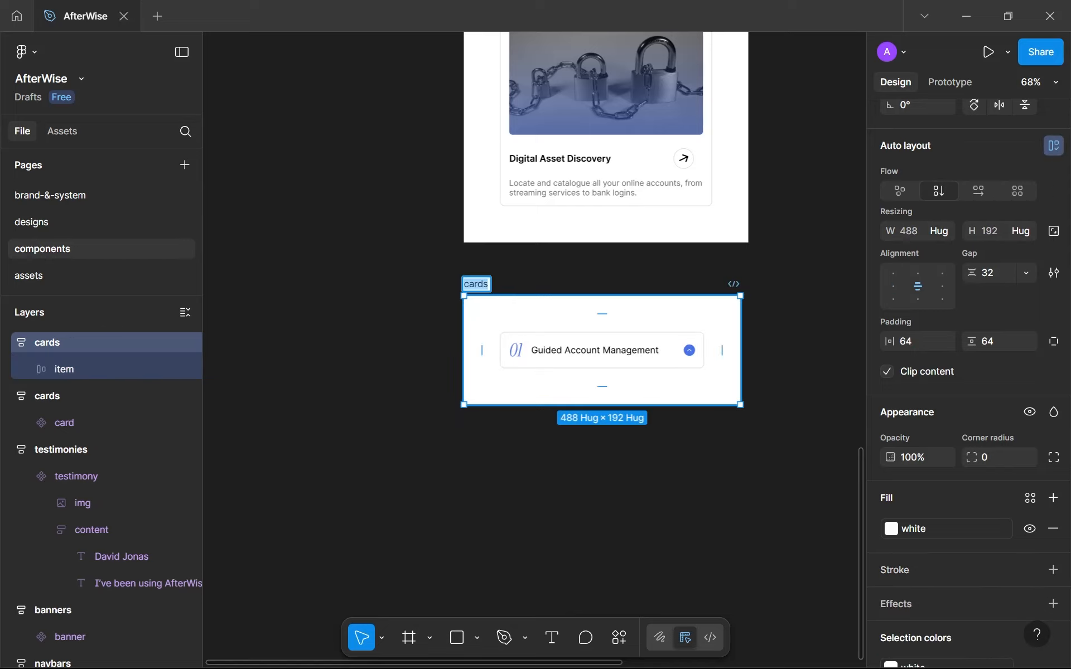
text(accordion)
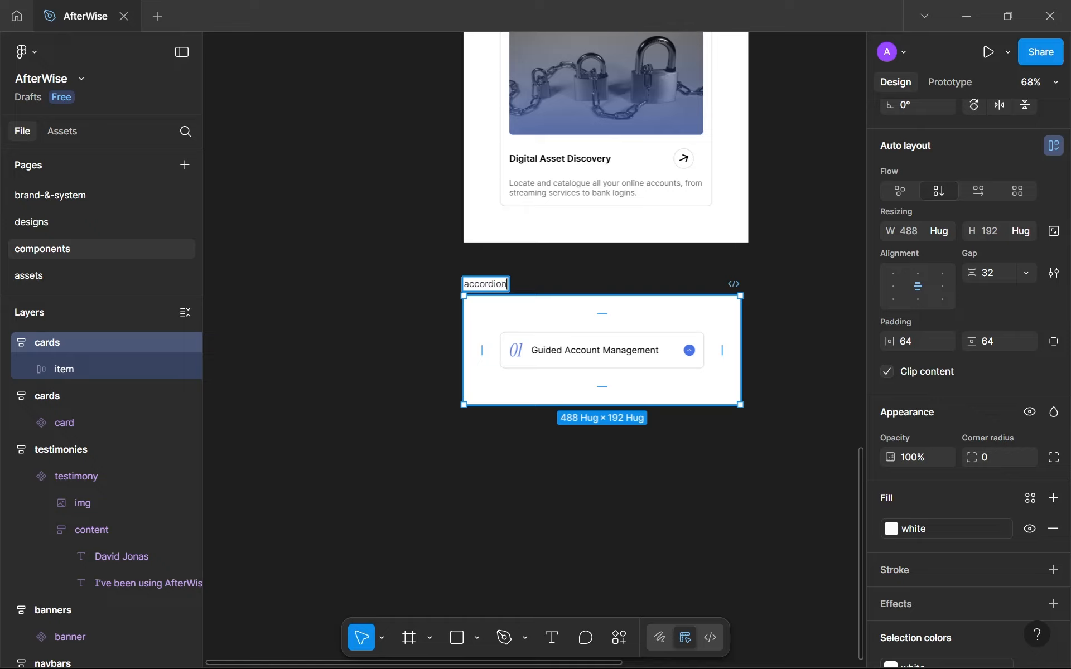
text(-items)
key(Return)
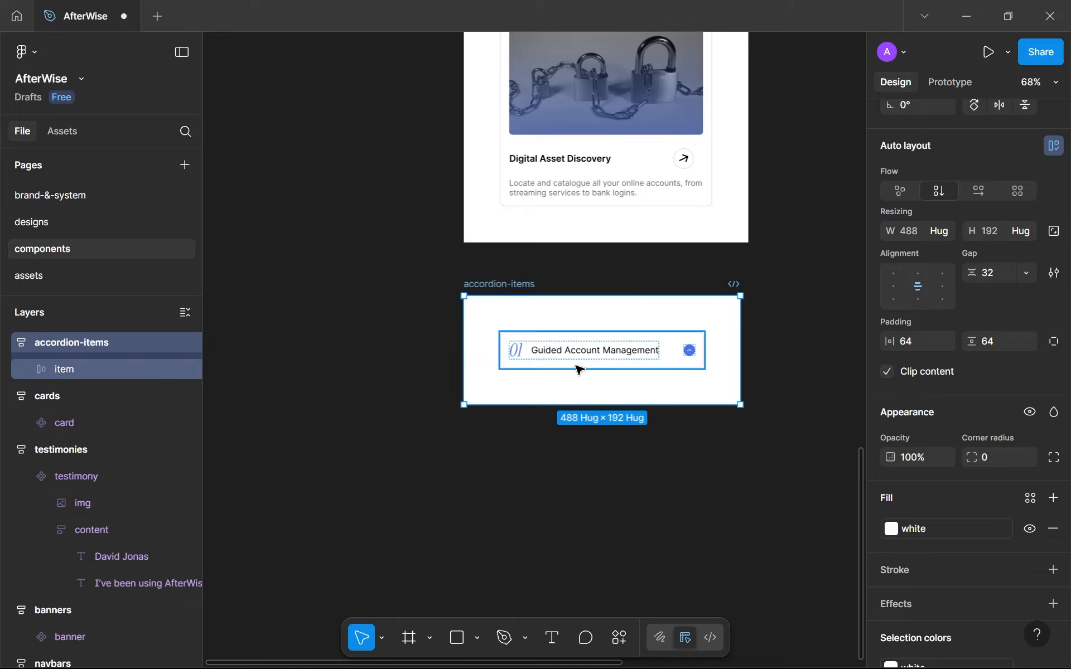
Turn the item in the accordion-items frame into a component and add a second variant.
click(533, 340)
scroll(903, 498, up, 3)
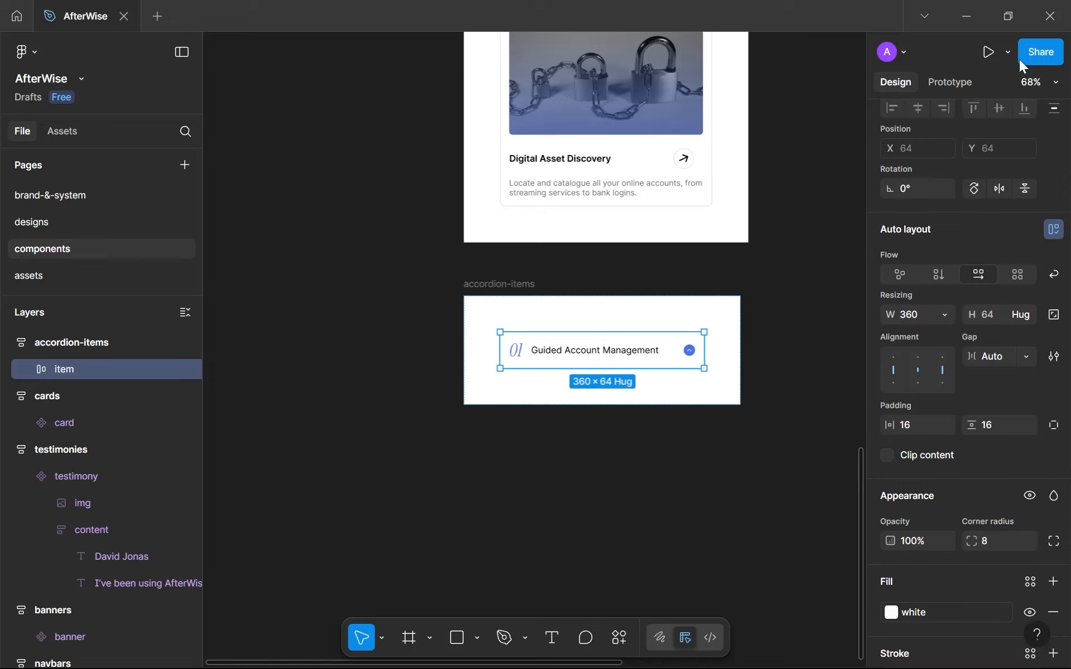
click(993, 120)
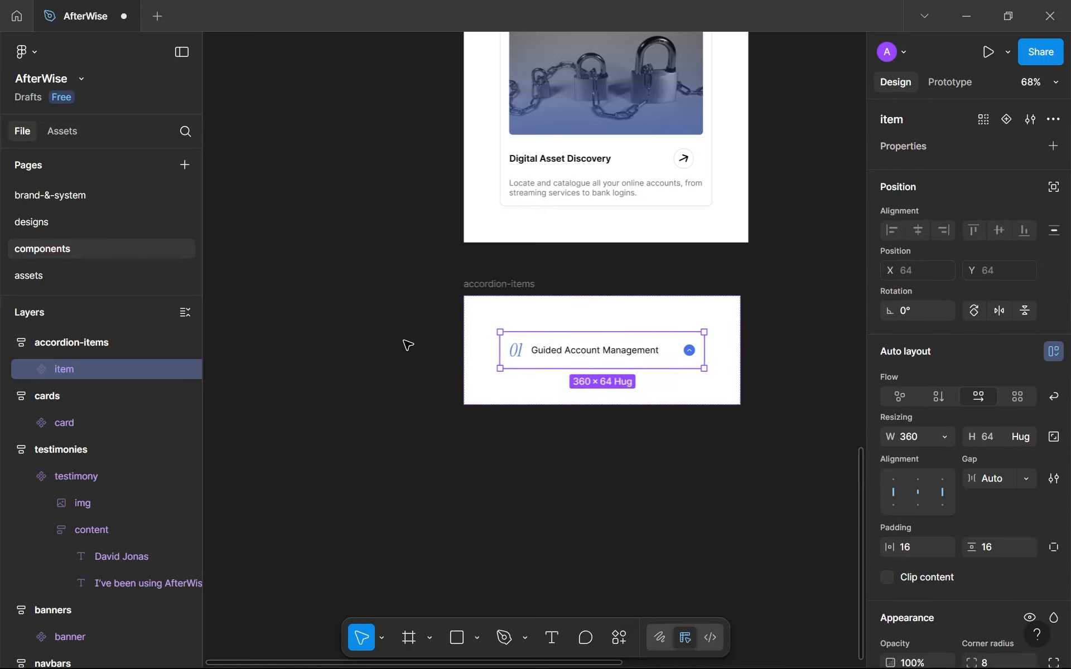
click(1007, 121)
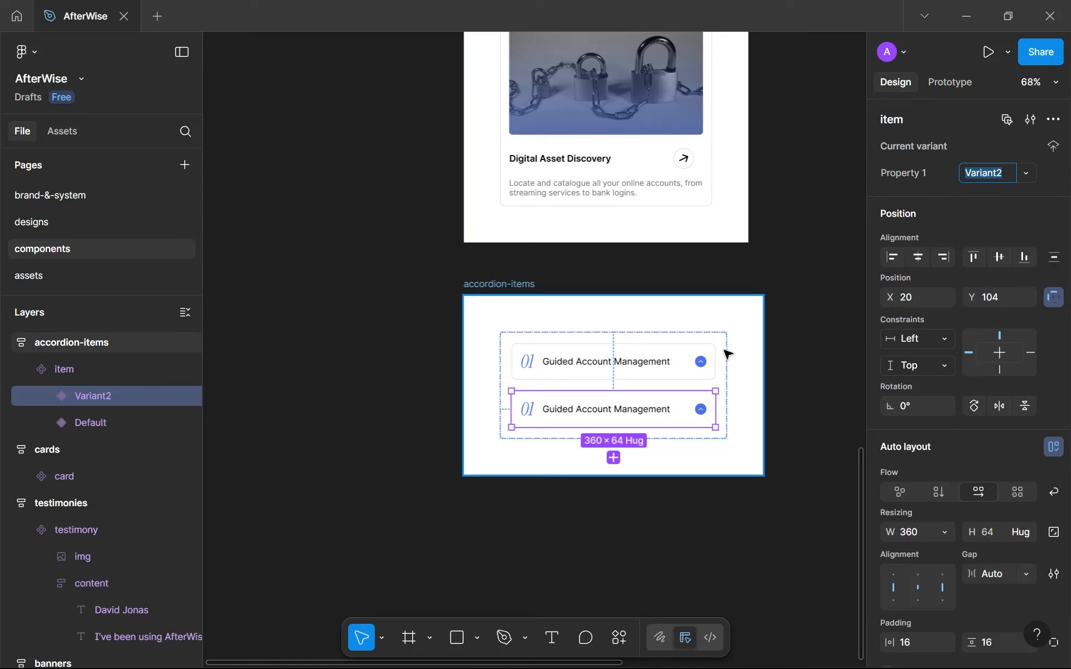
Name the first item variant opened and the second variant closed.
scroll(725, 354, up, 3)
click(626, 375)
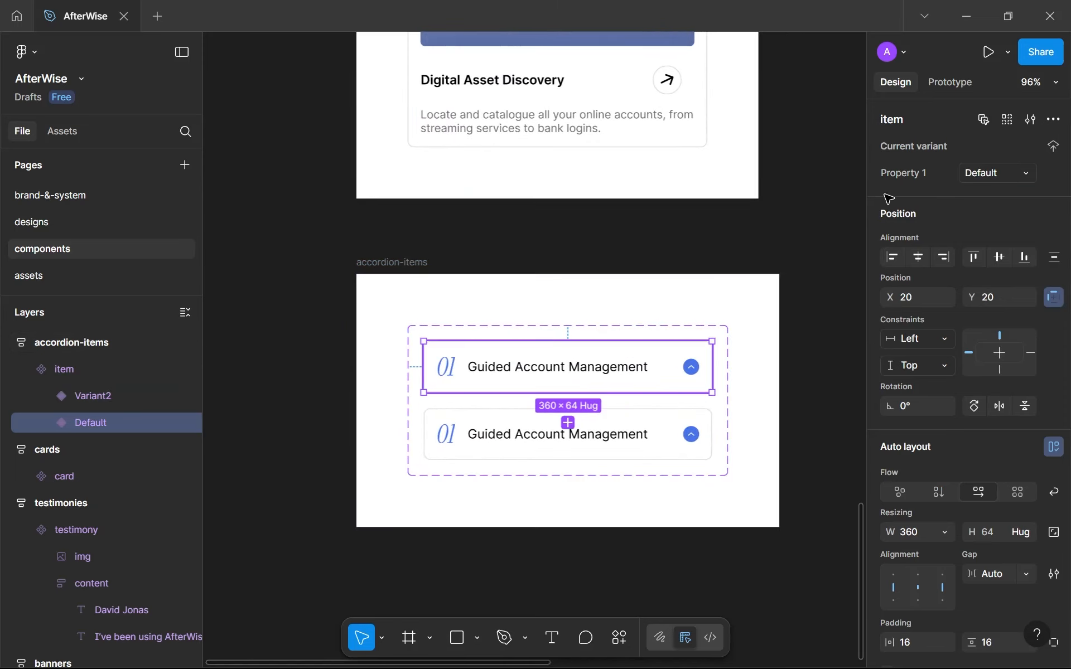
text(opened)
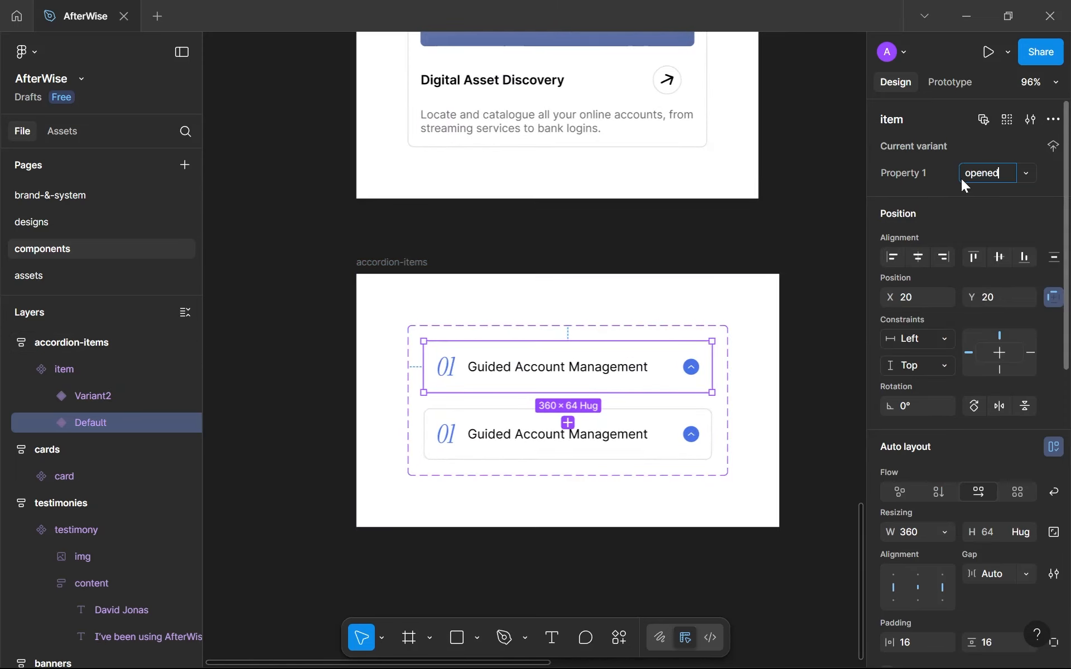
click(656, 438)
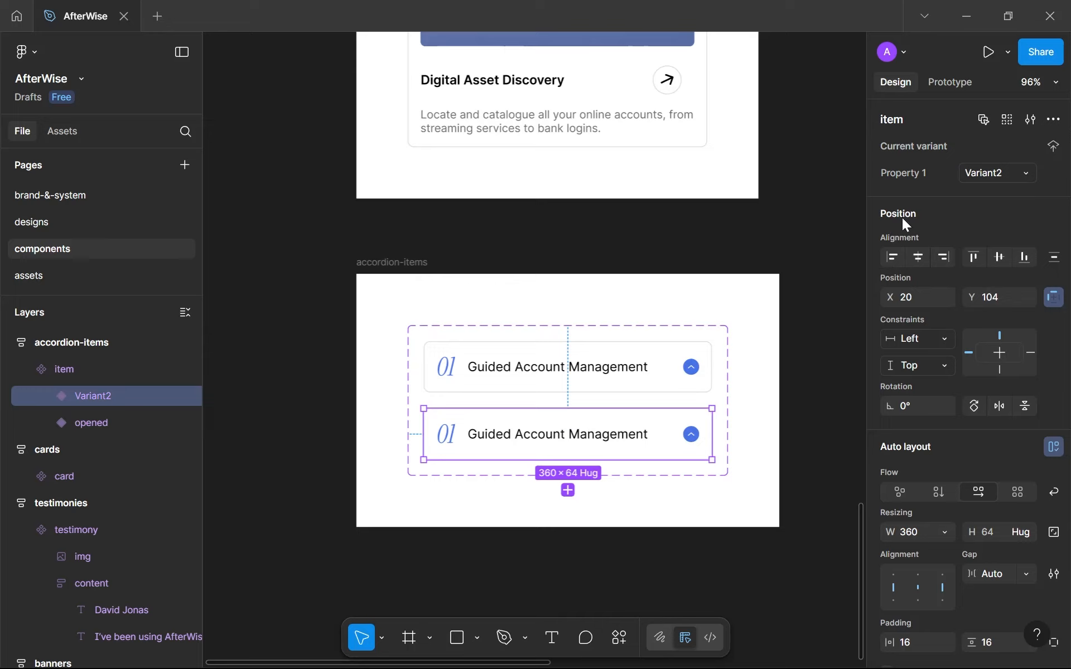
click(969, 178)
text(closed)
key(Return)
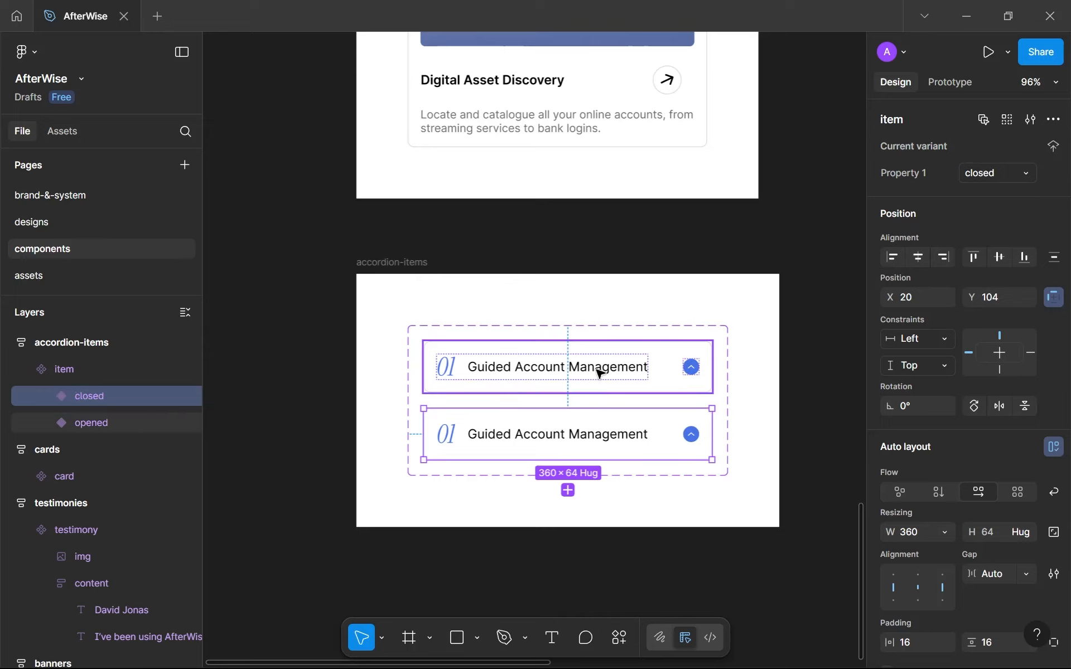
Change the item component set's stroke colour to purple--500.
click(721, 385)
scroll(951, 509, down, 5)
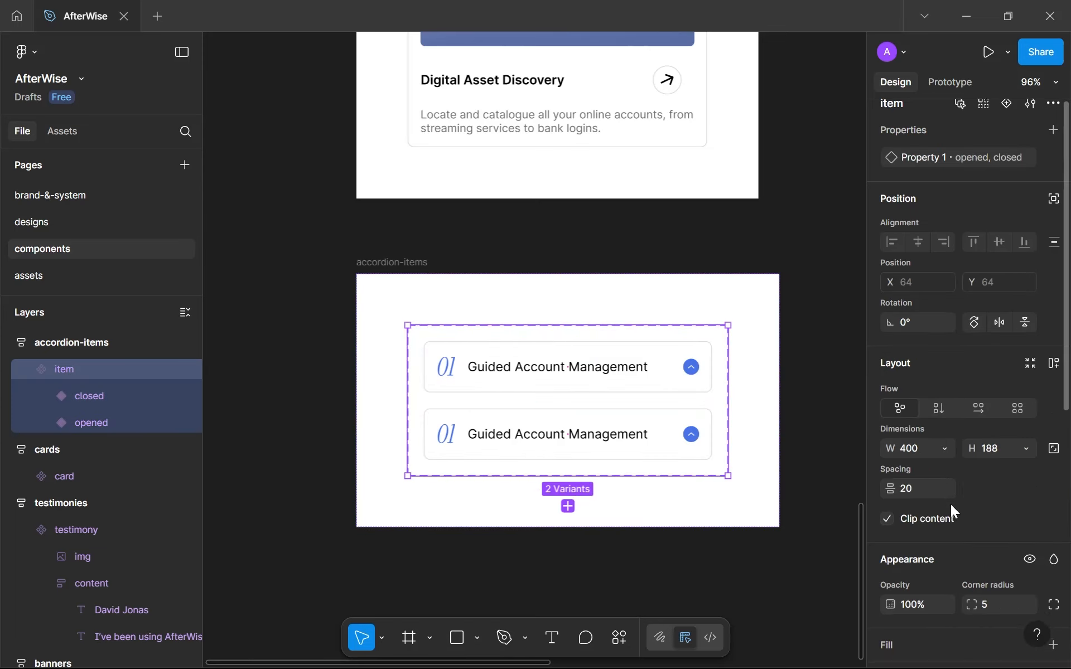
click(1030, 441)
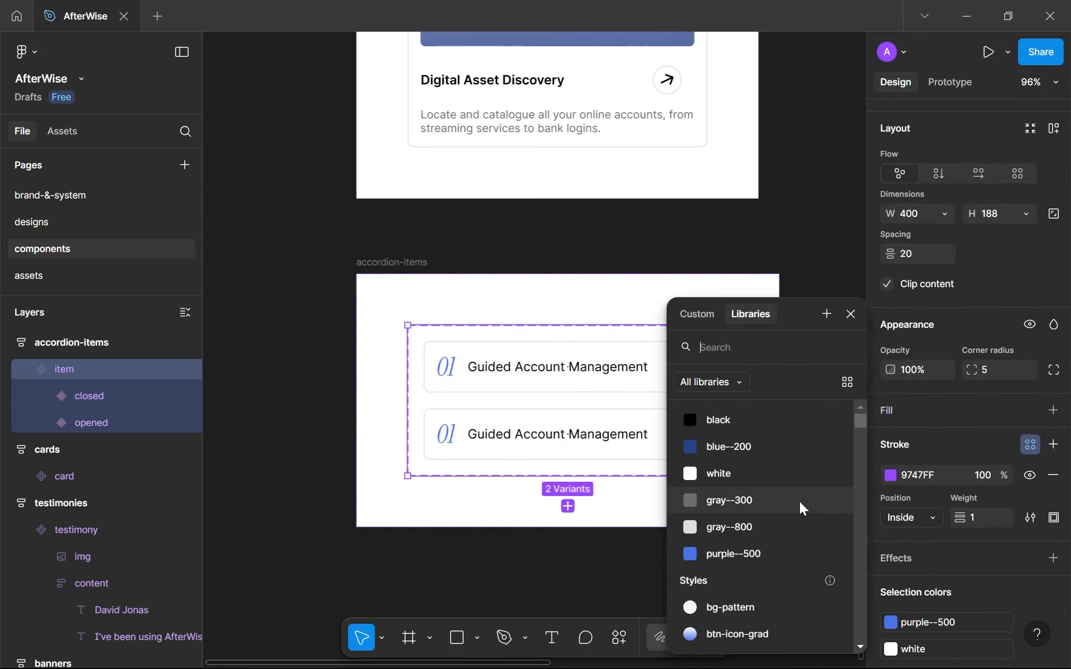
click(754, 545)
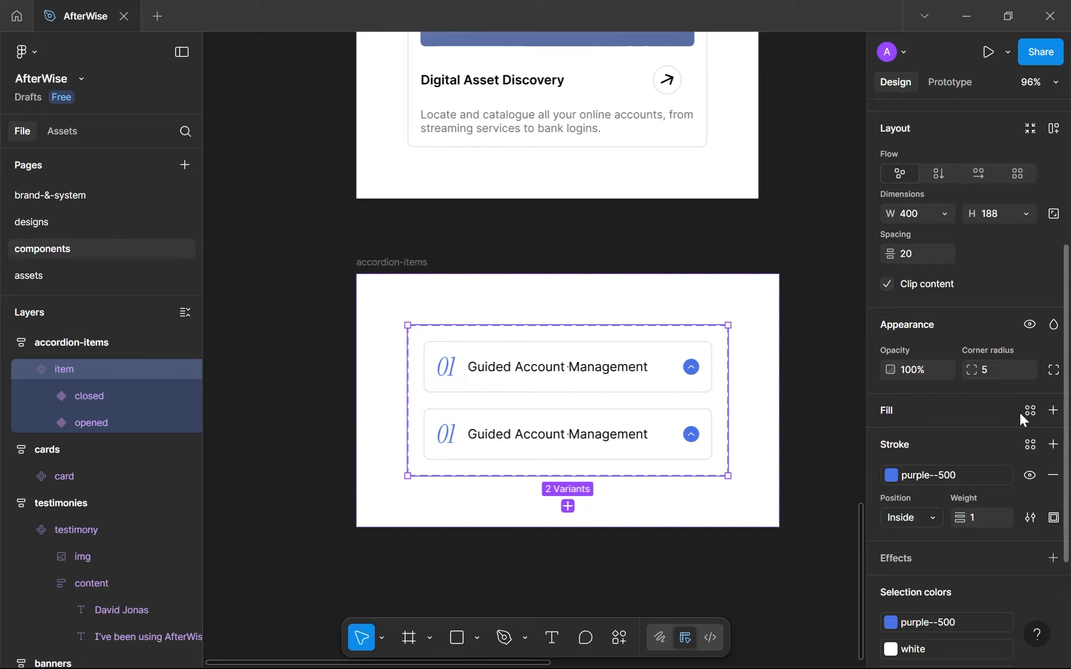
Add auto layout to the item component set with horizontal and vertical padding of 64.
click(1049, 135)
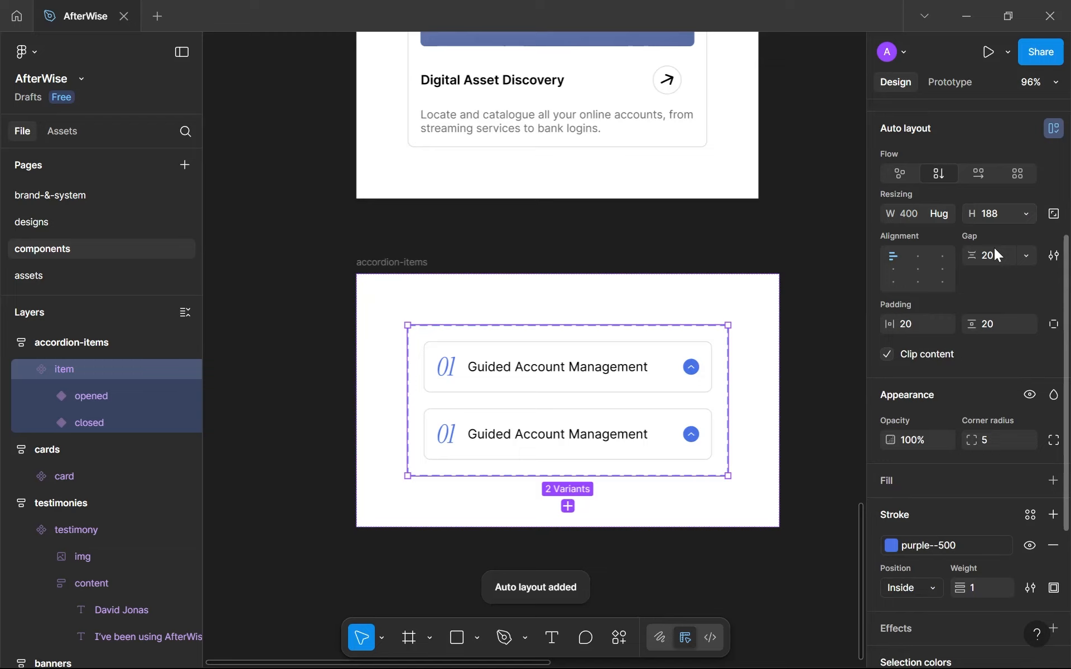
click(924, 323)
text(64)
click(995, 317)
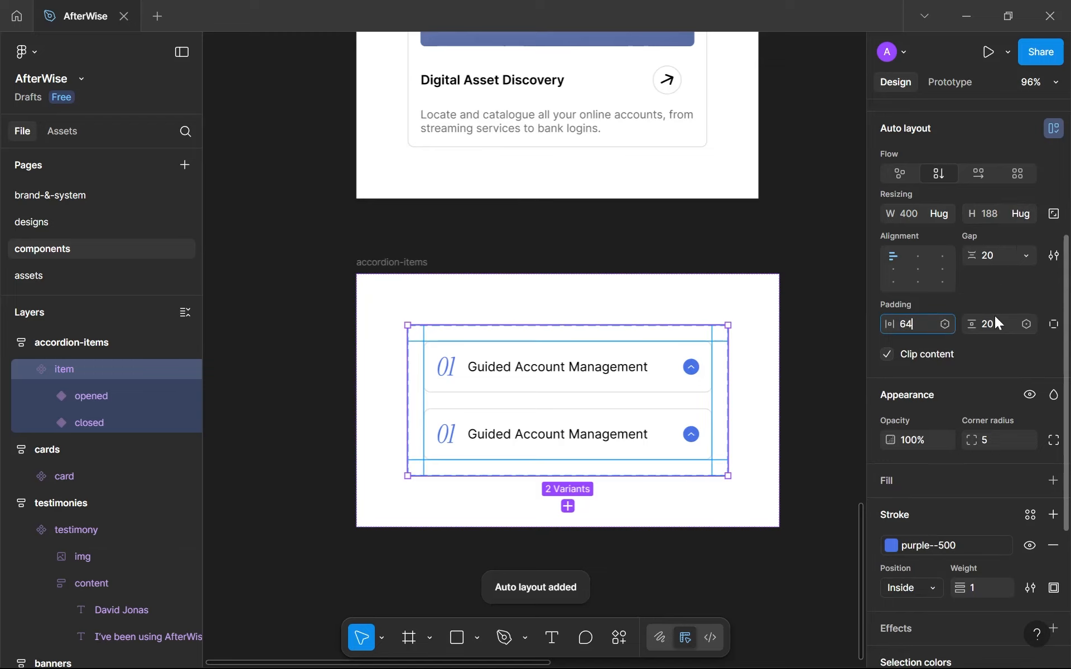
text(64)
Set the gap between the opened and closed variants to 32.
click(998, 256)
text(2)
scroll(800, 365, down, 3)
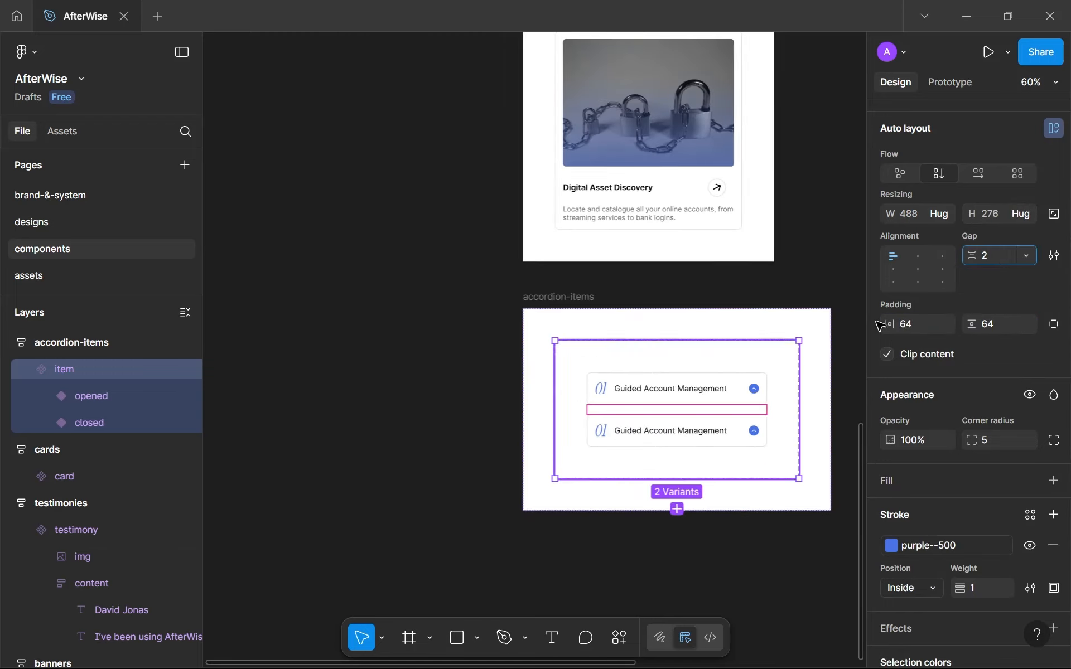
key(BackSpace)
text(32)
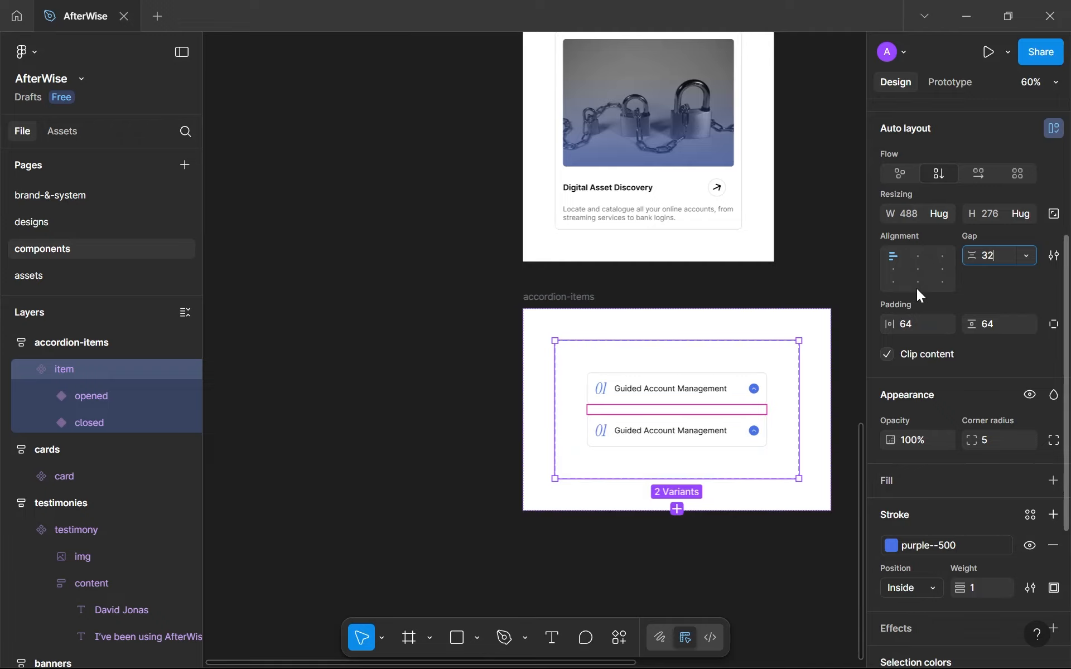
key(Return)
Flip the drop-down-icon in the closed variant vertically.
scroll(681, 432, up, 3)
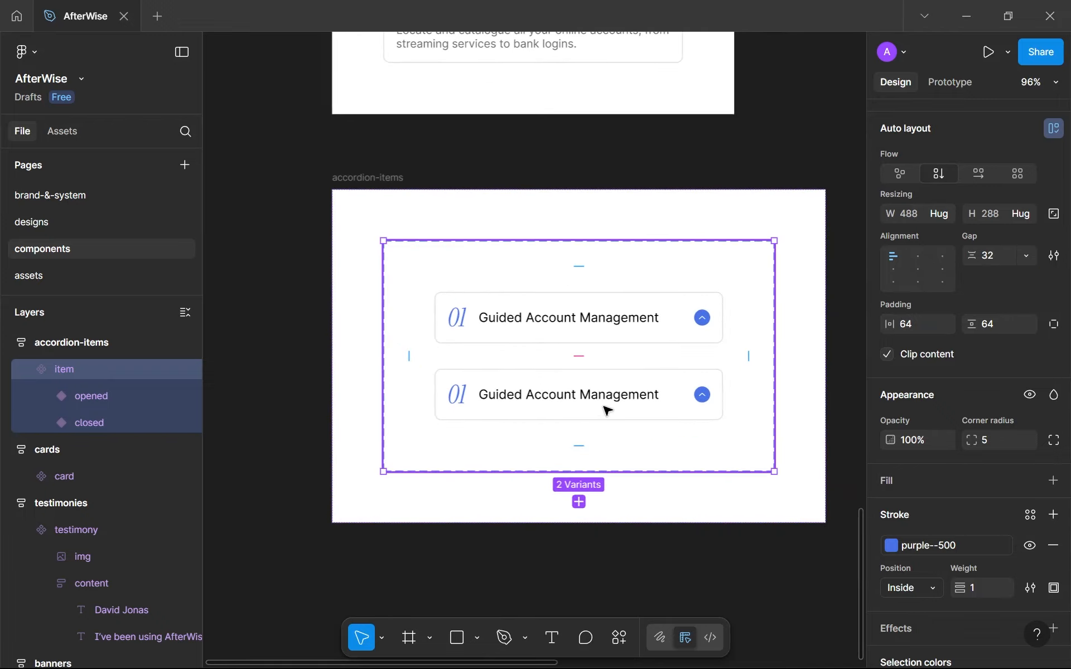
click(611, 414)
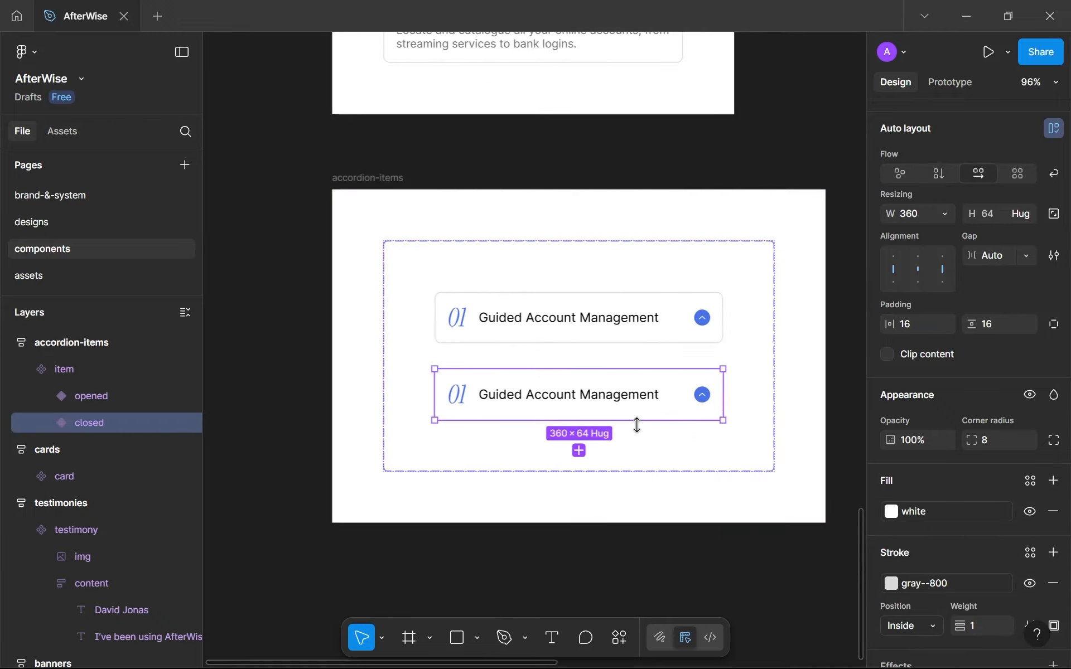
scroll(636, 425, up, 3)
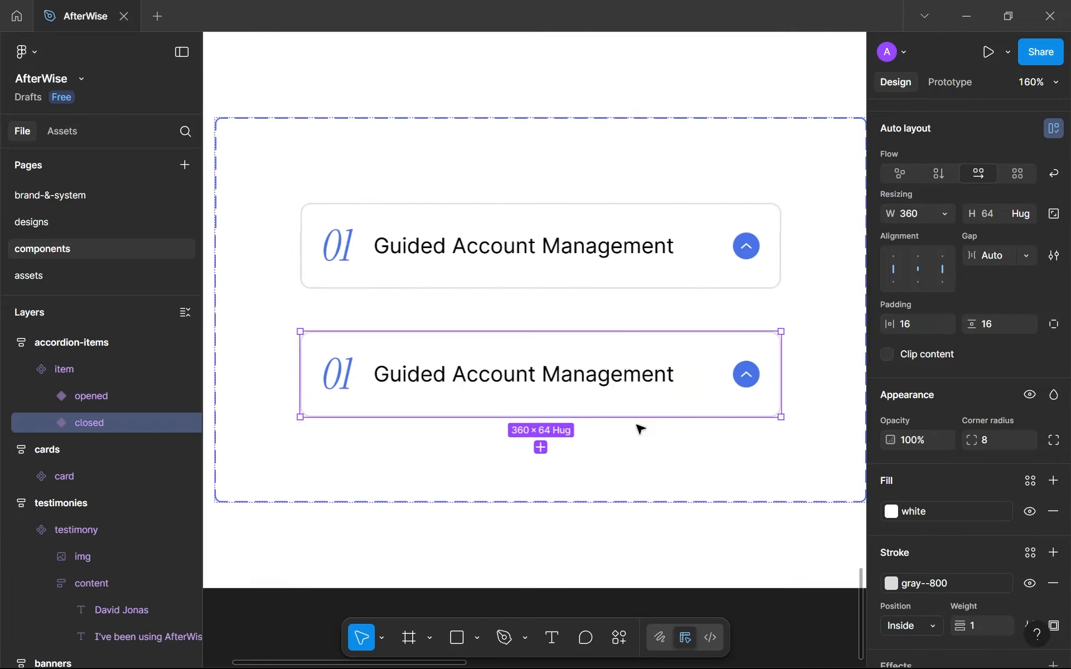
click(746, 375)
click(747, 378)
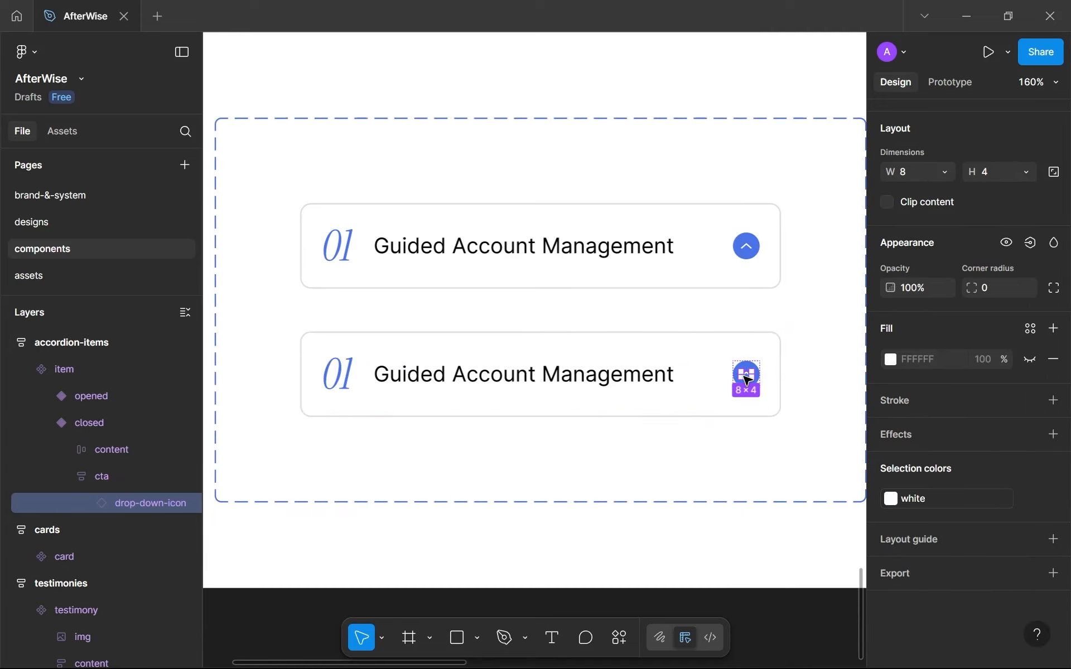
right_click(747, 378)
scroll(791, 574, down, 1)
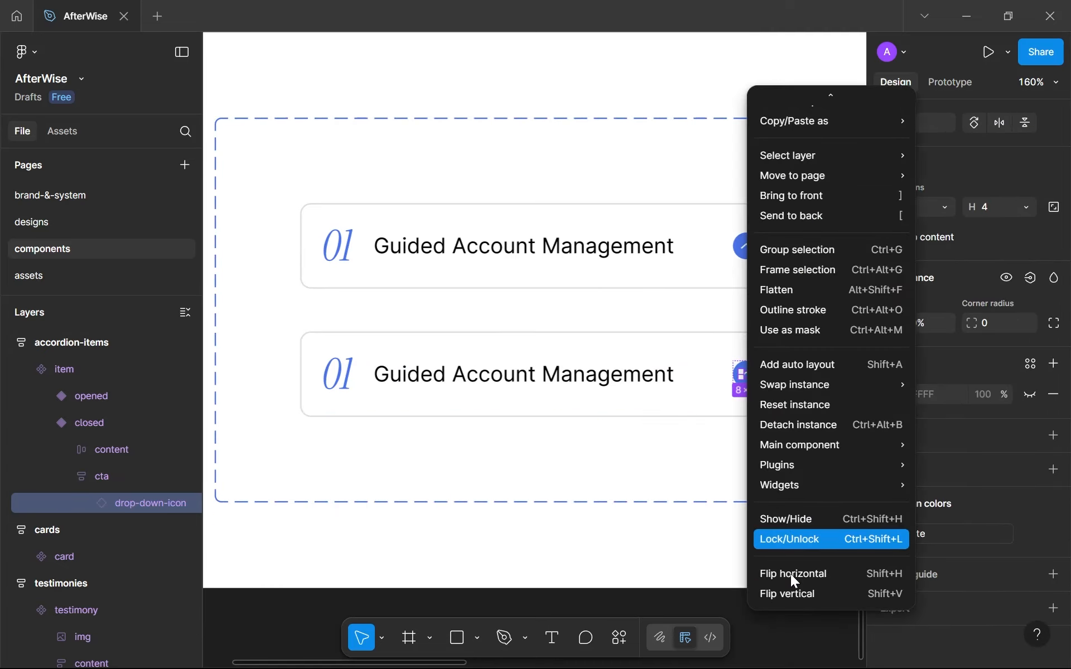
click(808, 594)
scroll(747, 407, up, 5)
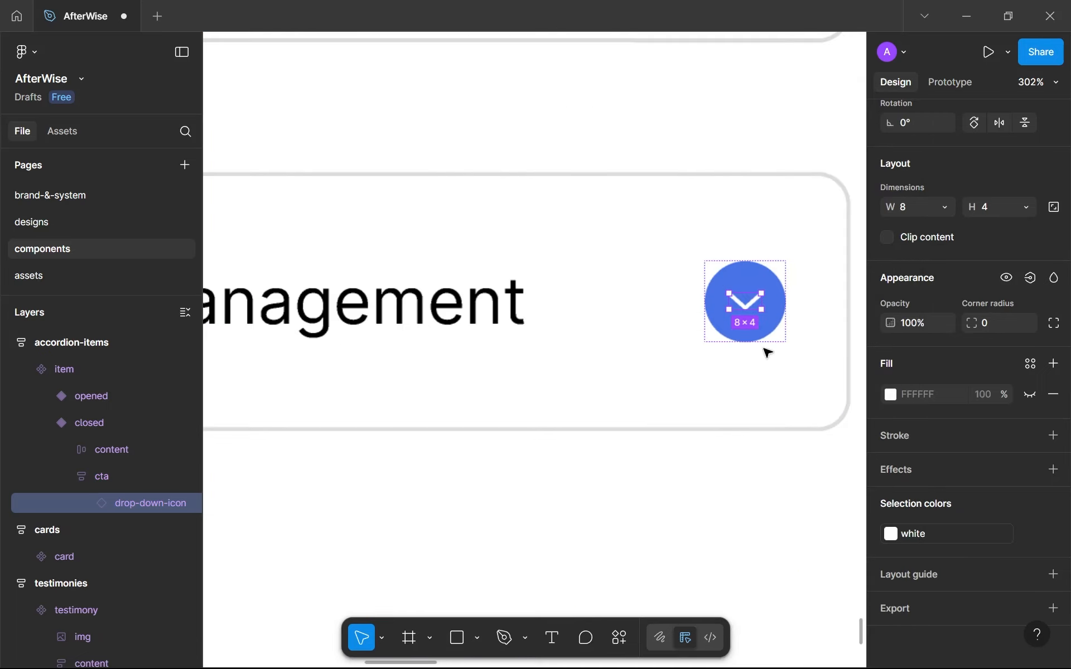
In the closed variant, recolour the cta circle's fill to white and its drop-down-icon to black.
click(782, 311)
scroll(942, 413, down, 3)
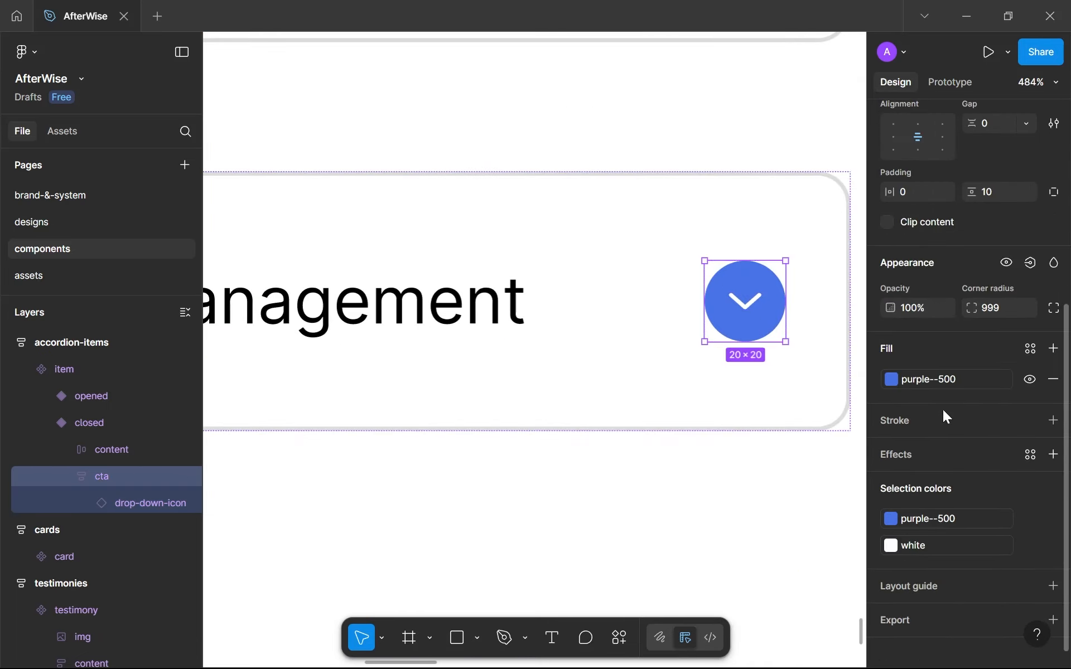
click(948, 380)
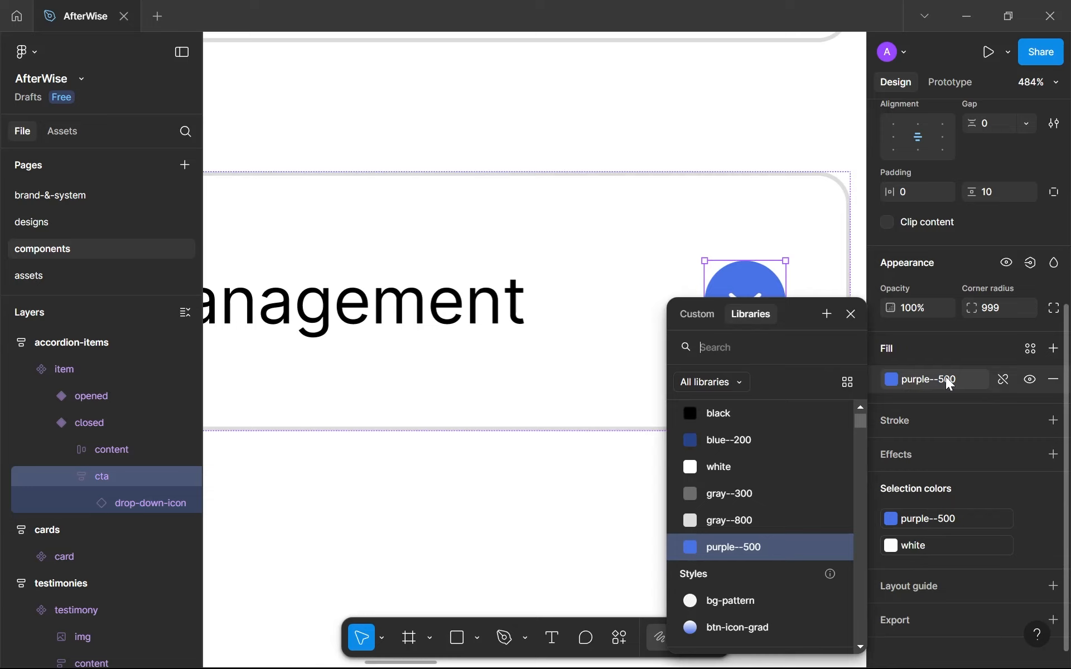
click(751, 464)
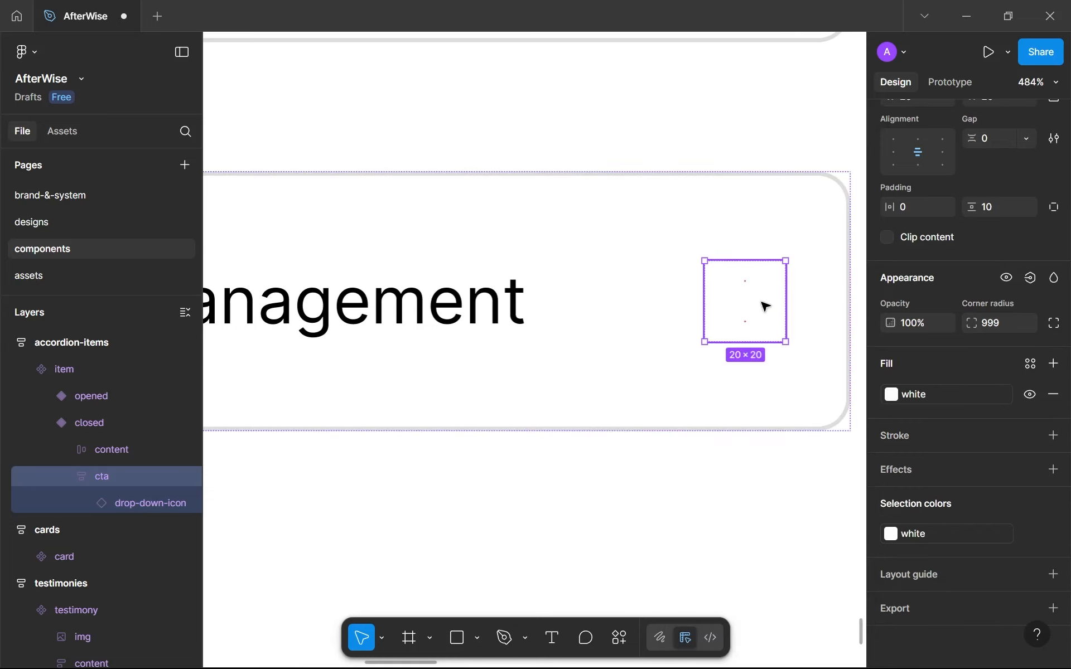
click(759, 304)
click(961, 534)
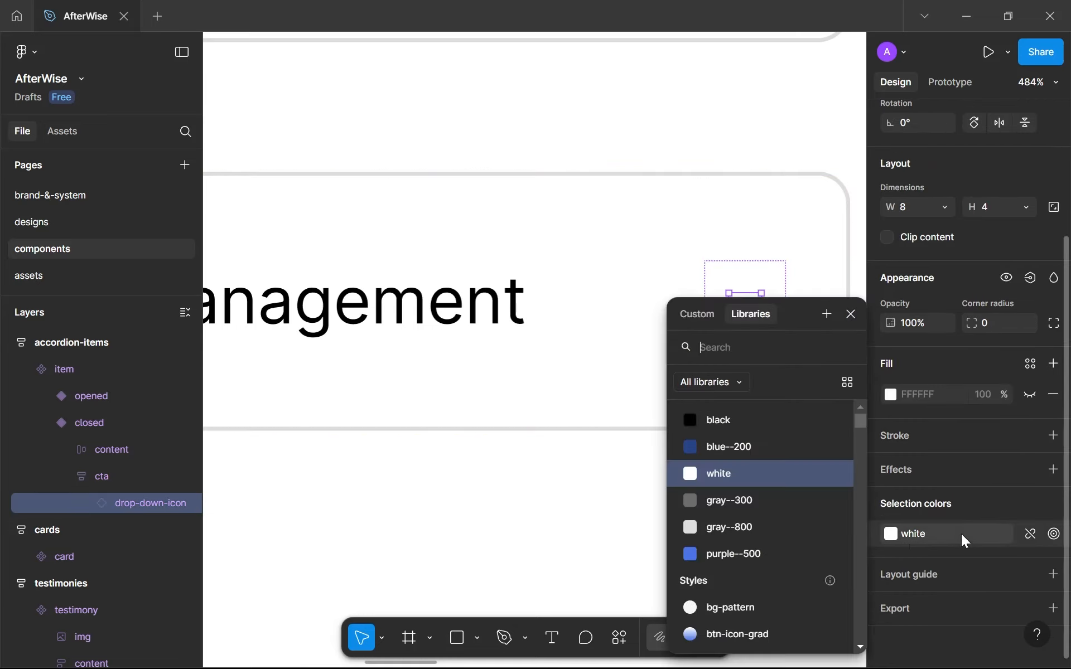
click(755, 421)
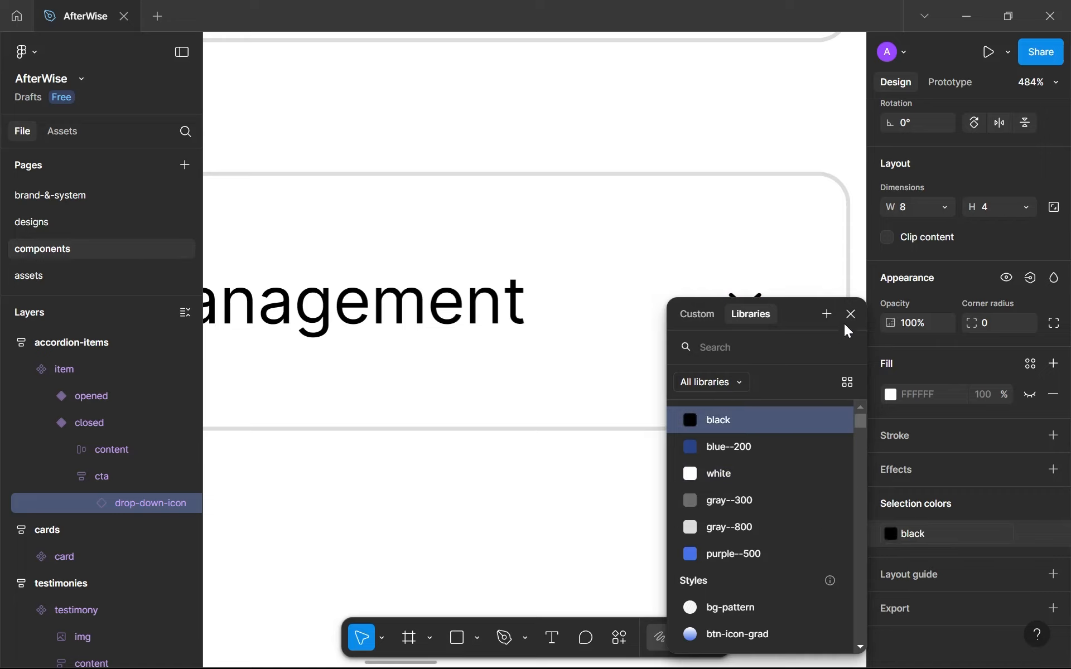
click(851, 316)
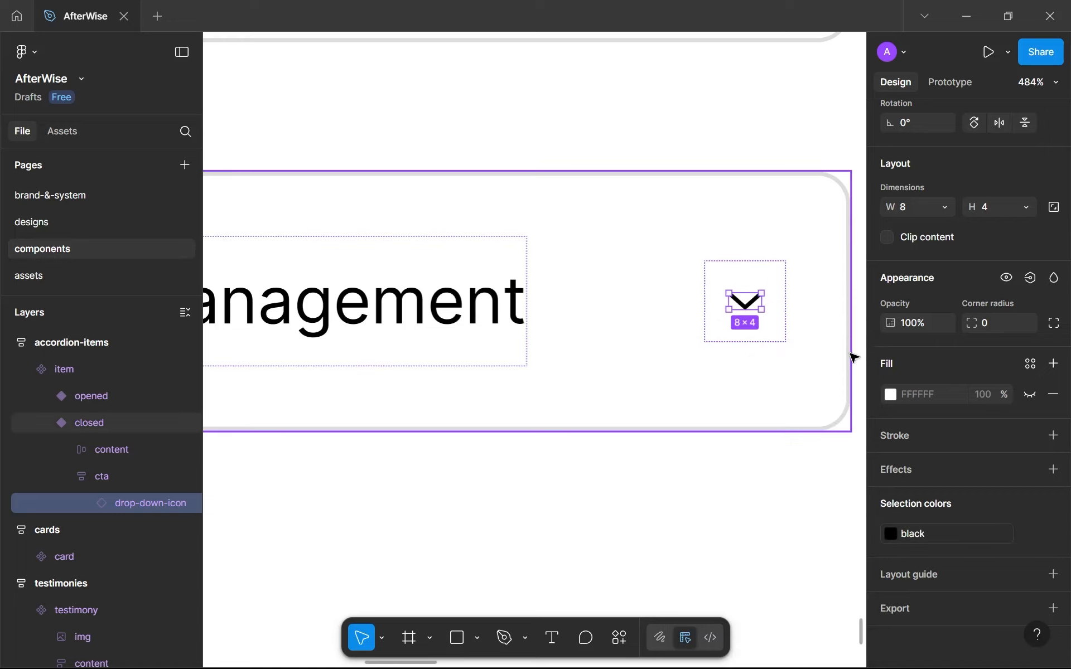
Add a gray--800 stroke to the closed variant's cta circle.
click(778, 284)
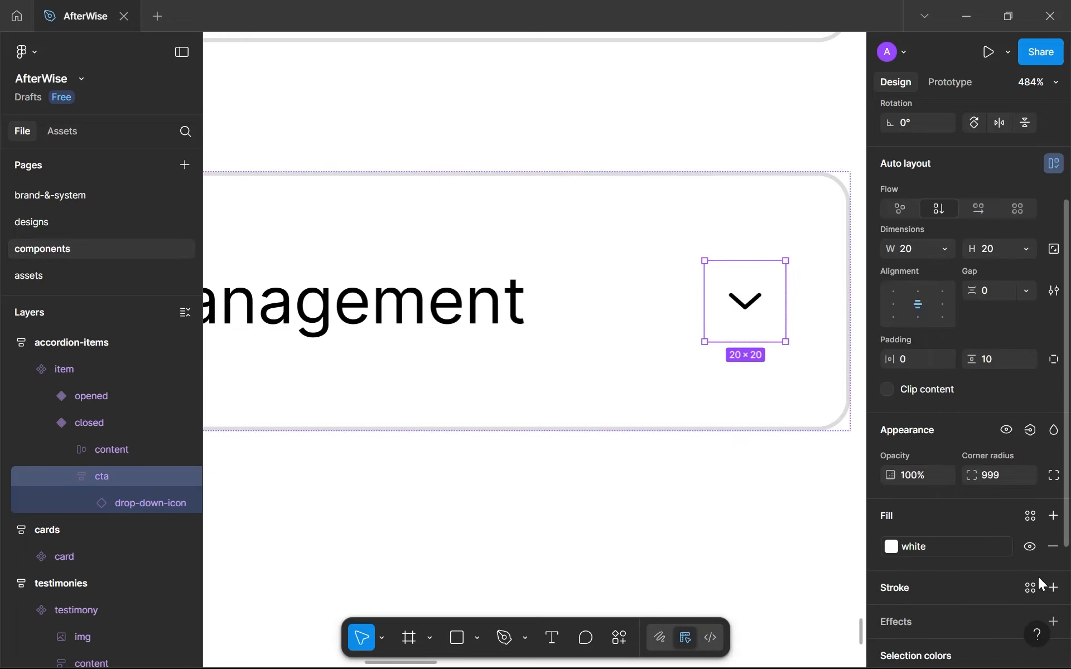
click(1030, 587)
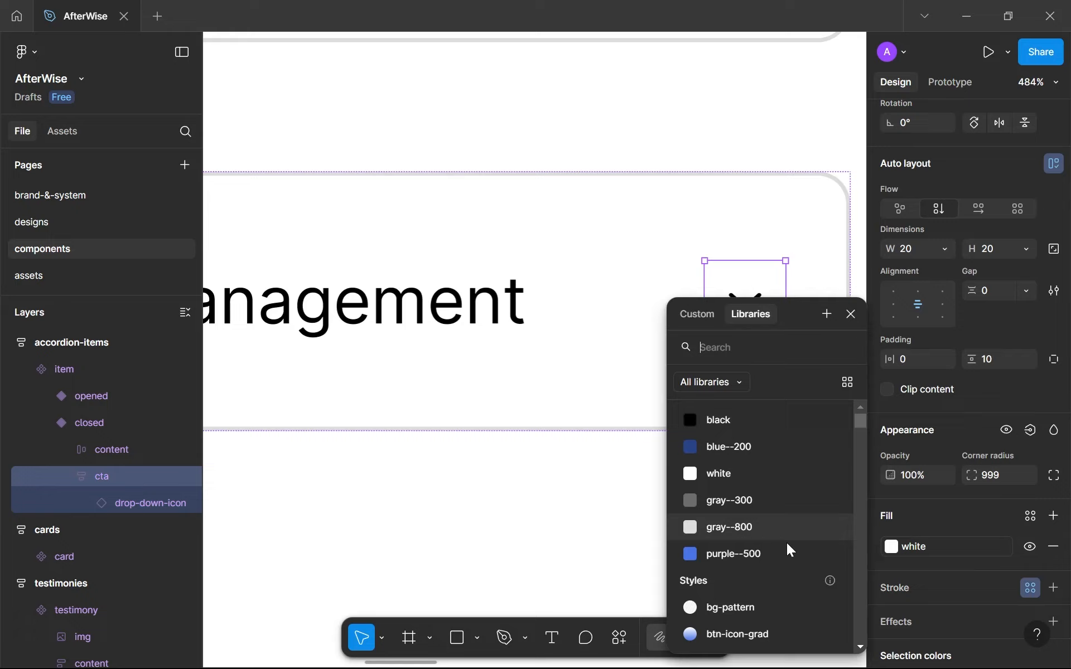
click(747, 524)
Replace the label in both the opened and closed variants with the placeholder "Text".
ctrl+scroll(728, 459, down, 3)
ctrl+scroll(729, 459, down, 3)
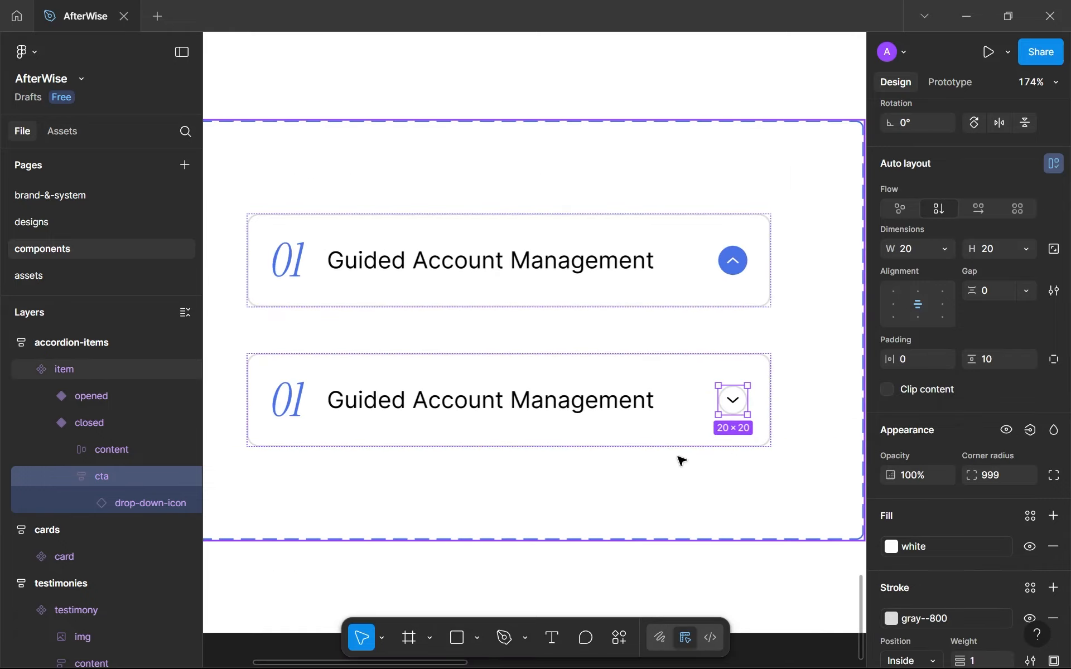
ctrl+scroll(681, 461, down, 2)
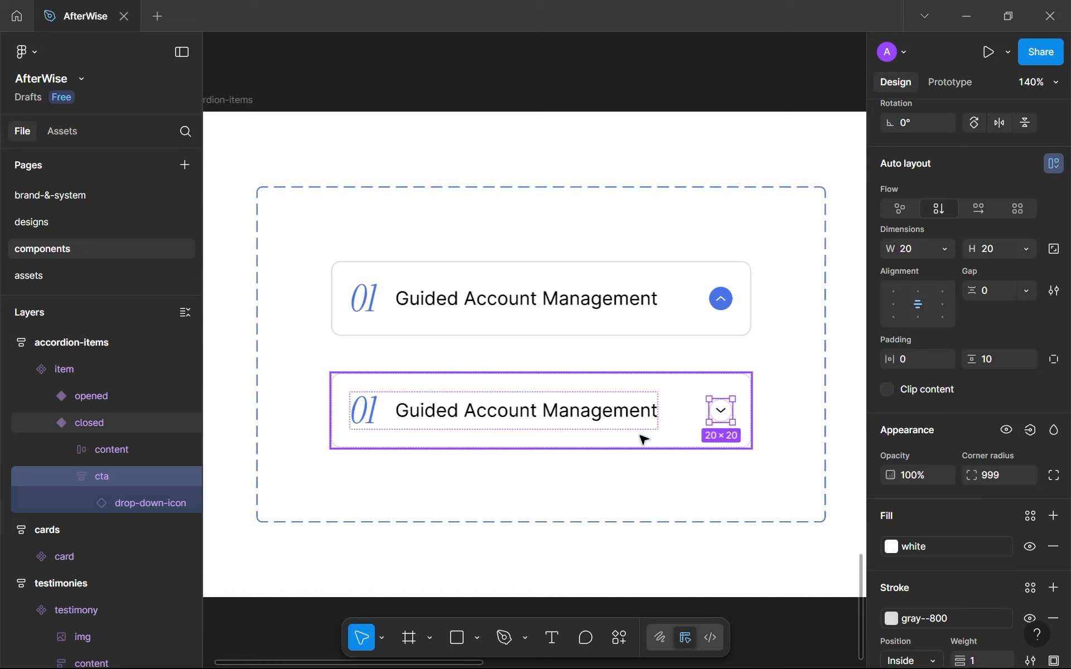
click(452, 294)
double_click(449, 295)
key(ctrl+a)
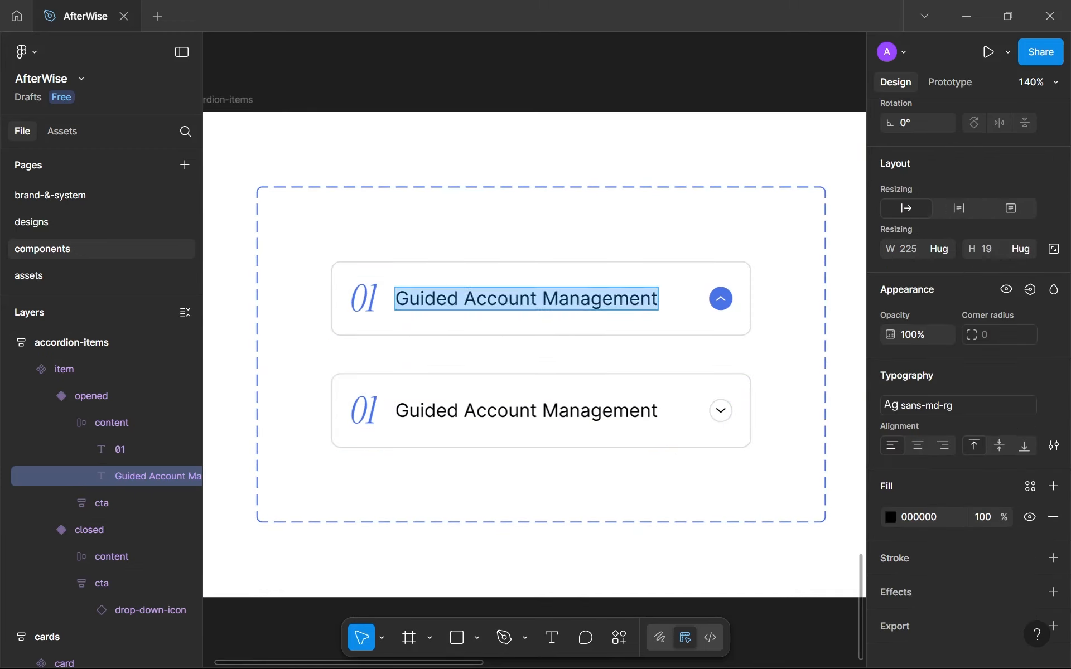
text(Text)
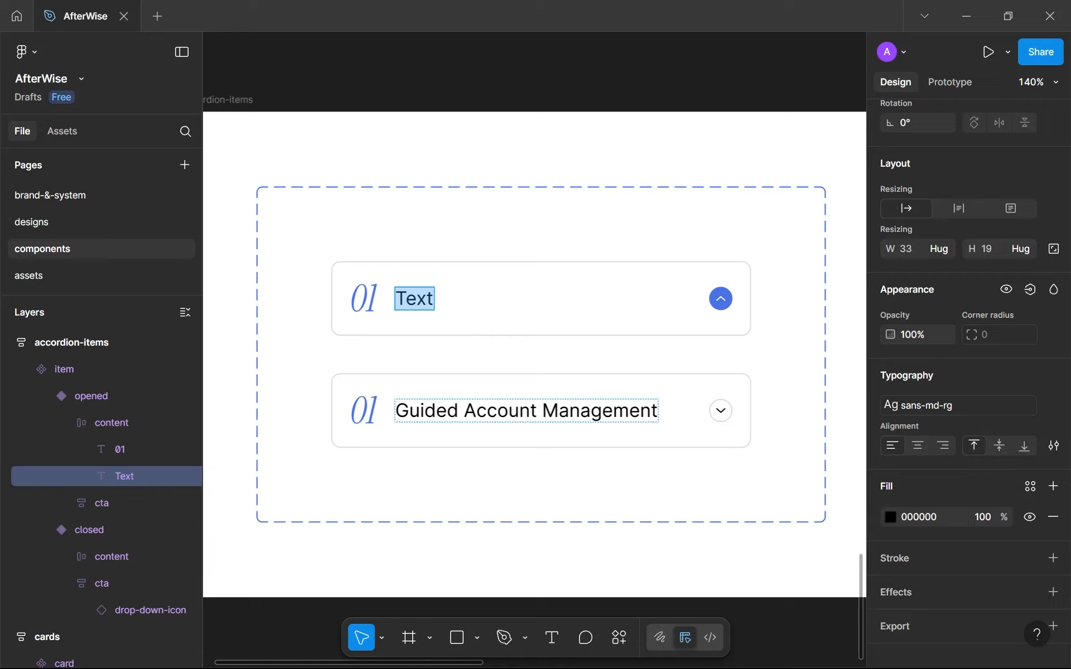
double_click(487, 410)
key(ctrl+a)
key(super+c)
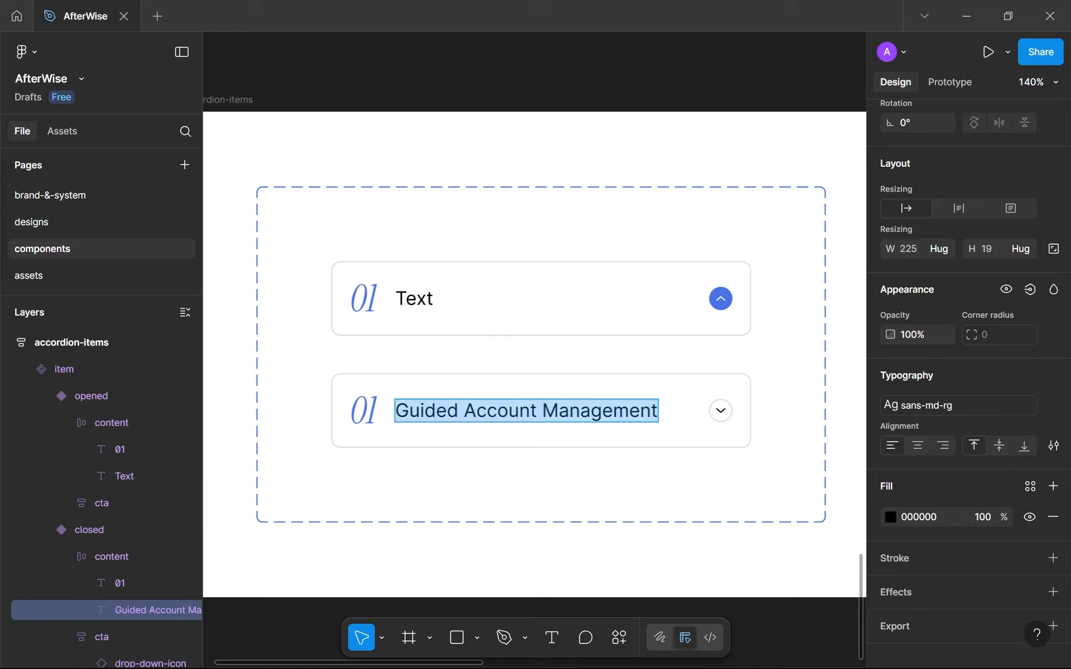
text(Text)
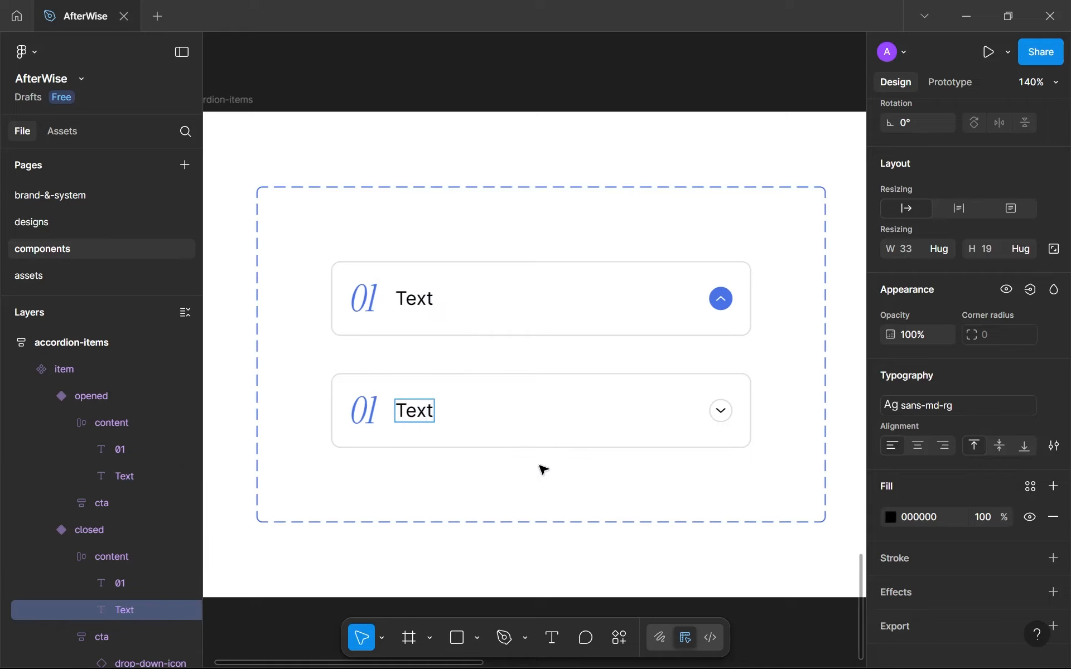
key(Escape)
Replace the item frame on the designs page's landing page with an instance of the opened accordion item variant.
click(523, 315)
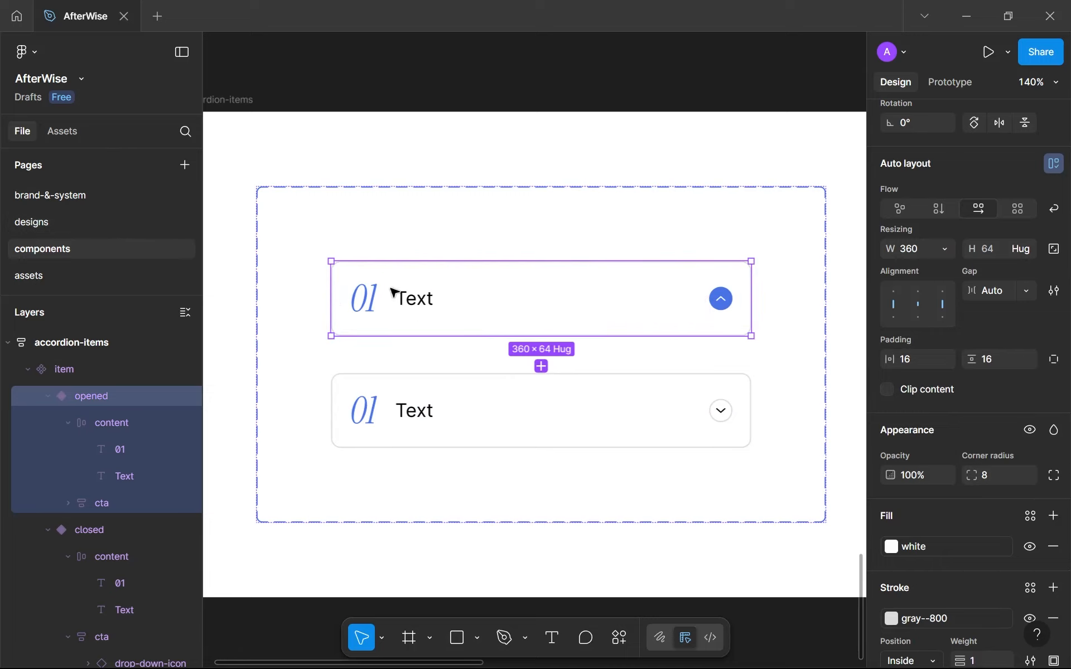
click(84, 229)
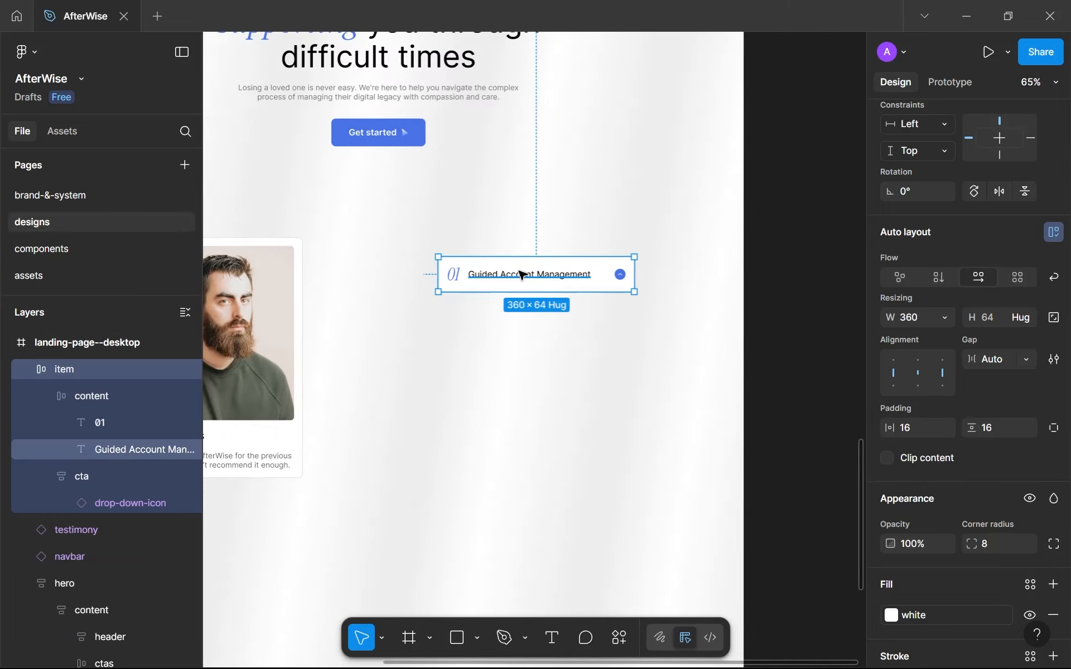
key(ctrl+shift+r)
scroll(506, 269, up, 2)
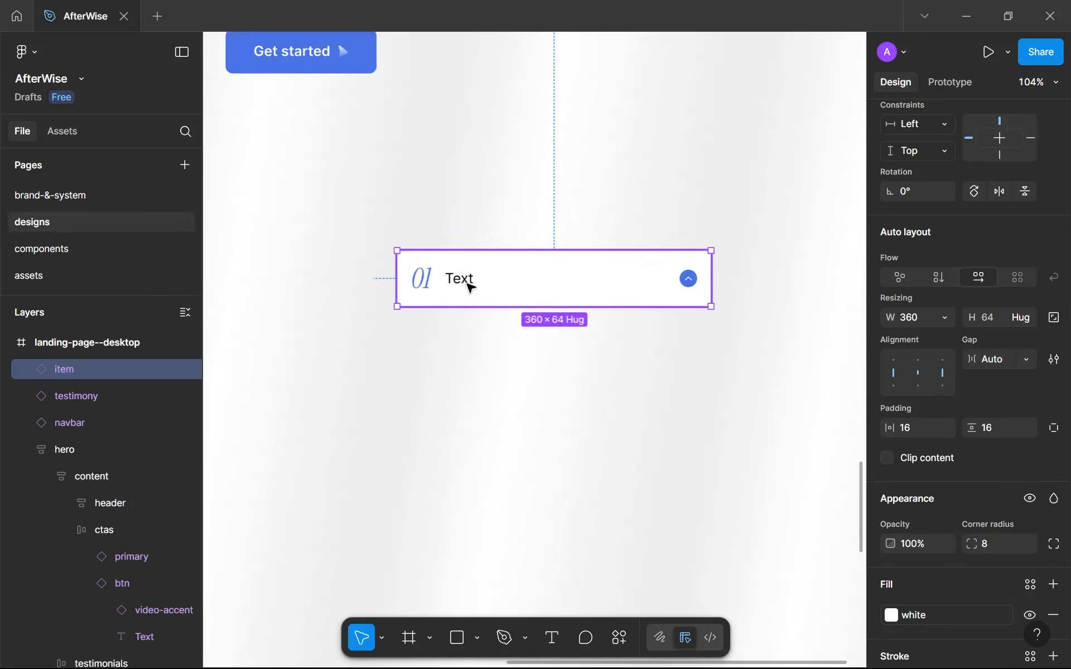
Set the new item instance's label to "Guided Account Management" using the text from the clipboard history.
double_click(466, 290)
click(460, 278)
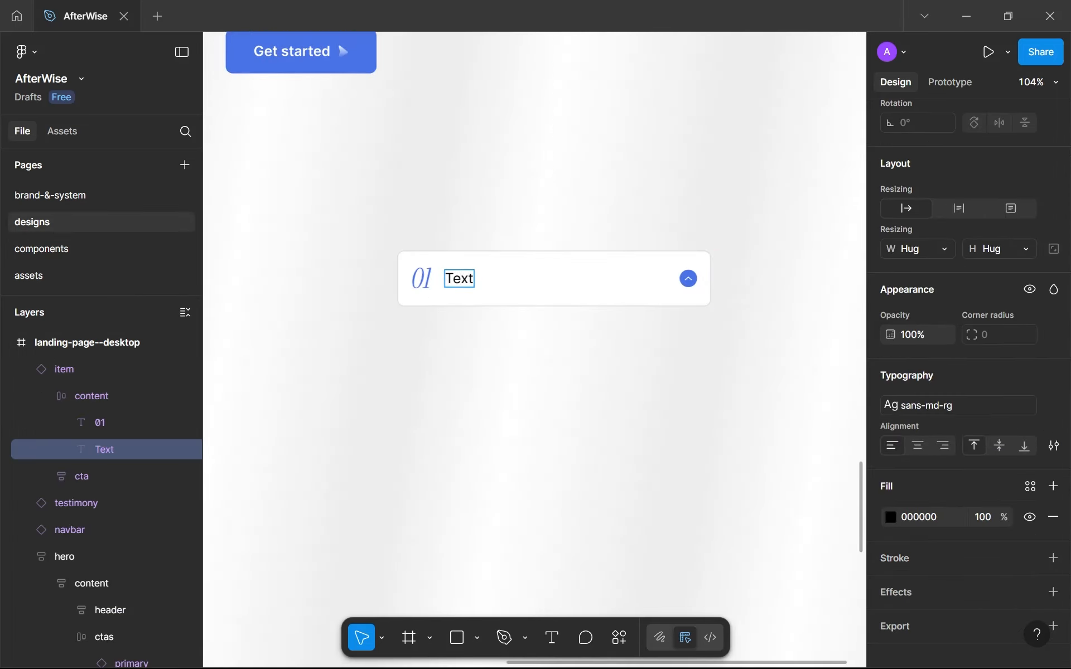
key(ctrl+a)
key(super+v)
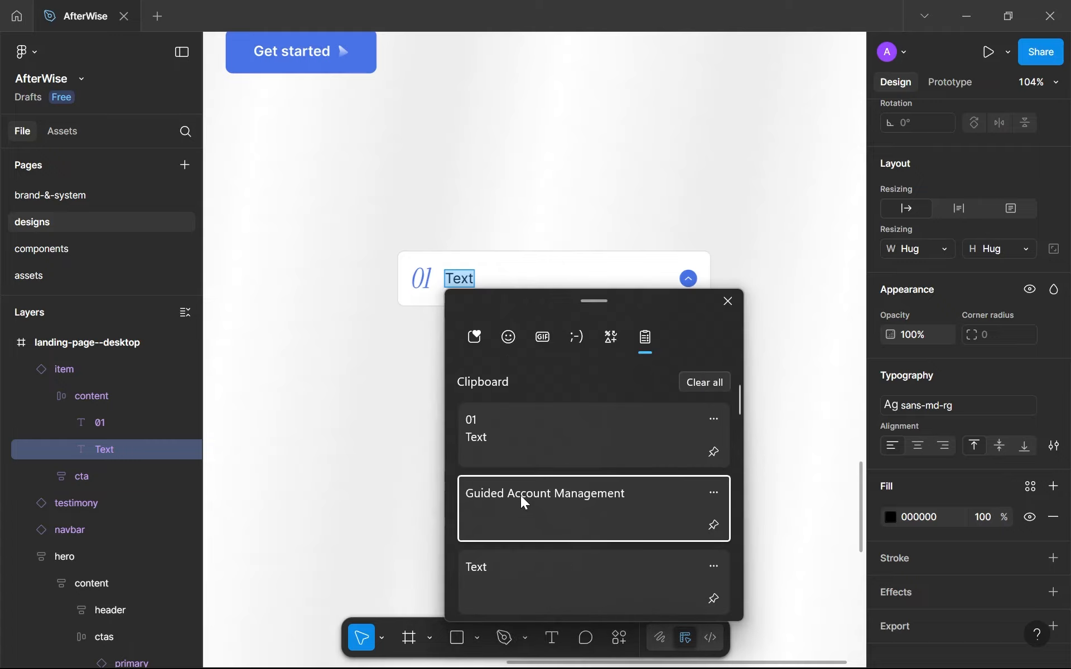
click(521, 495)
click(545, 366)
Duplicate the accordion item instance twice to make three stacked items beside the testimonial card.
scroll(545, 366, down, 3)
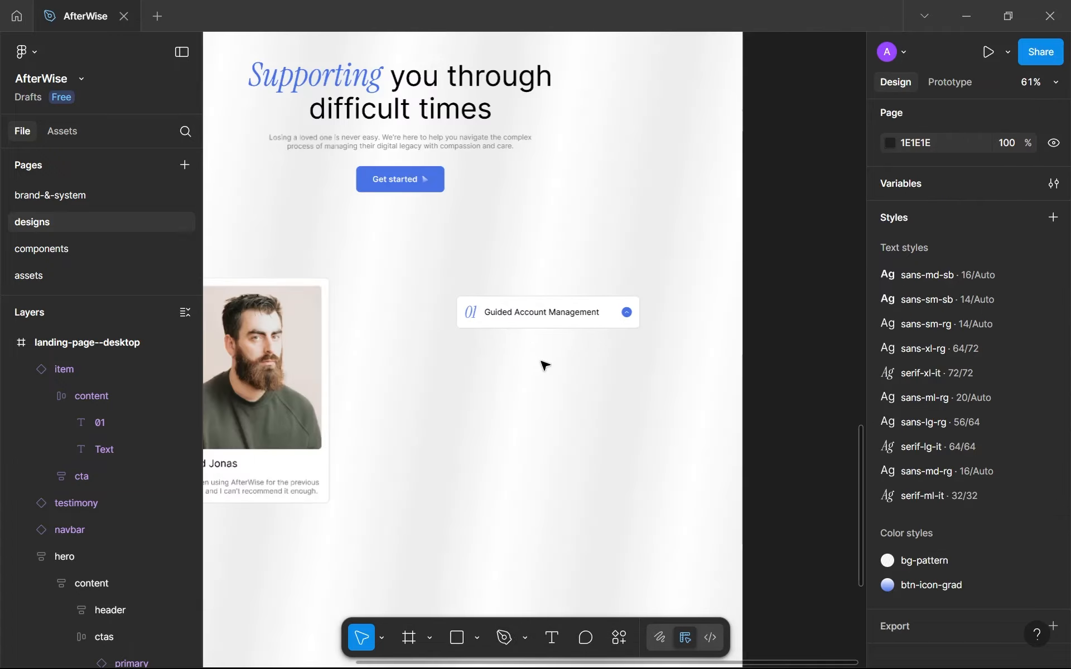
scroll(545, 366, down, 3)
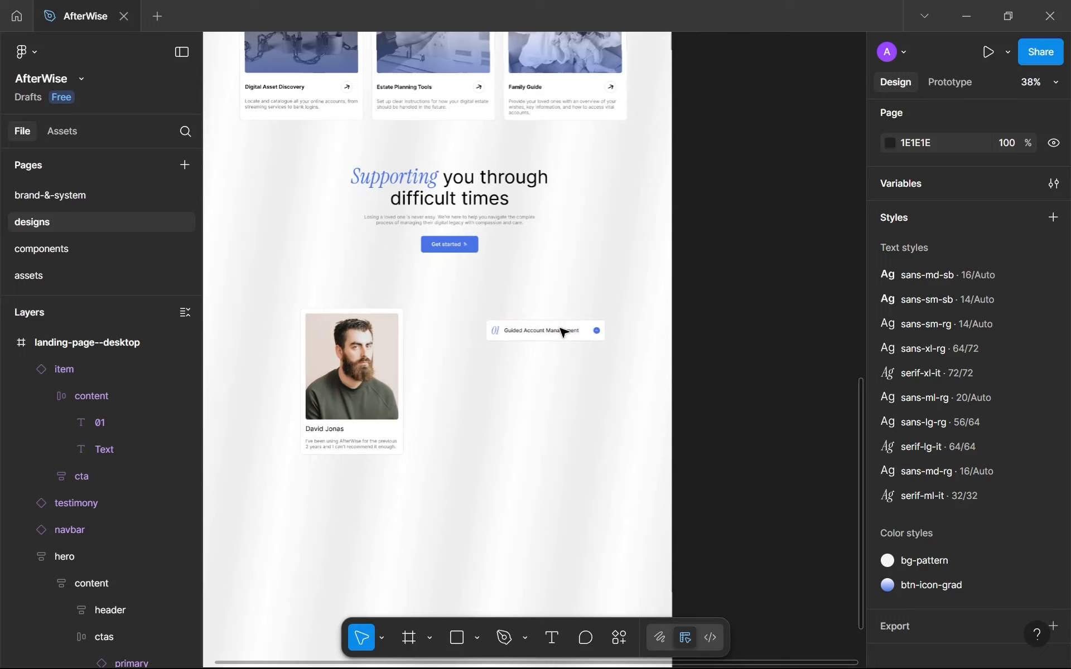
scroll(561, 331, up, 3)
mouse_move(561, 332)
mouse_down()
mouse_move(556, 278)
mouse_move(556, 330)
mouse_up()
key(ctrl+d)
key(ctrl+d)
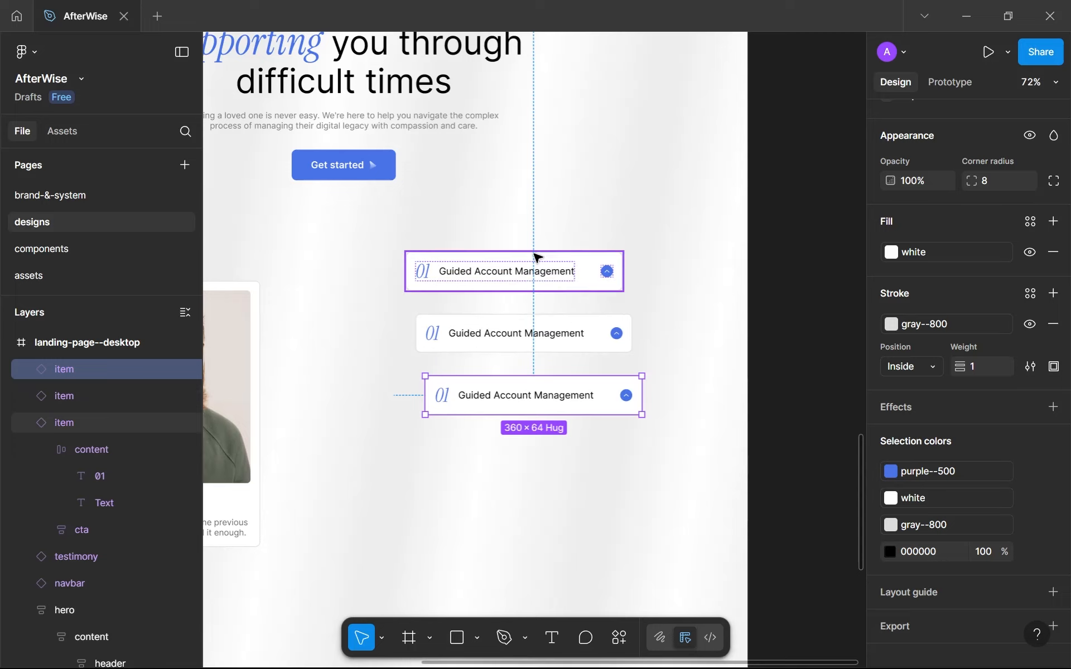
Group the three items in a vertical auto layout frame and widen the frame to 415.
click(551, 277)
shift+click(559, 326)
shift+click(562, 391)
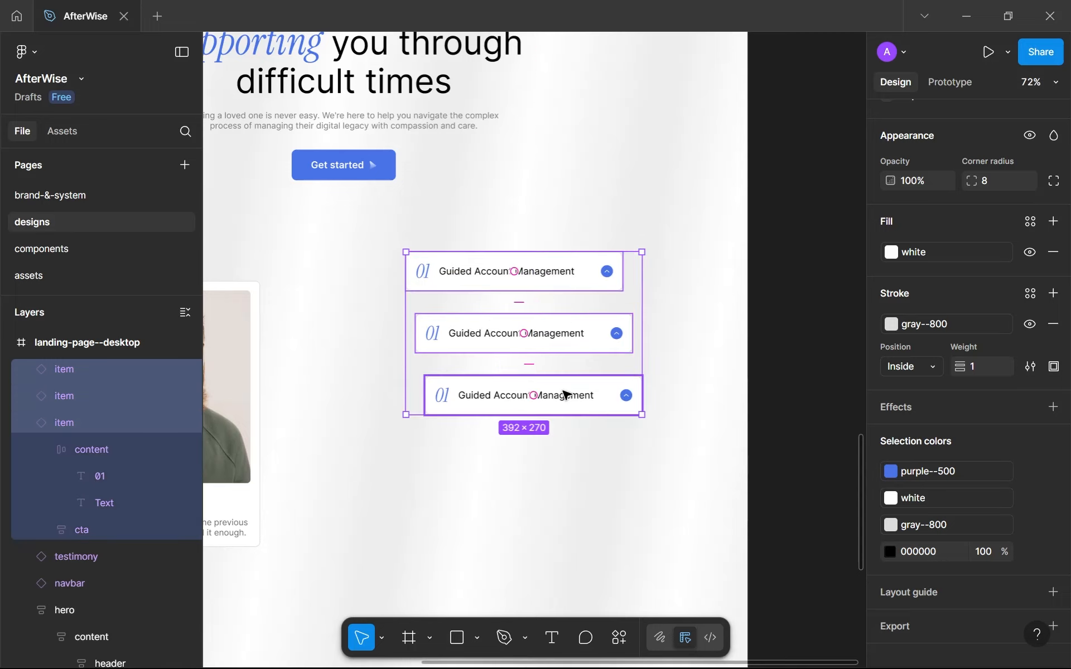
key(shift+a)
scroll(642, 351, down, 5)
scroll(605, 351, up, 5)
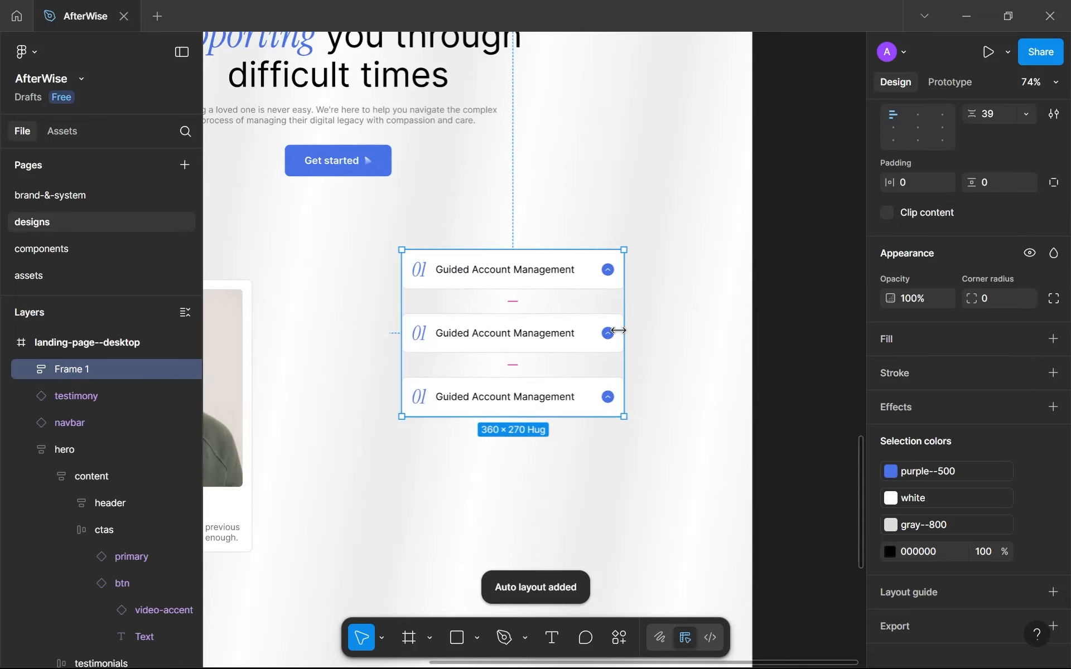
drag(640, 326, 658, 330)
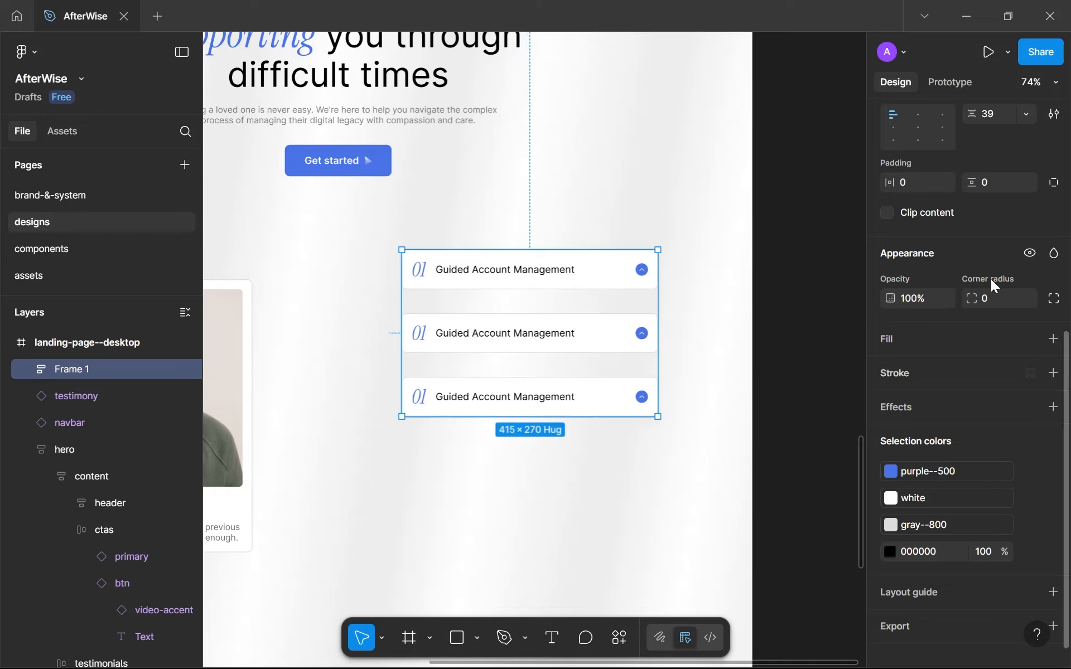
Set the gap between the three stacked items to 16.
scroll(988, 275, up, 3)
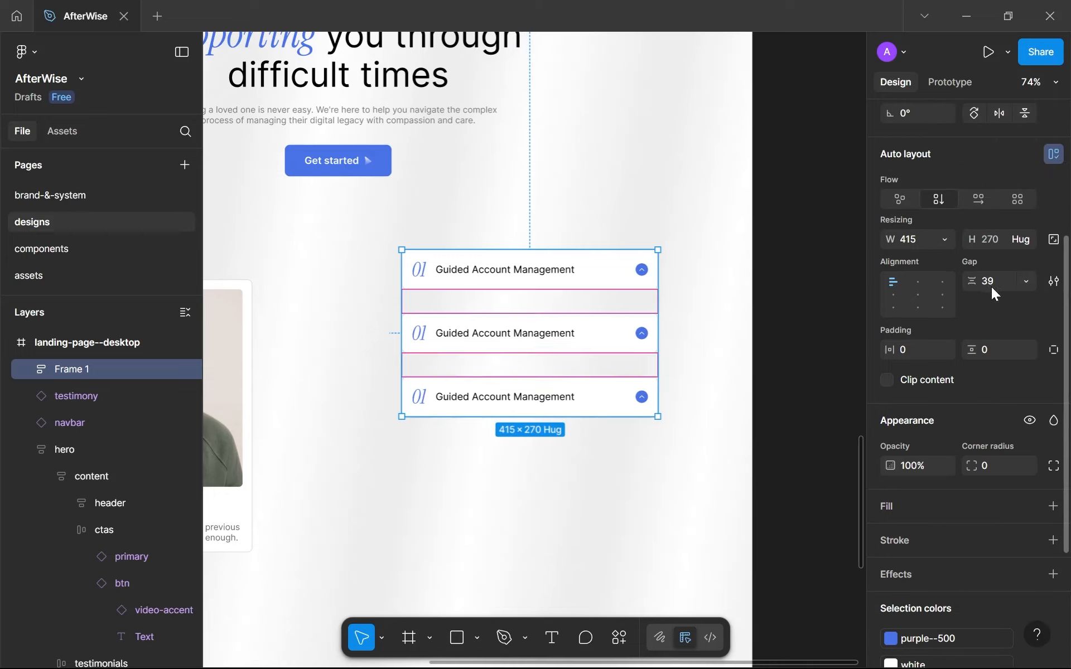
click(991, 287)
text(16)
key(Return)
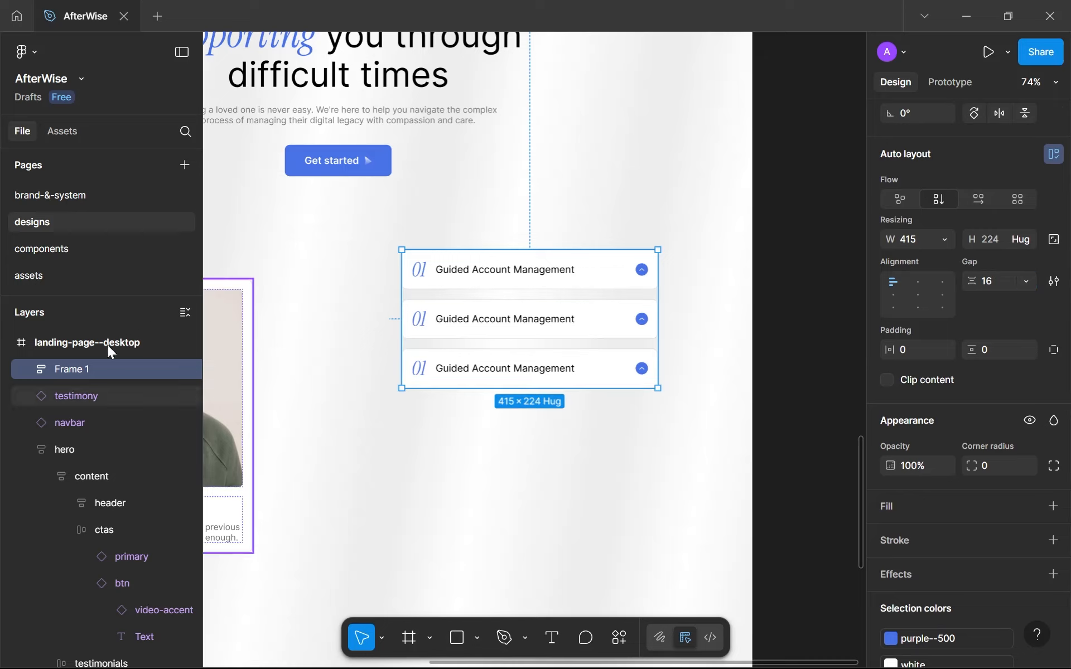
Rename the auto layout frame holding the three items "according".
double_click(105, 374)
text(acc)
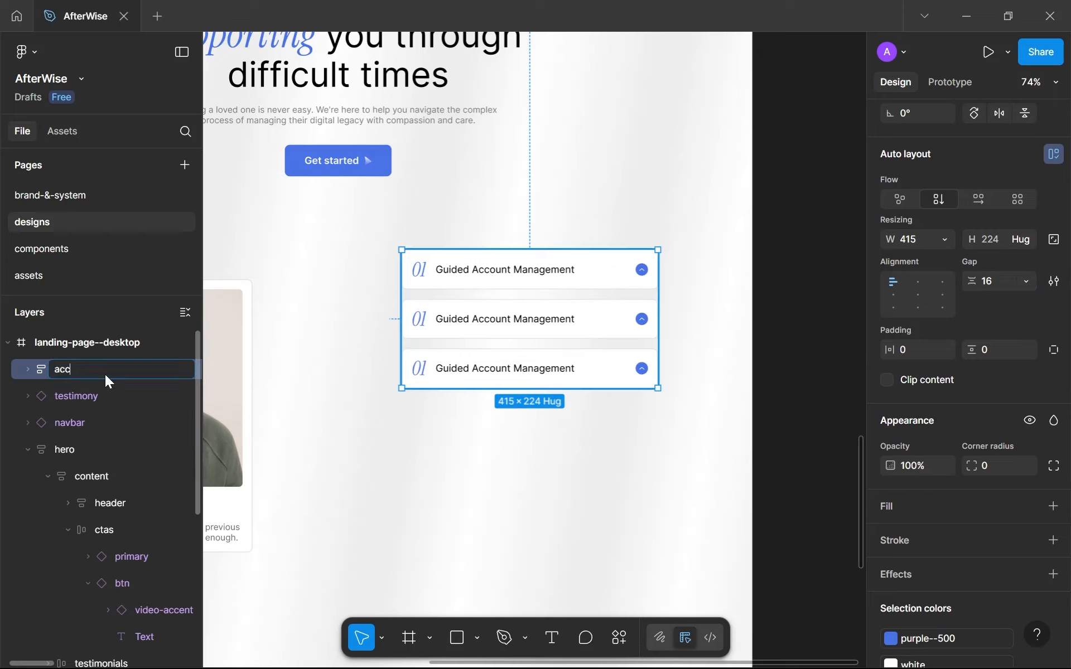
text(ording)
key(Return)
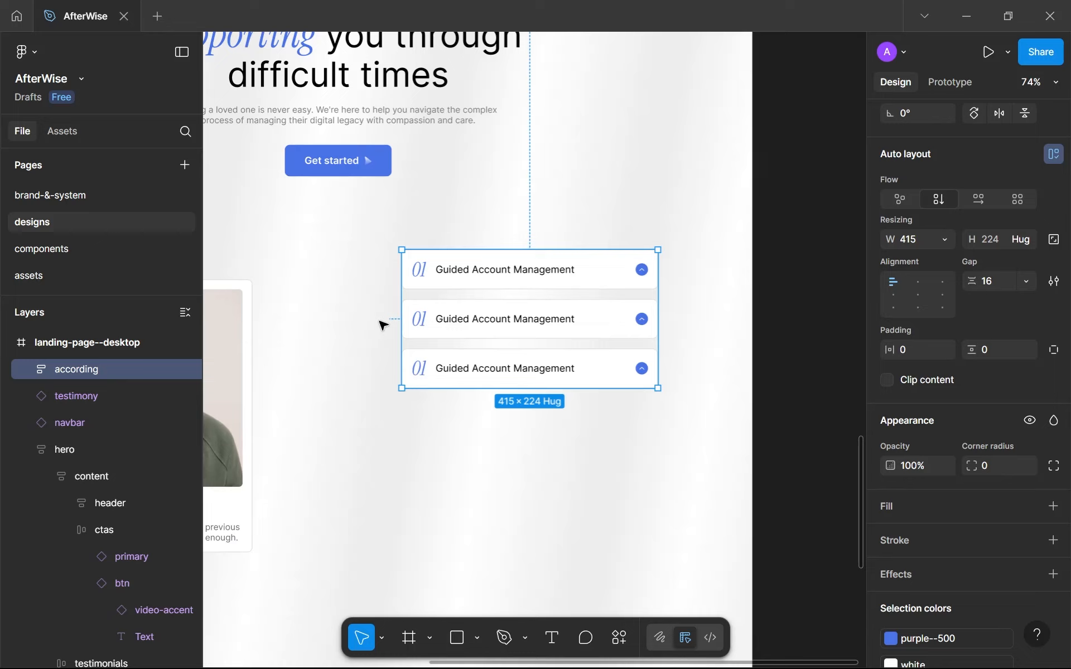
Set the gap between the three stacked items to 8.
click(1000, 278)
text(8)
key(Return)
Renumber the second accordion item as 02 and the third as 03.
scroll(517, 411, up, 4)
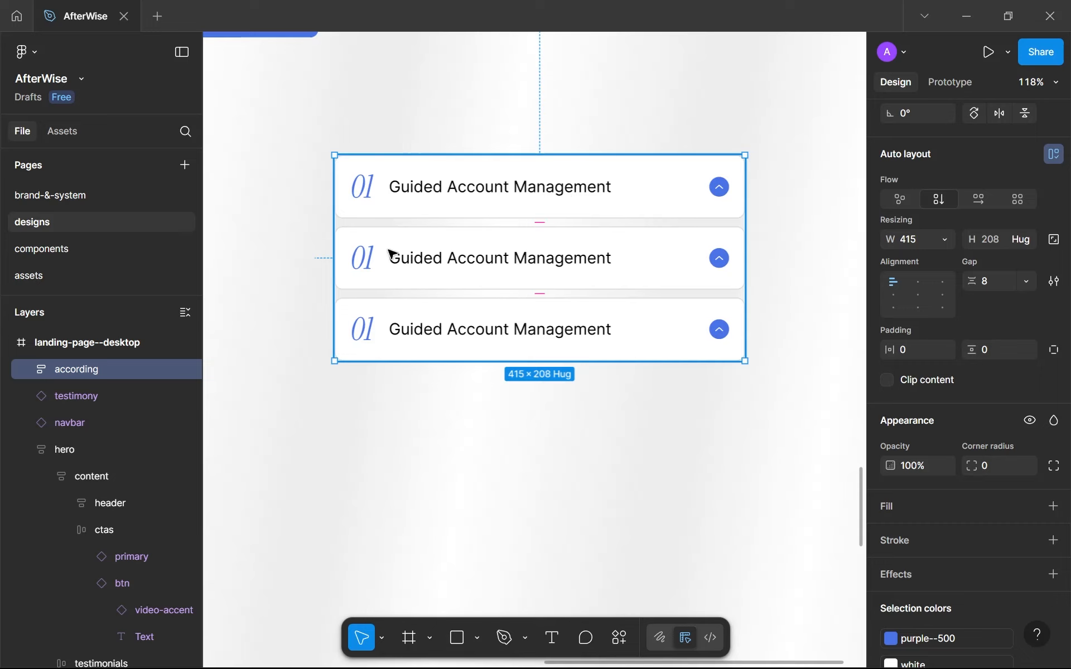
click(363, 264)
click(363, 264)
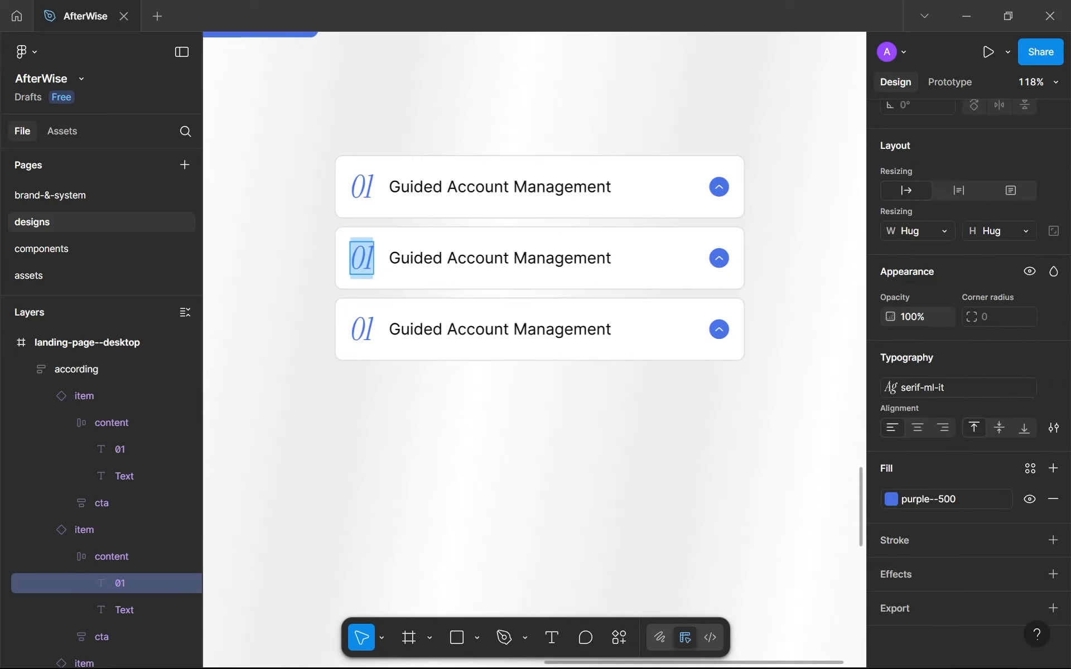
text(02)
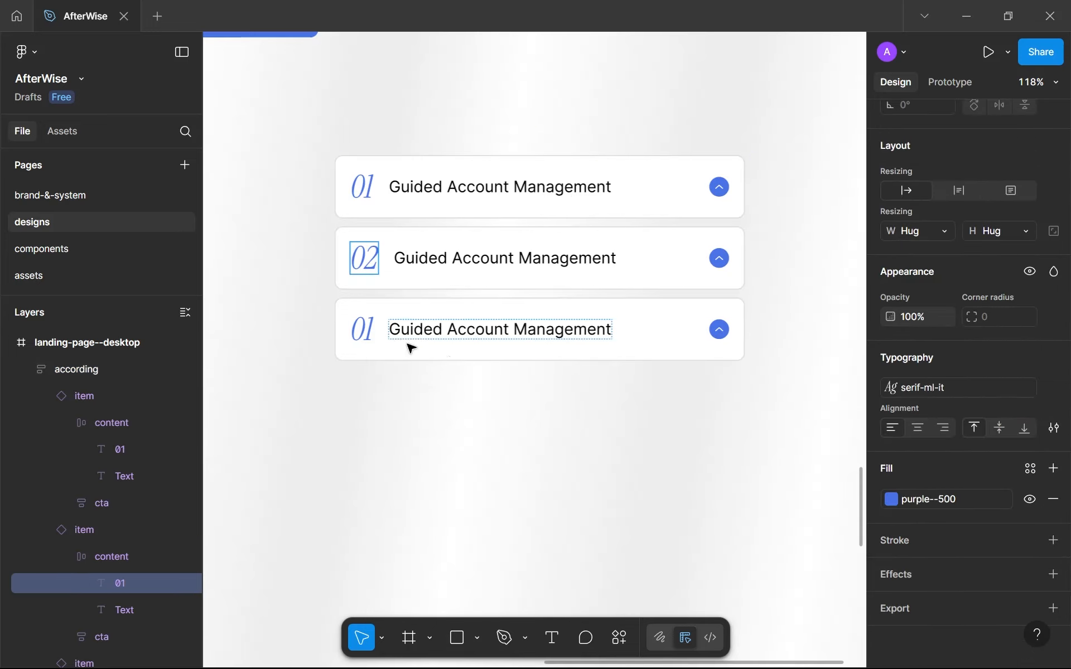
click(368, 330)
double_click(368, 331)
text(03)
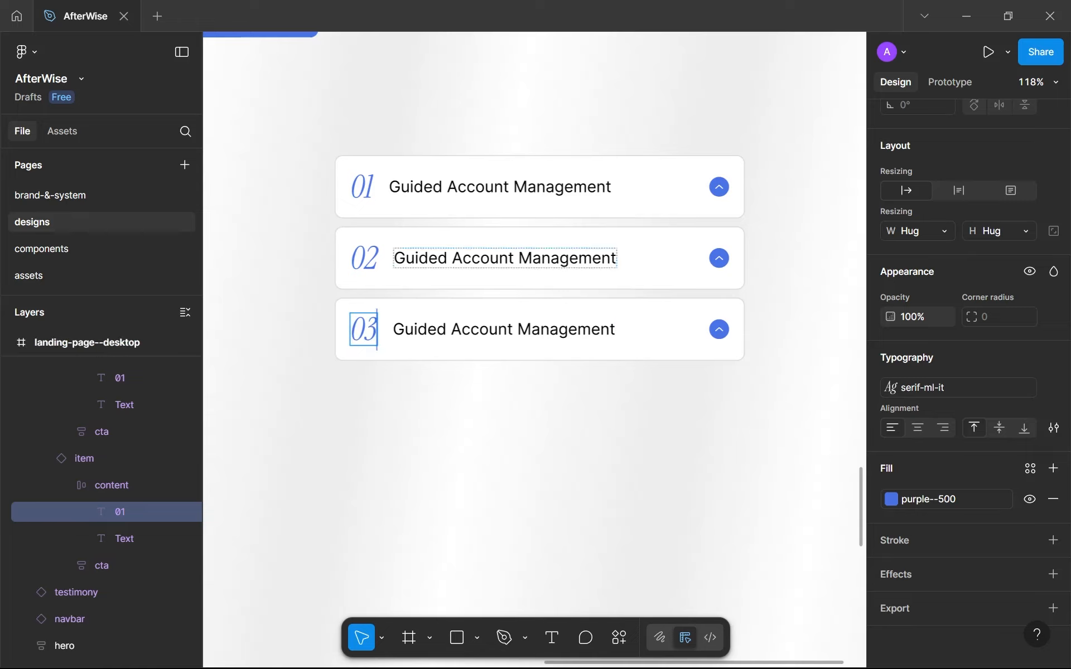
Replace the title of accordion item 02 with "Bereavement Checklist".
click(416, 258)
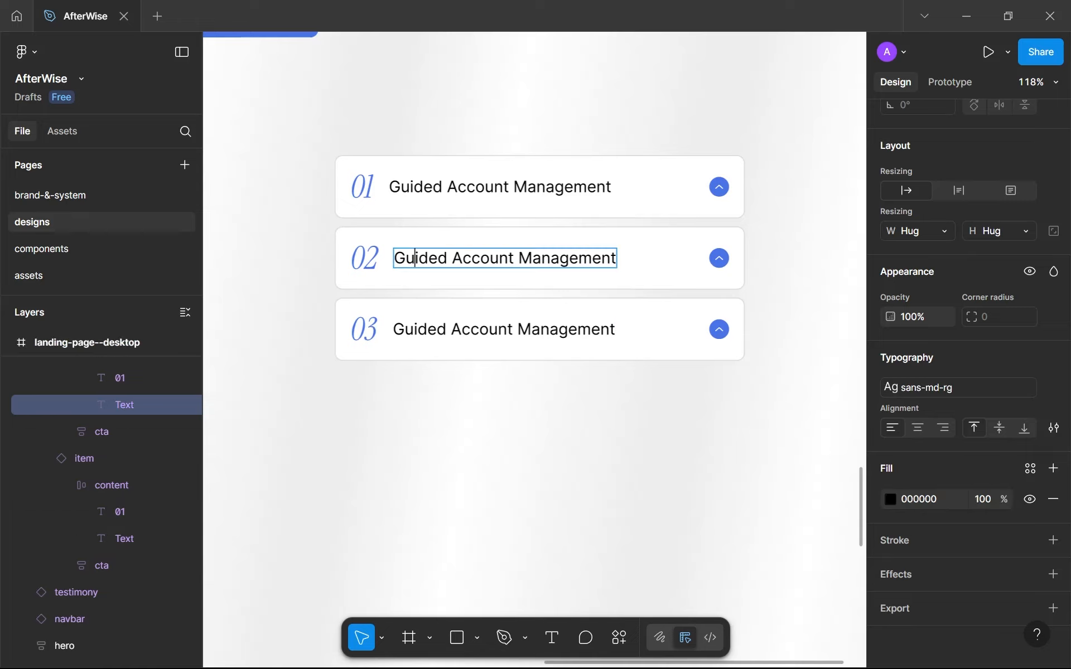
key(ctrl+a)
text(B)
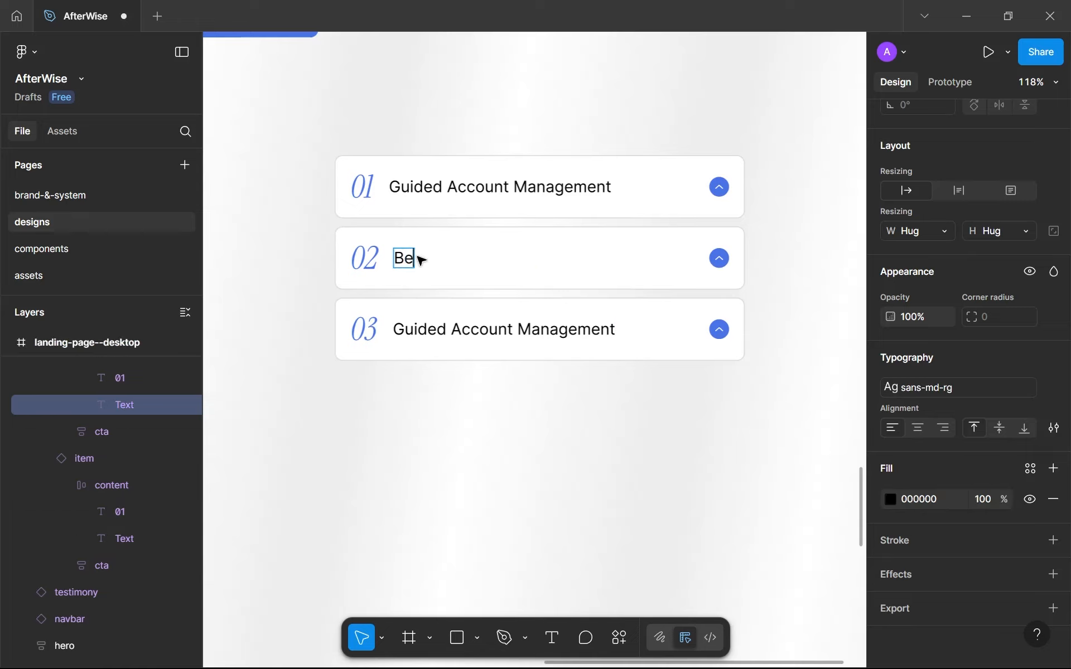
text(ereavement Checklist)
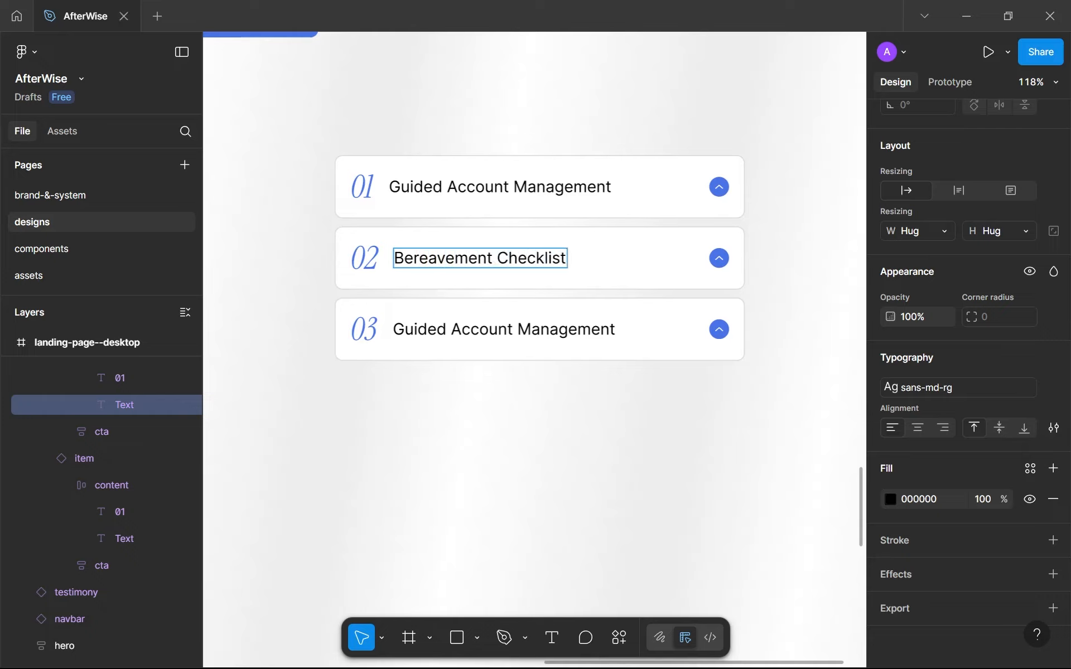
double_click(418, 258)
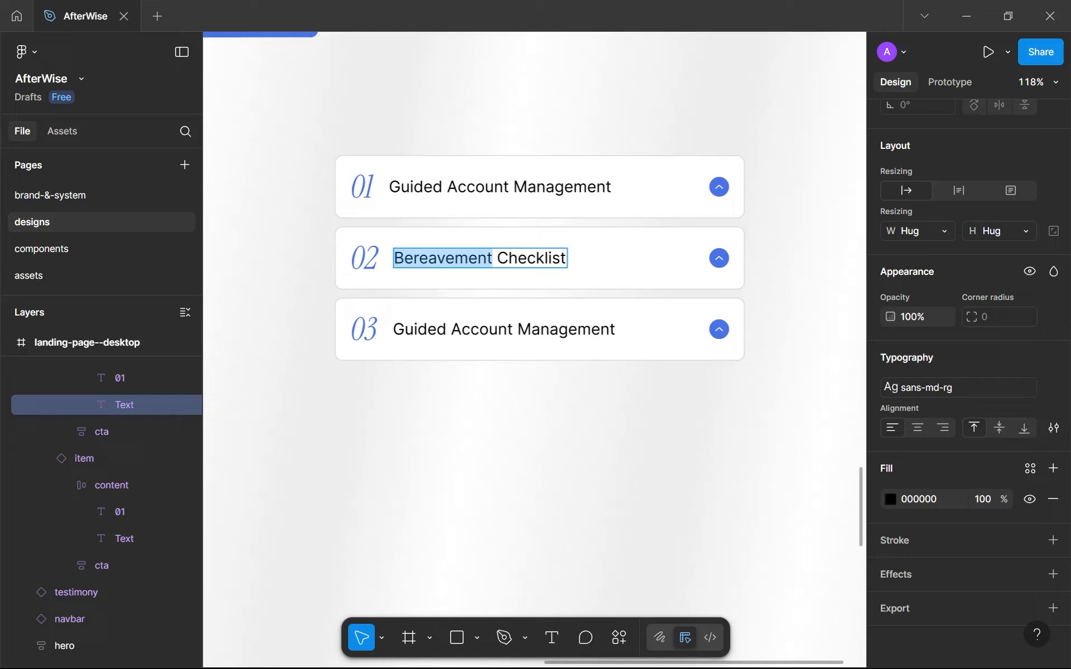
double_click(495, 258)
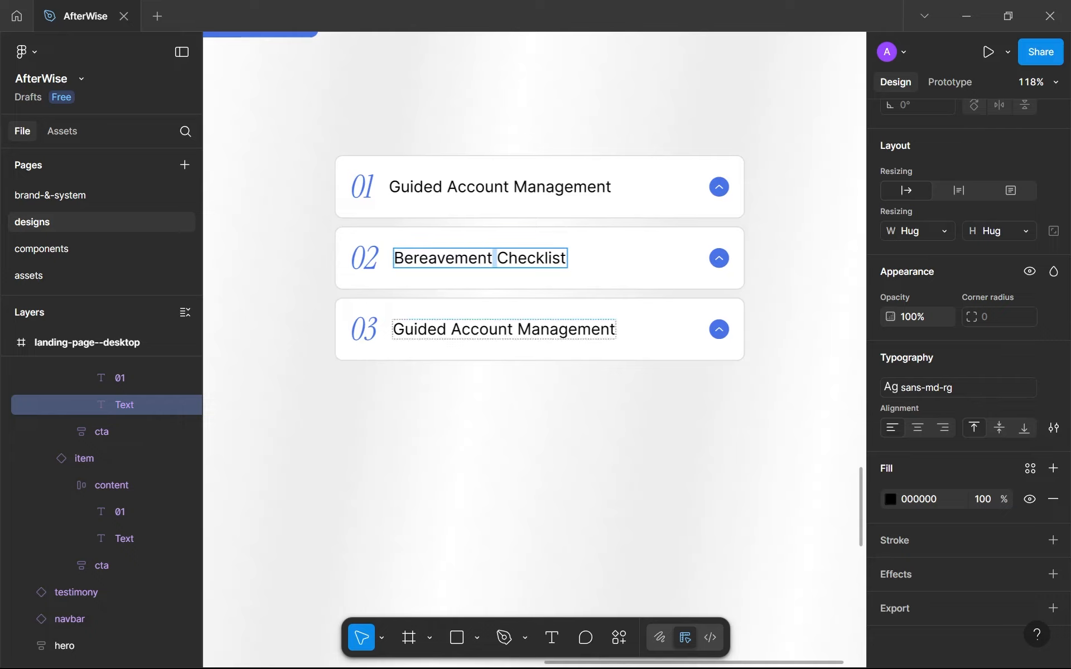
Replace the title of accordion item 03 with "Legacy & Memory Perservation".
triple_click(482, 330)
text(K)
key(BackSpace)
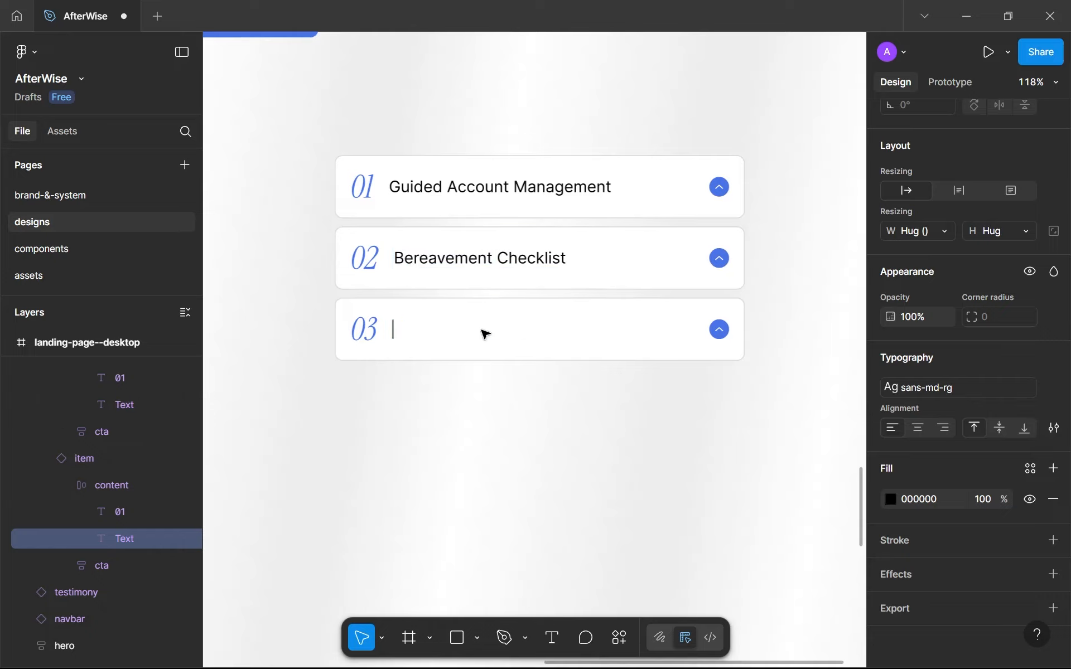
text(Legacy)
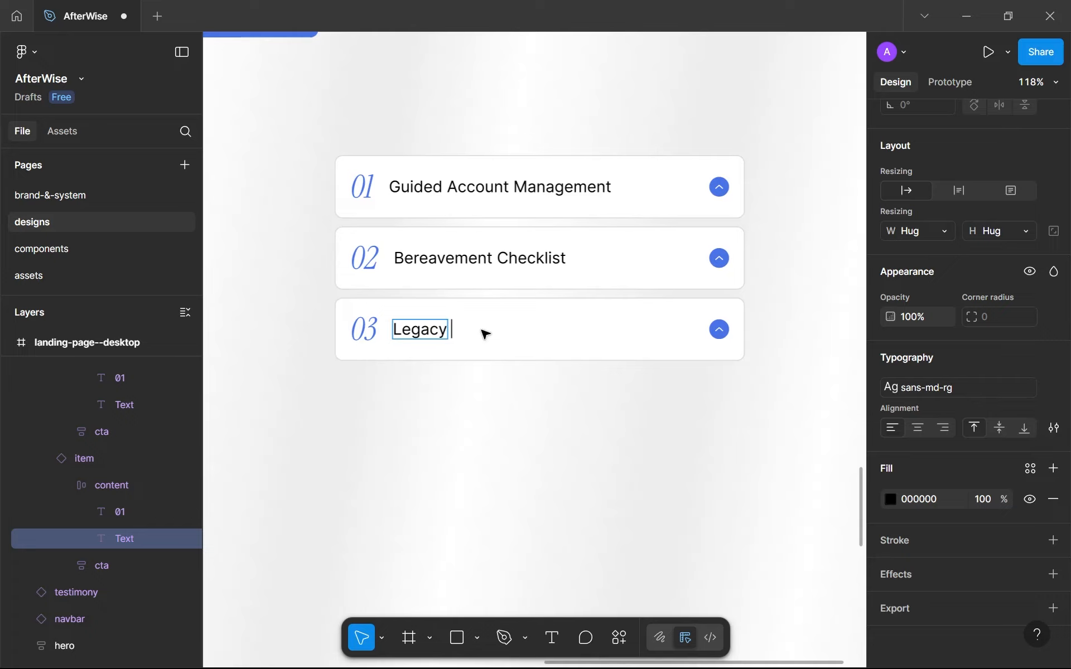
text( & Monm)
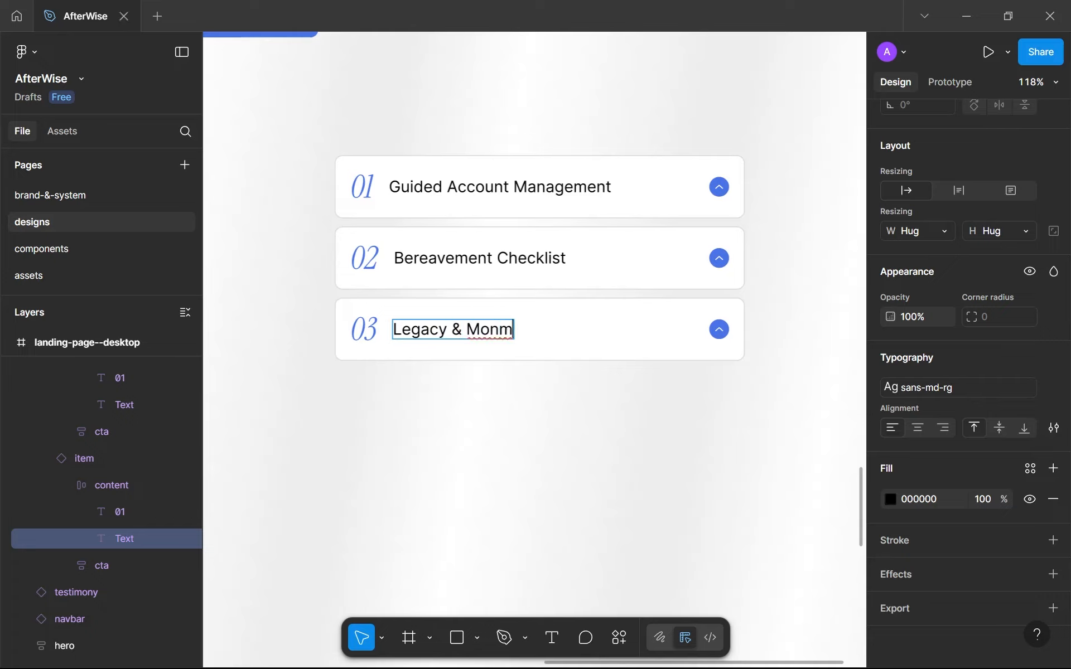
key(BackSpace)
key(BackSpace)
text(m)
key(BackSpace)
text(emory Perservation)
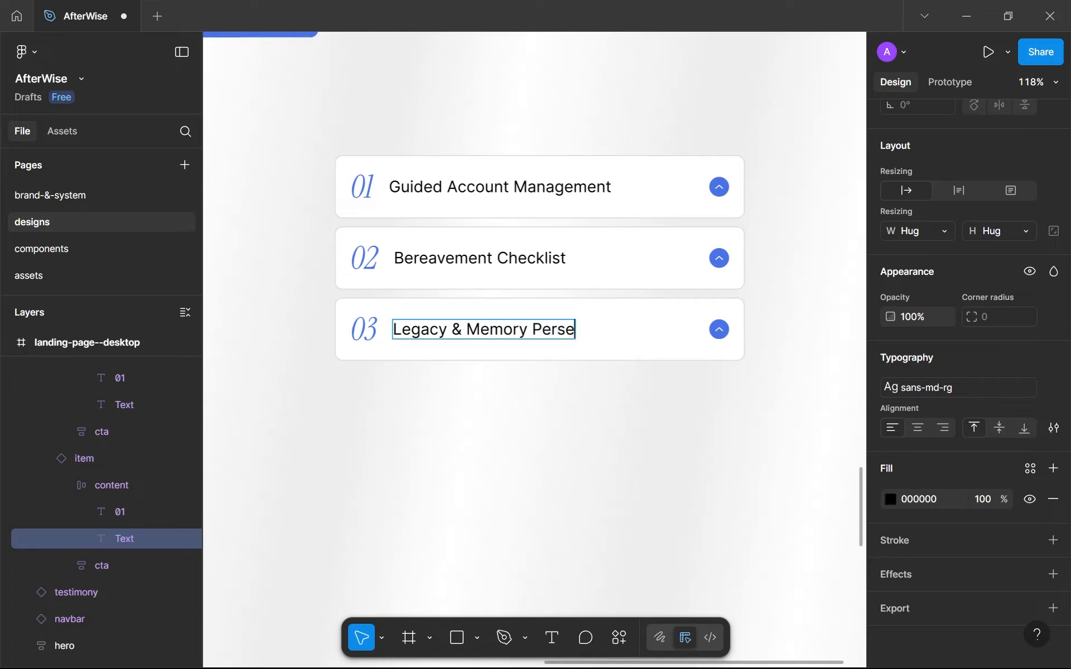
key(Escape)
click(517, 440)
Switch accordion items 02 and 03 together to the closed variant of the item component.
scroll(514, 438, down, 5)
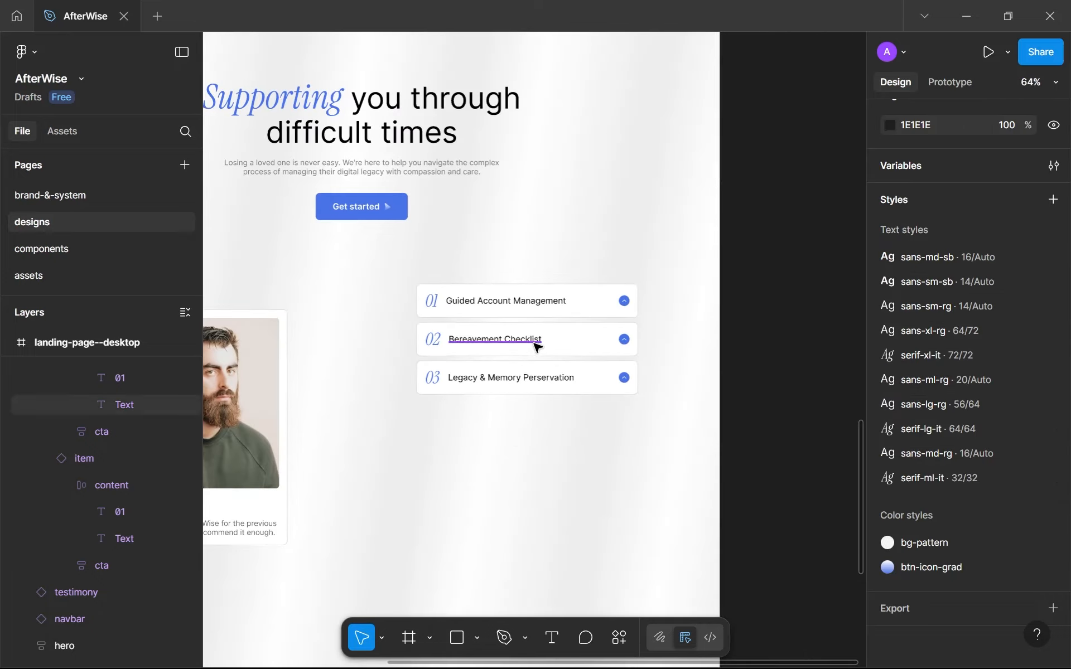
click(543, 359)
shift+click(542, 371)
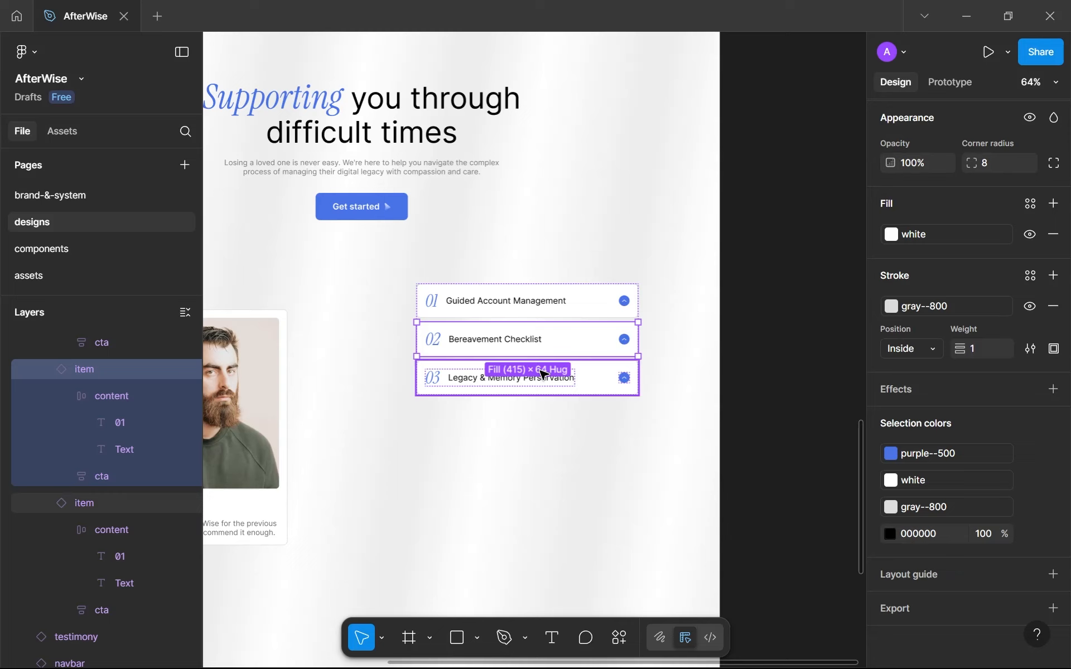
click(987, 157)
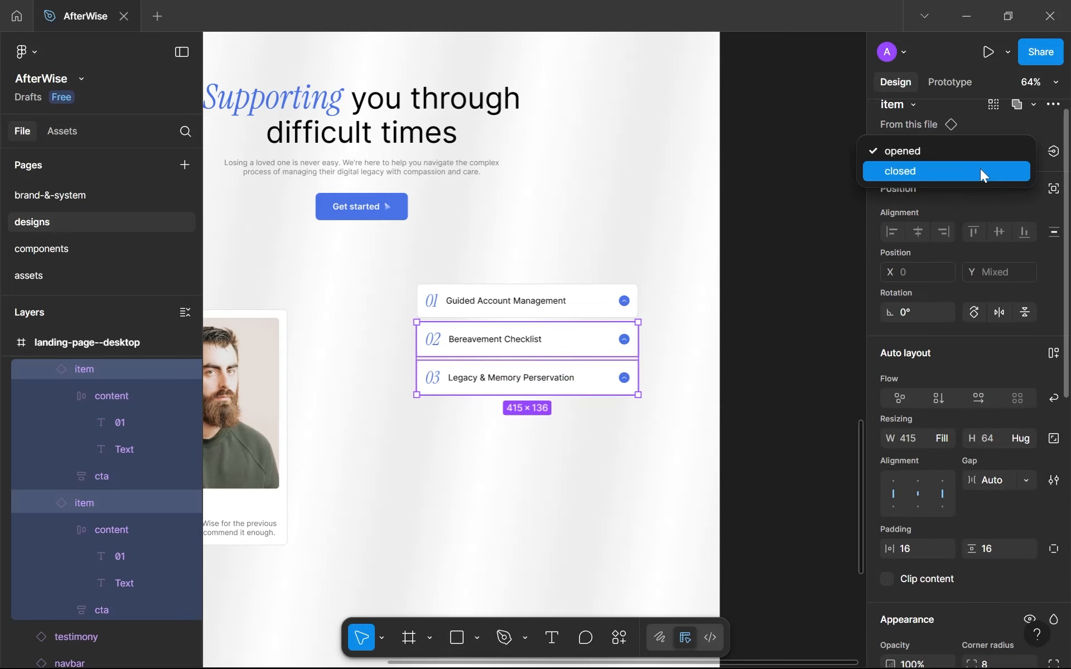
click(980, 170)
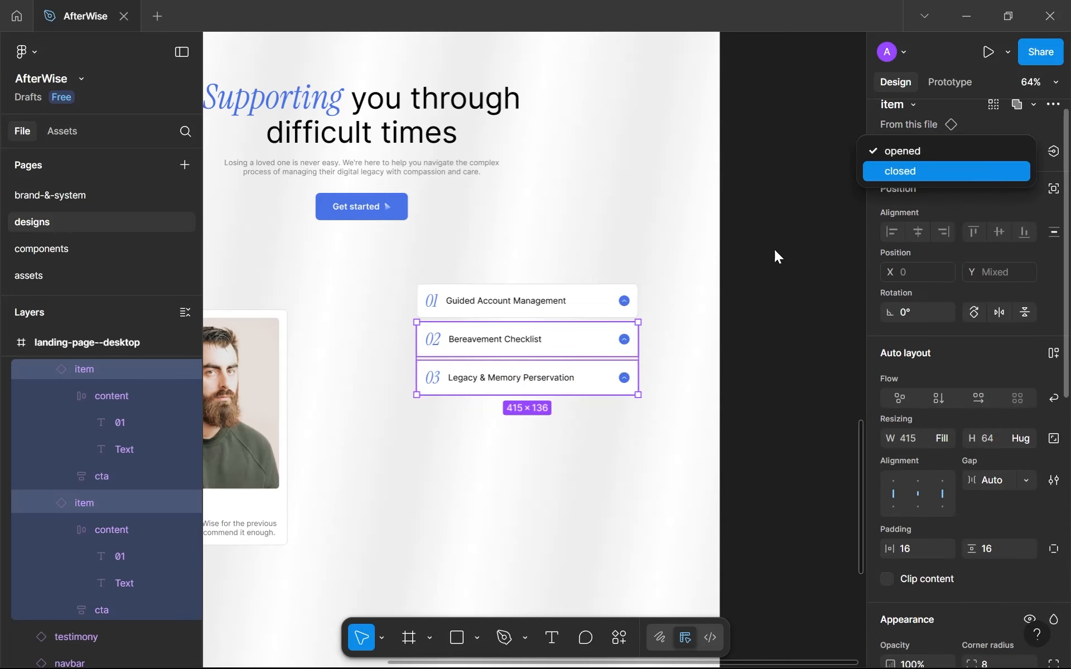
click(646, 305)
scroll(580, 301, up, 5)
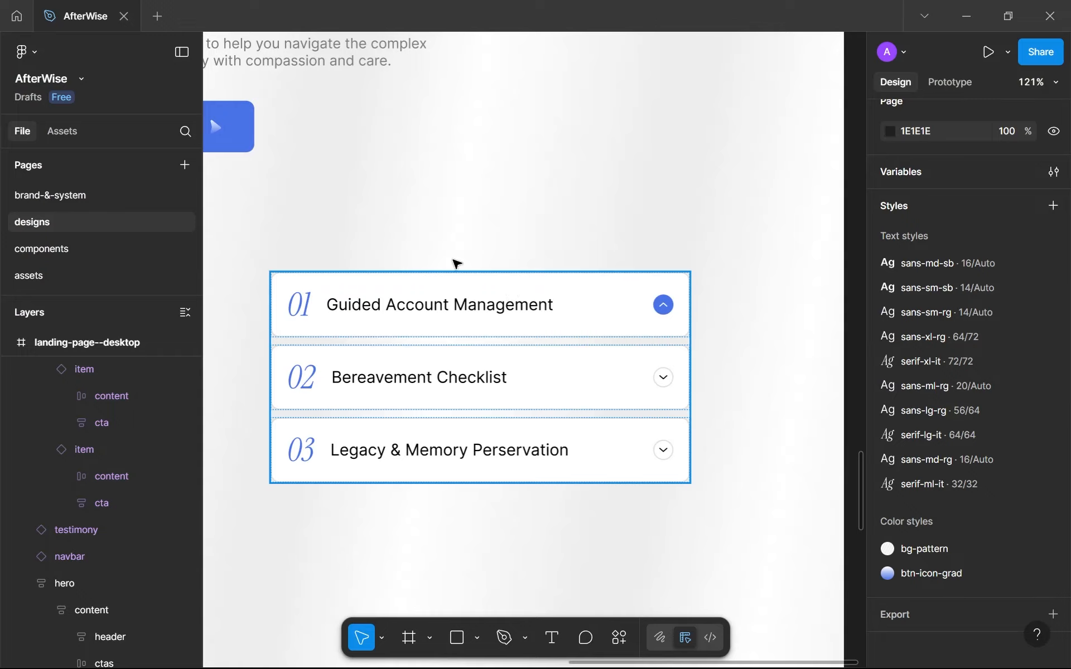
scroll(449, 316, down, 8)
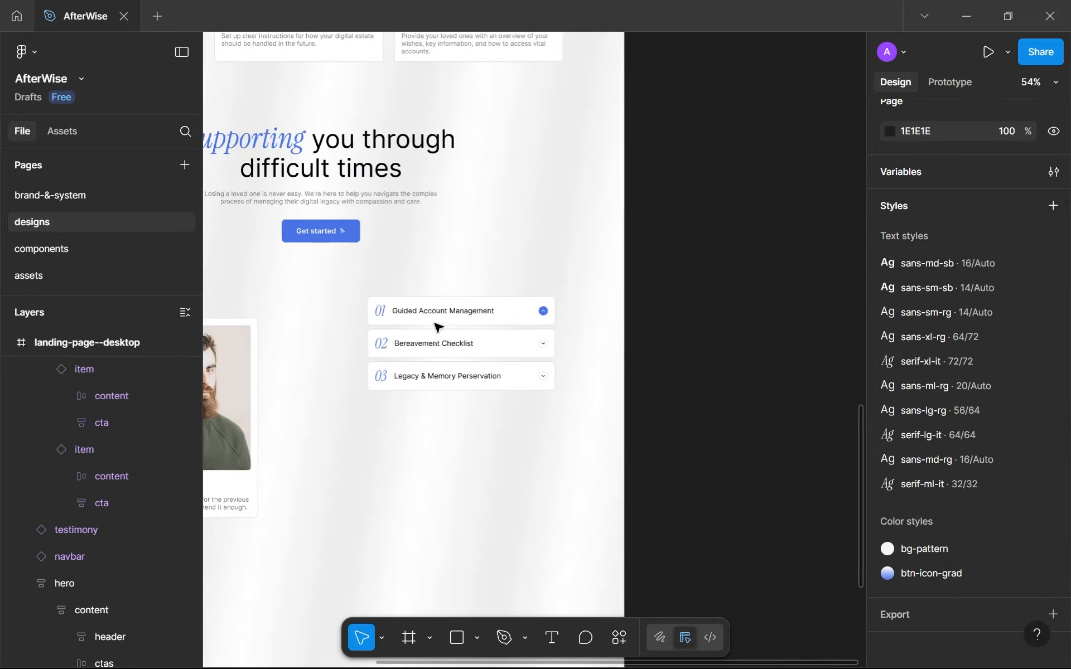
scroll(483, 309, up, 4)
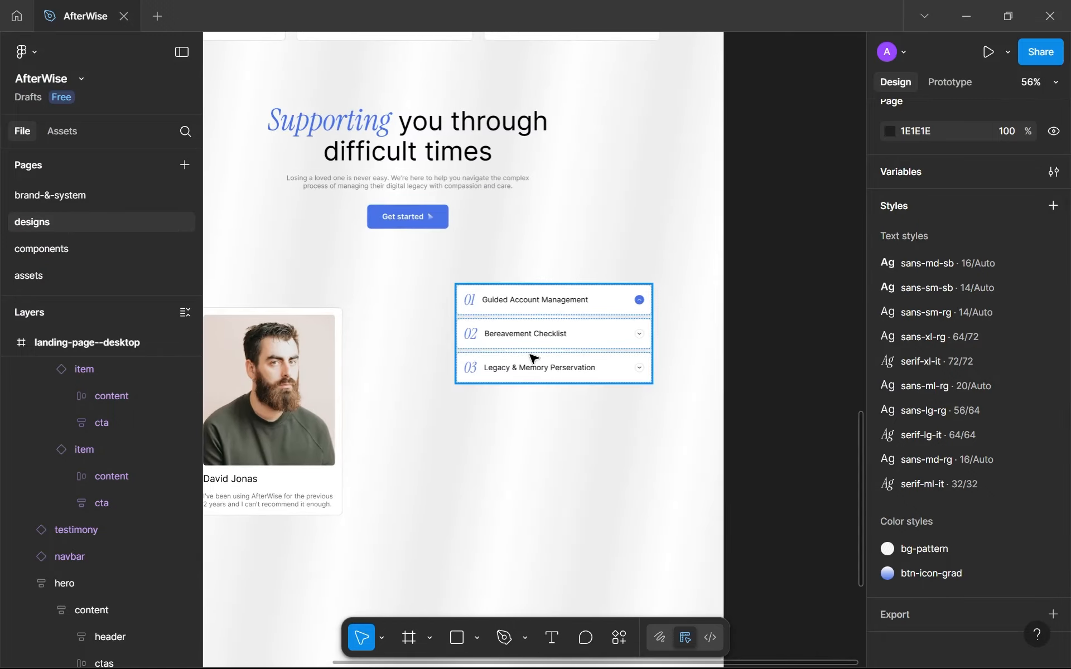
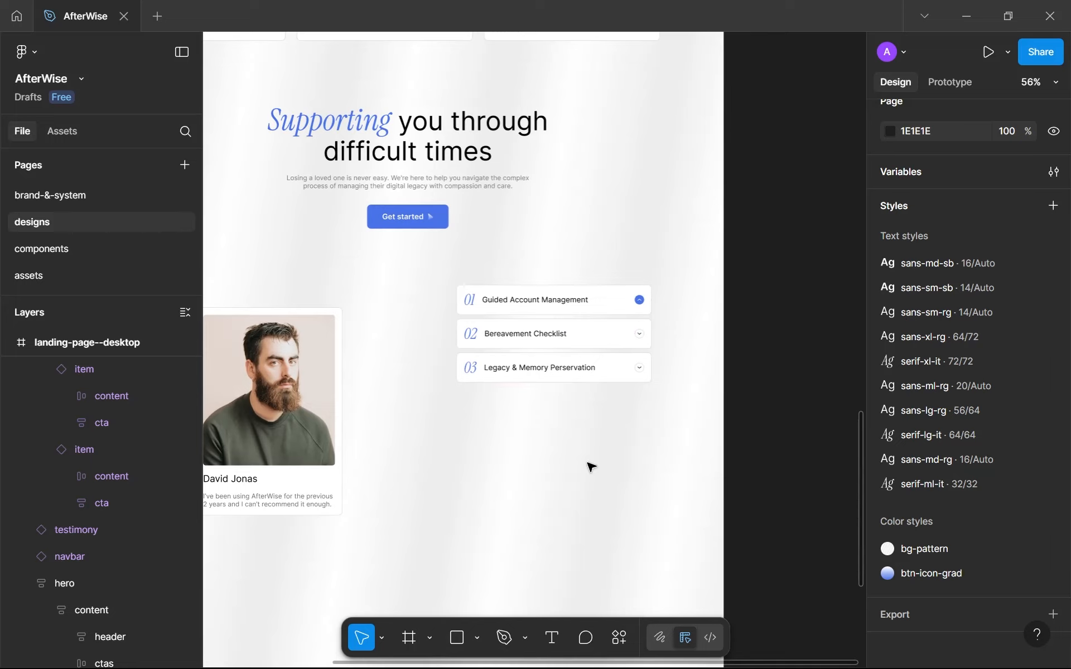
Add a text layer below the accordion and paste the paragraph "Step-by-step help on what to do with your loved one's digital accounts…".
key(t)
click(494, 415)
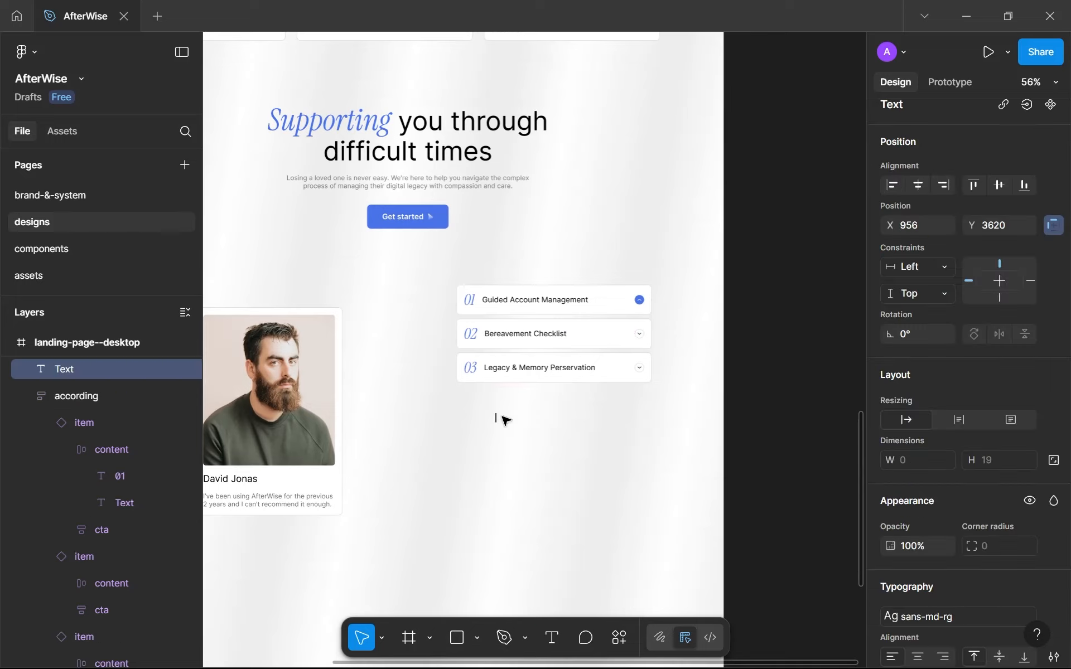
key(ctrl+v)
scroll(513, 426, up, 4)
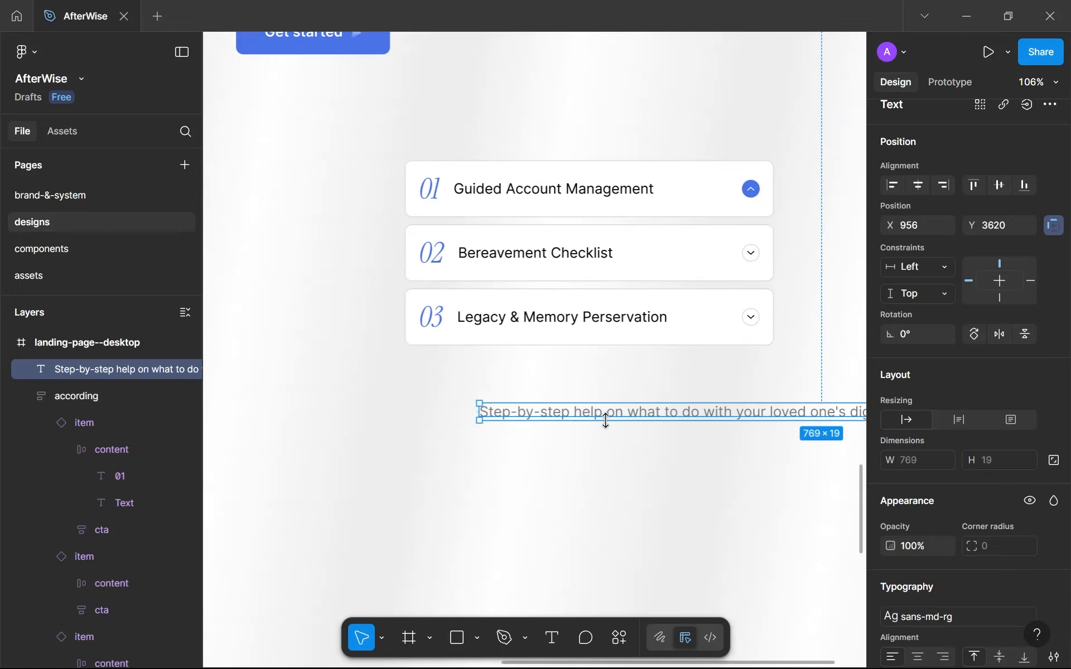
key(Escape)
Position the pasted paragraph beneath the accordion and narrow it to about 424 px so it wraps onto two lines.
double_click(507, 413)
key(Escape)
drag(501, 415, 323, 407)
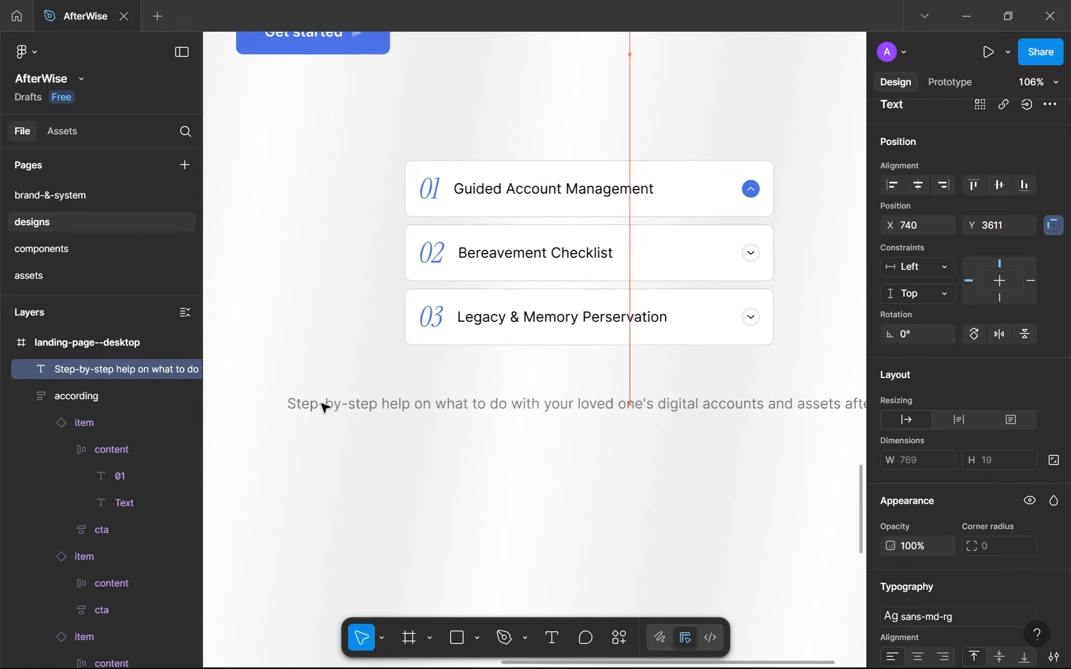
scroll(322, 406, down, 8)
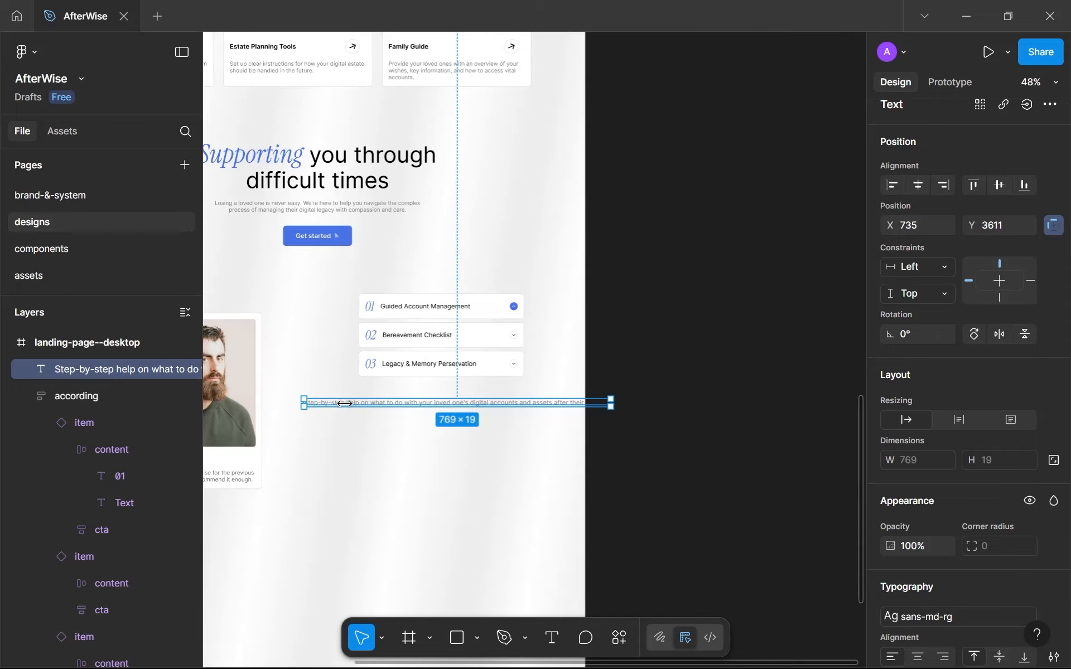
drag(344, 404, 428, 403)
drag(502, 409, 454, 409)
scroll(454, 409, up, 3)
scroll(454, 409, down, 1)
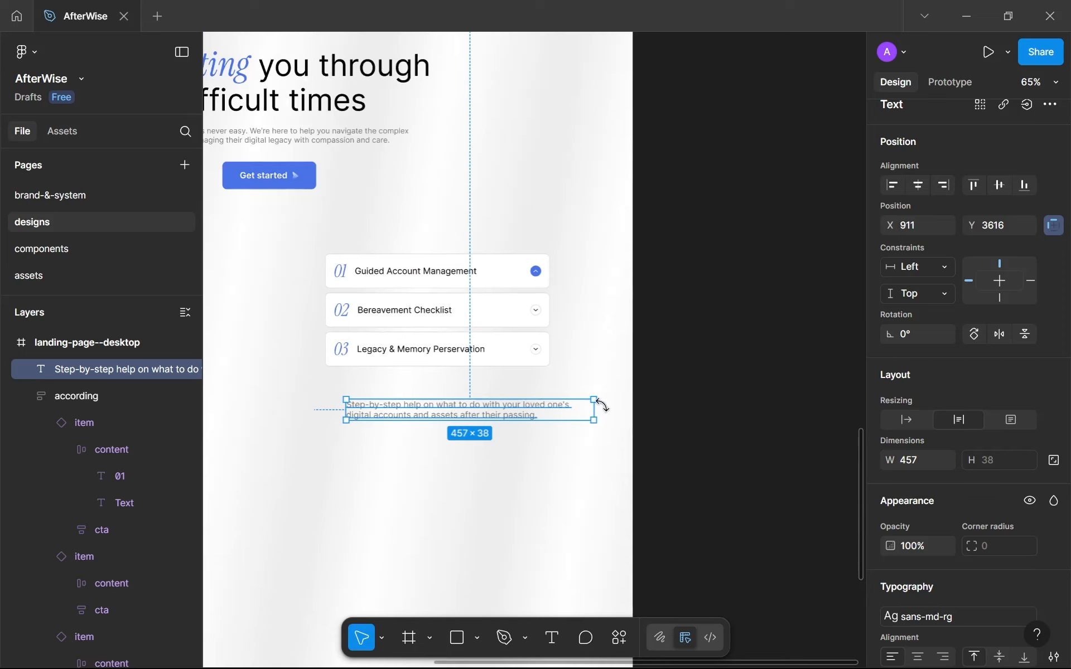
mouse_move(594, 400)
mouse_down()
mouse_move(569, 407)
mouse_move(580, 411)
mouse_up()
key(ctrl+z)
Wrap the paragraph in an auto layout frame and rename the frame "description".
key(shift+a)
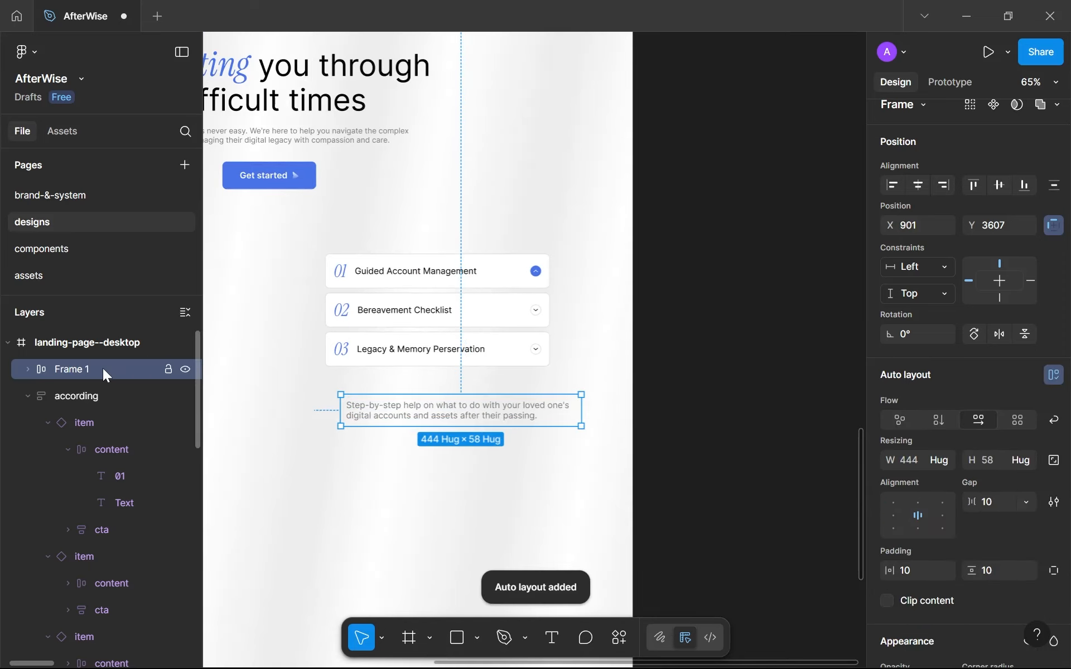
double_click(103, 369)
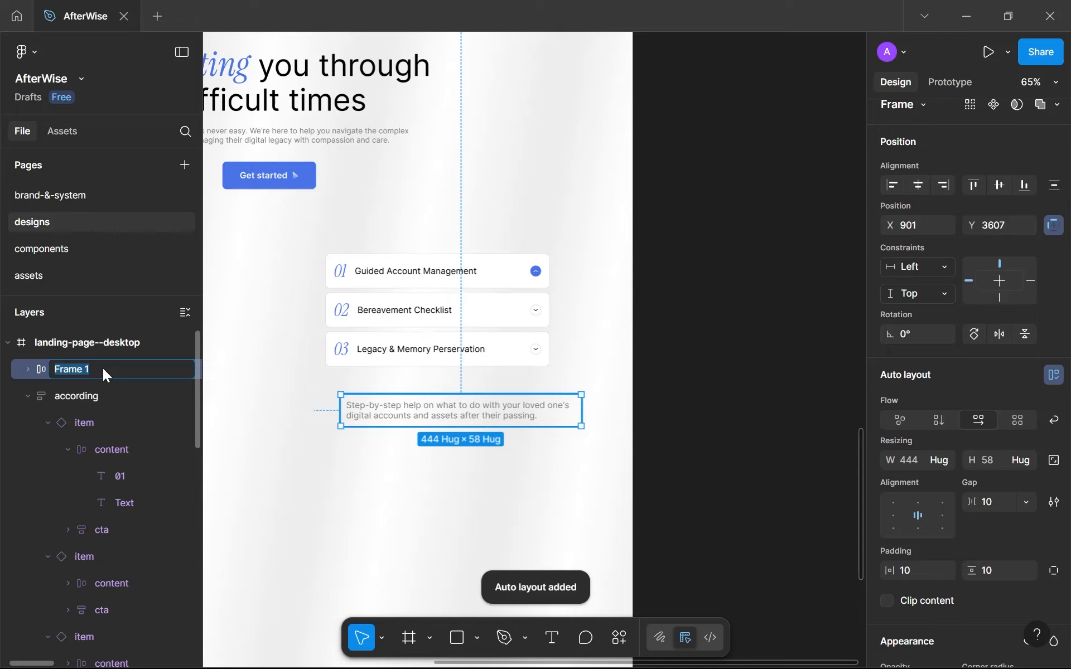
text(desc)
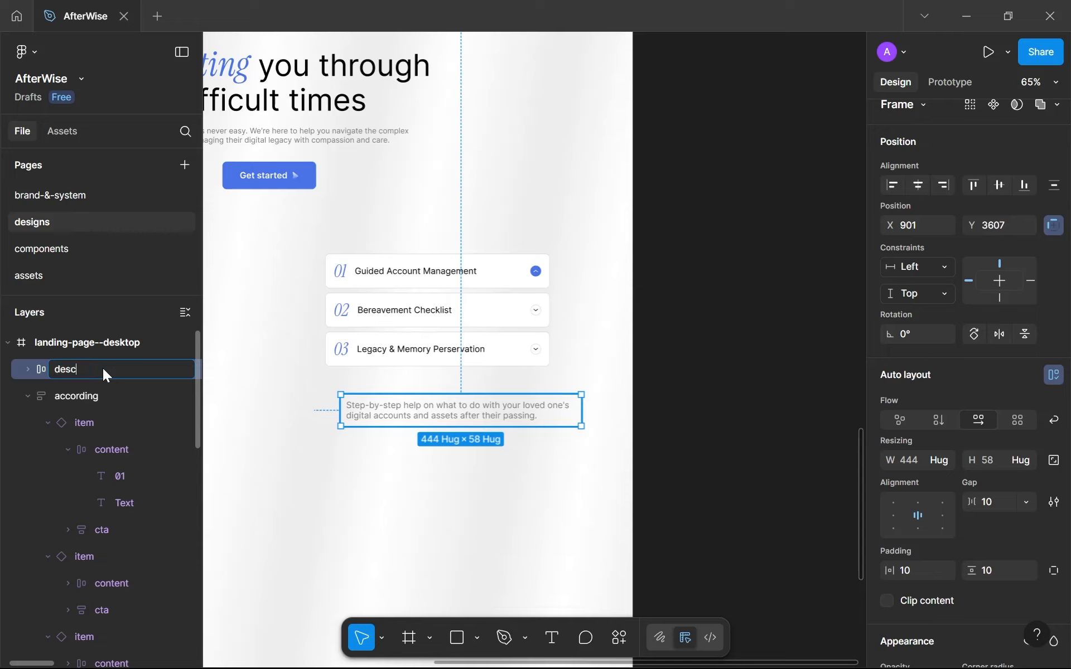
text(ription)
key(Return)
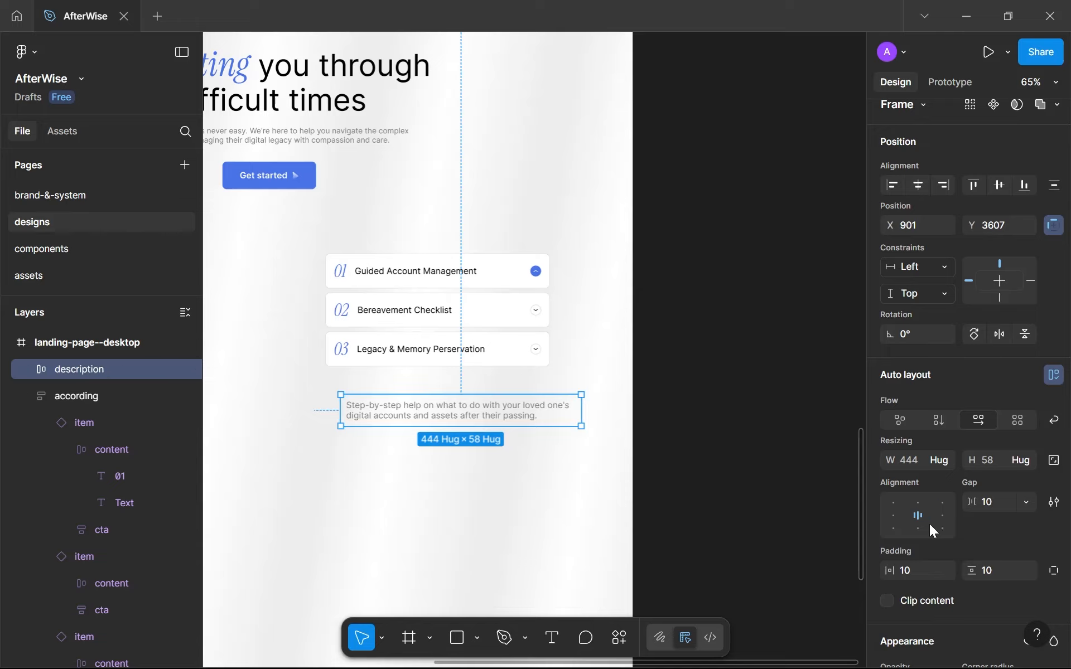
Set the description frame's gap to 0, top-left alignment, and horizontal and vertical padding to 16.
text(0)
key(Return)
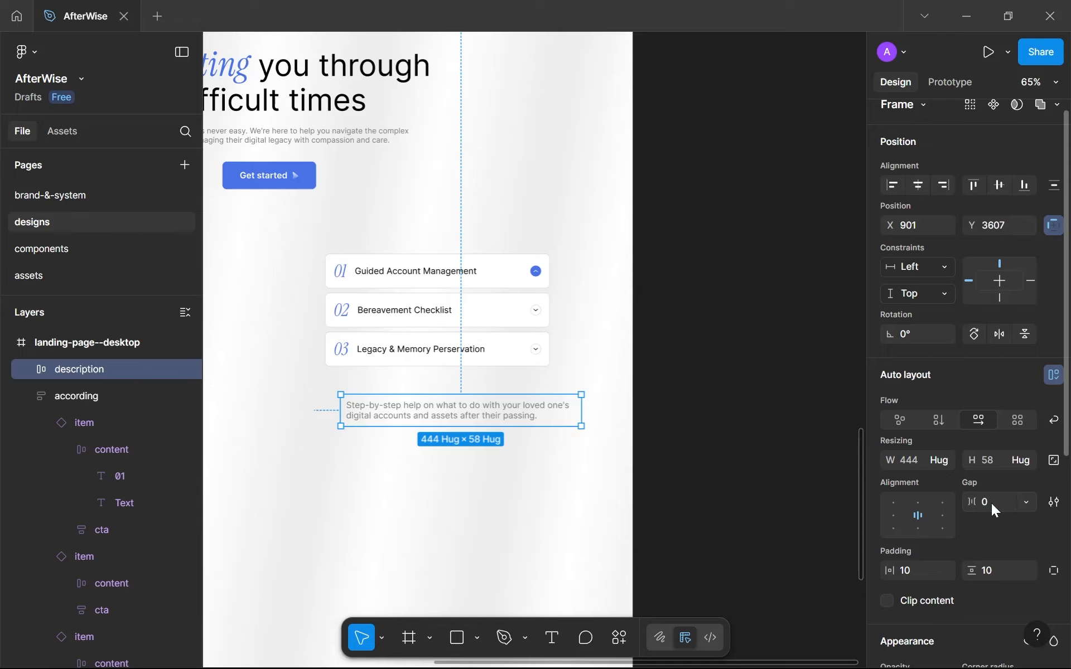
click(896, 502)
click(911, 563)
text(16)
key(Return)
click(996, 570)
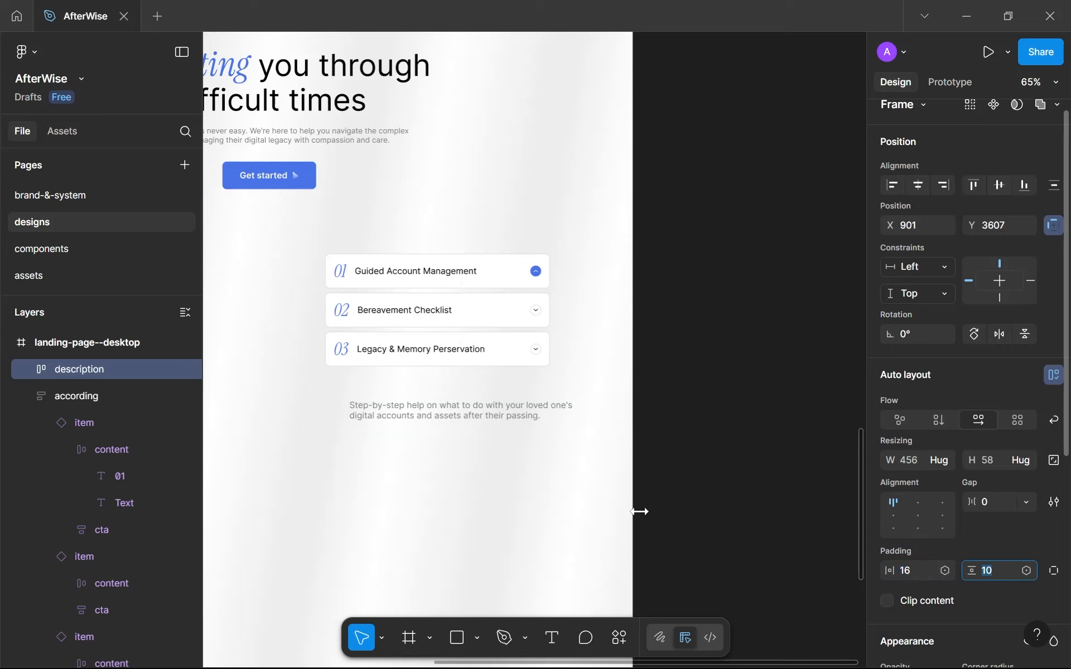
text(16)
key(Escape)
Move the description frame into the accordion, between item 01 and item 02.
drag(501, 415, 477, 321)
key(ctrl+x)
click(456, 278)
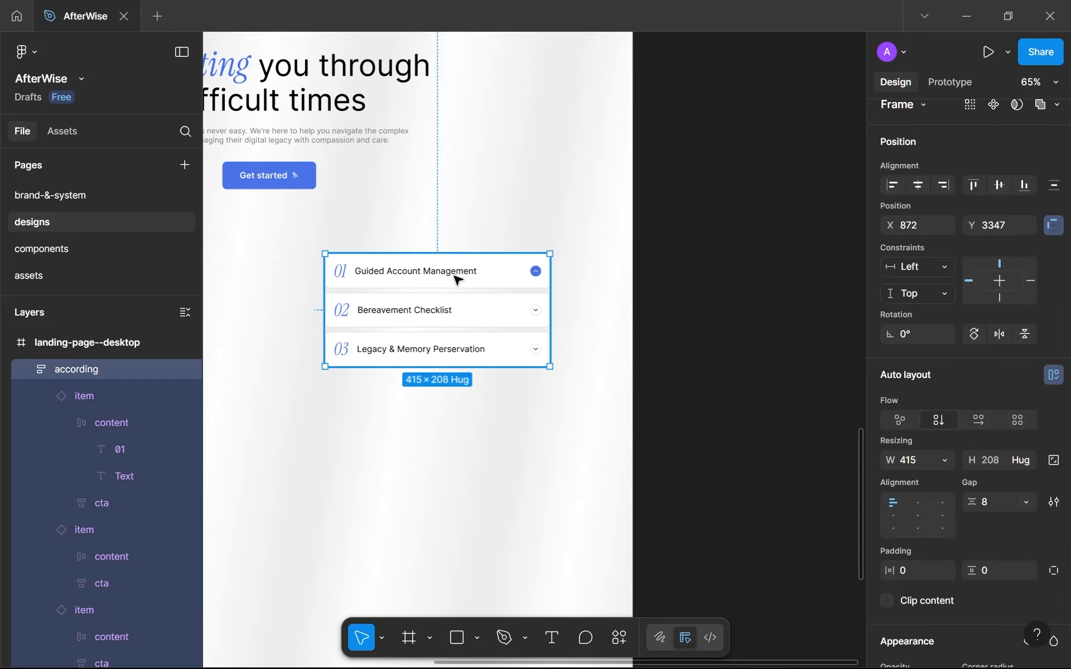
key(ctrl+v)
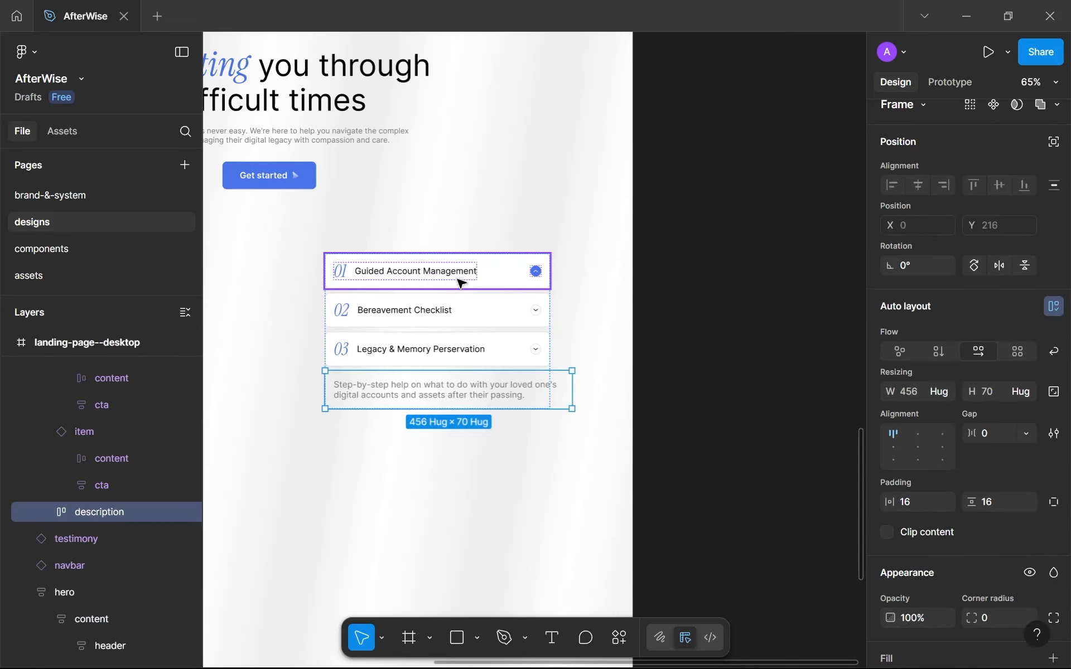
key(Up)
key(Up)
Make the accordion's width hug its contents and reposition it to about X 812, Y 3364.
scroll(461, 282, down, 5)
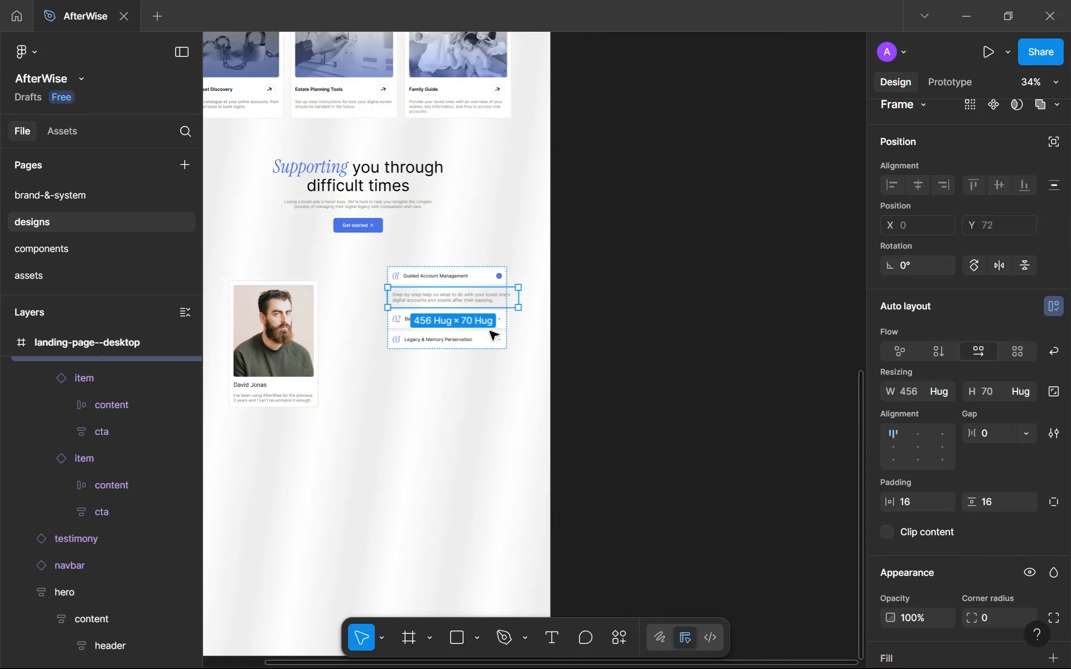
click(509, 312)
click(497, 282)
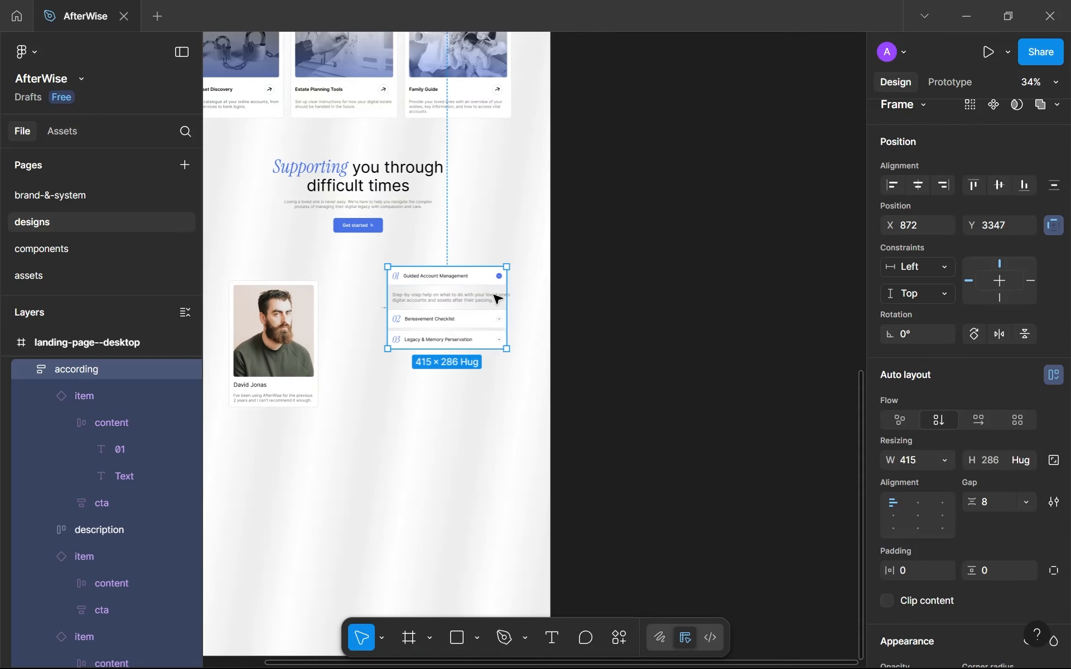
click(942, 465)
click(934, 478)
drag(453, 286, 437, 291)
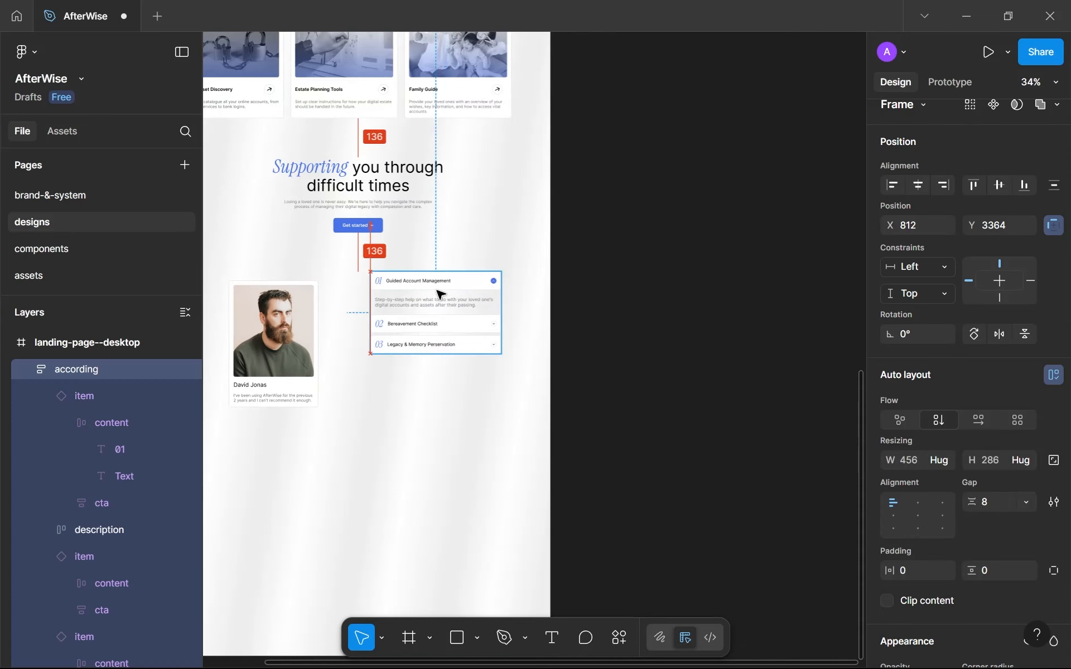
Fill the description frame with the white library color and stretch it to about 214 px tall.
scroll(440, 294, up, 2)
click(451, 309)
scroll(988, 585, down, 1)
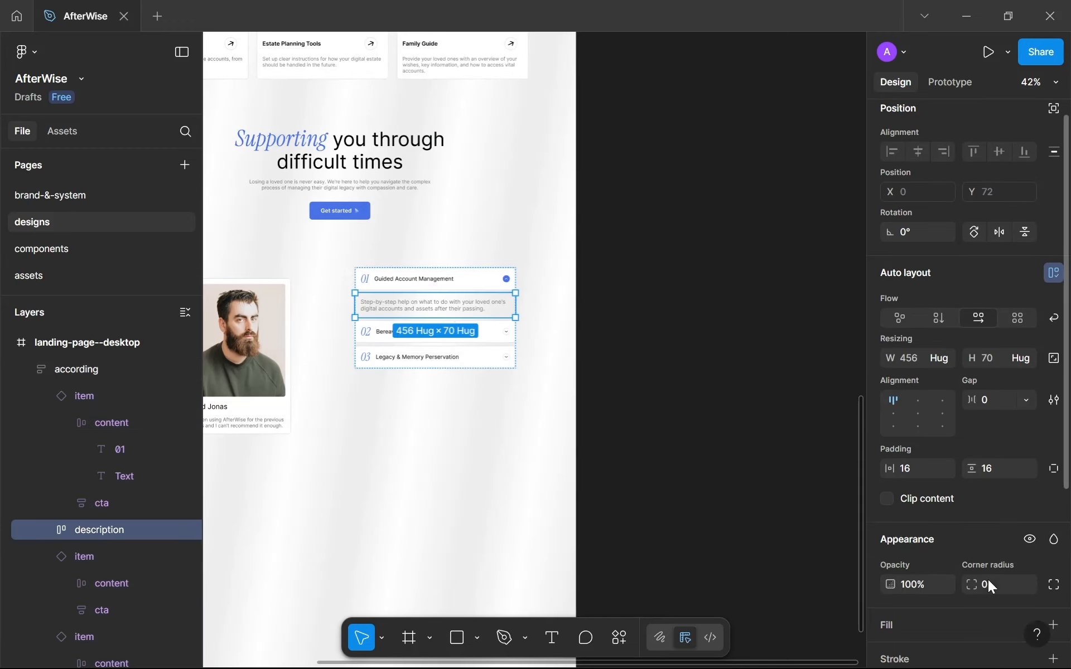
scroll(988, 580, down, 5)
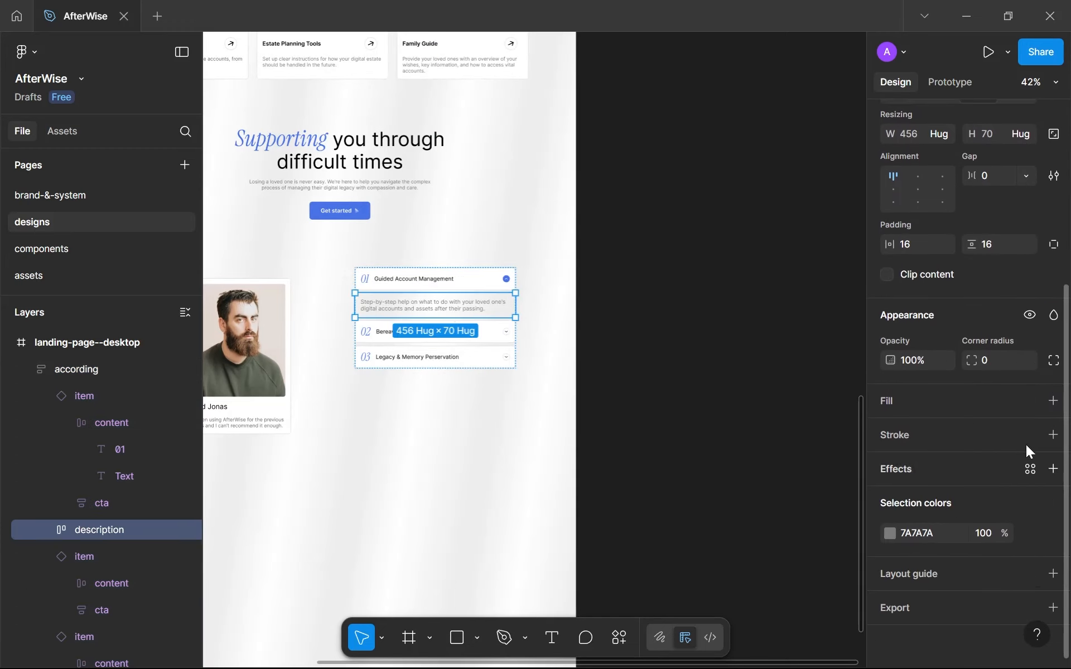
click(1029, 409)
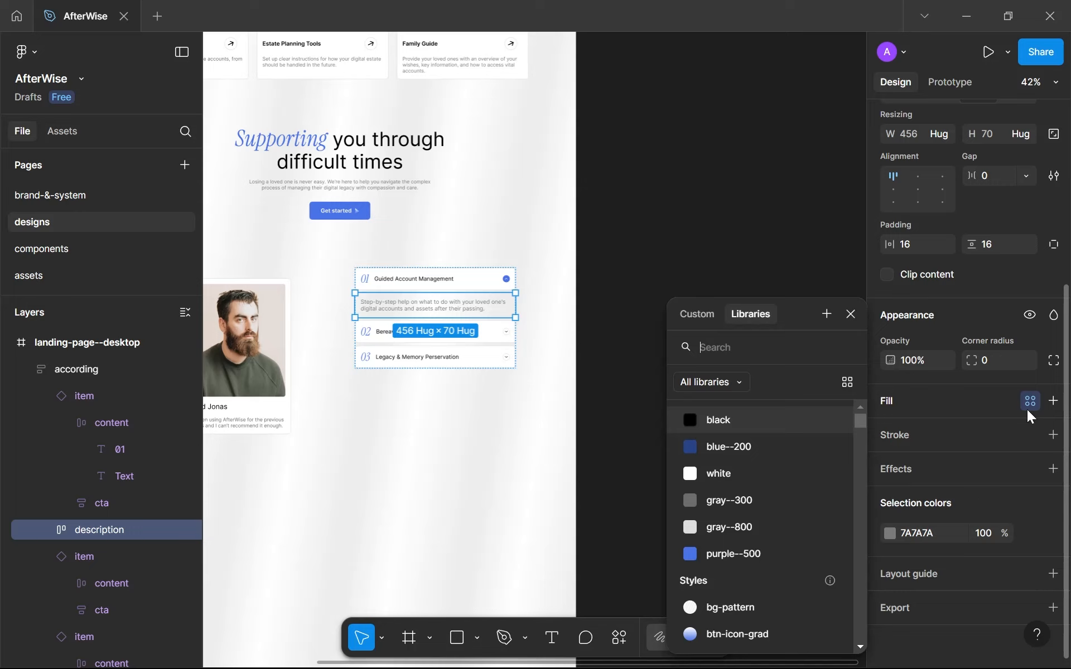
click(757, 481)
scroll(545, 409, up, 5)
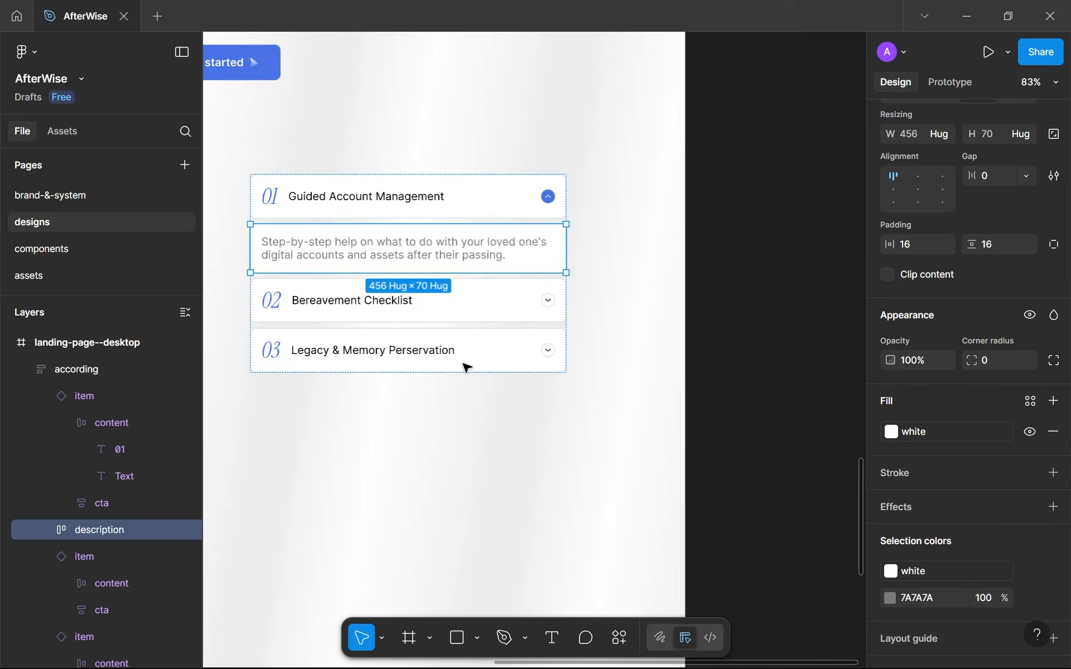
scroll(526, 399, down, 2)
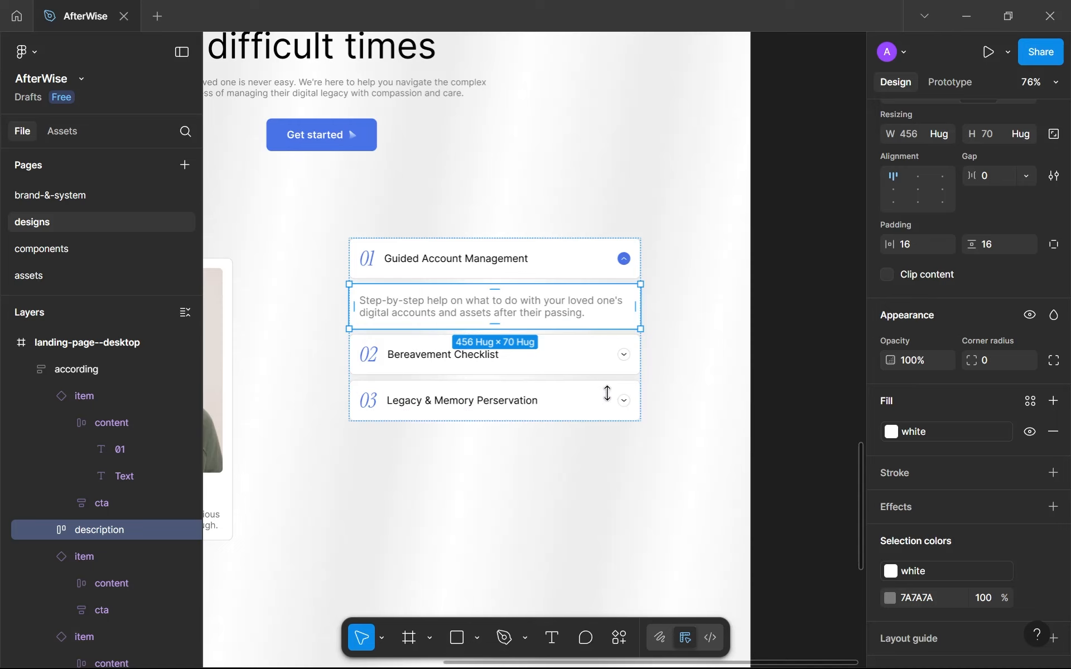
drag(606, 393, 595, 421)
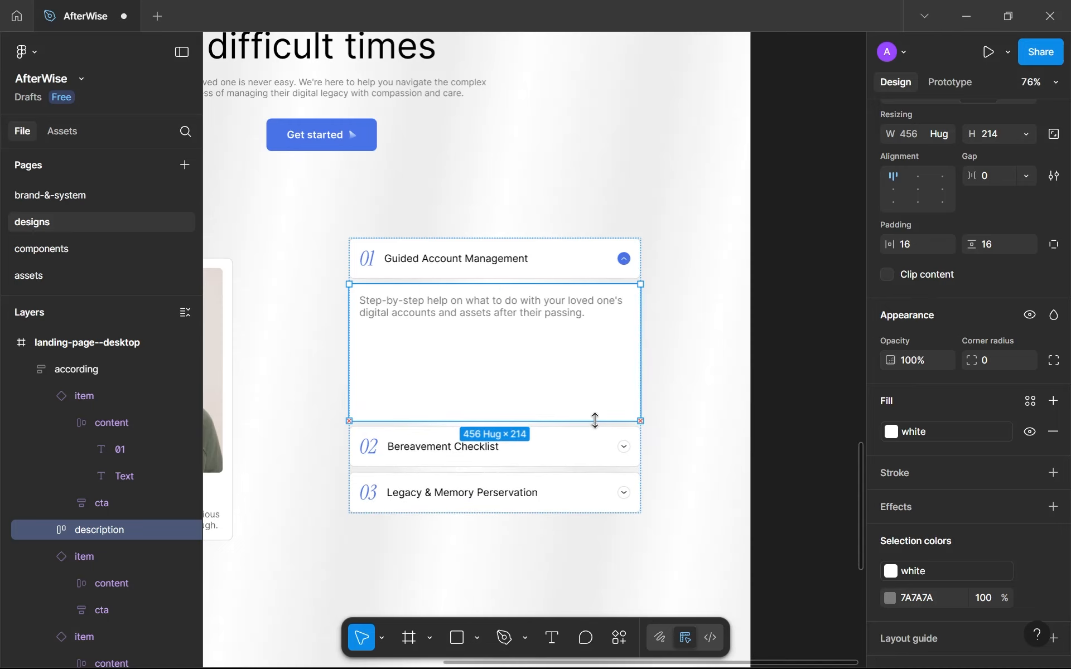
click(668, 455)
Give the description frame a corner radius of 8 and a gray--800 stroke.
scroll(669, 454, down, 2)
click(566, 388)
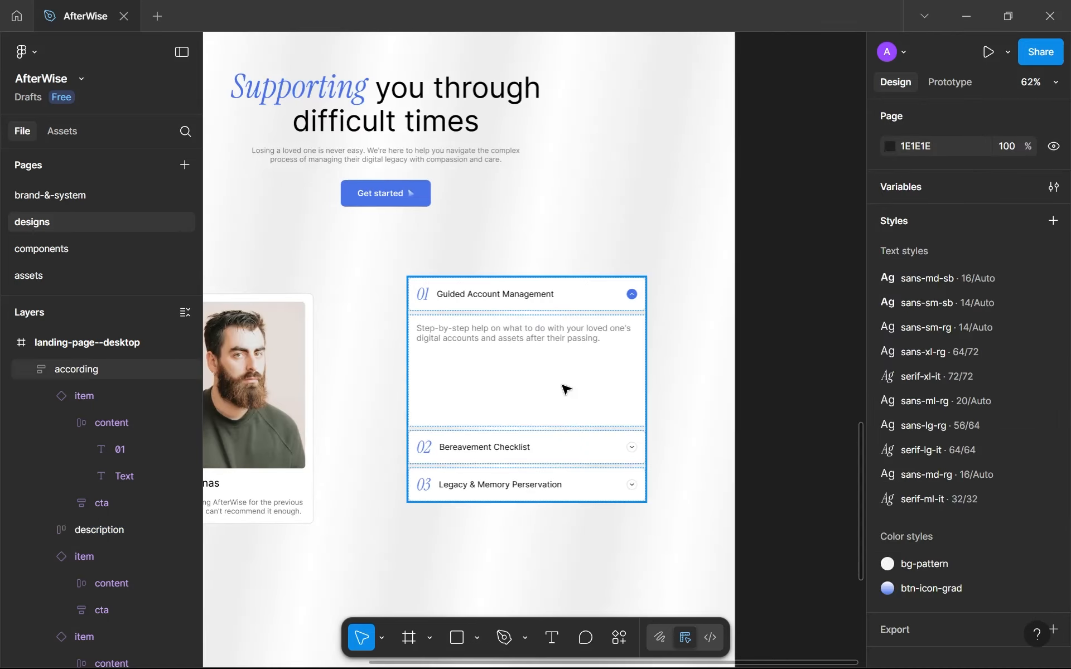
click(565, 389)
scroll(1013, 516, down, 5)
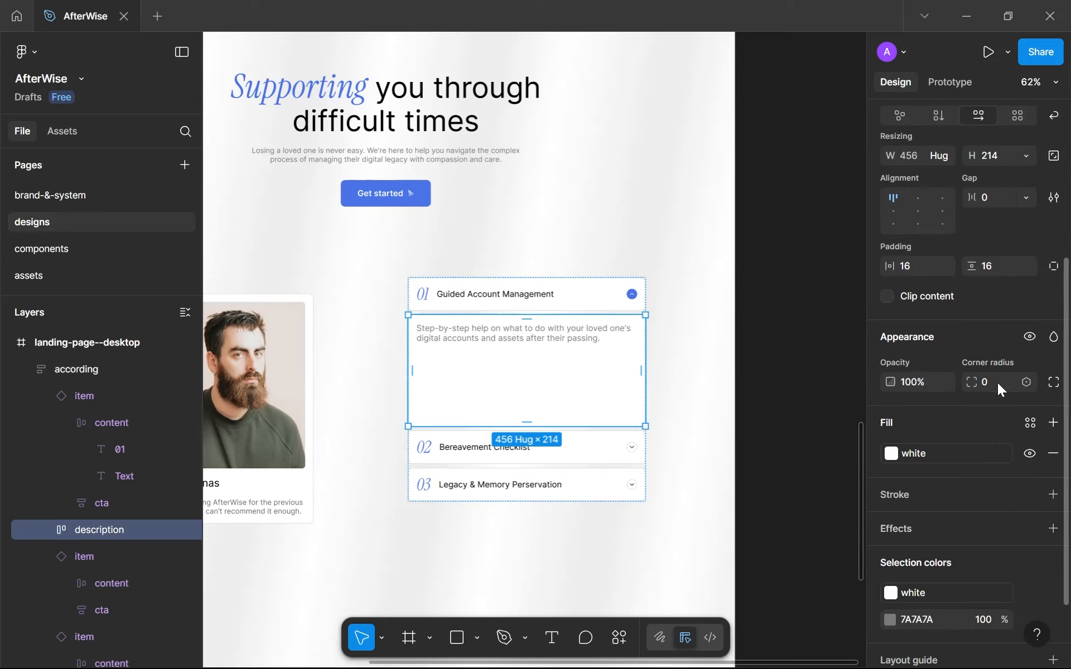
text(8)
click(1028, 495)
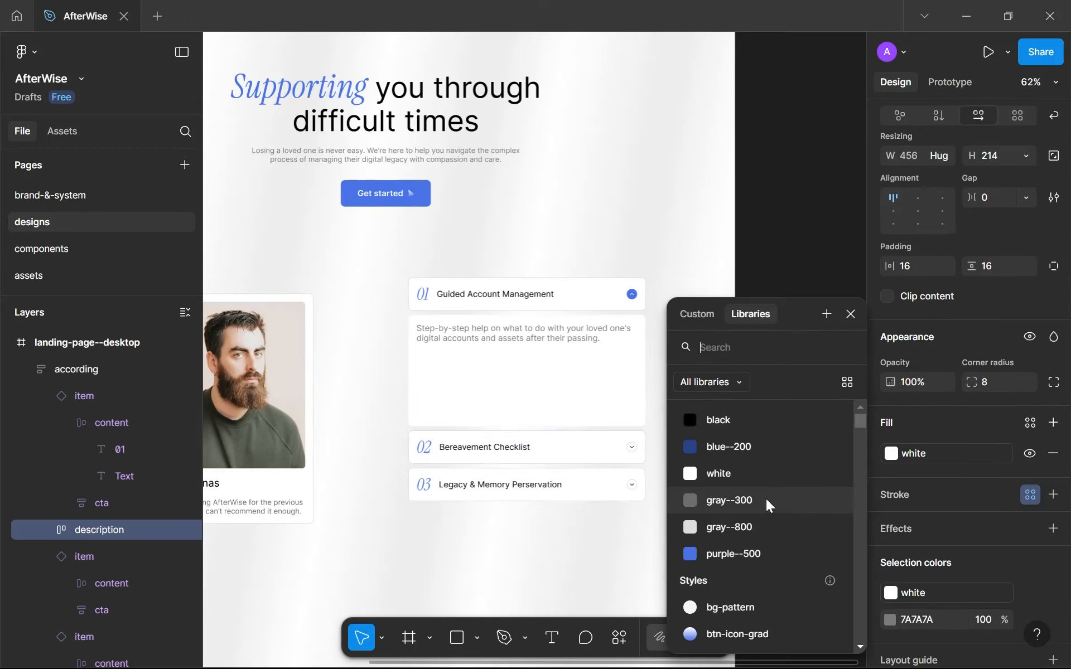
click(720, 524)
click(537, 537)
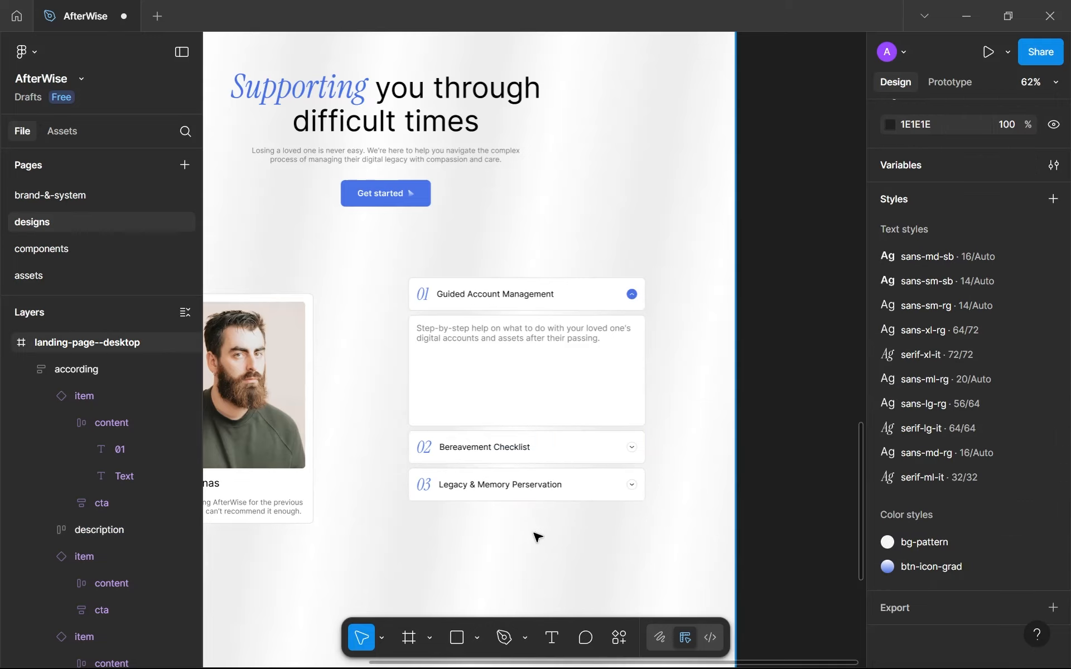
Shorten the description frame to about 188 px tall.
ctrl+scroll(538, 536, down, 5)
ctrl+scroll(550, 543, up, 3)
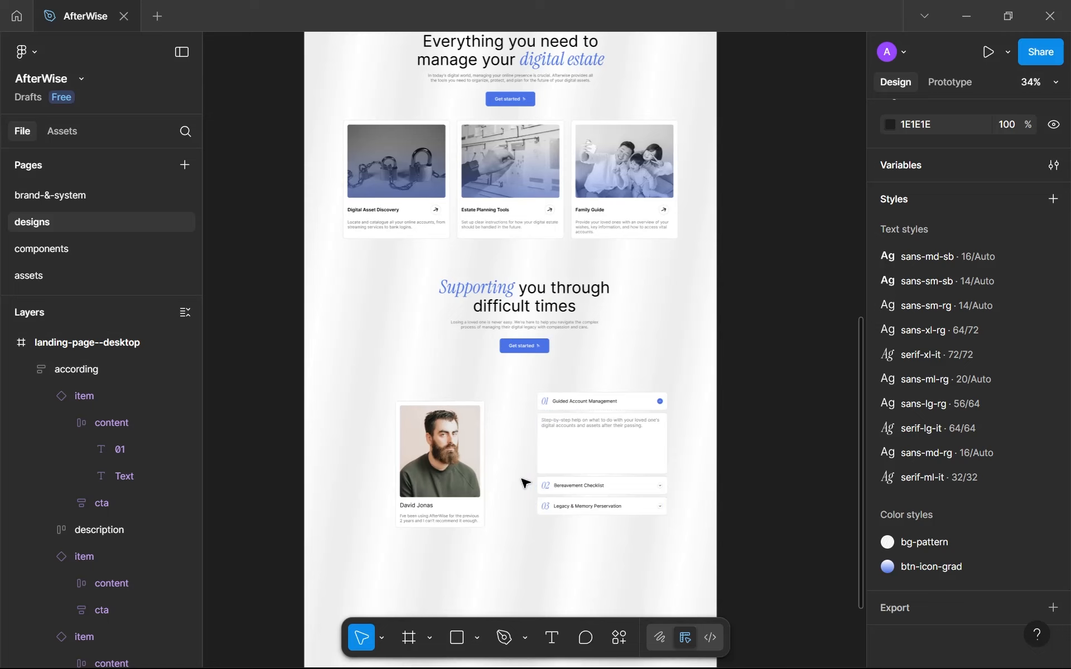
click(635, 469)
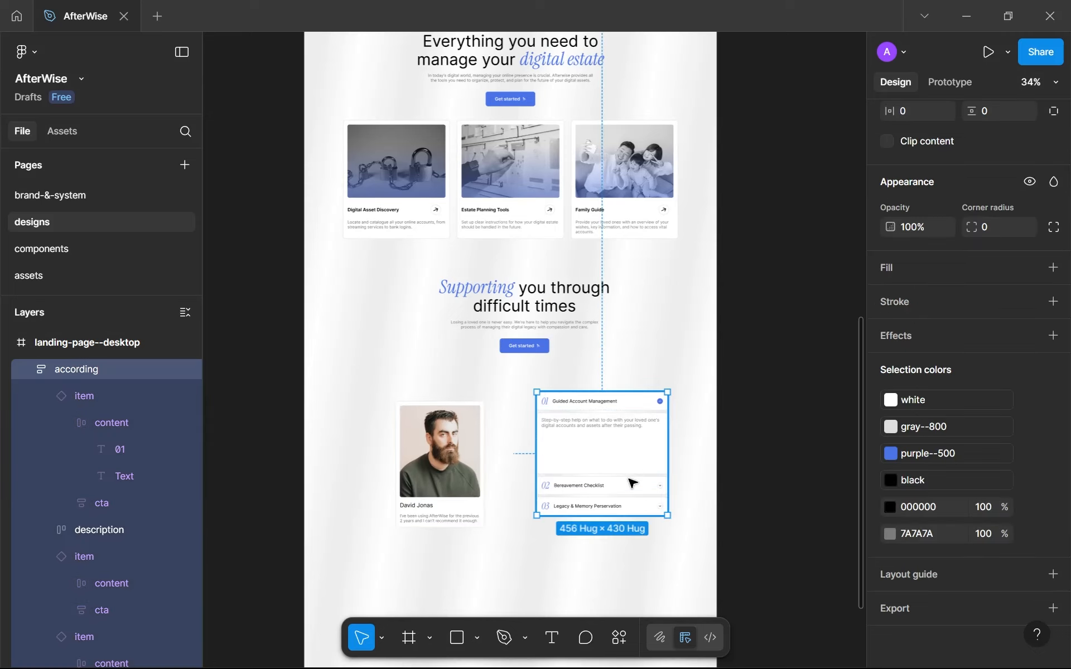
click(622, 472)
drag(621, 474, 615, 466)
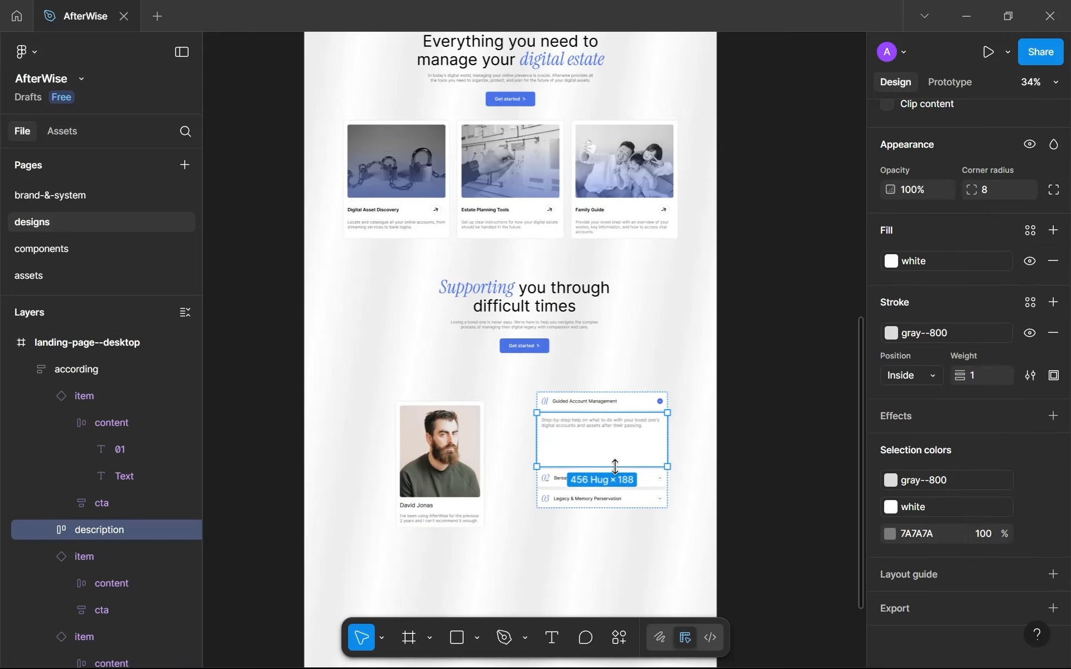
click(628, 531)
Combine the testimonial card and the accordion in one horizontal auto layout frame and rename it "content".
ctrl+scroll(604, 530, up, 1)
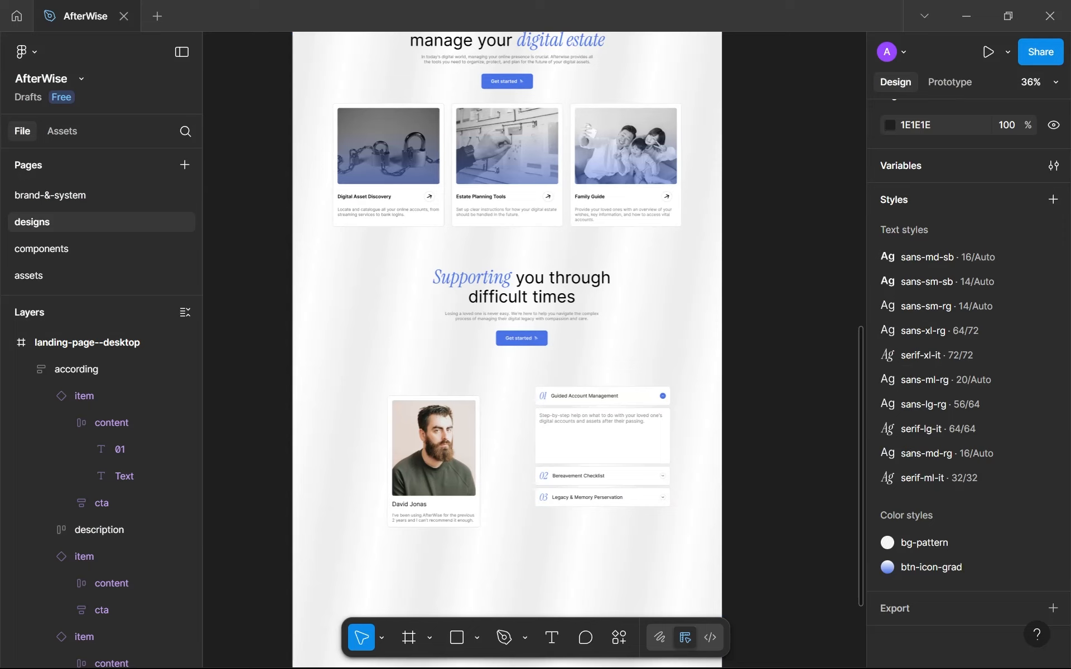
ctrl+scroll(609, 526, up, 3)
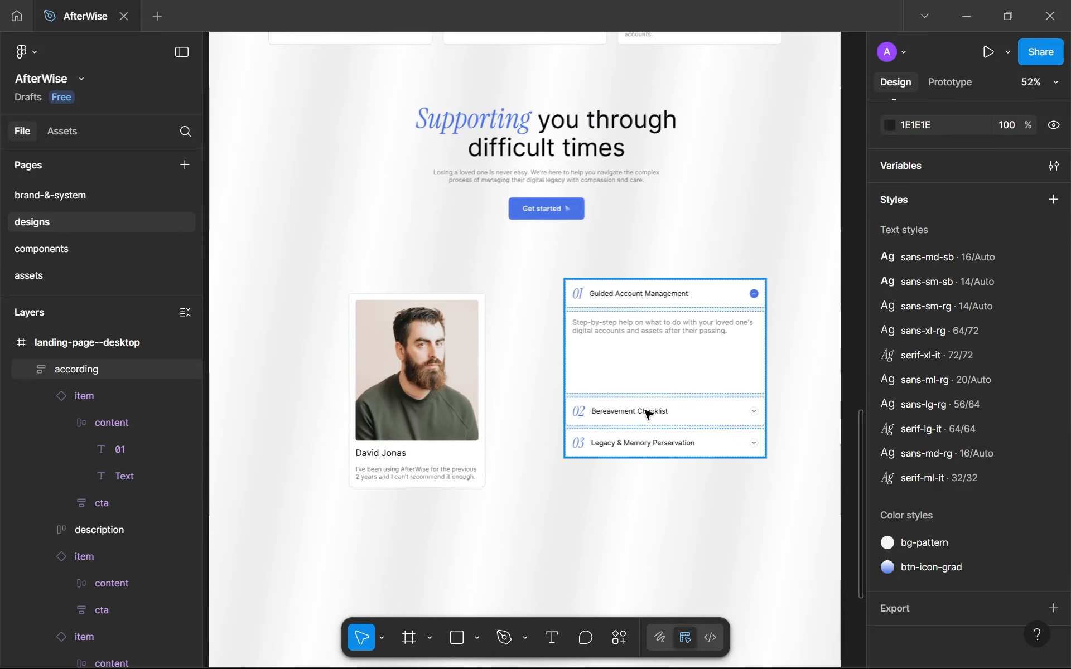
click(462, 399)
key(shift+a)
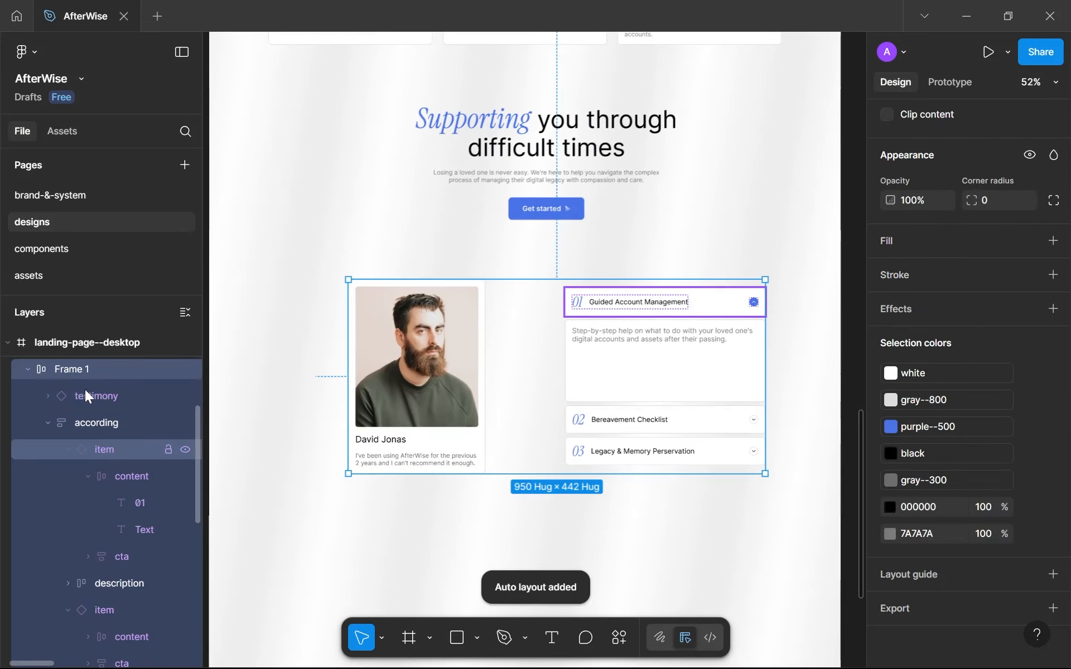
double_click(105, 364)
text(content)
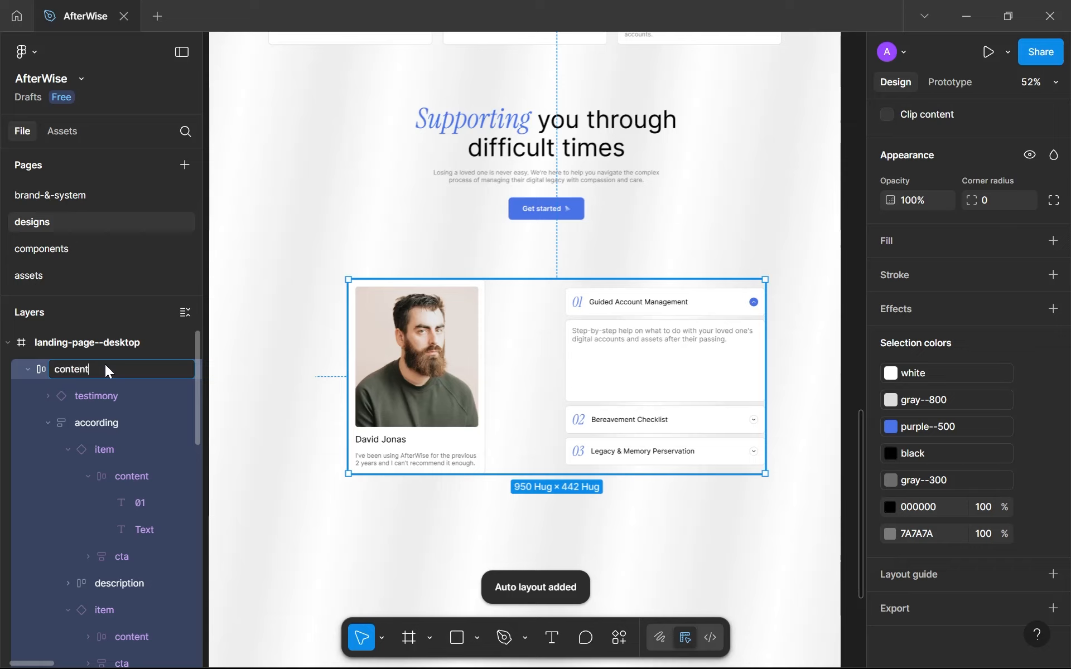
key(Return)
Shorten the accordion's description frame to about 145 px tall.
scroll(937, 327, up, 9)
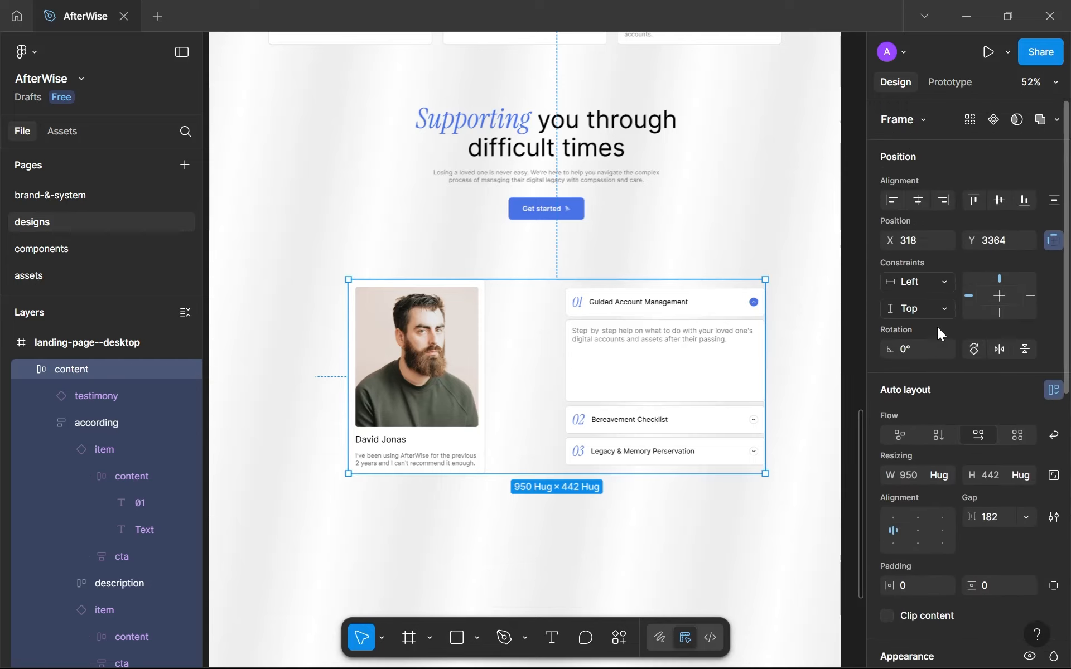
double_click(601, 373)
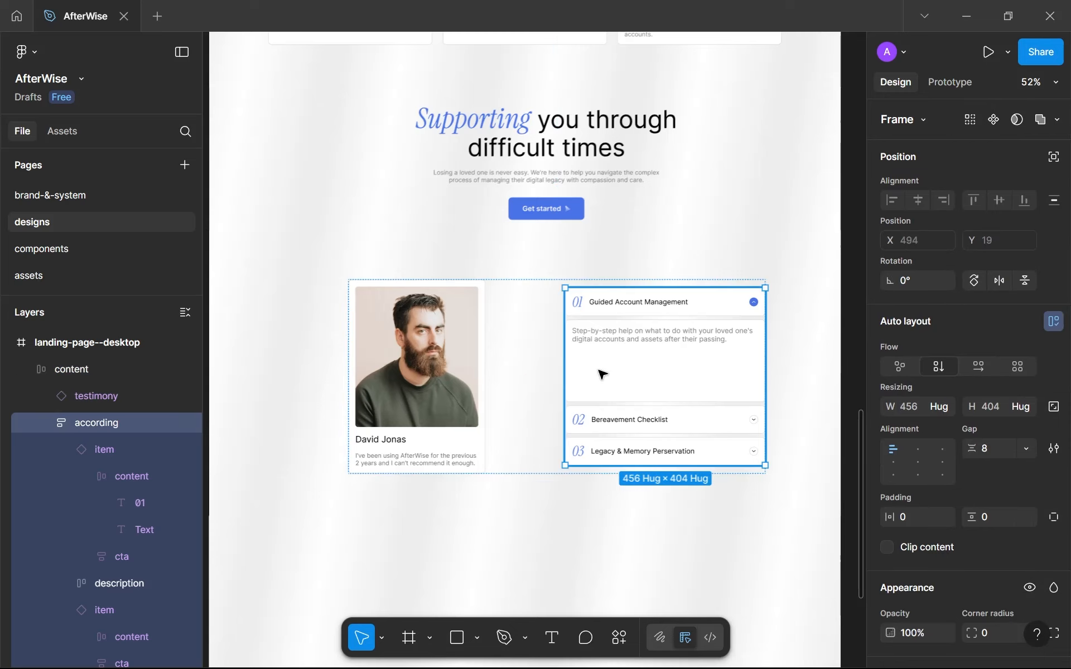
click(620, 393)
drag(624, 394, 622, 383)
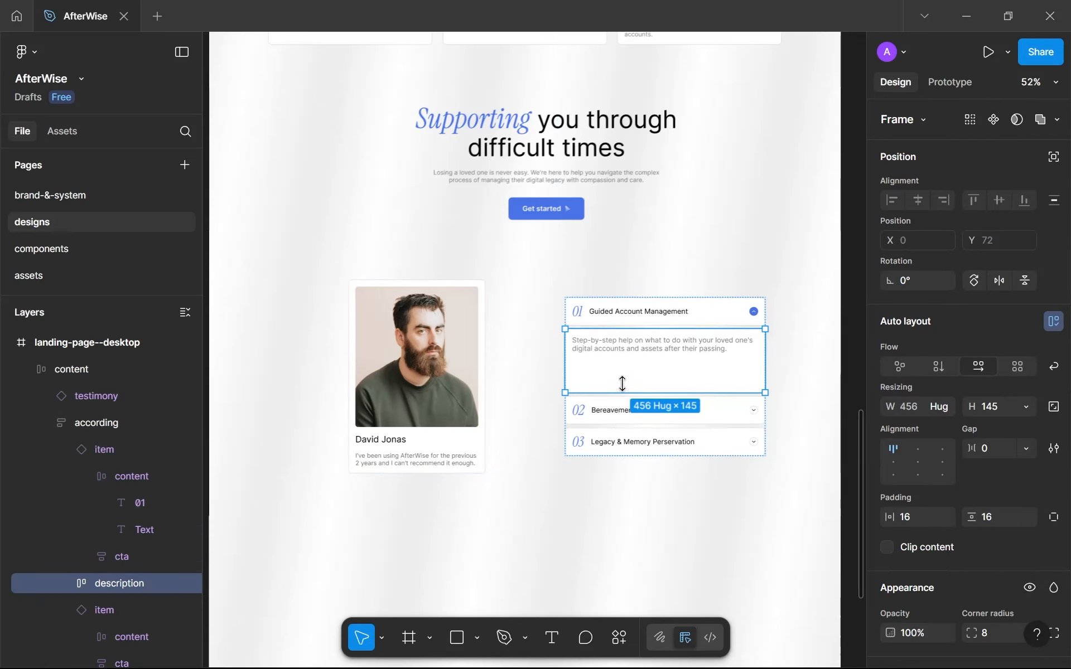
Try gaps of 24, 32 and 64 between the testimonial card and the accordion in the content frame.
click(537, 425)
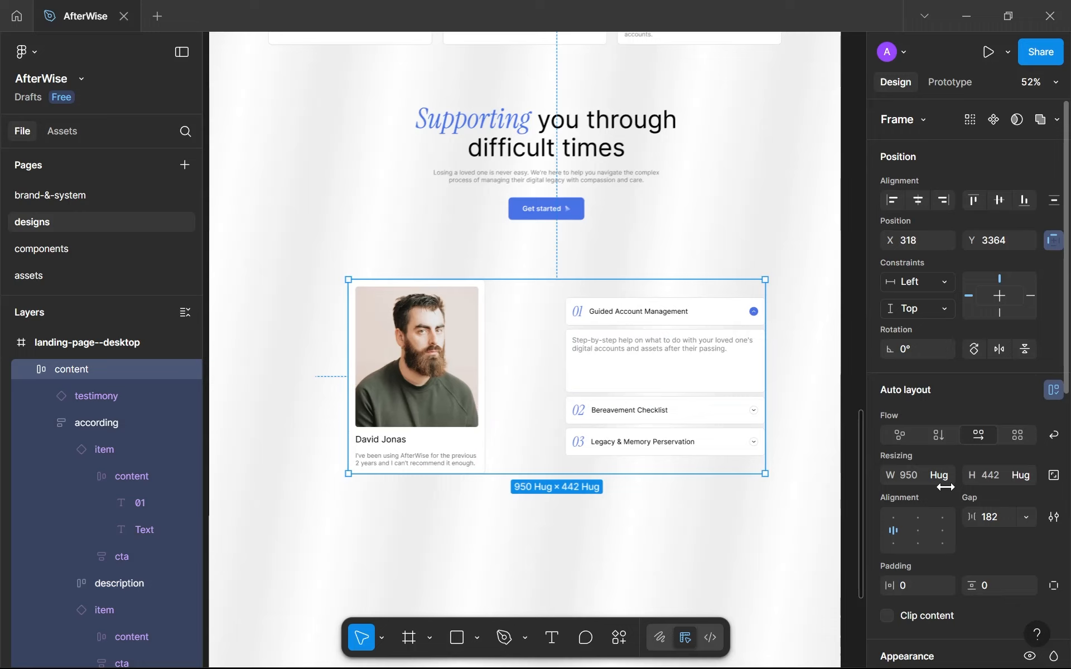
click(986, 516)
text(24)
key(Return)
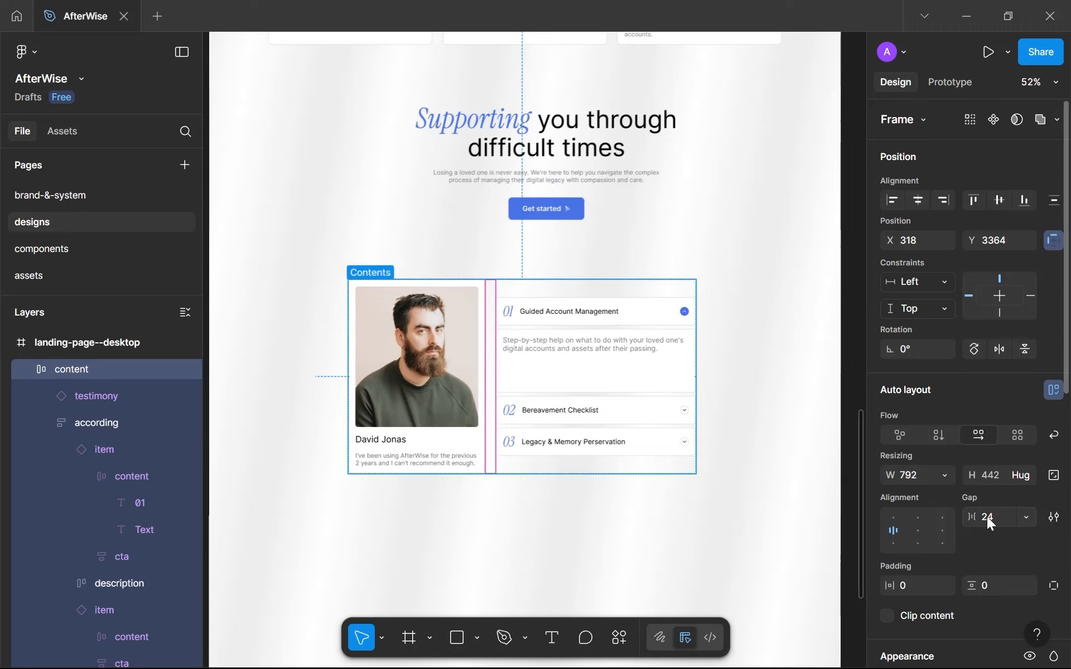
click(986, 516)
text(32)
key(Return)
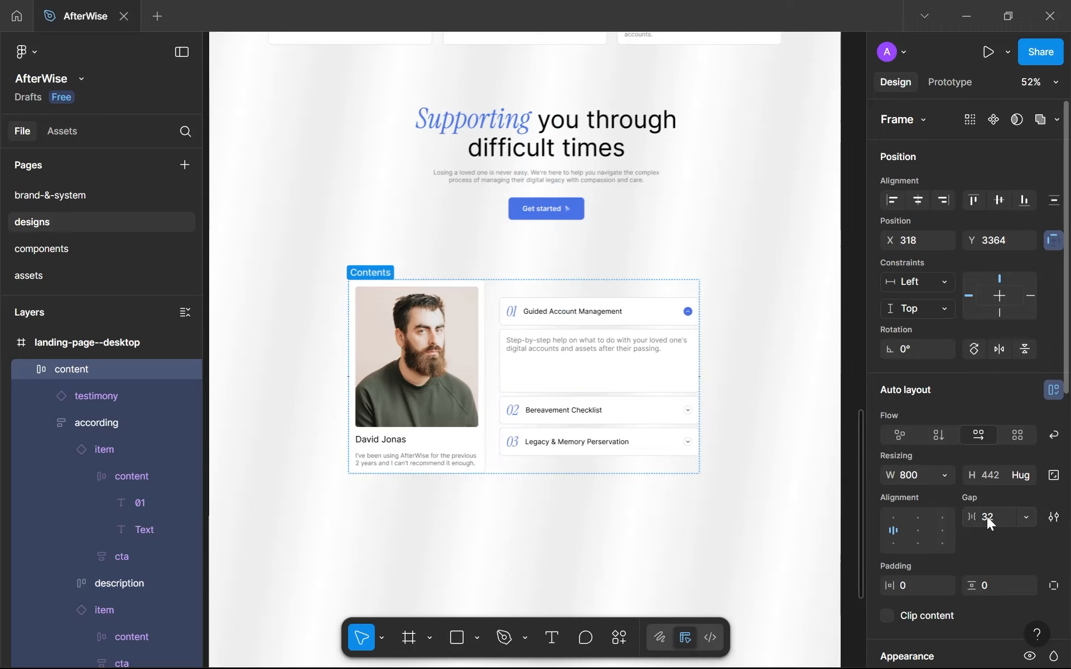
click(986, 516)
text(64)
key(Return)
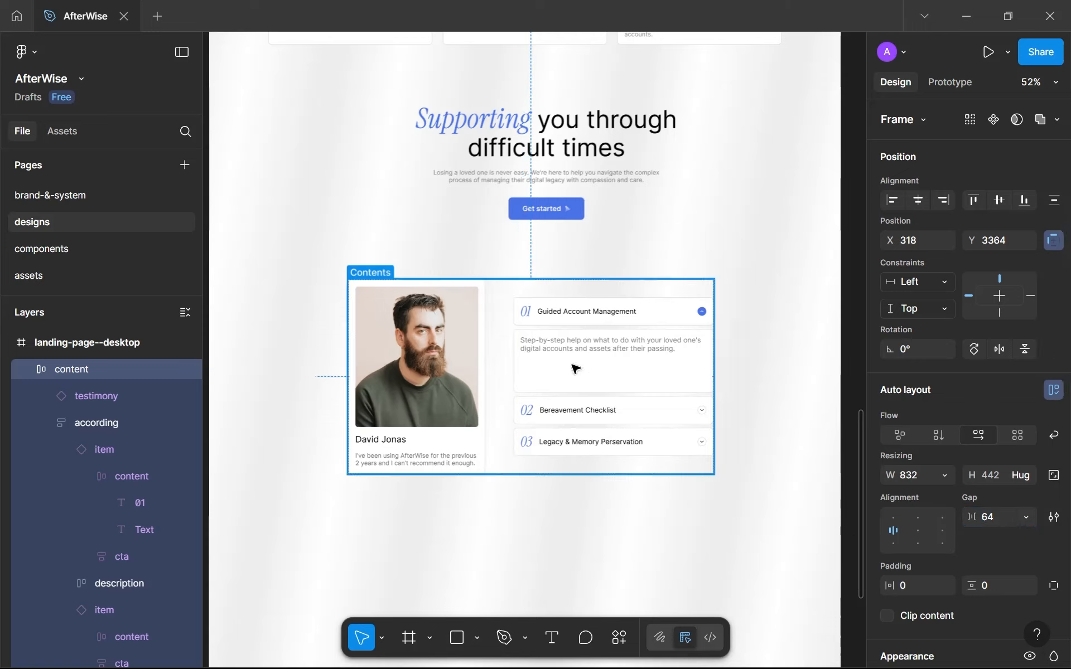
Shift the content frame slightly upward and try aligning its items to the bottom.
drag(600, 377, 591, 366)
click(892, 517)
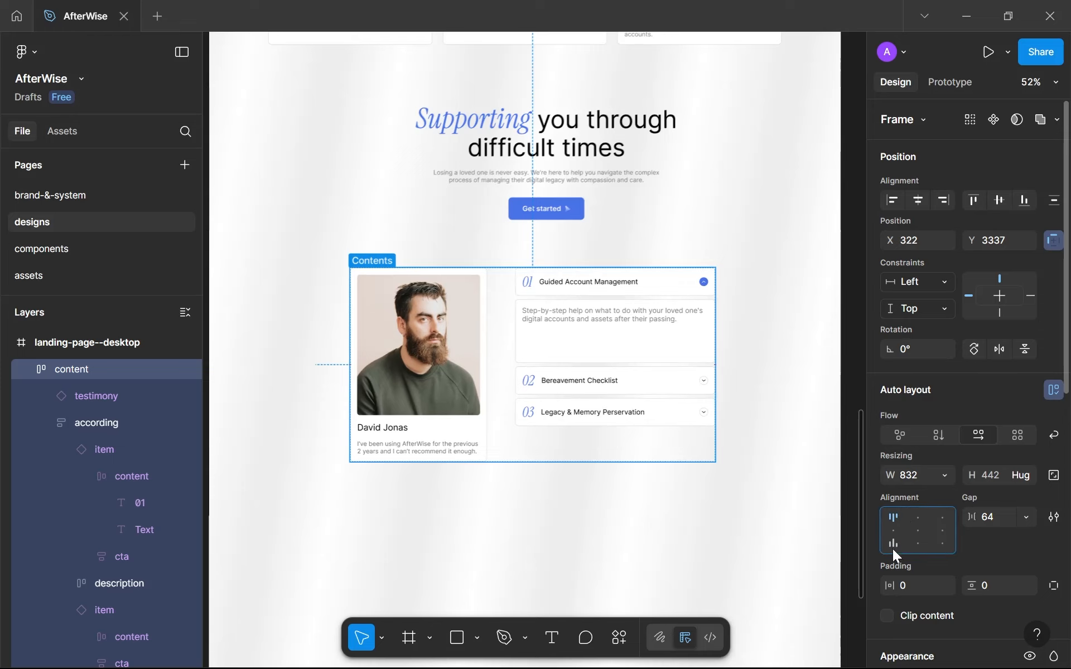
click(550, 524)
scroll(550, 524, down, 2)
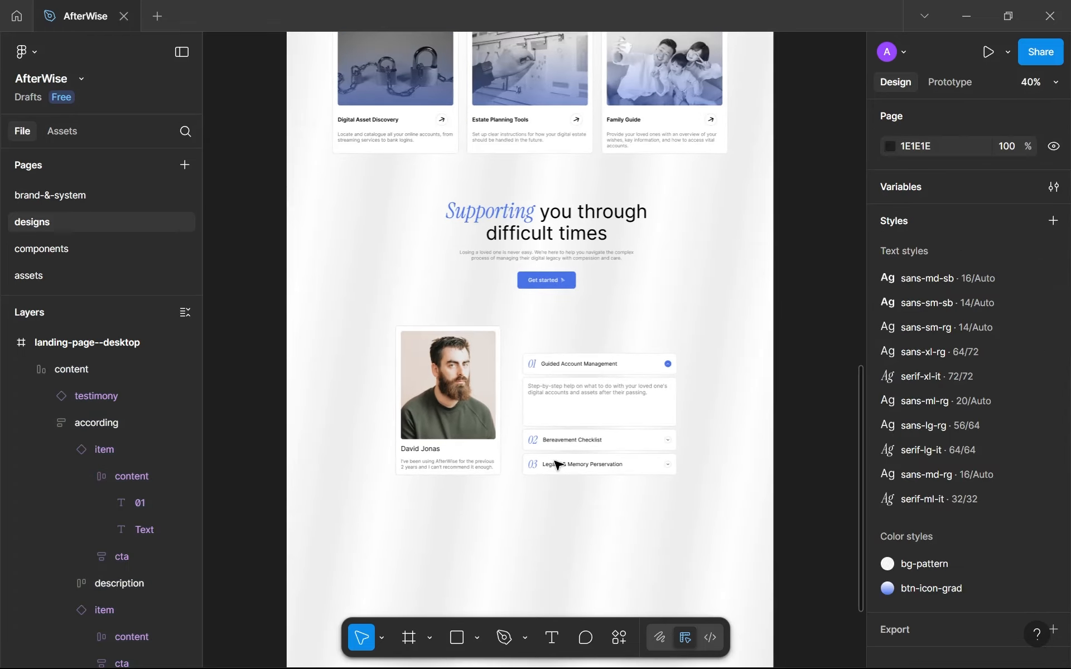
Align the testimonial card and the accordion to the top of the content frame.
click(556, 464)
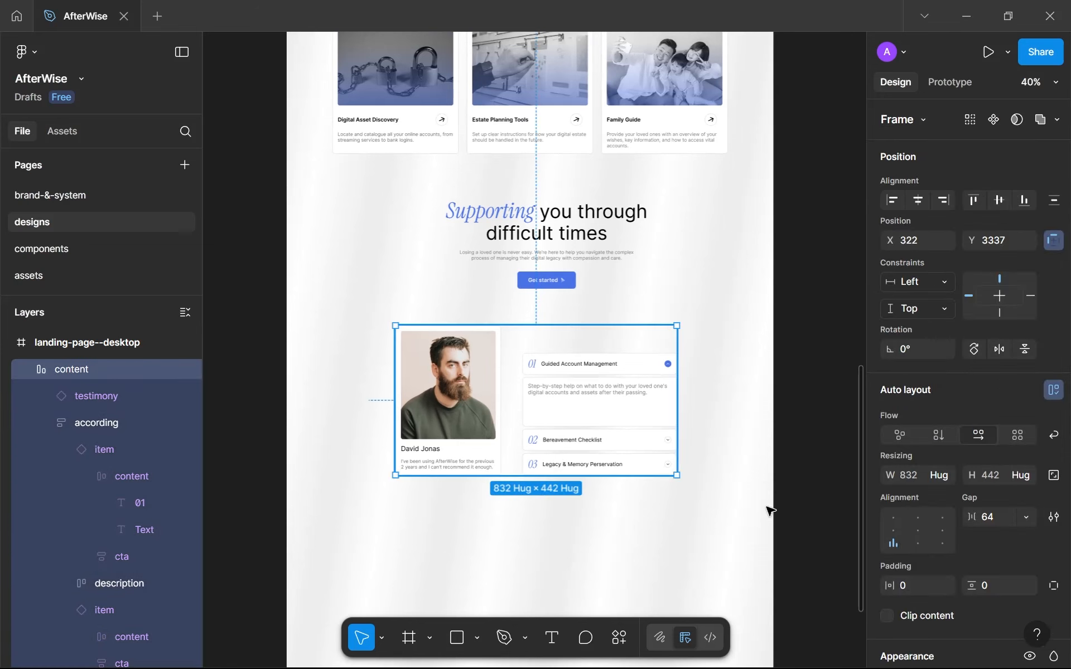
click(894, 517)
click(653, 523)
scroll(662, 526, down, 2)
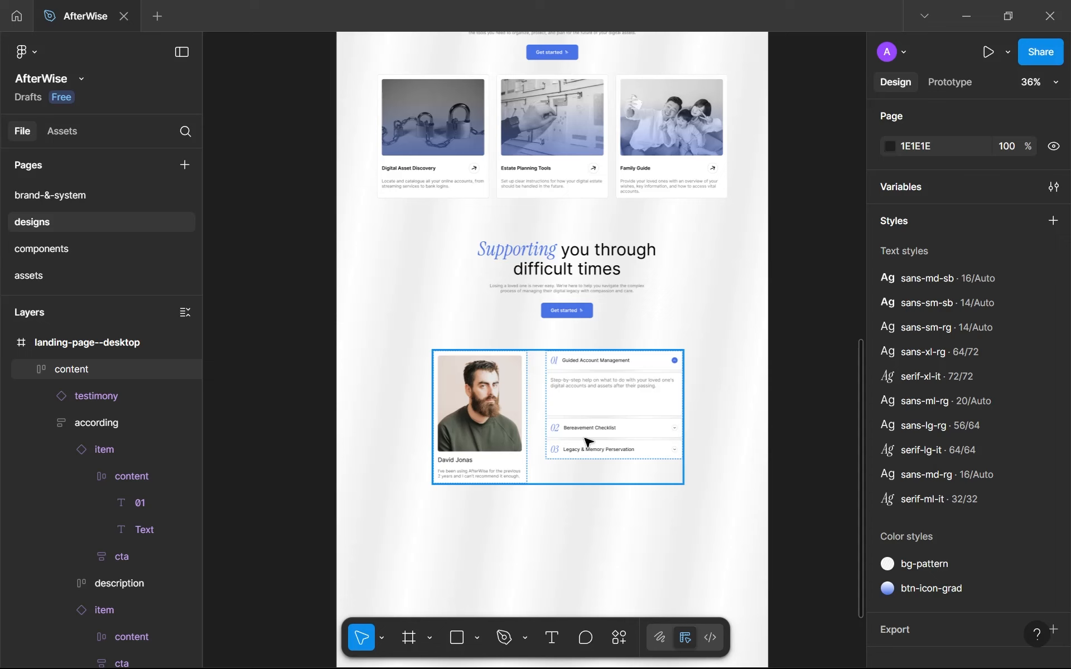
Set the content frame's gap to 32 and center the frame beneath the "Supporting you through difficult times" header at about X 369, Y 3325.
scroll(589, 442, up, 2)
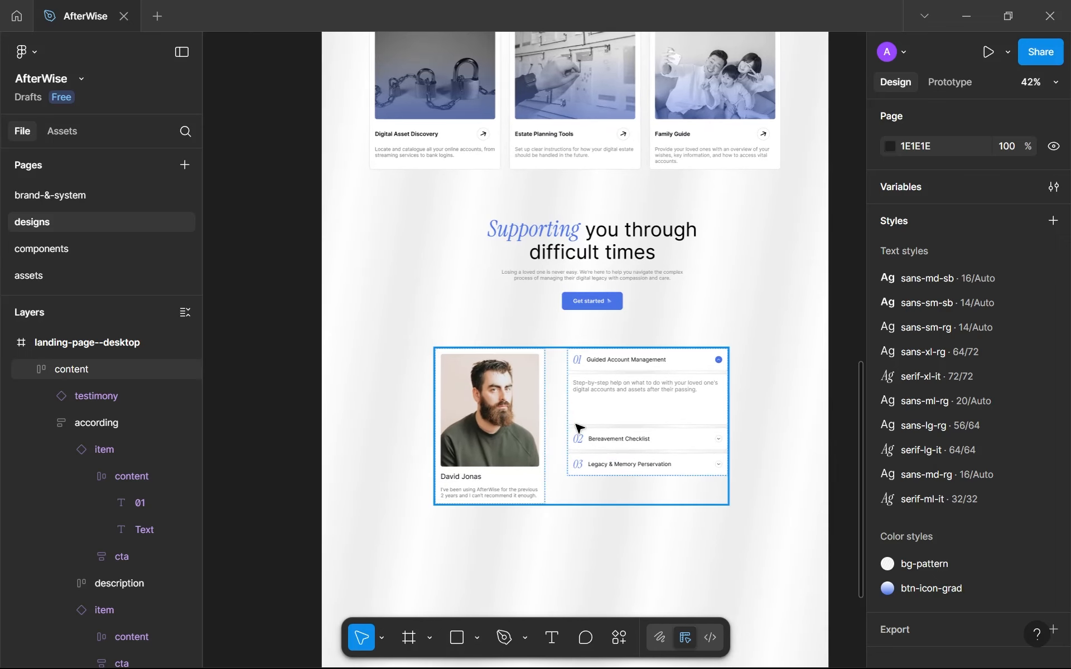
drag(579, 428, 587, 430)
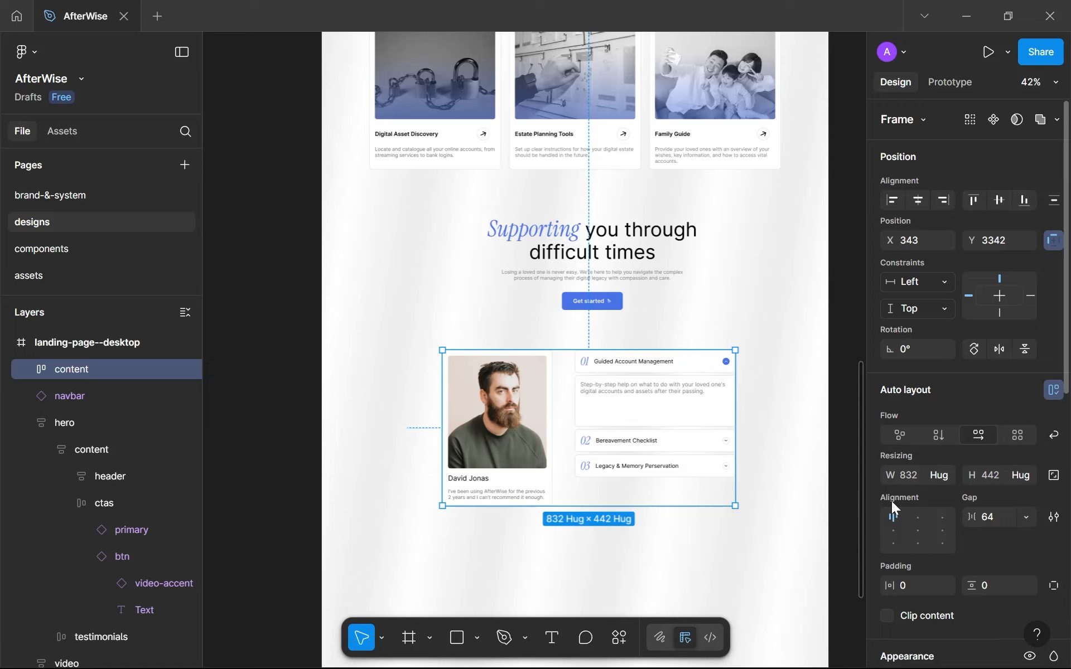
click(986, 514)
text(32)
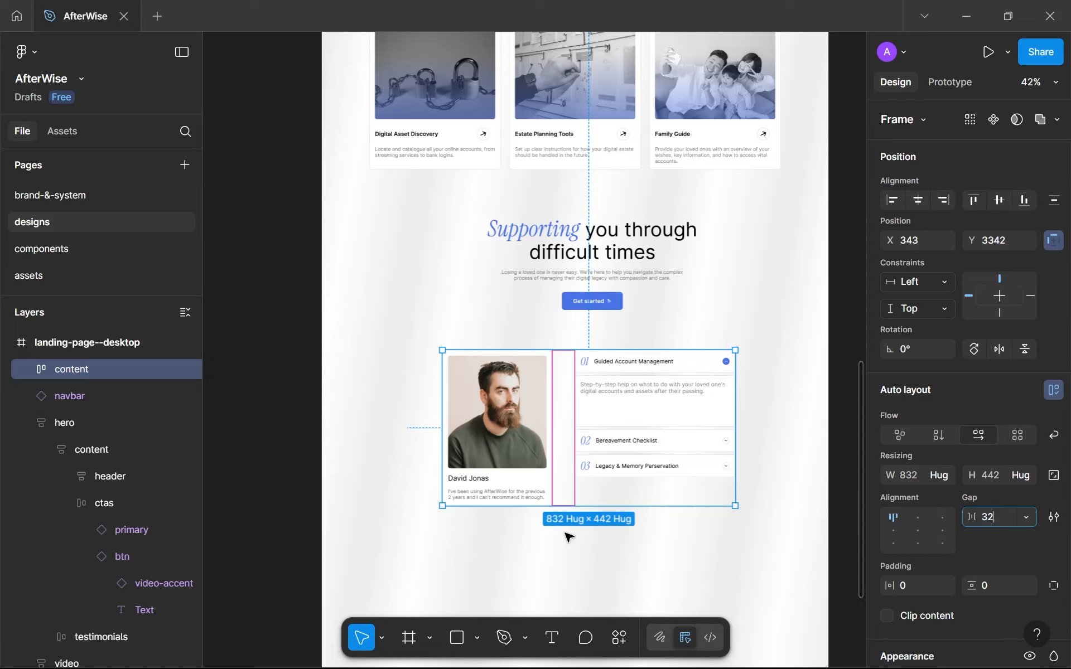
click(544, 591)
click(580, 452)
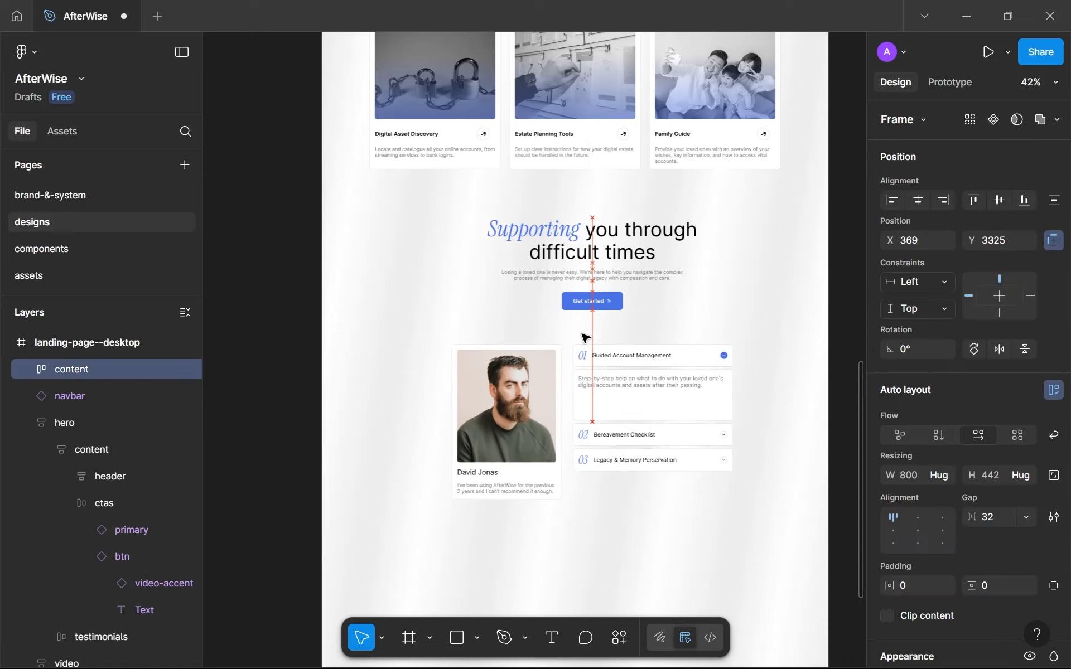
Combine the supporting header and the content frame in one vertical auto layout frame and rename it "testimonials".
scroll(577, 293, up, 5)
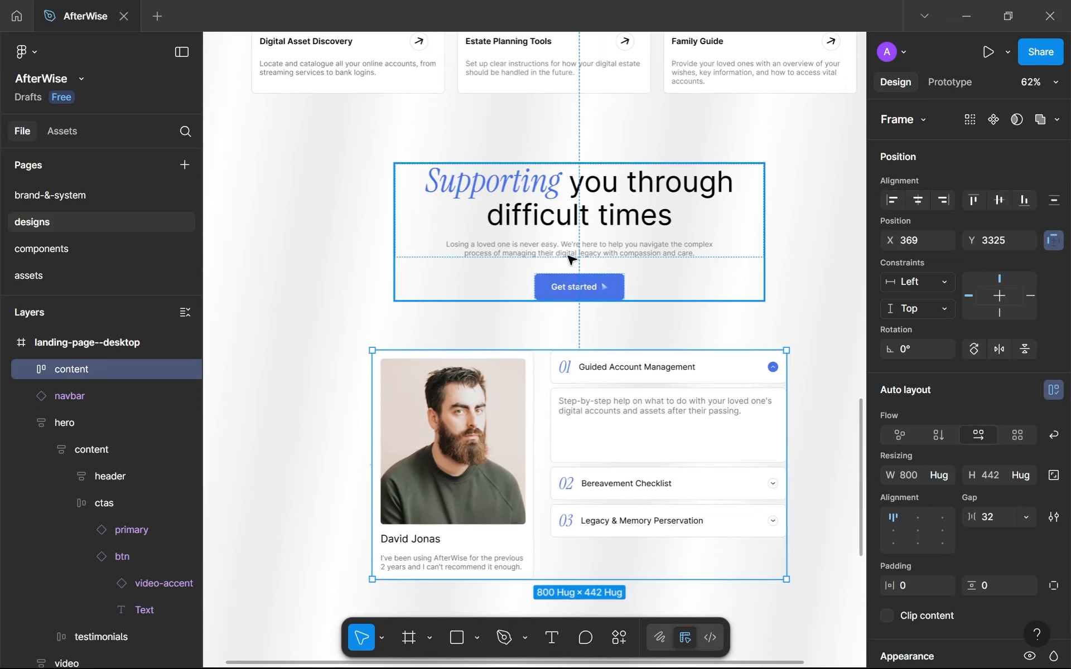
shift+click(495, 268)
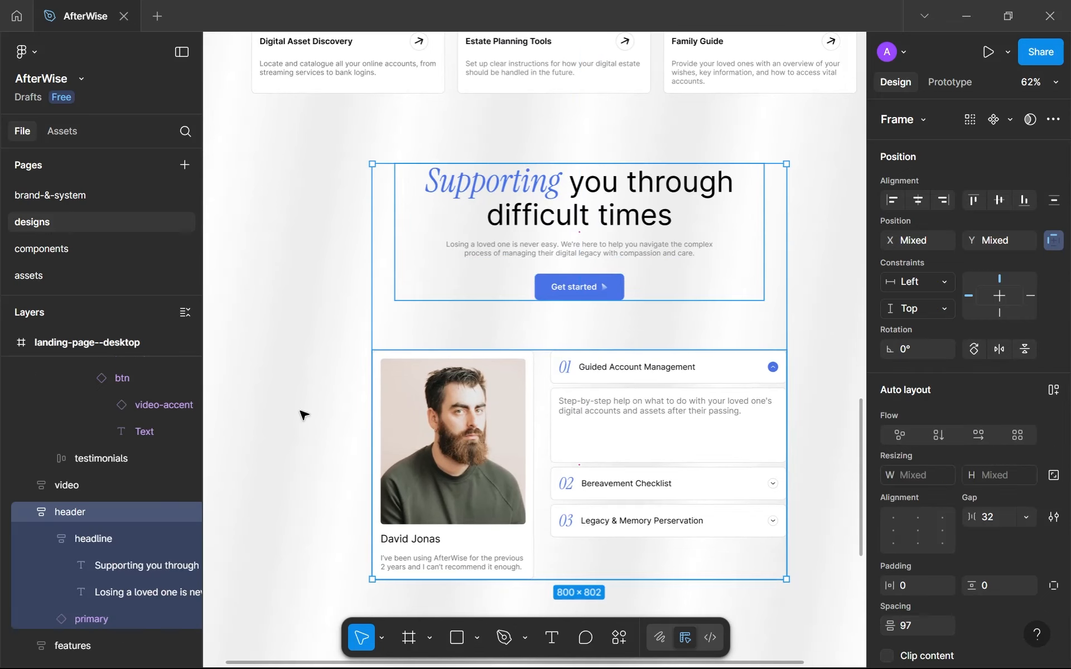
key(shift+a)
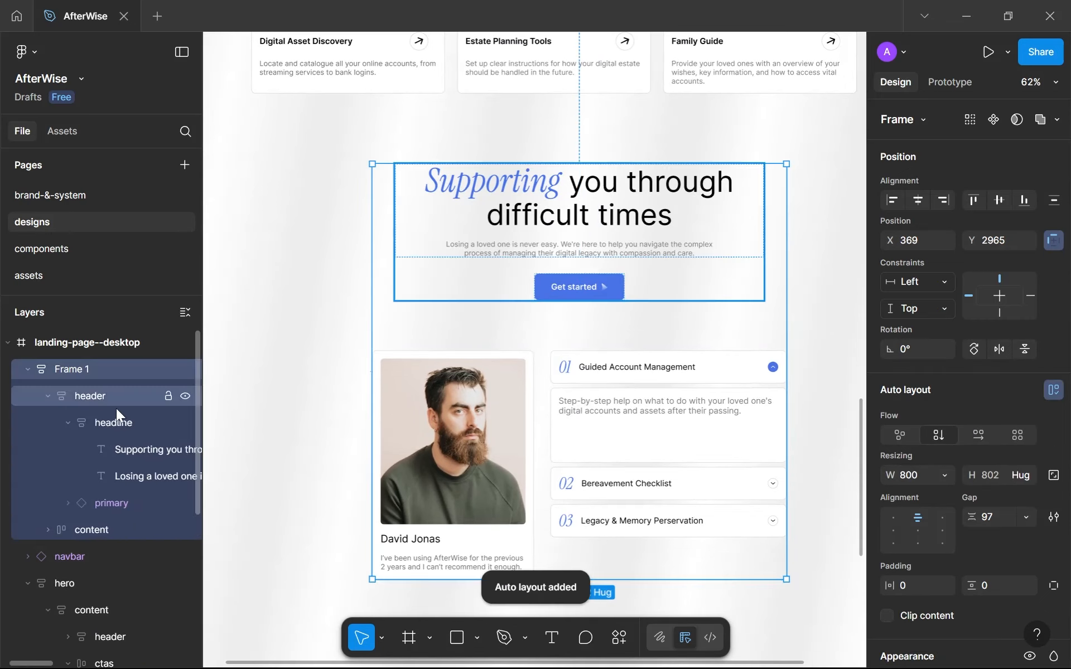
double_click(85, 374)
scroll(552, 474, up, 2)
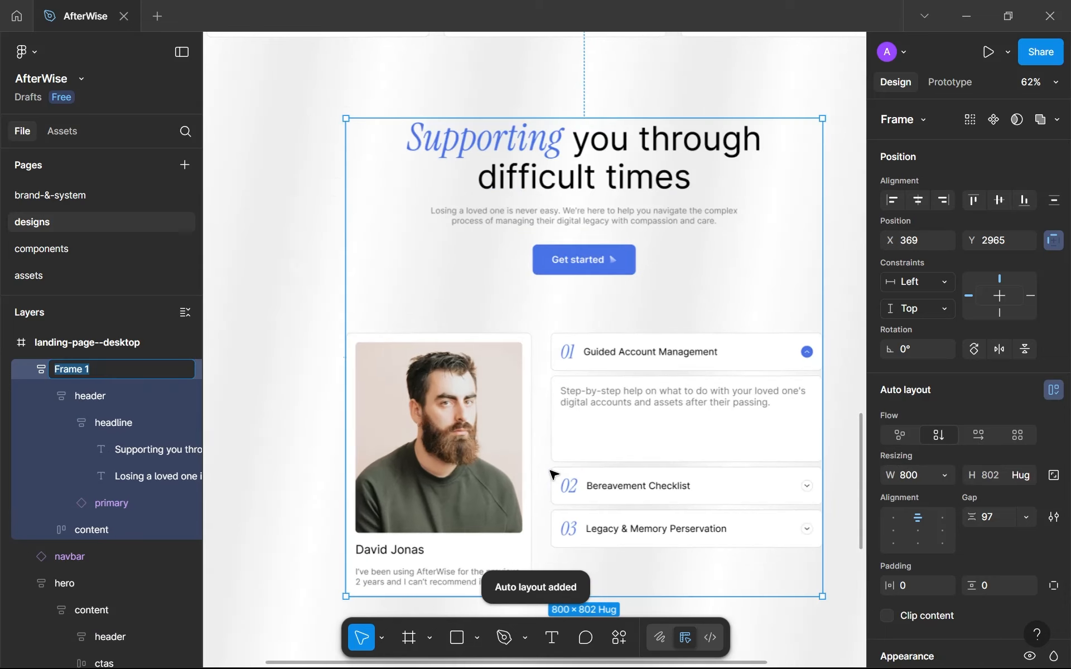
scroll(552, 474, up, 3)
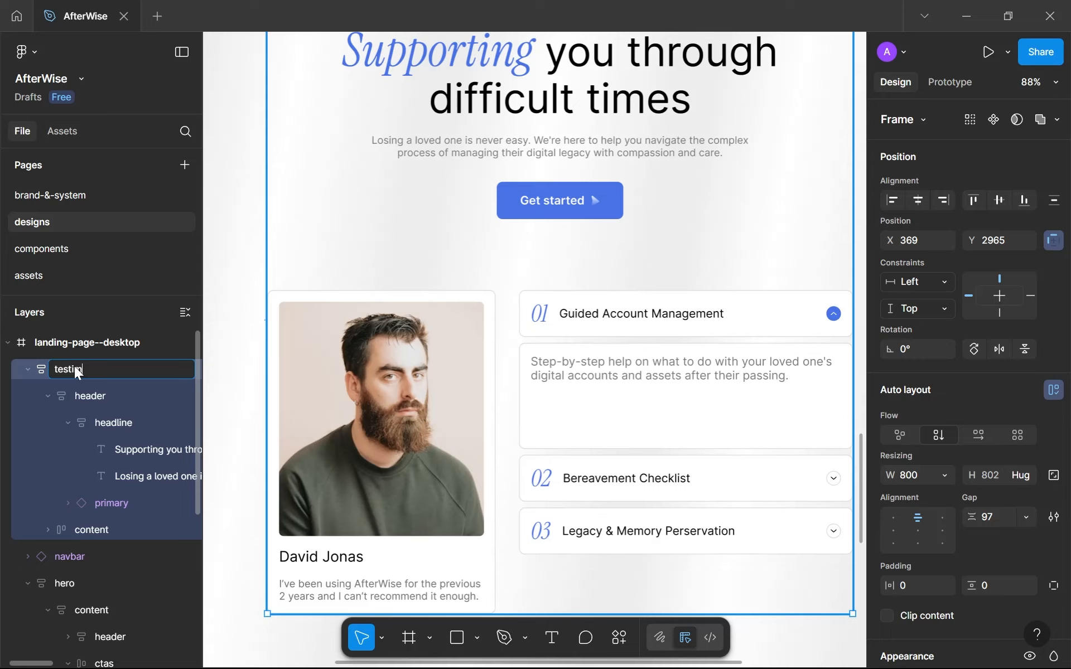
text(testimonials)
key(Return)
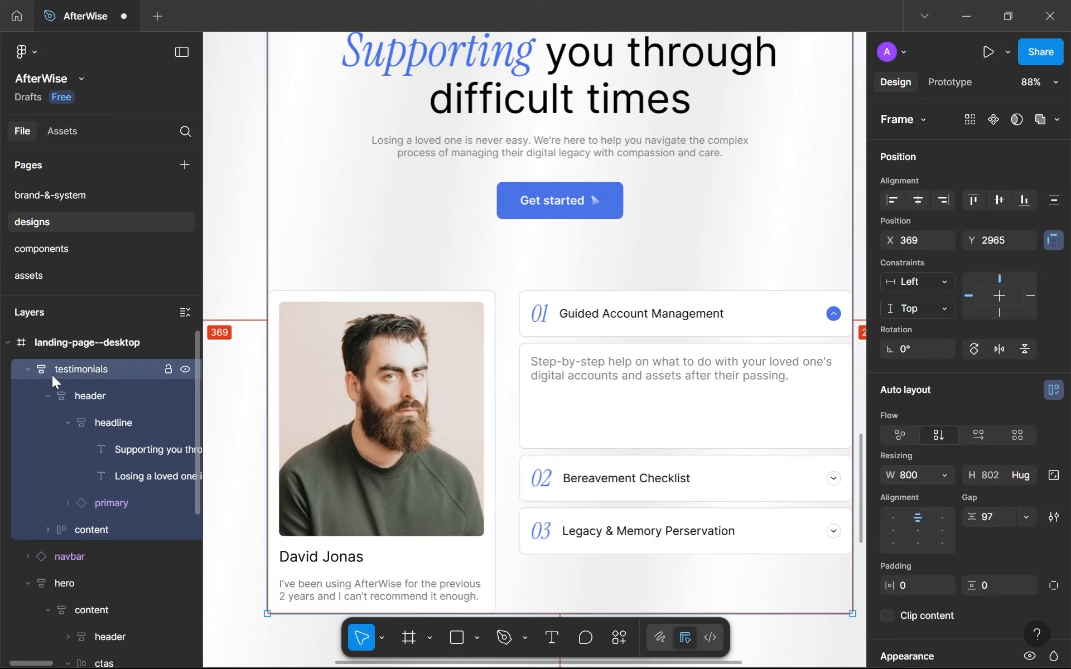
Collapse the expanded layer groups and reorder the testimonials layer directly below features.
click(27, 369)
click(27, 422)
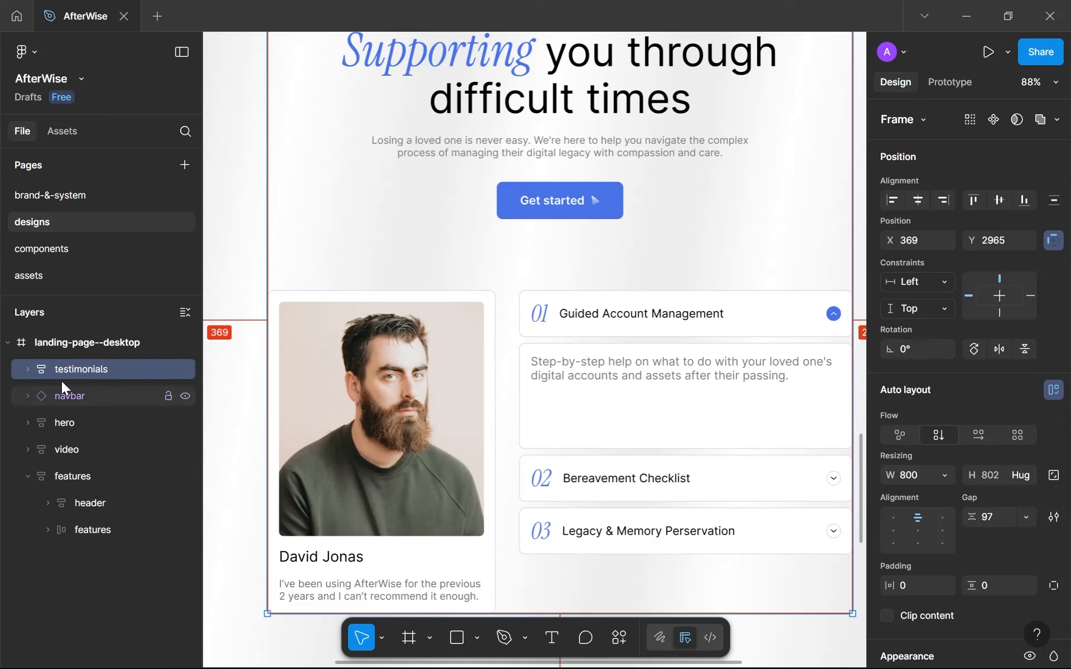
click(28, 476)
drag(83, 375, 75, 490)
scroll(411, 369, down, 10)
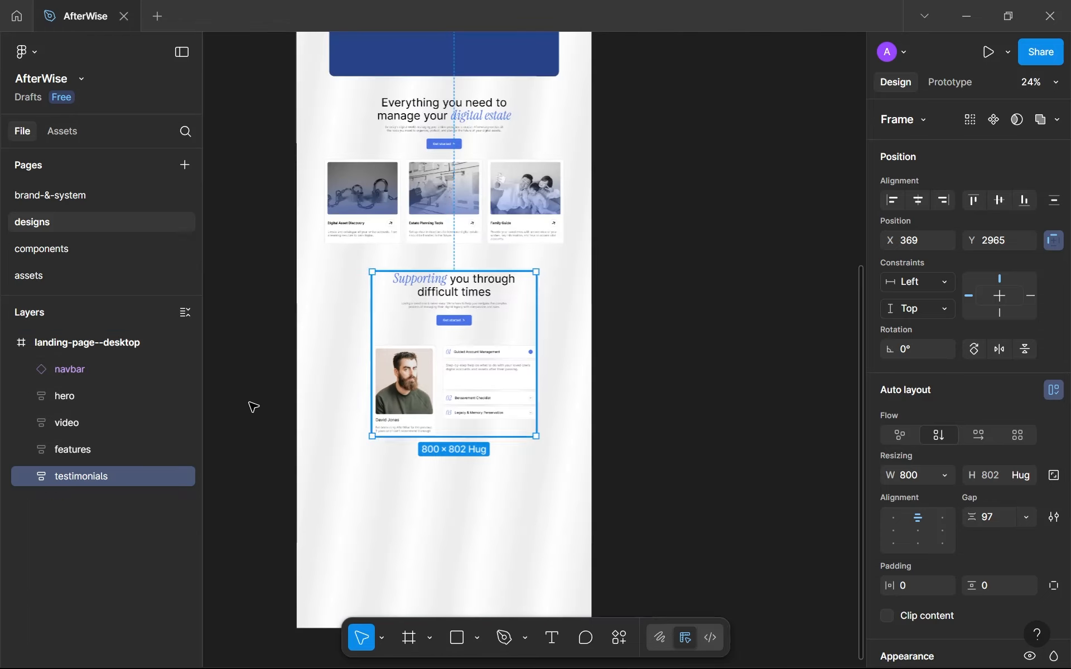
Show the rulers, examine how the page sections sit within the margin guides, and hide the rulers again.
key(shift+r)
drag(540, 320, 614, 366)
scroll(614, 366, down, 3)
scroll(592, 433, up, 2)
scroll(596, 431, down, 4)
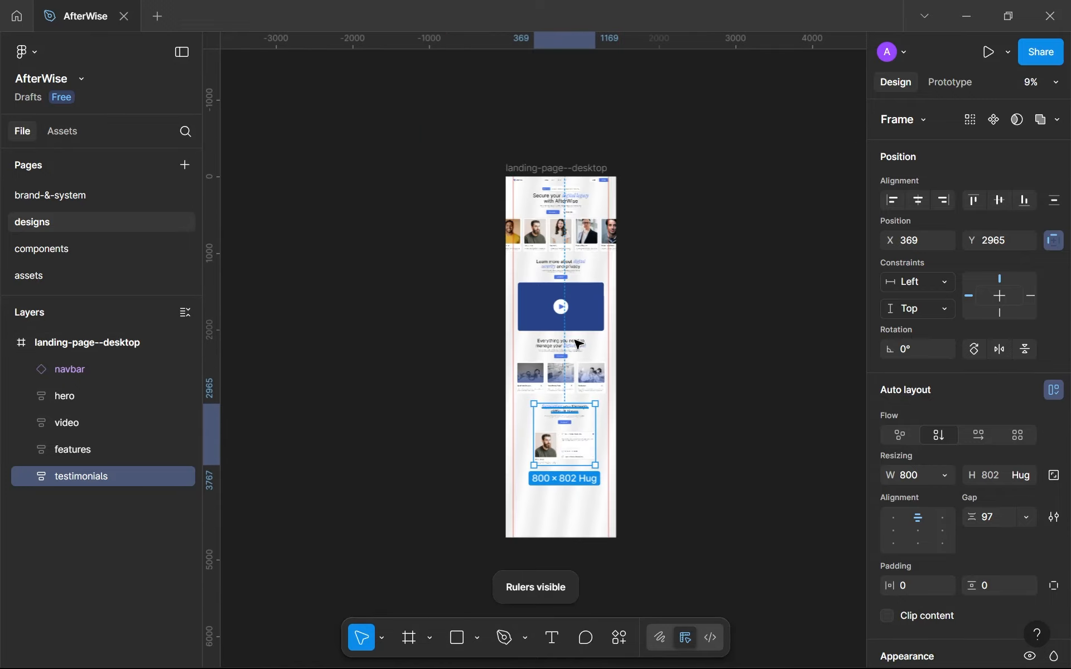
scroll(519, 184, up, 8)
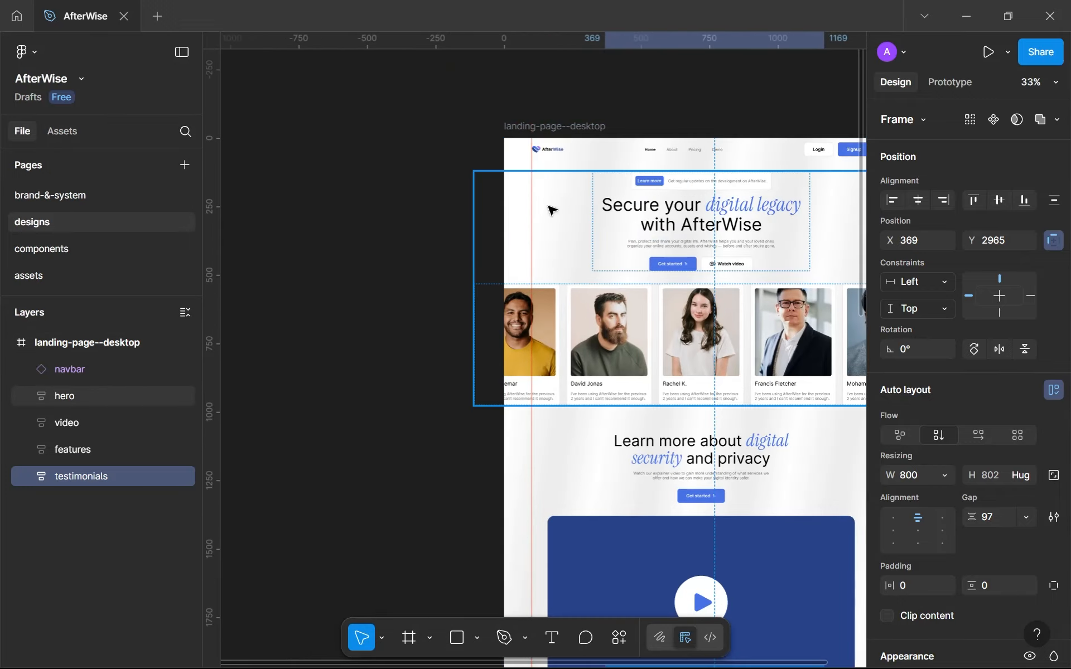
drag(444, 235, 261, 261)
scroll(671, 260, down, 1)
scroll(671, 260, down, 4)
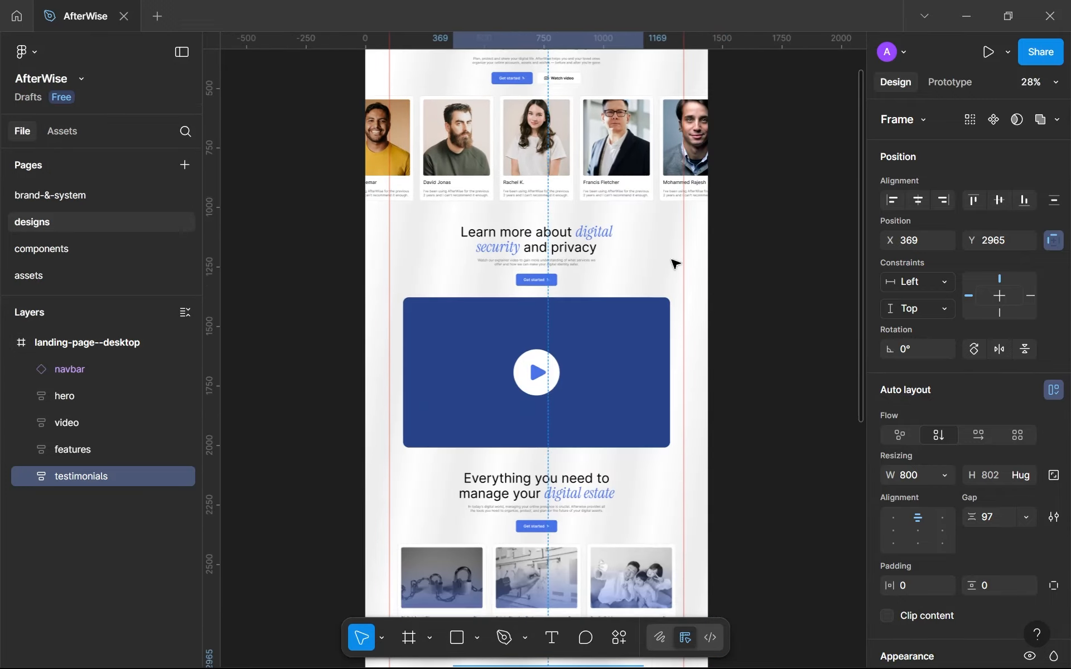
scroll(669, 309, down, 4)
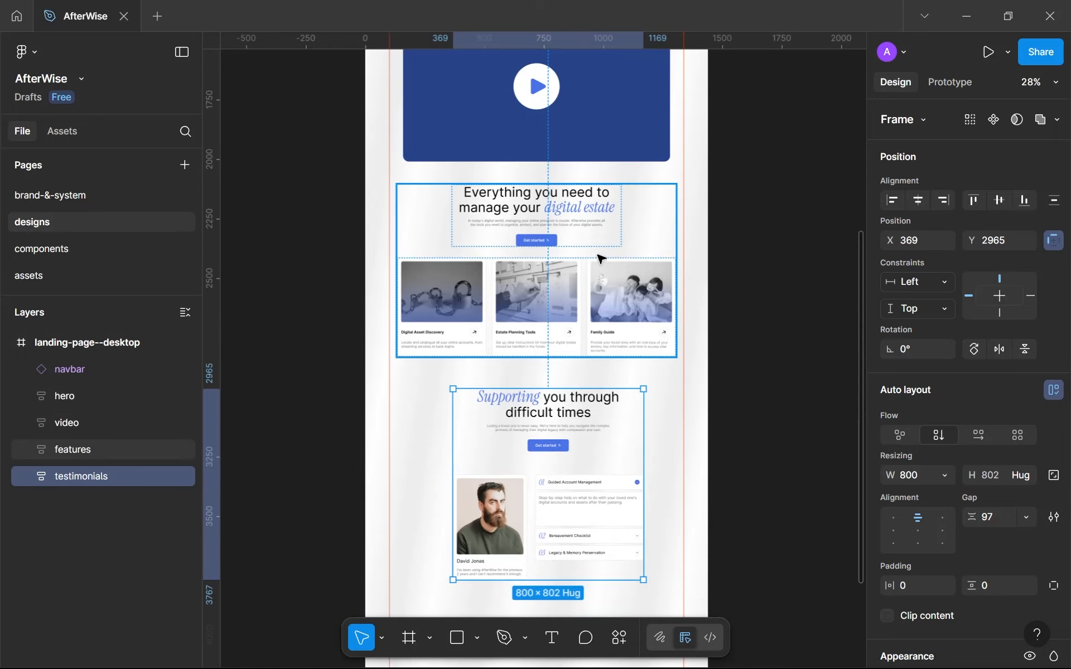
scroll(584, 248, up, 5)
scroll(584, 249, up, 3)
scroll(430, 400, up, 5)
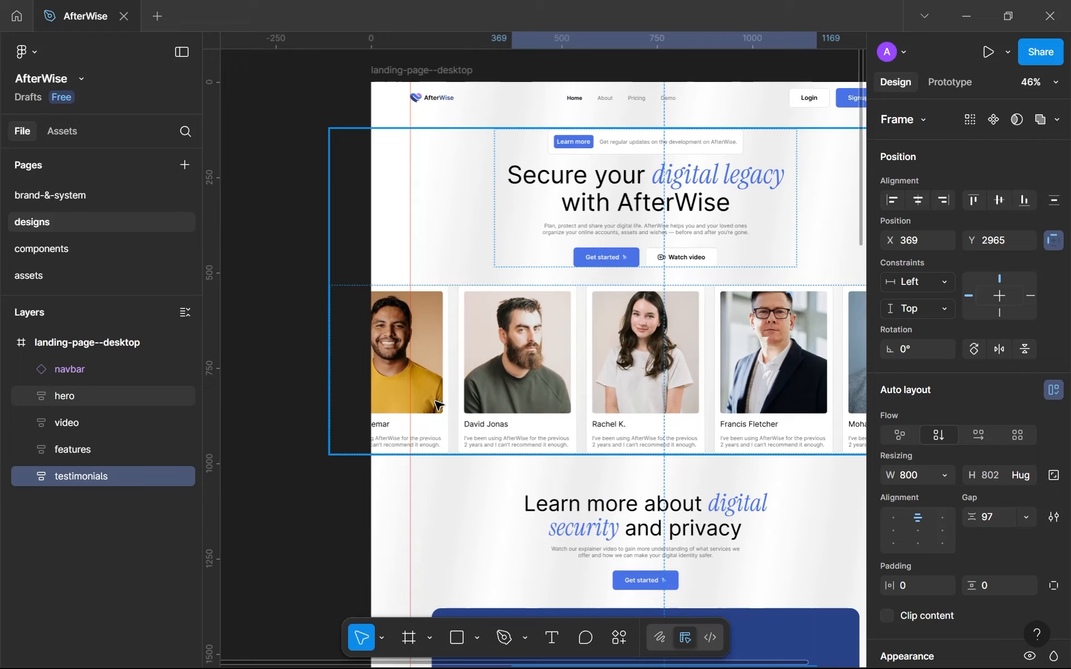
scroll(439, 404, down, 5)
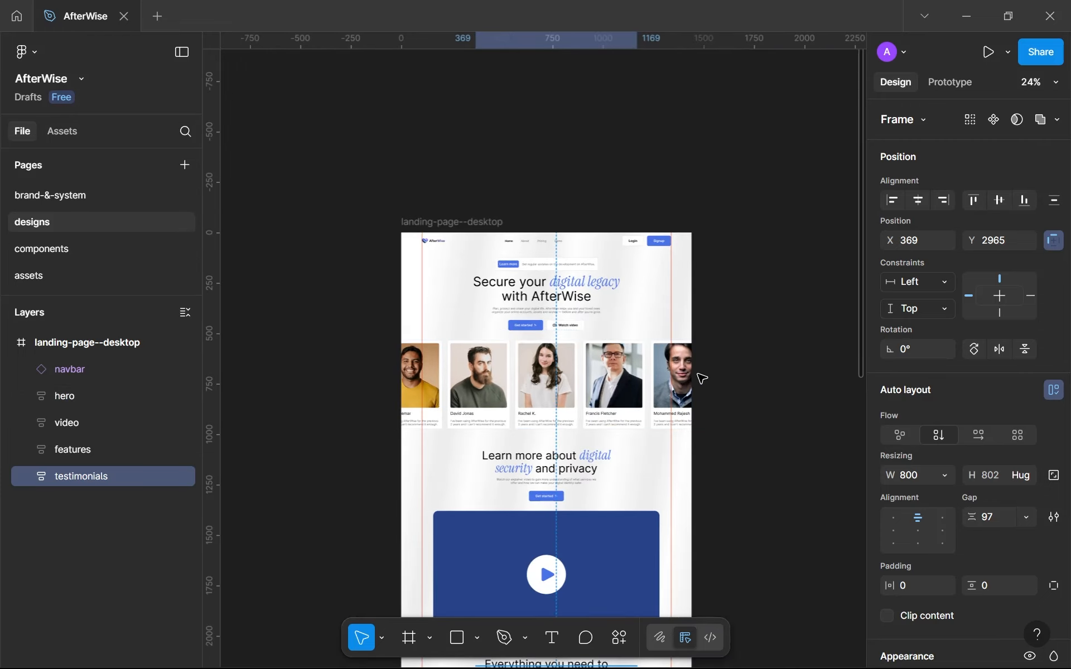
scroll(667, 402, down, 10)
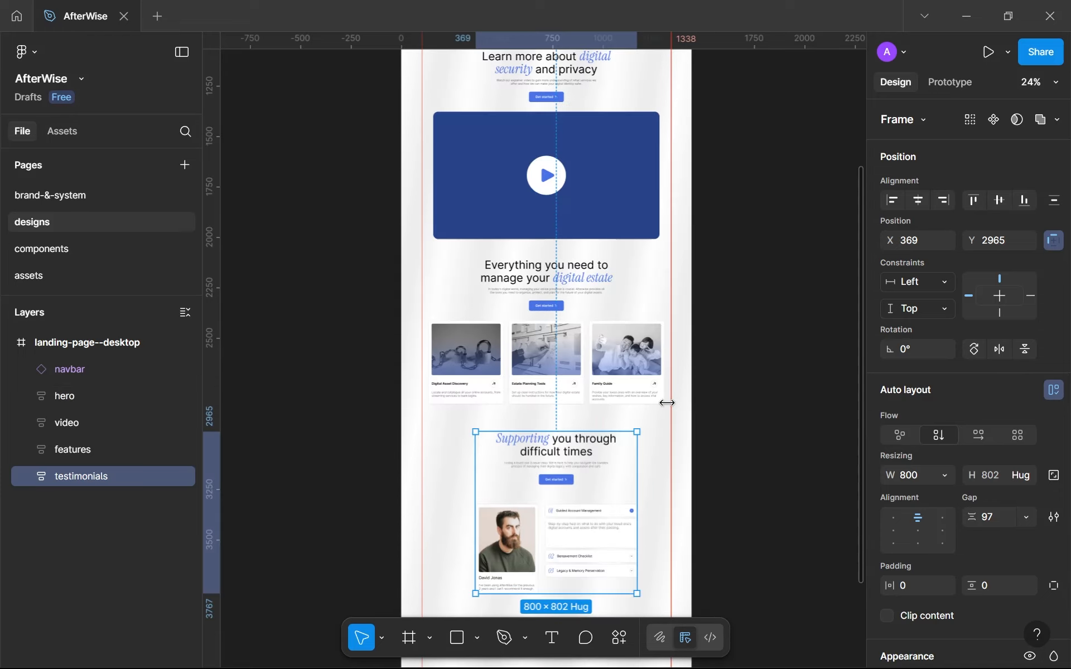
scroll(632, 294, up, 2)
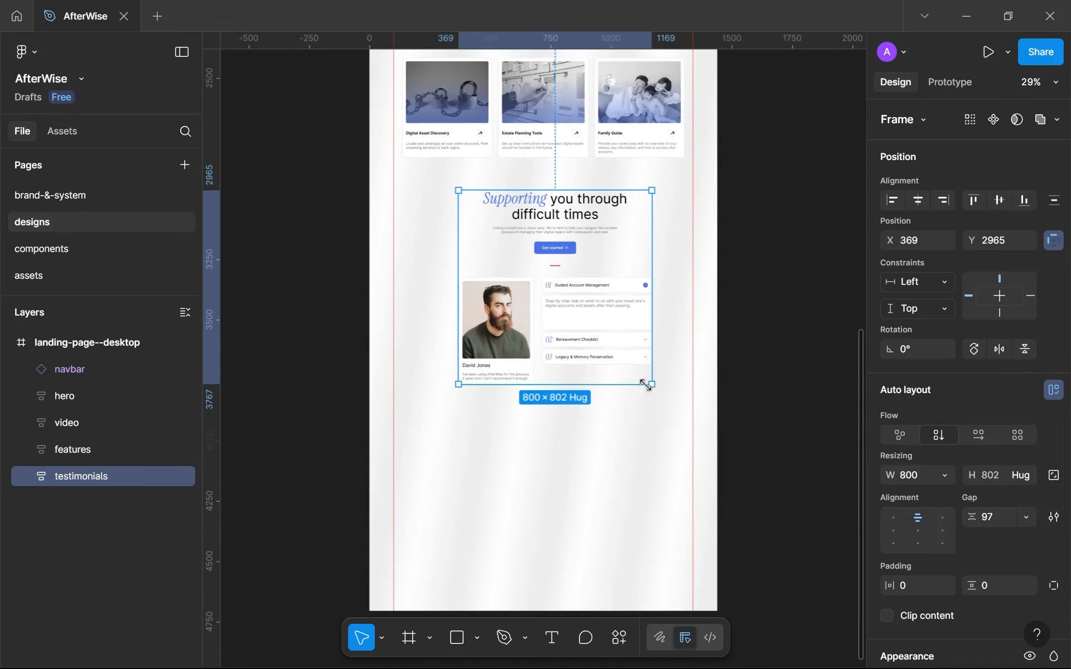
key(shift+r)
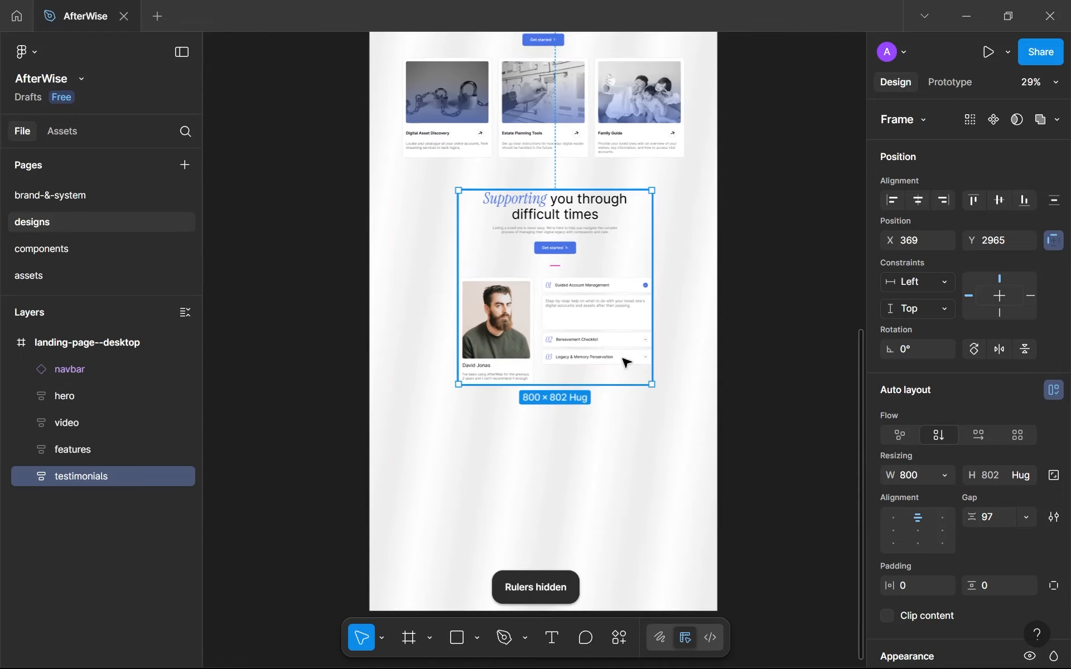
Center the testimonials frame horizontally on the landing page and set its vertical gap to 48.
click(918, 200)
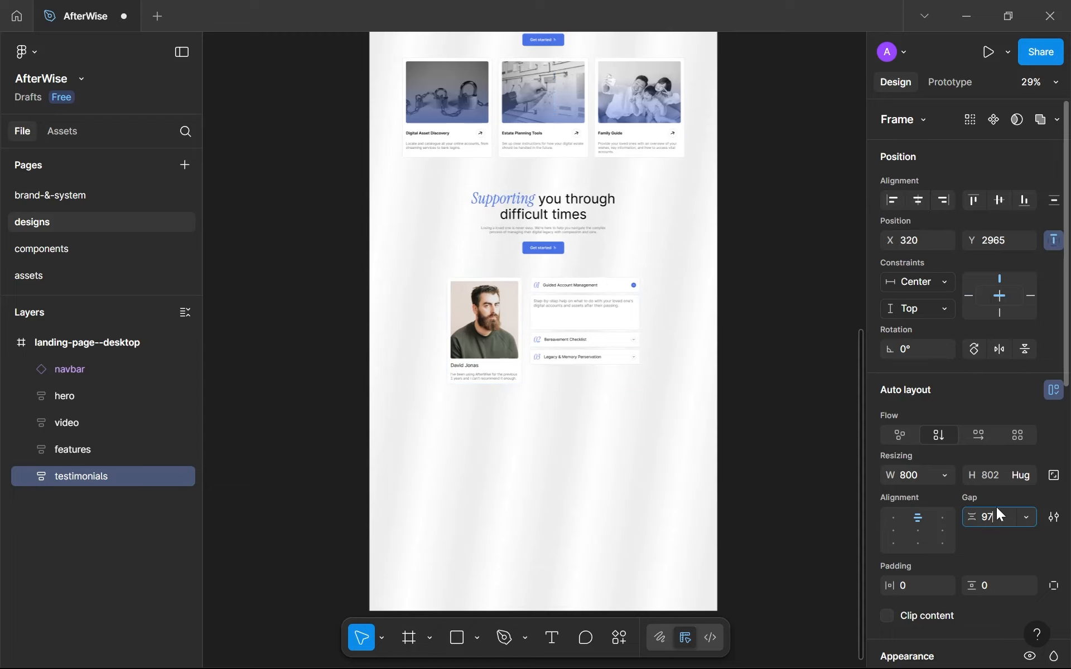
text(48)
key(Return)
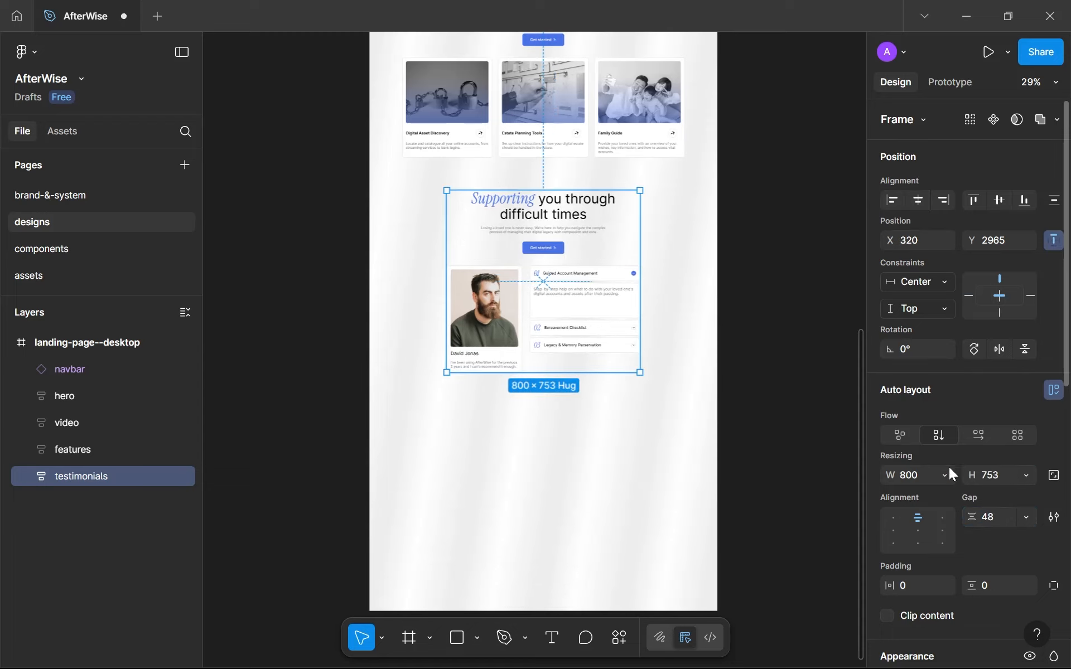
scroll(607, 287, up, 4)
scroll(535, 279, down, 4)
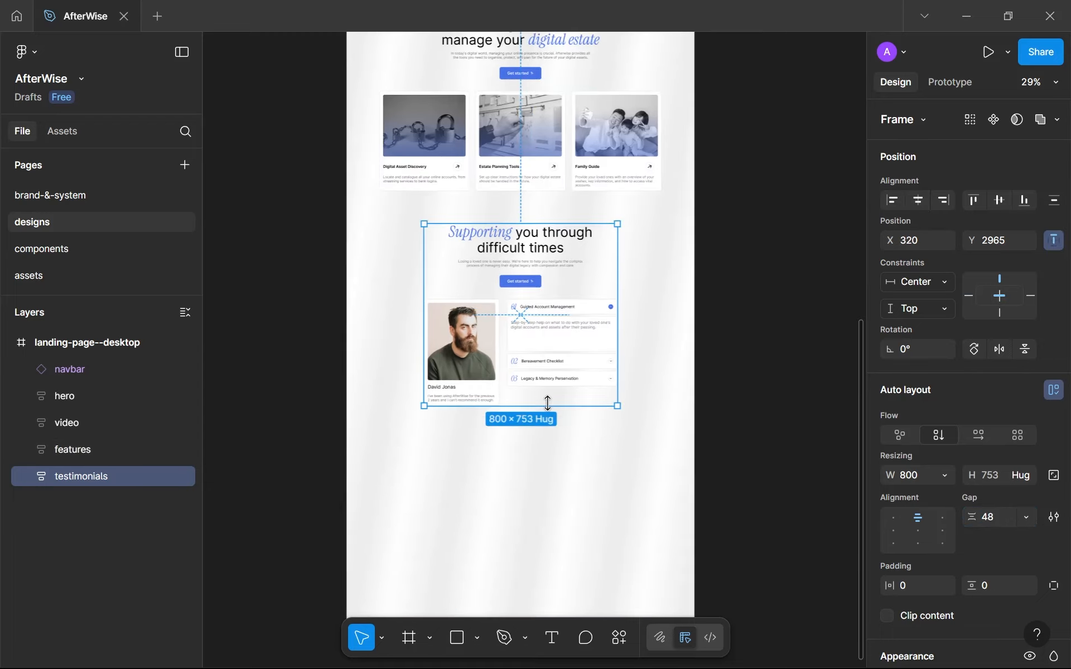
Move the testimonials frame up closer to the features section, to Y 2925.
scroll(547, 295, up, 3)
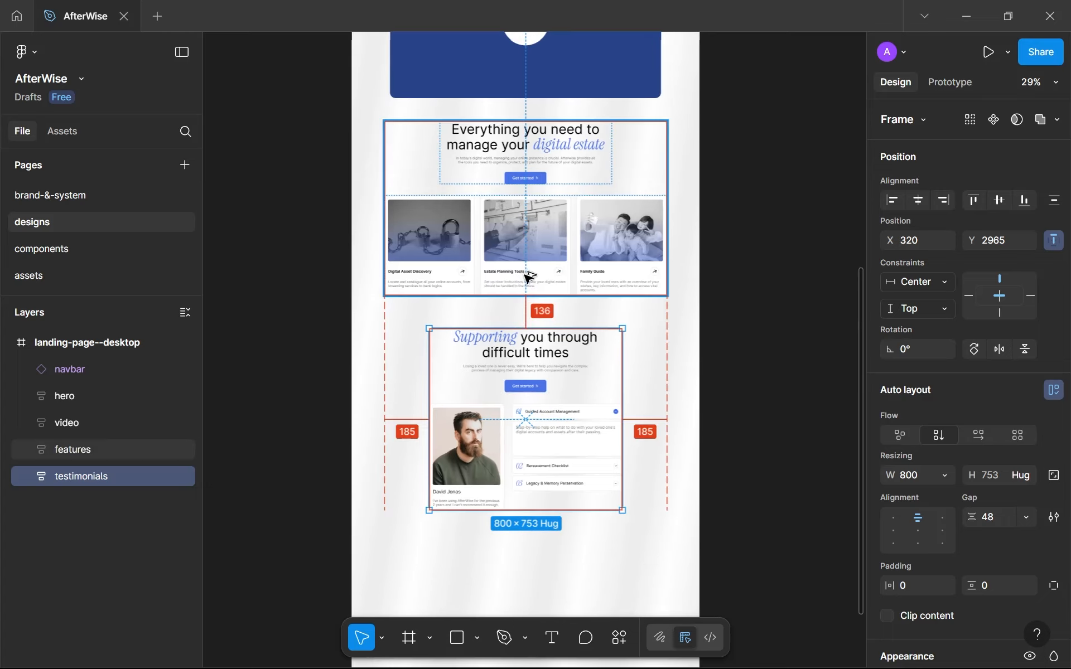
key(Up)
key(Up)
key(Up)
key(Up)
key(Up)
key(Up)
key(Up)
key(Up)
key(Up)
key(Up)
key(Up)
key(Up)
key(Up)
key(Up)
key(Up)
key(Up)
key(Up)
key(Up)
key(Up)
key(Up)
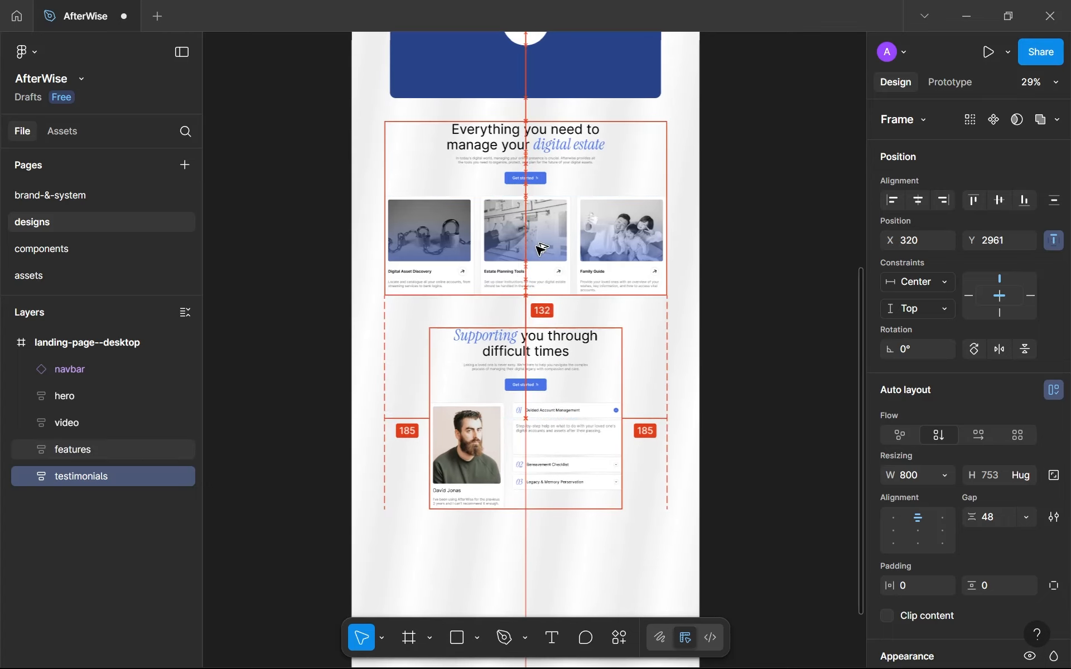
key(Up)
key(Up)
key(Up)
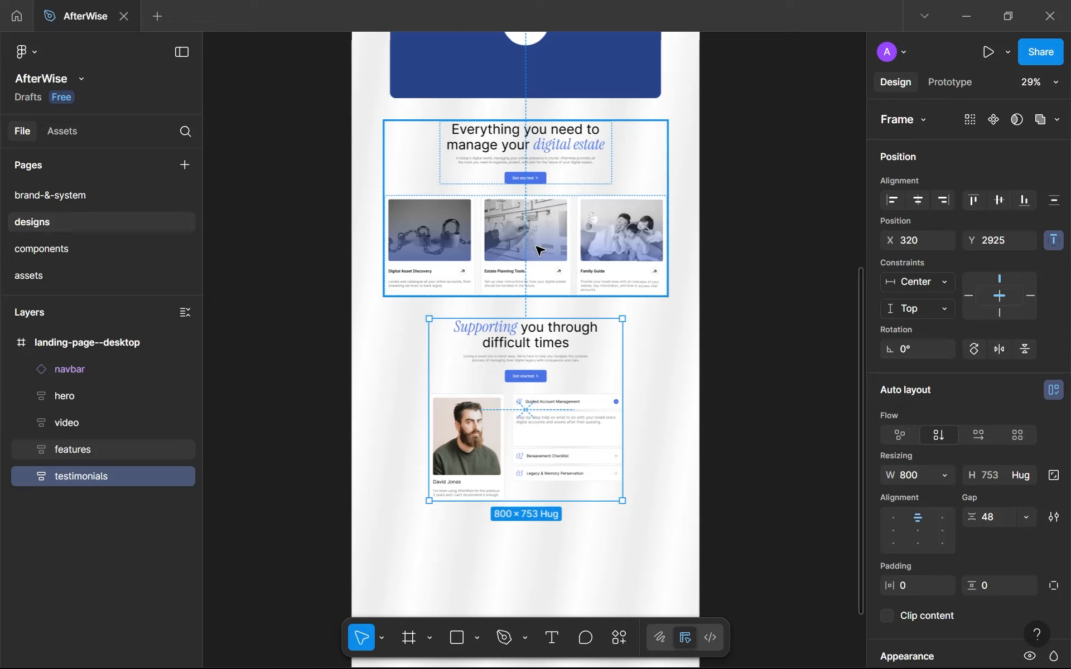
Shorten the landing-page--desktop frame to a height of 3755 so it ends just below the testimonials section.
drag(536, 247, 558, 268)
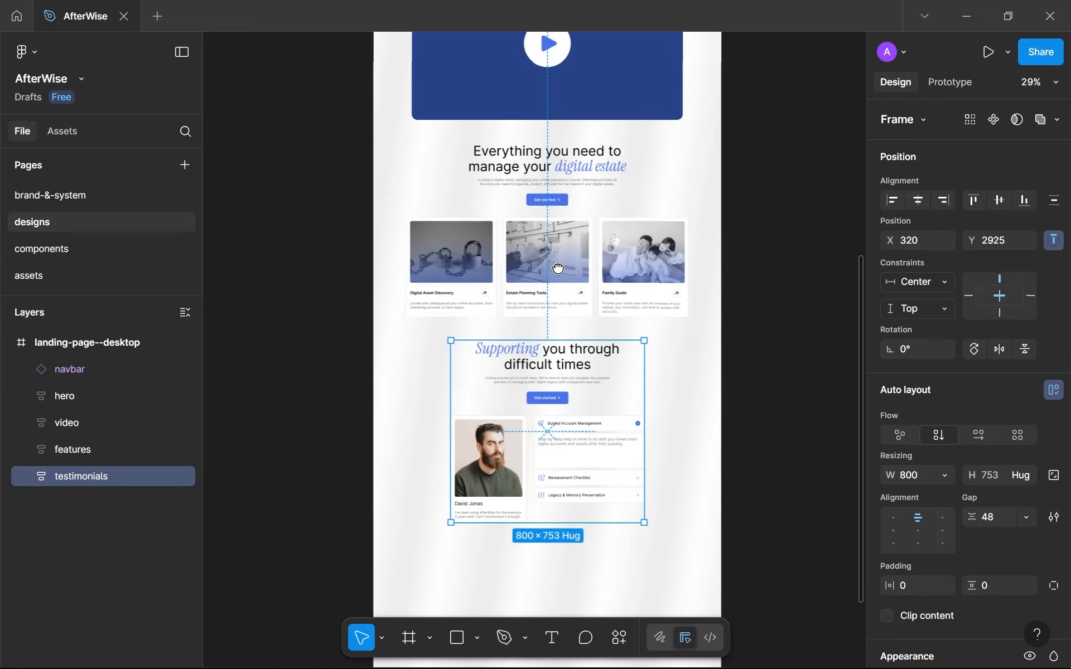
scroll(558, 267, up, 2)
scroll(560, 272, down, 5)
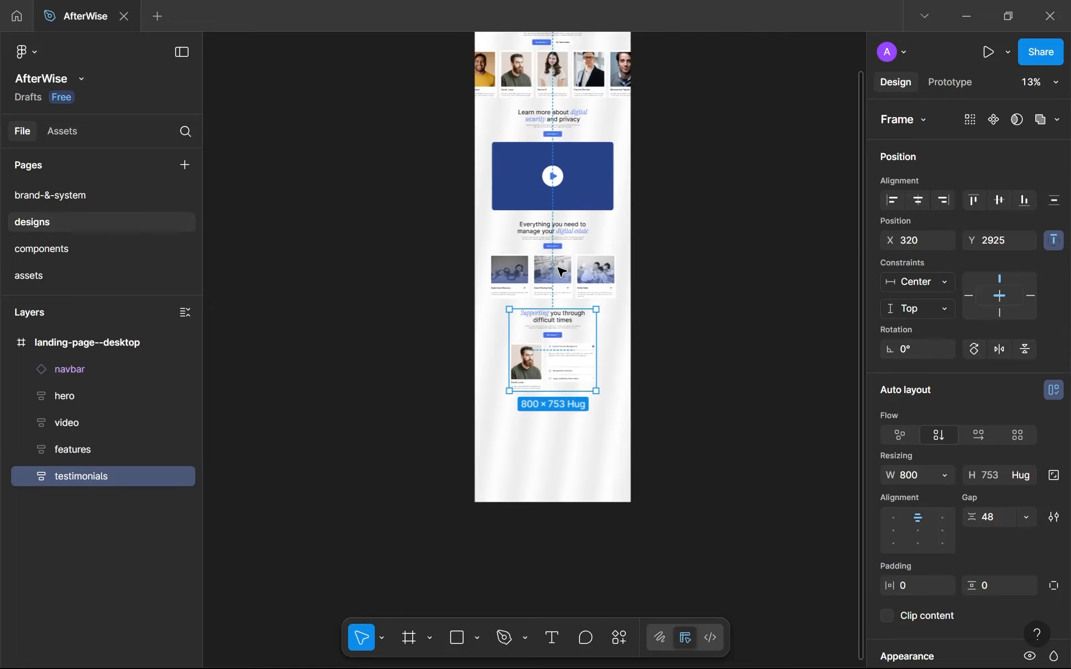
click(557, 67)
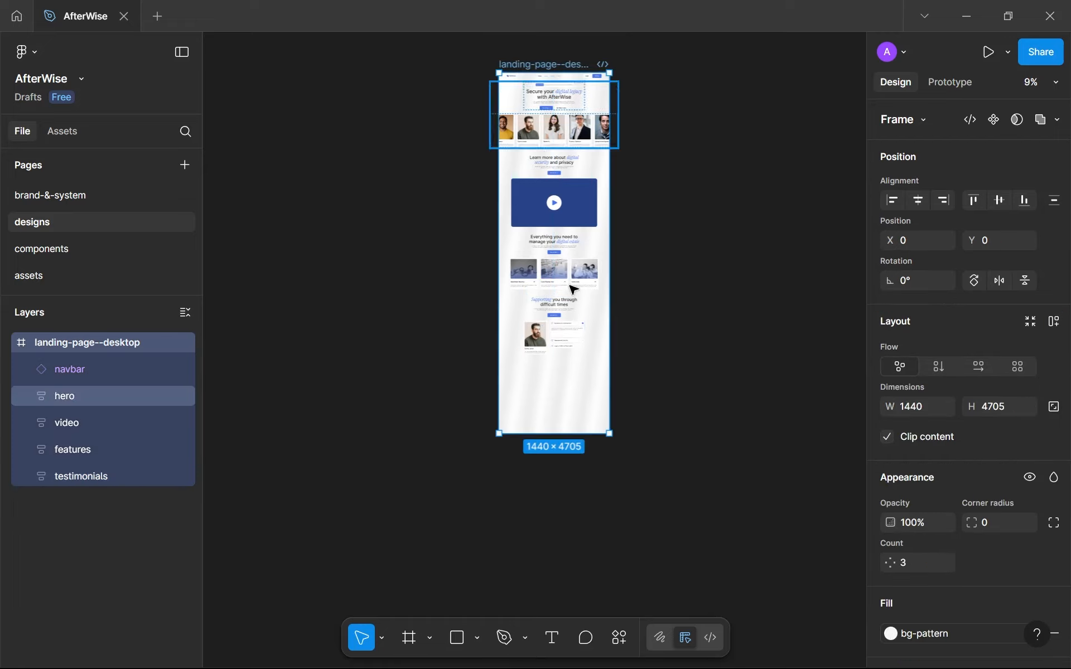
drag(569, 432, 563, 357)
scroll(566, 363, up, 5)
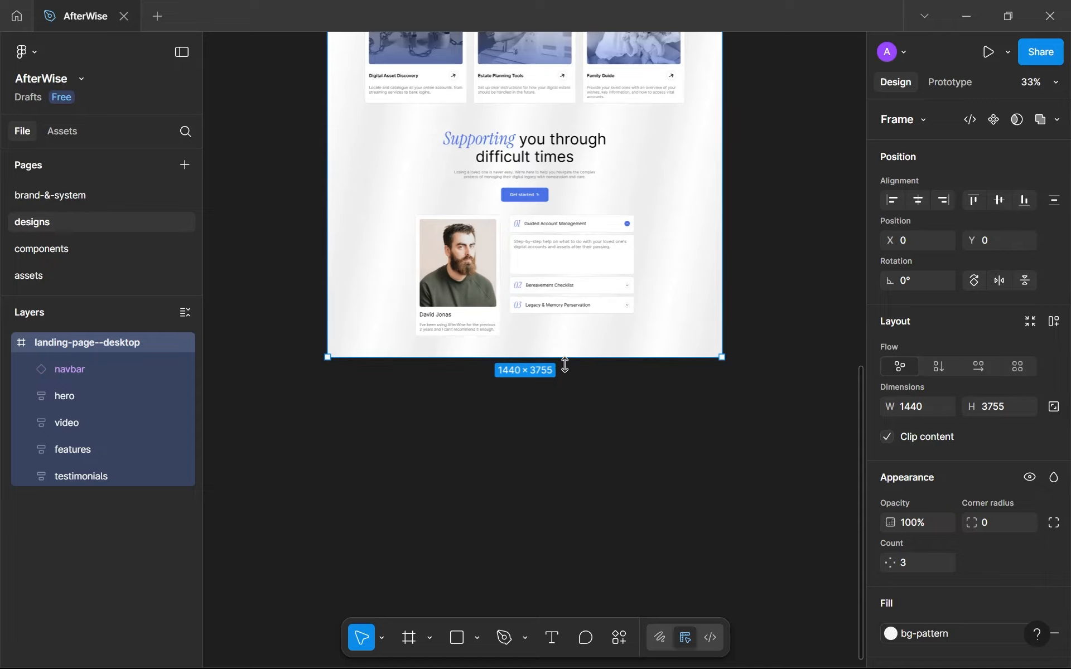
scroll(502, 315, up, 3)
scroll(509, 320, down, 5)
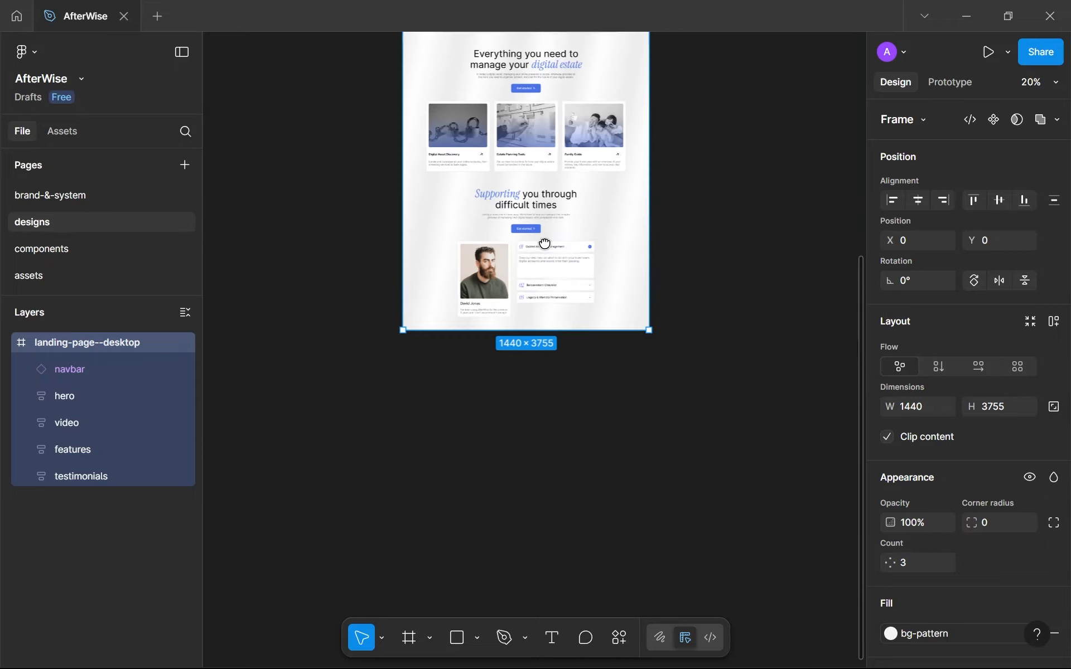
drag(545, 244, 545, 444)
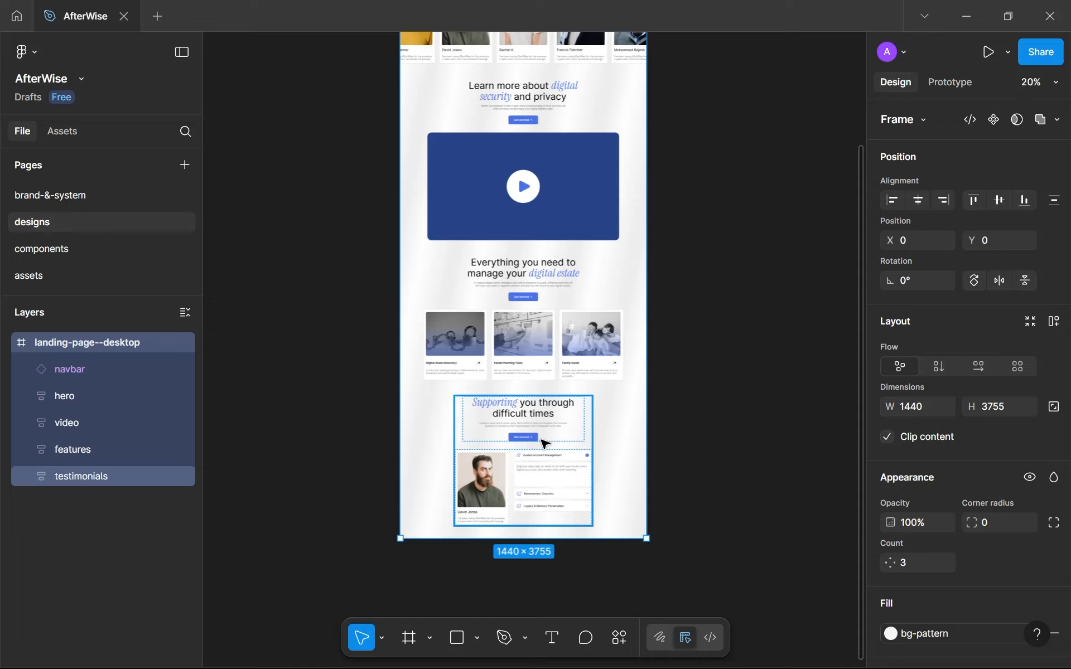
drag(541, 439, 532, 435)
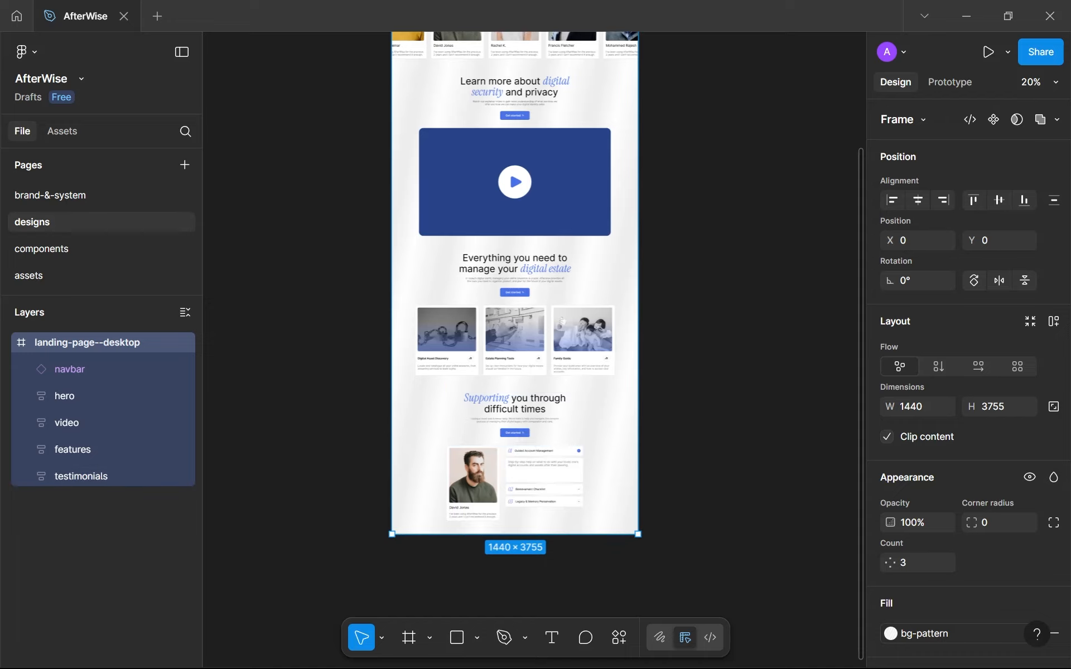